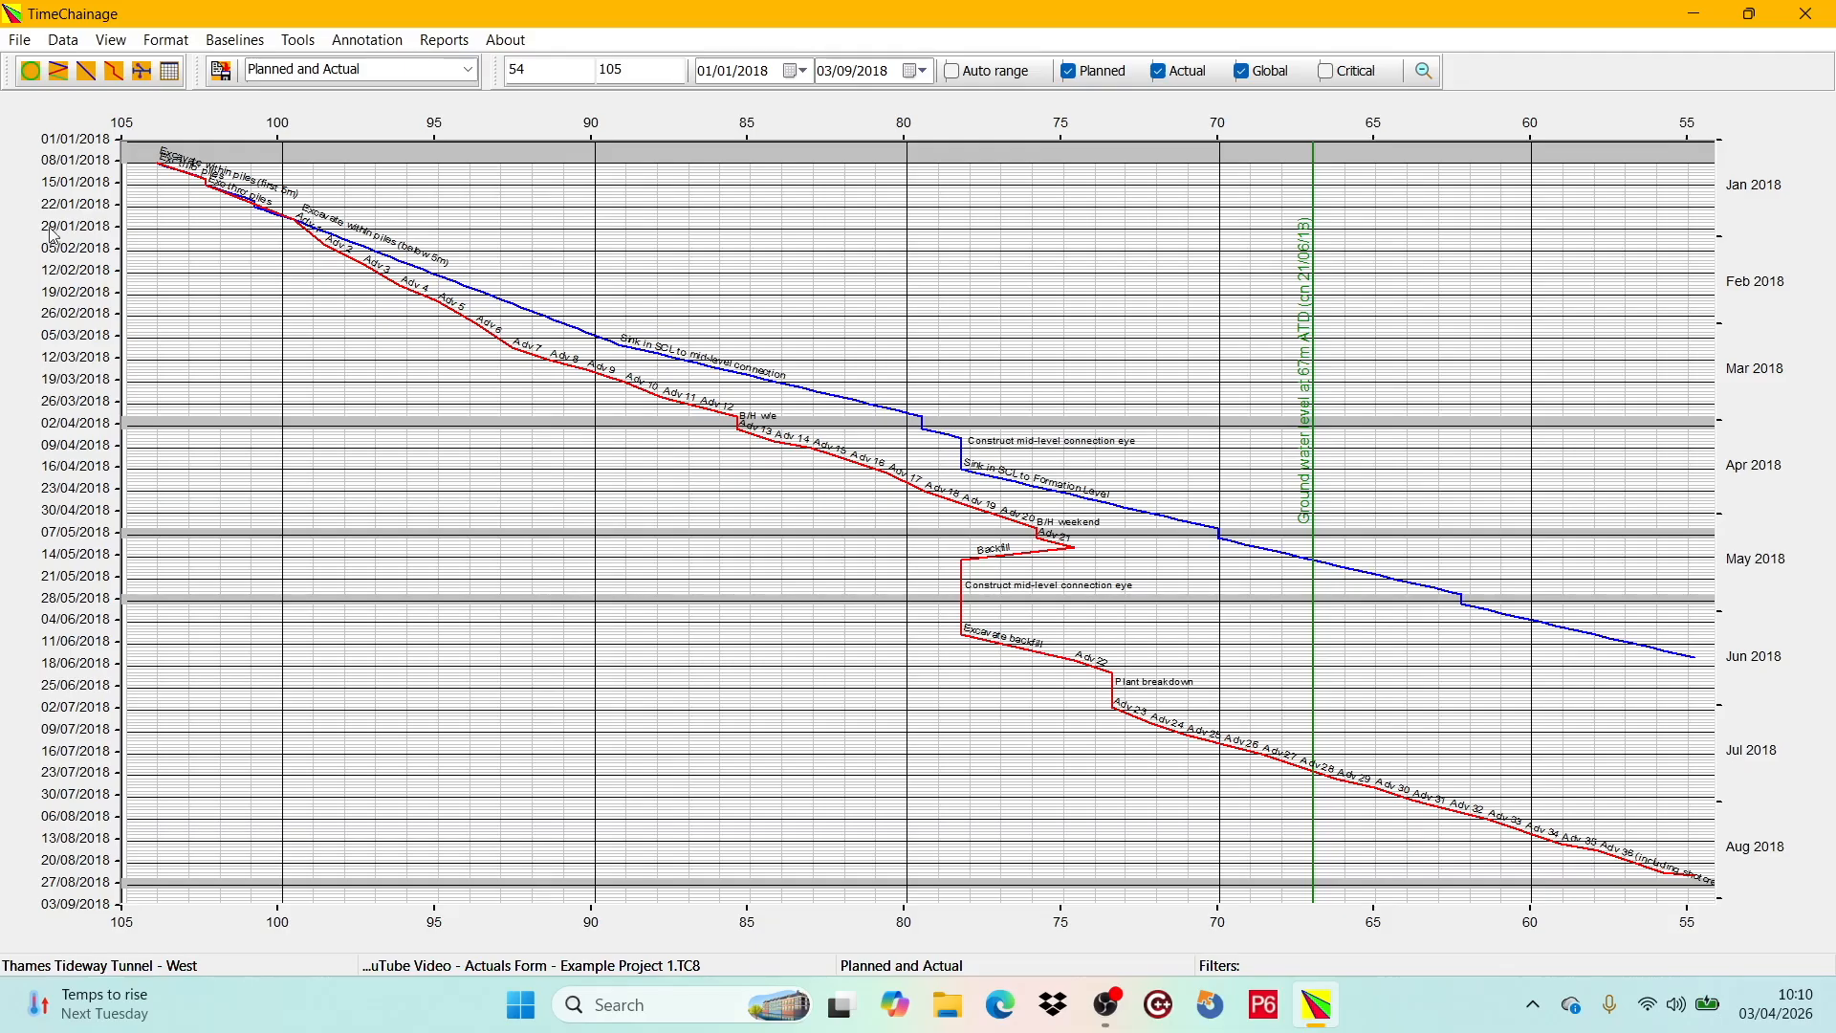
# - Open the actual progress records and examine the general details and summary of the first task and of Adv 11
pyautogui.click(63, 40)
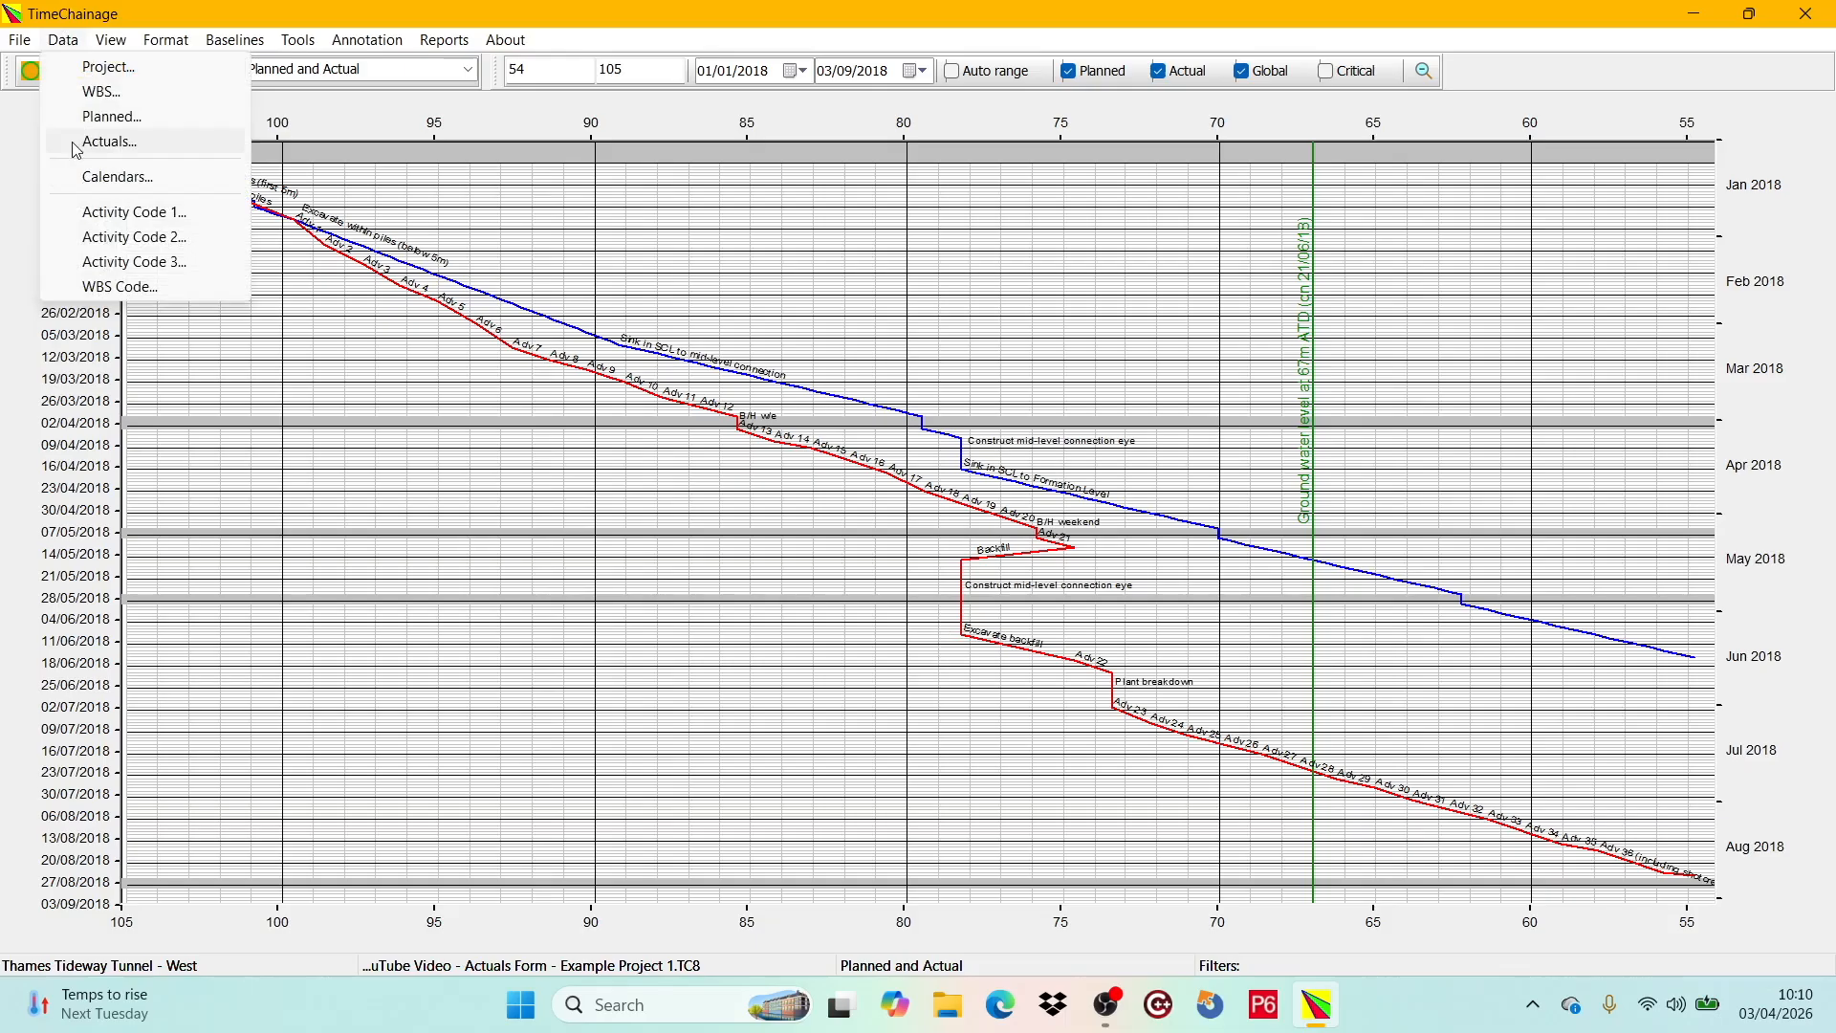
pyautogui.click(23, 140)
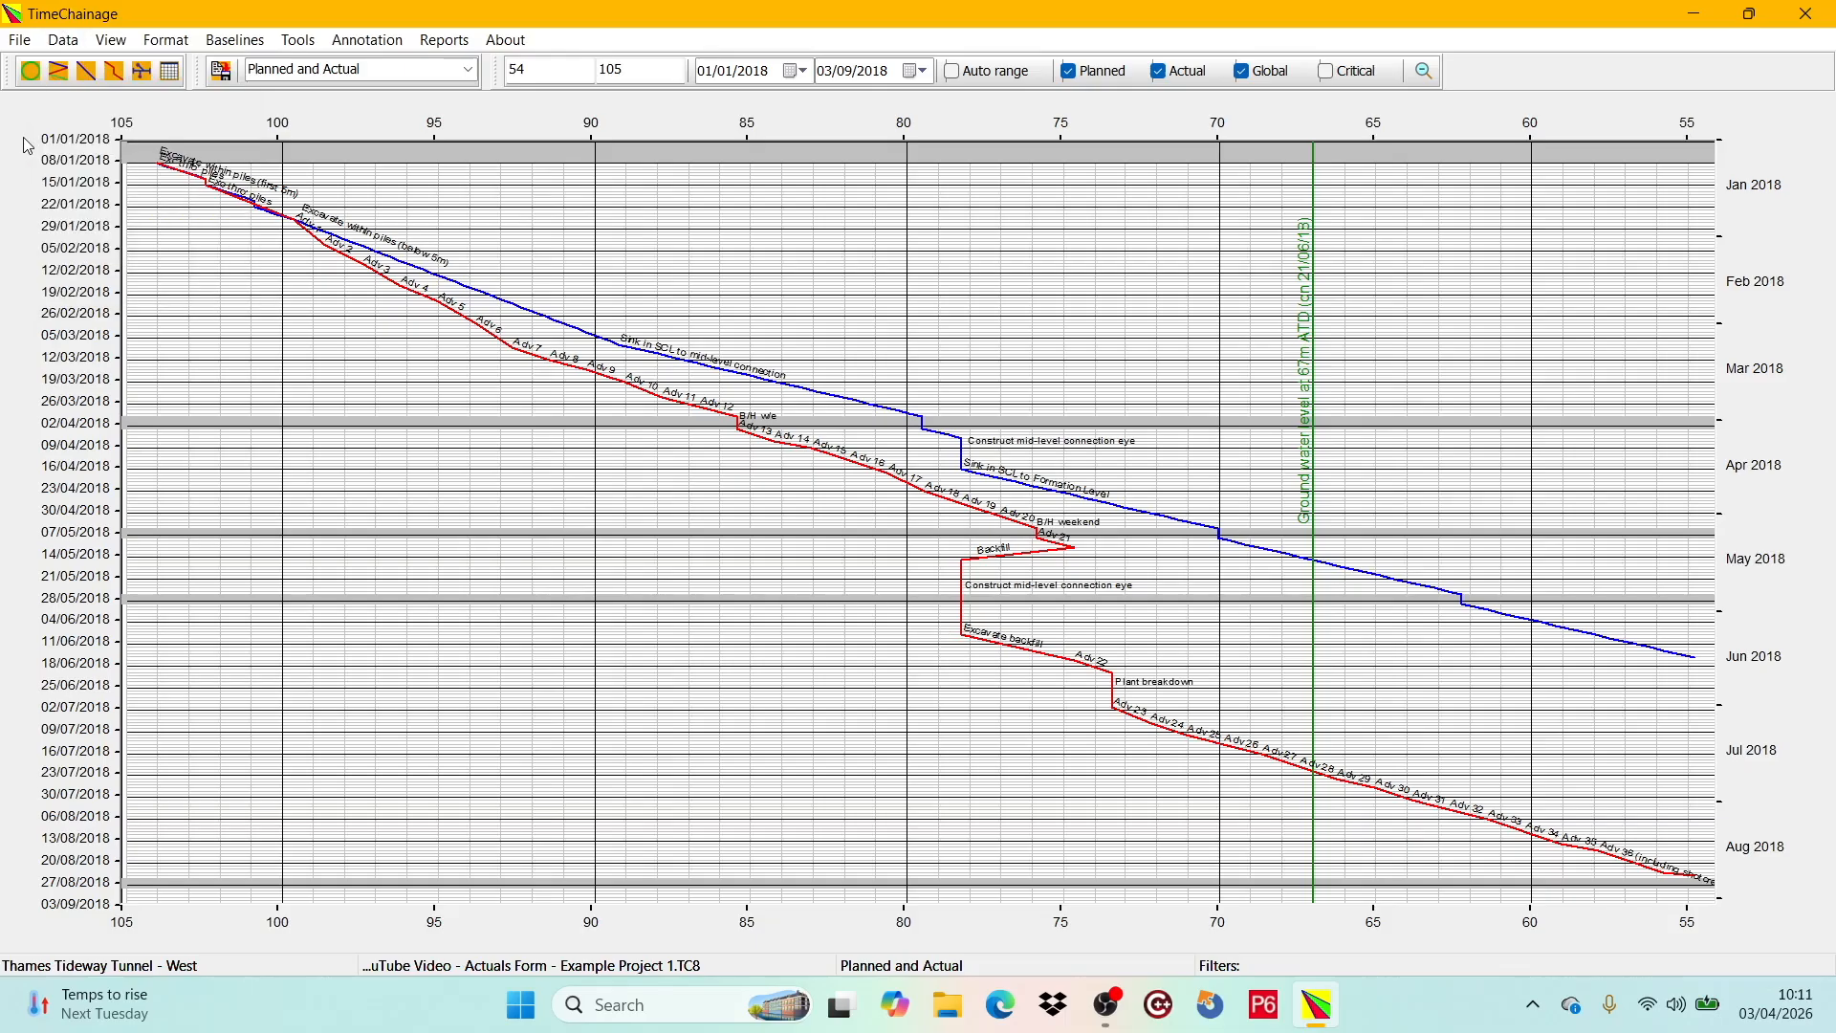
pyautogui.click(114, 73)
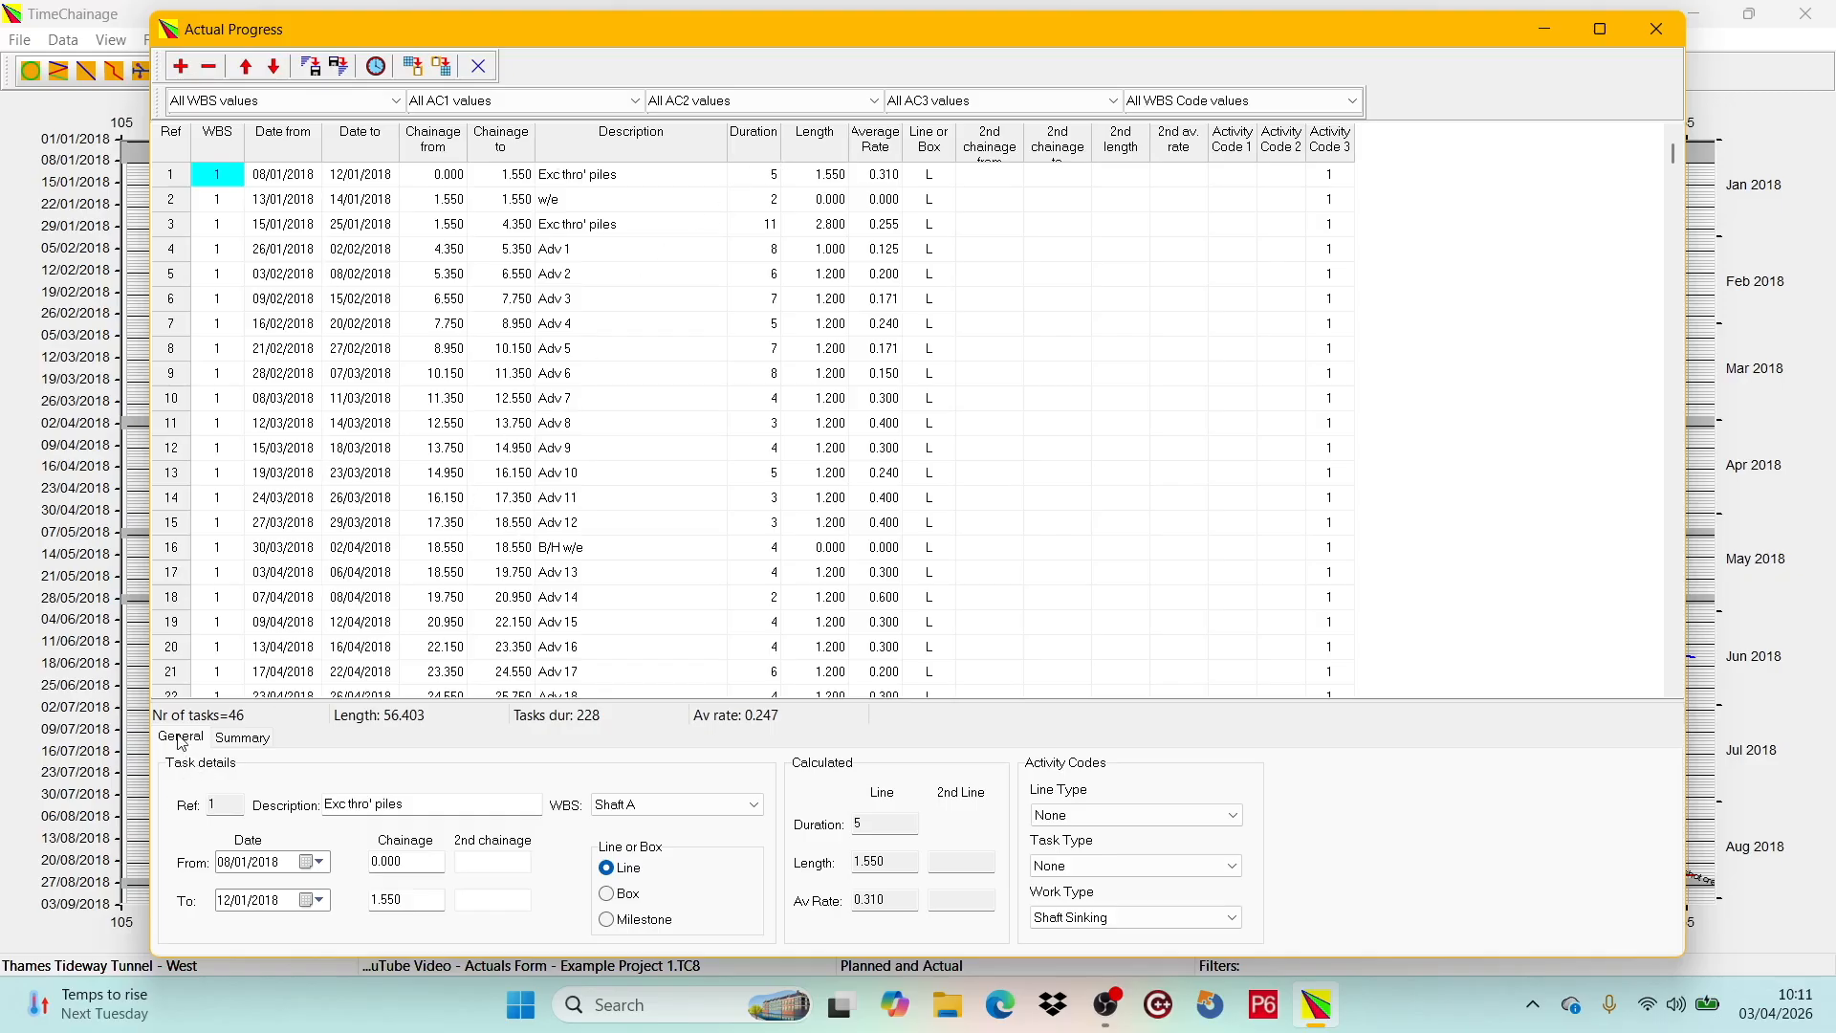
pyautogui.click(235, 739)
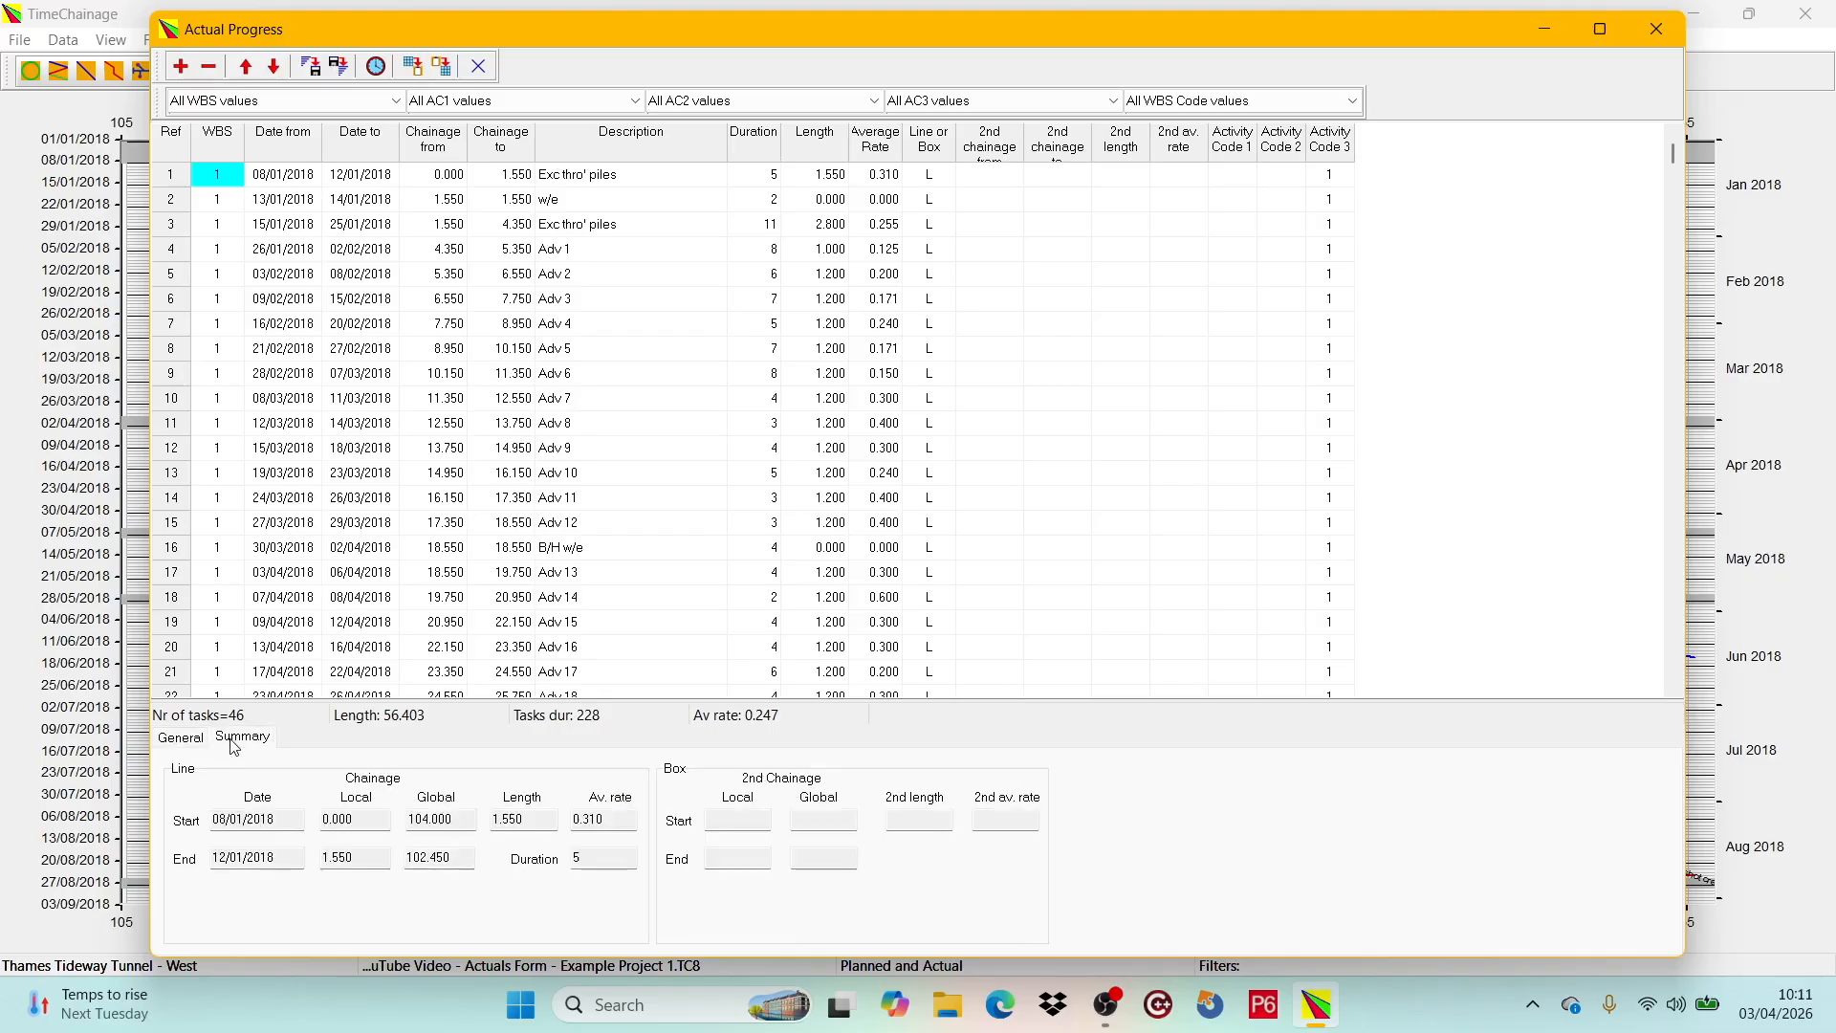
pyautogui.click(182, 741)
pyautogui.click(277, 499)
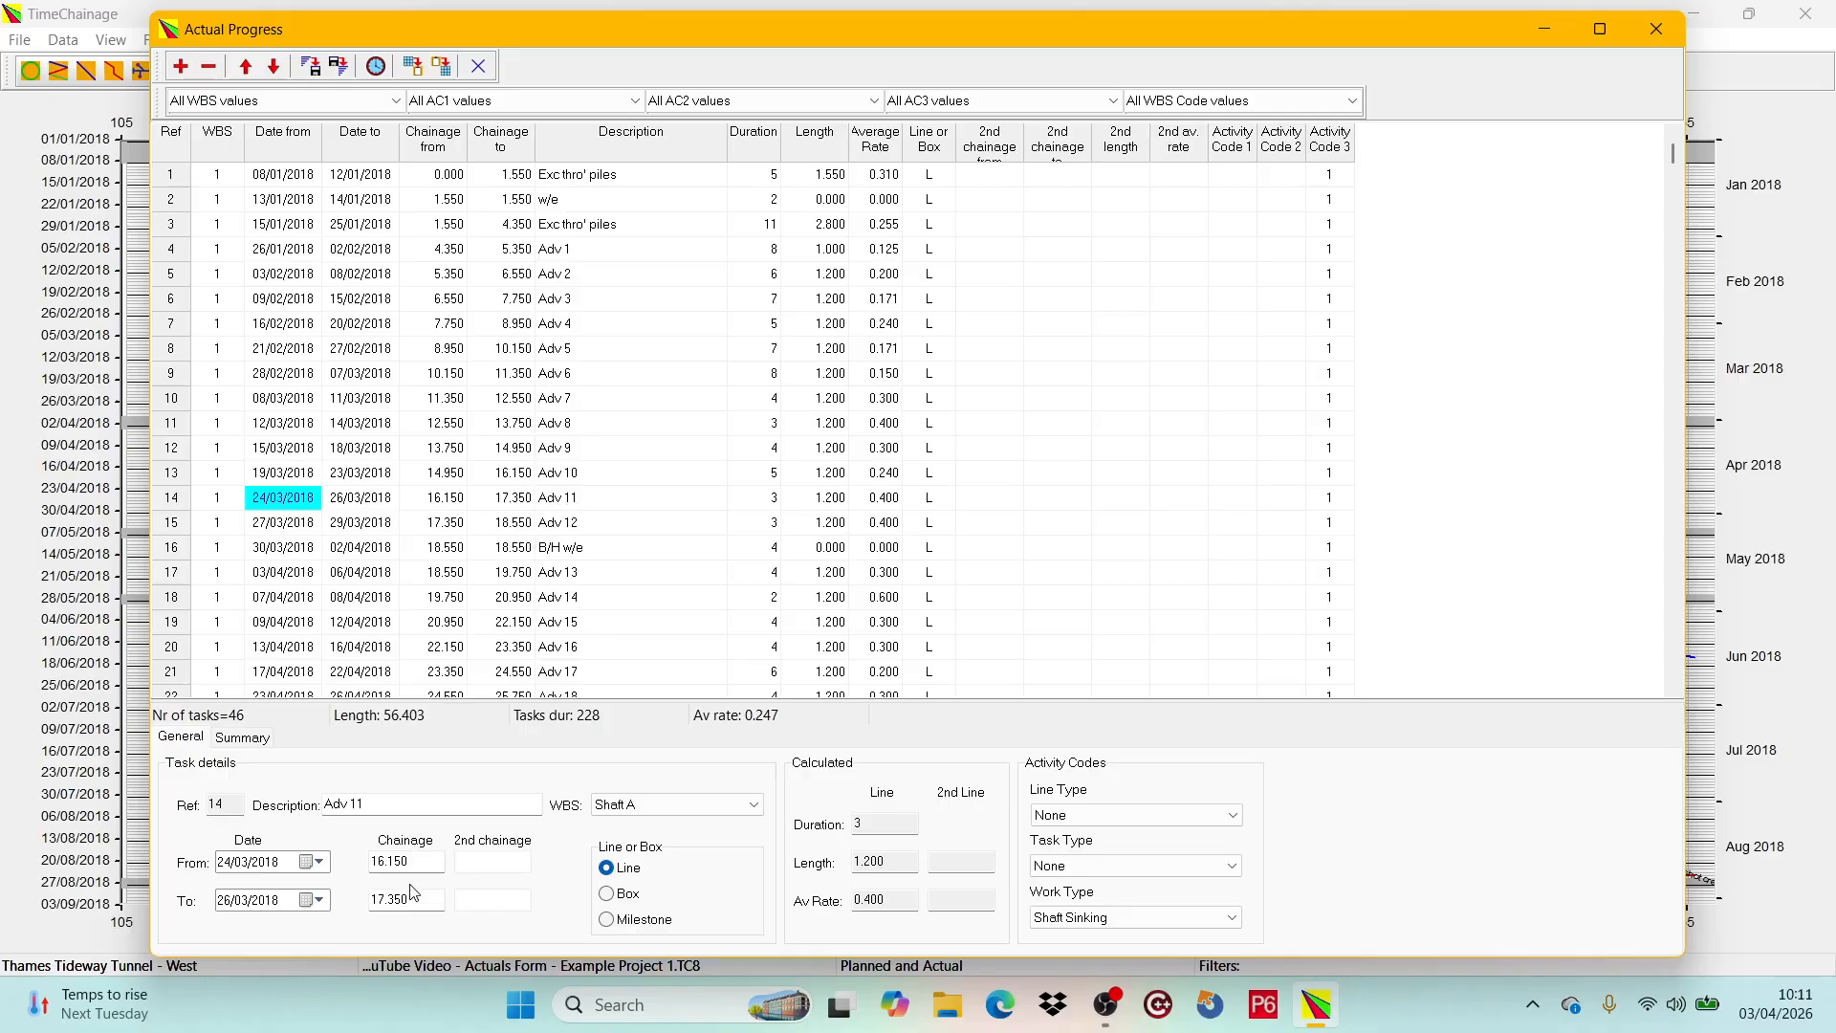
pyautogui.click(247, 737)
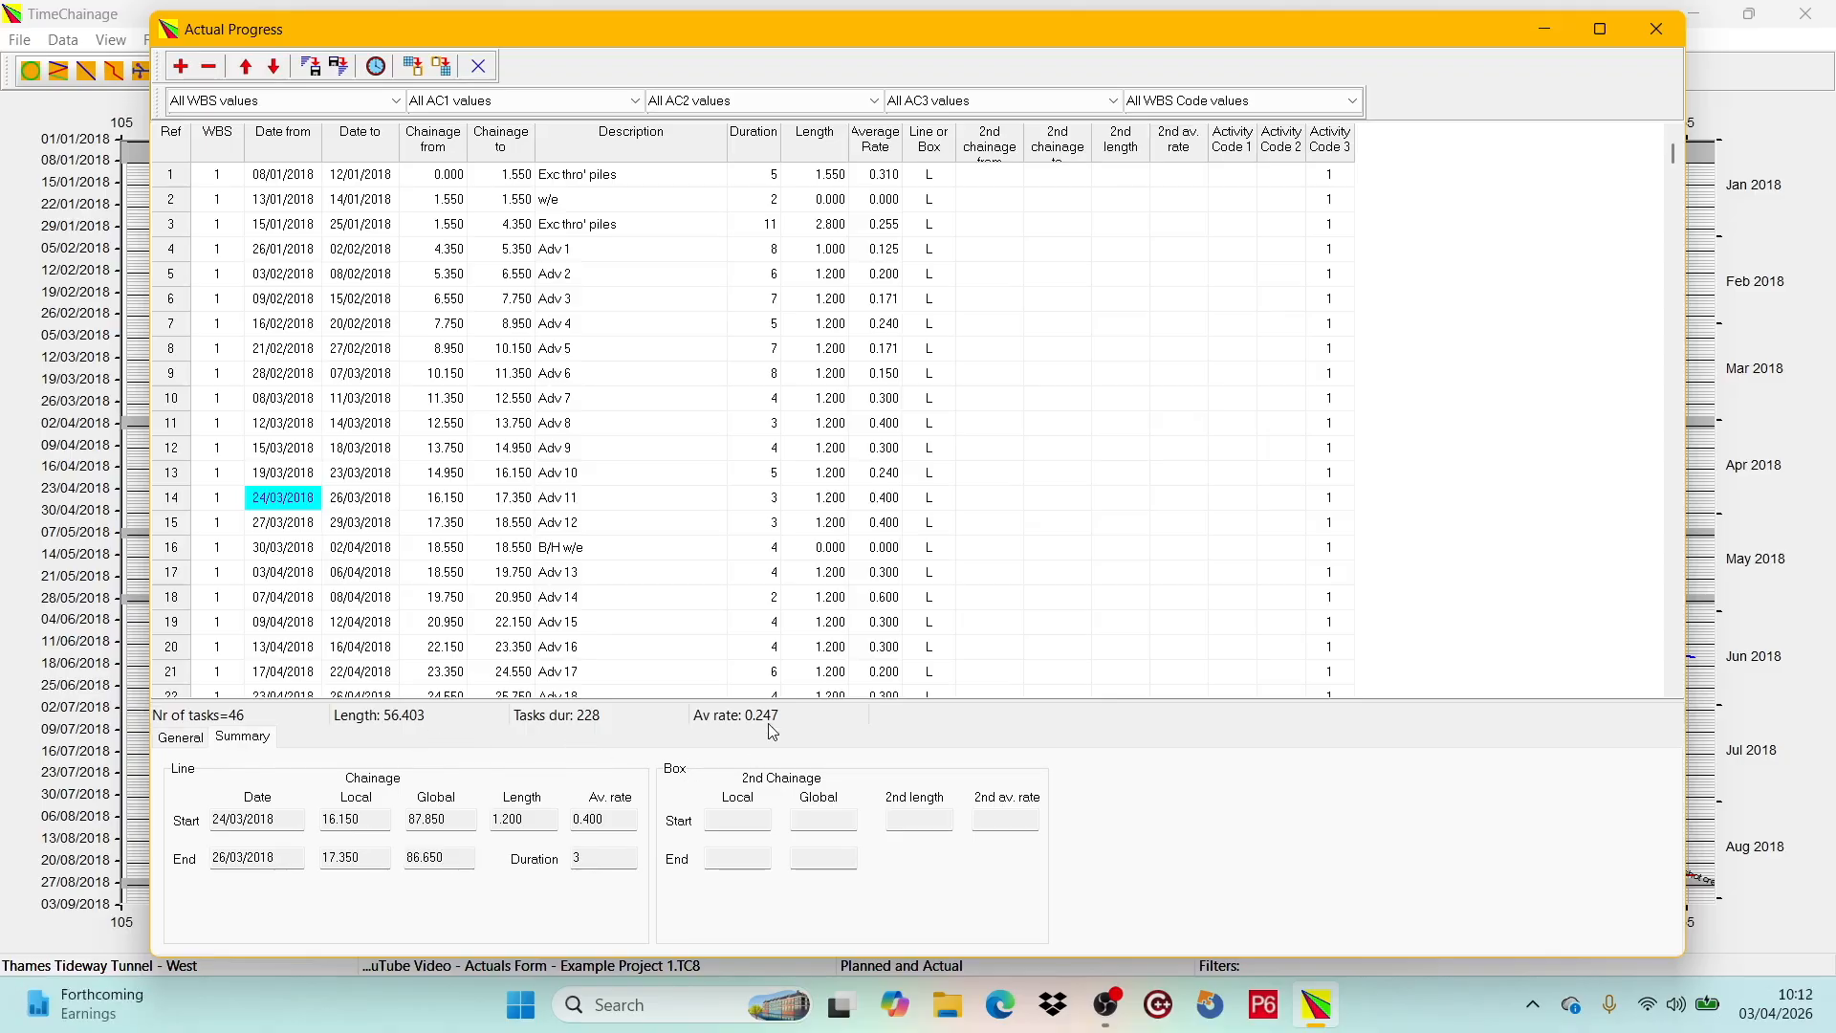
pyautogui.click(174, 738)
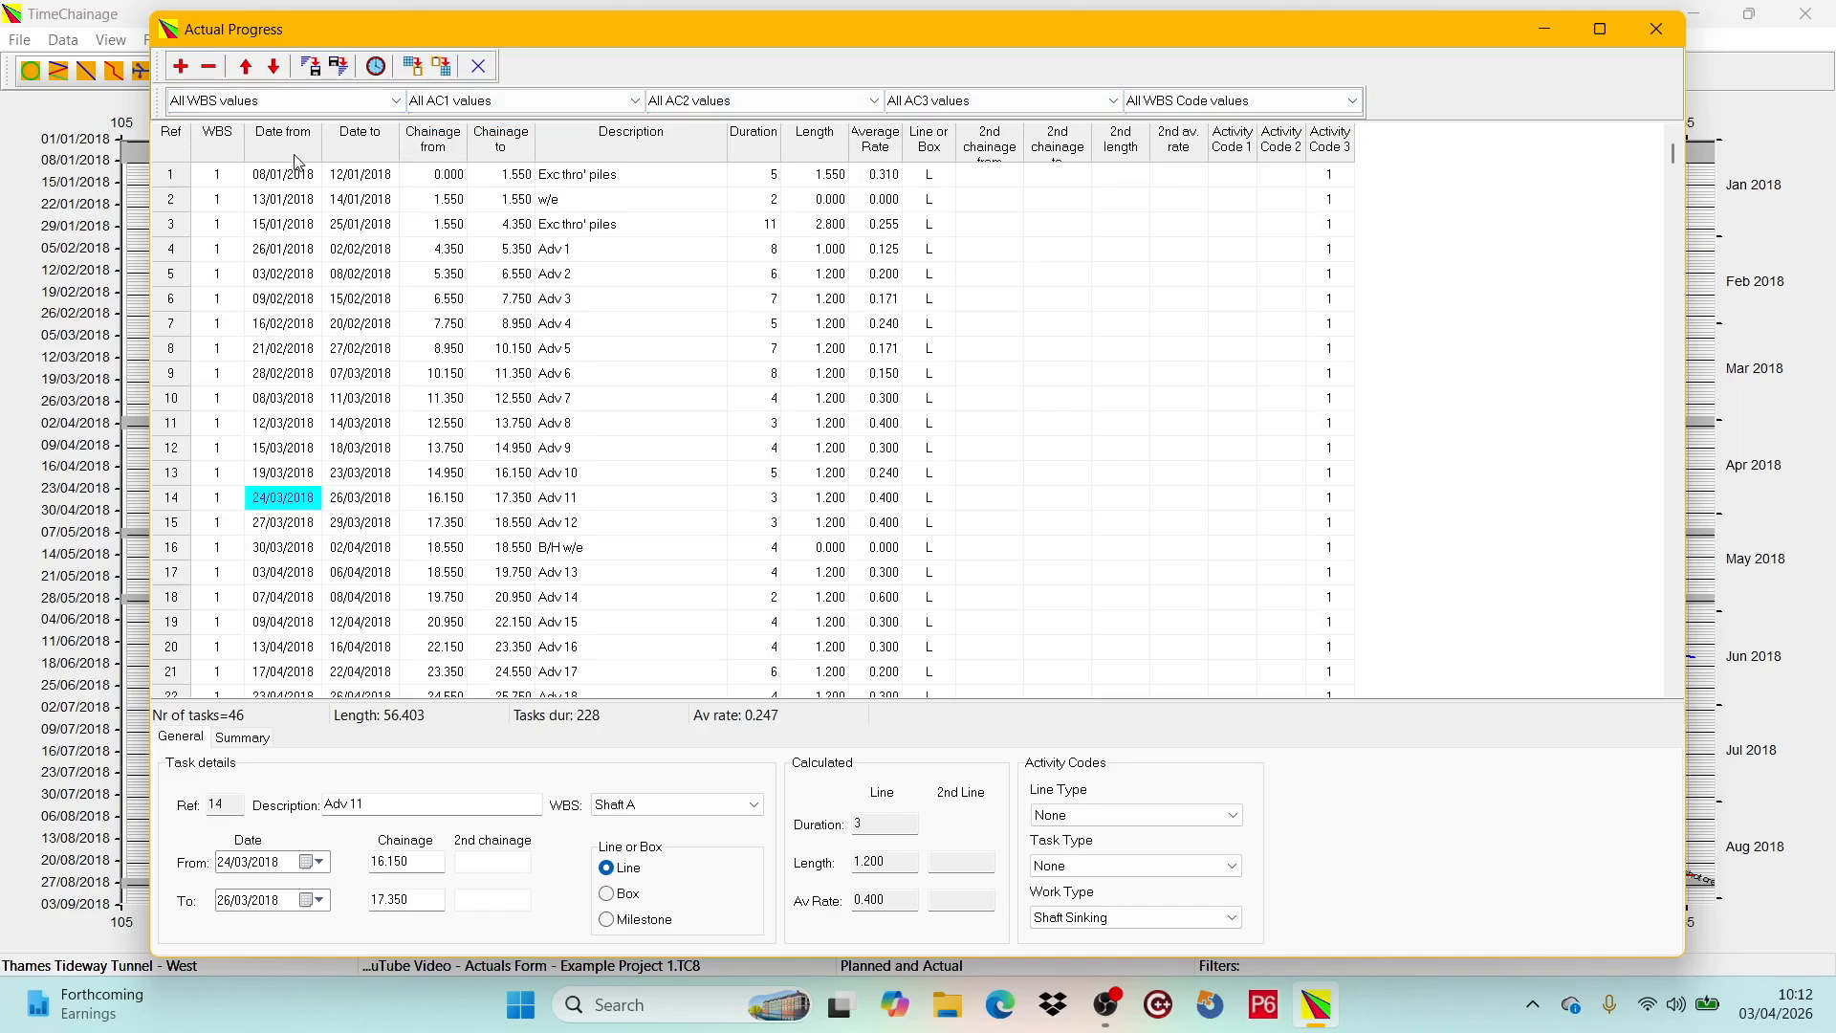
# - Check the available WBS and AC1 filter values for the actual progress records, and close the form
pyautogui.click(341, 101)
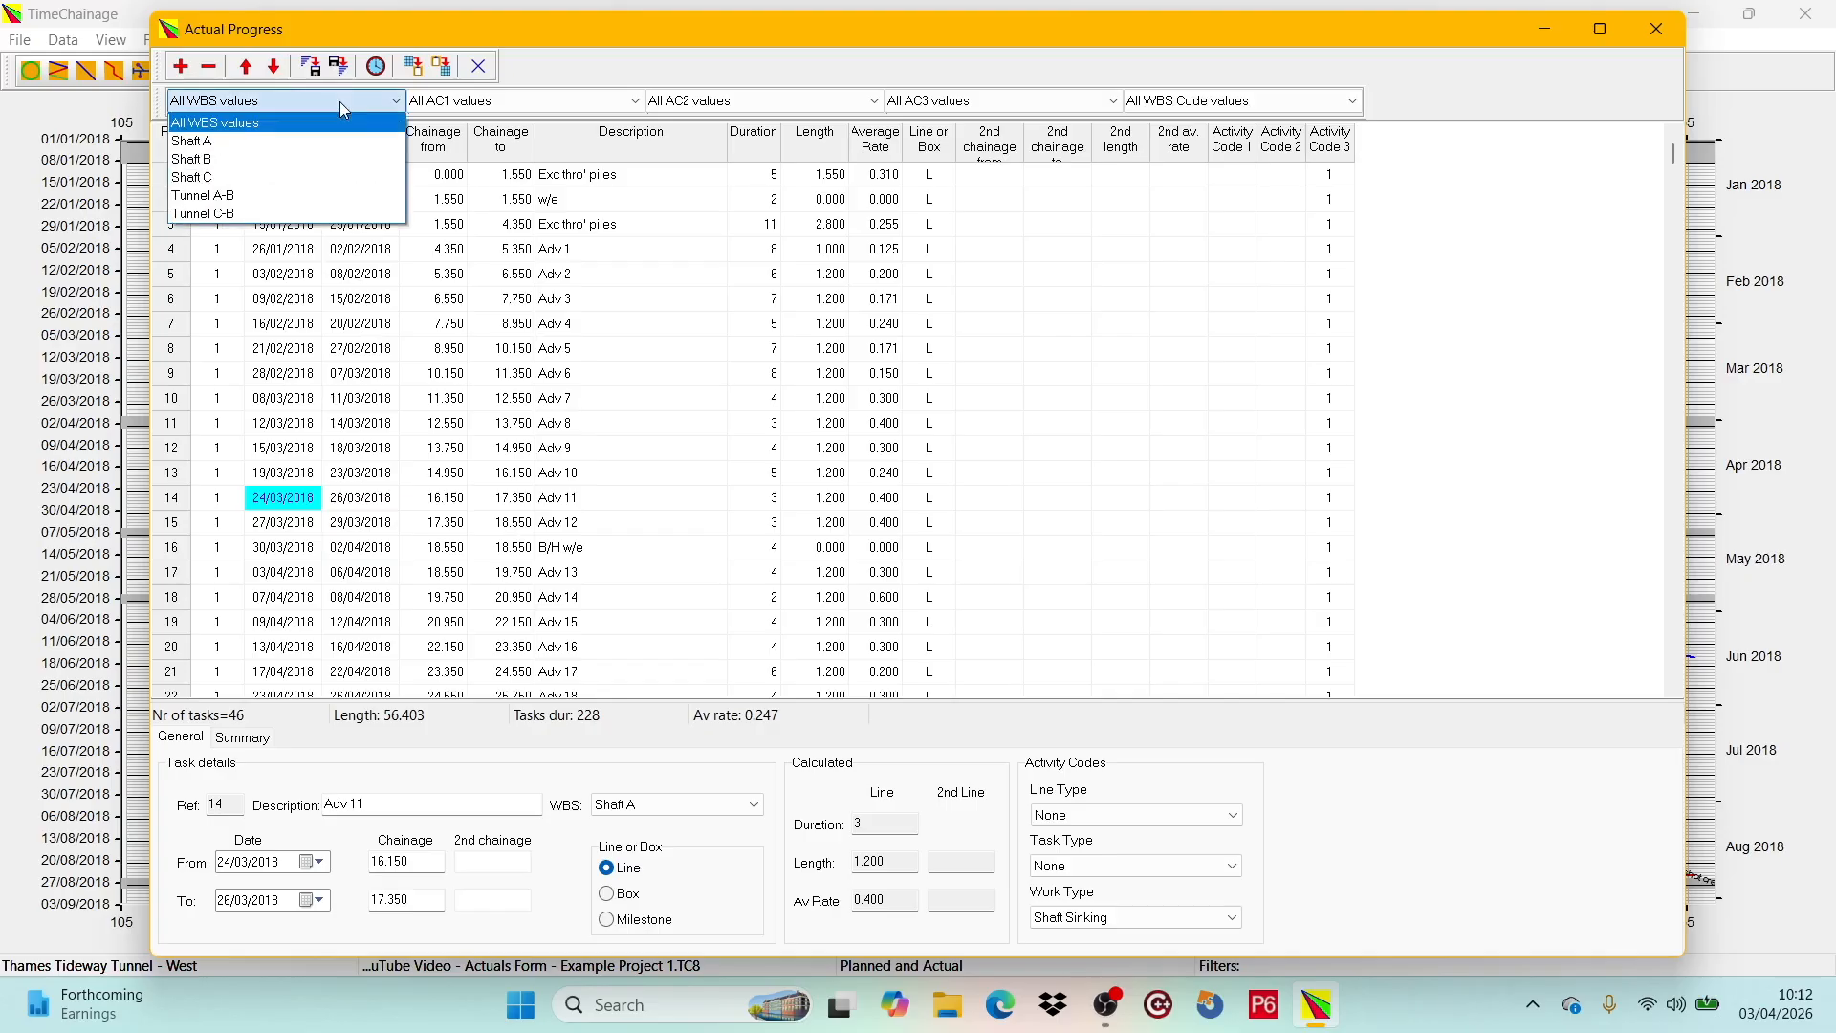
pyautogui.click(341, 102)
pyautogui.click(545, 101)
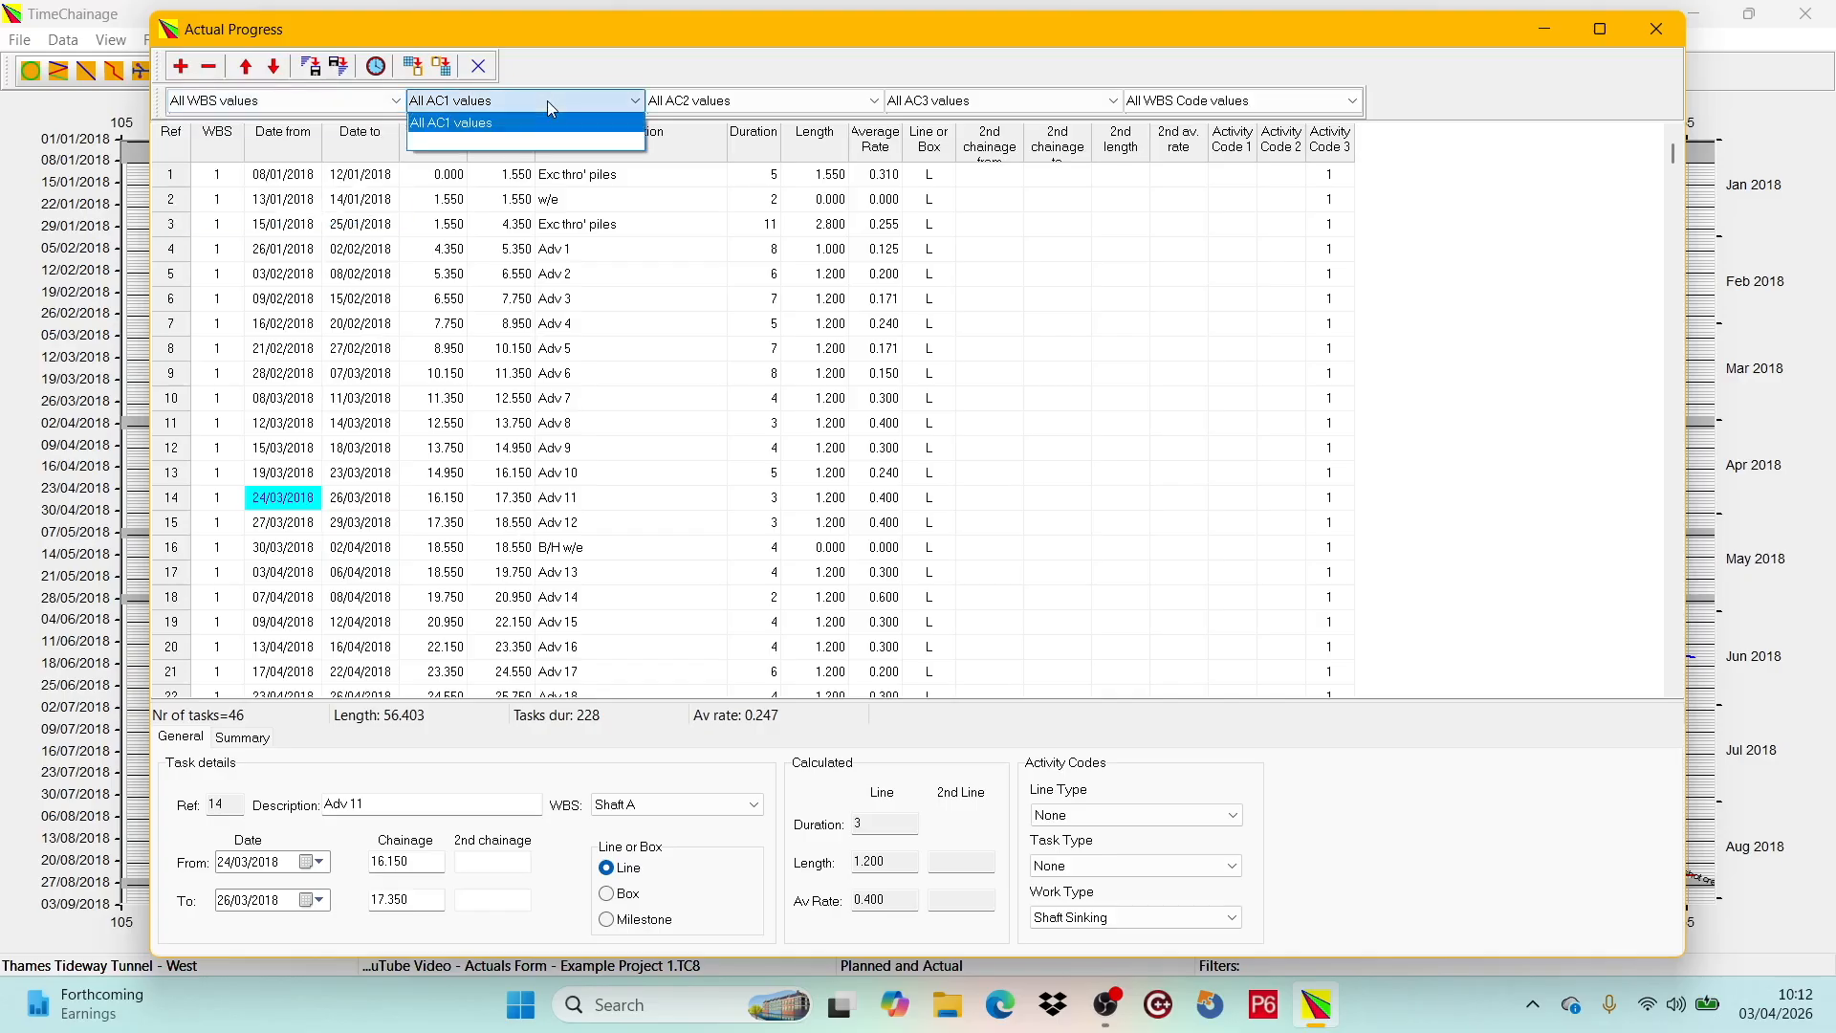
pyautogui.click(547, 100)
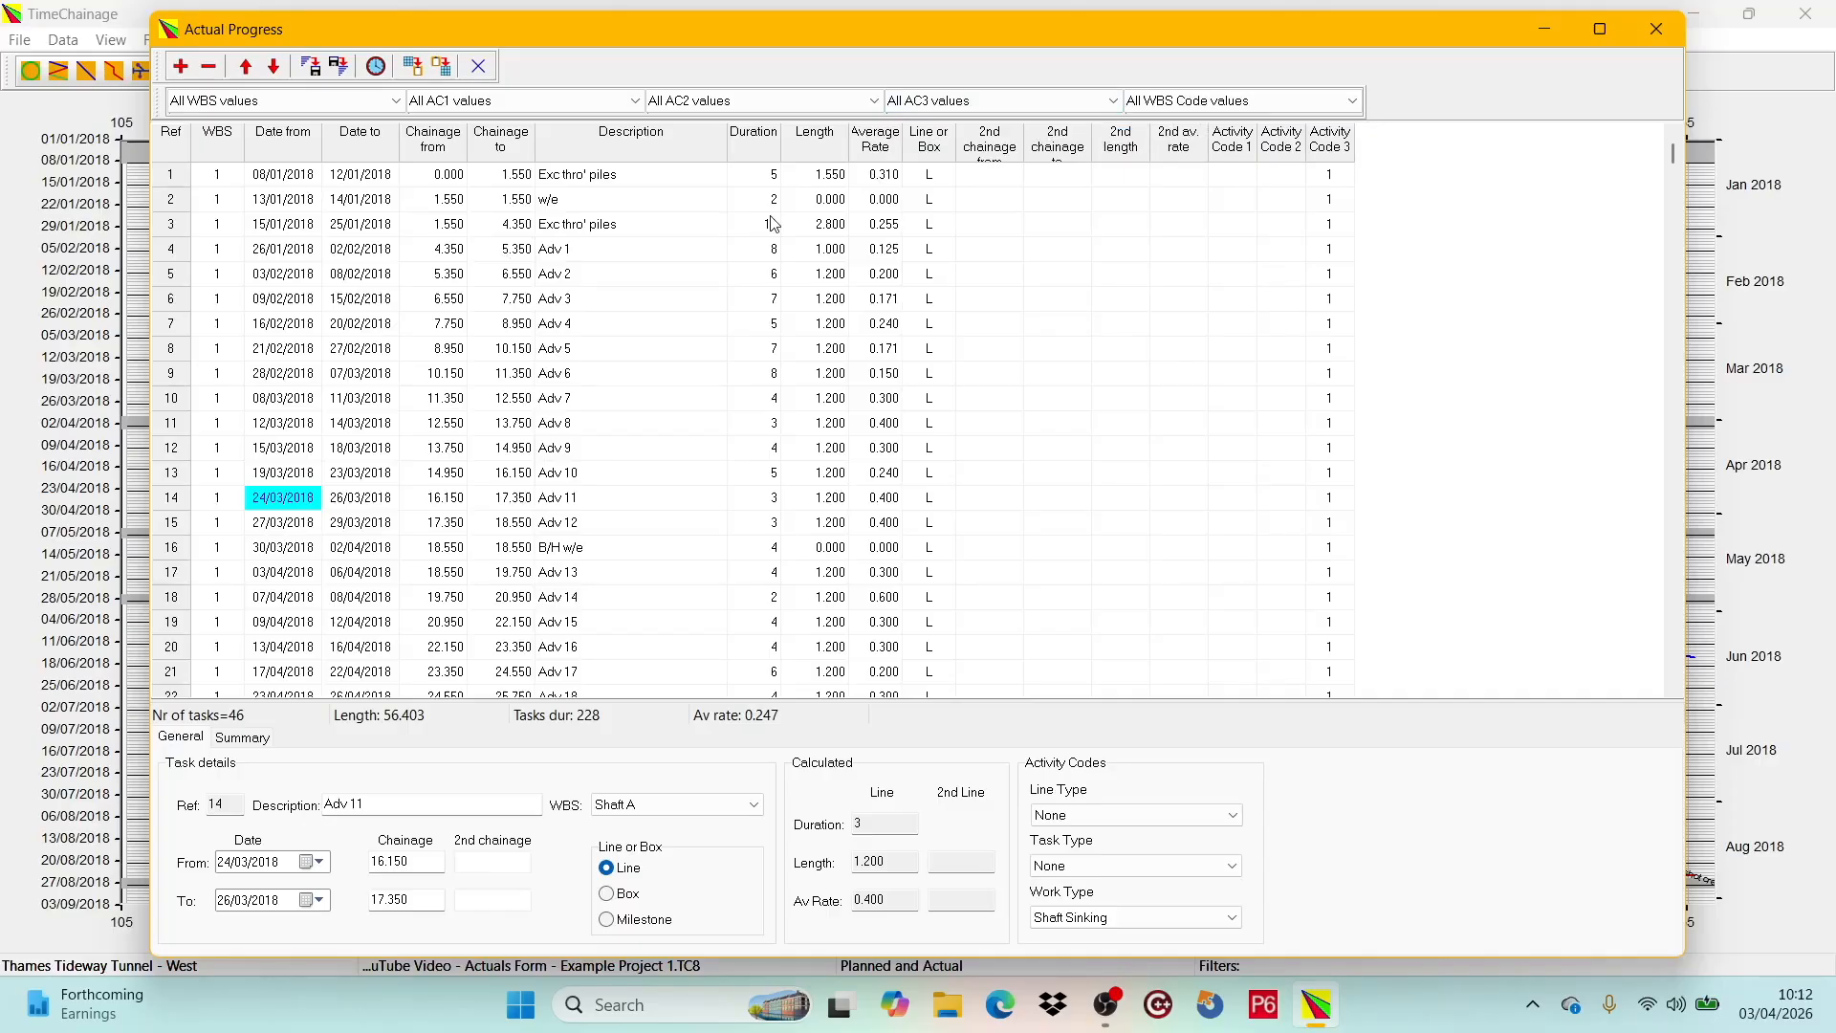
pyautogui.click(482, 66)
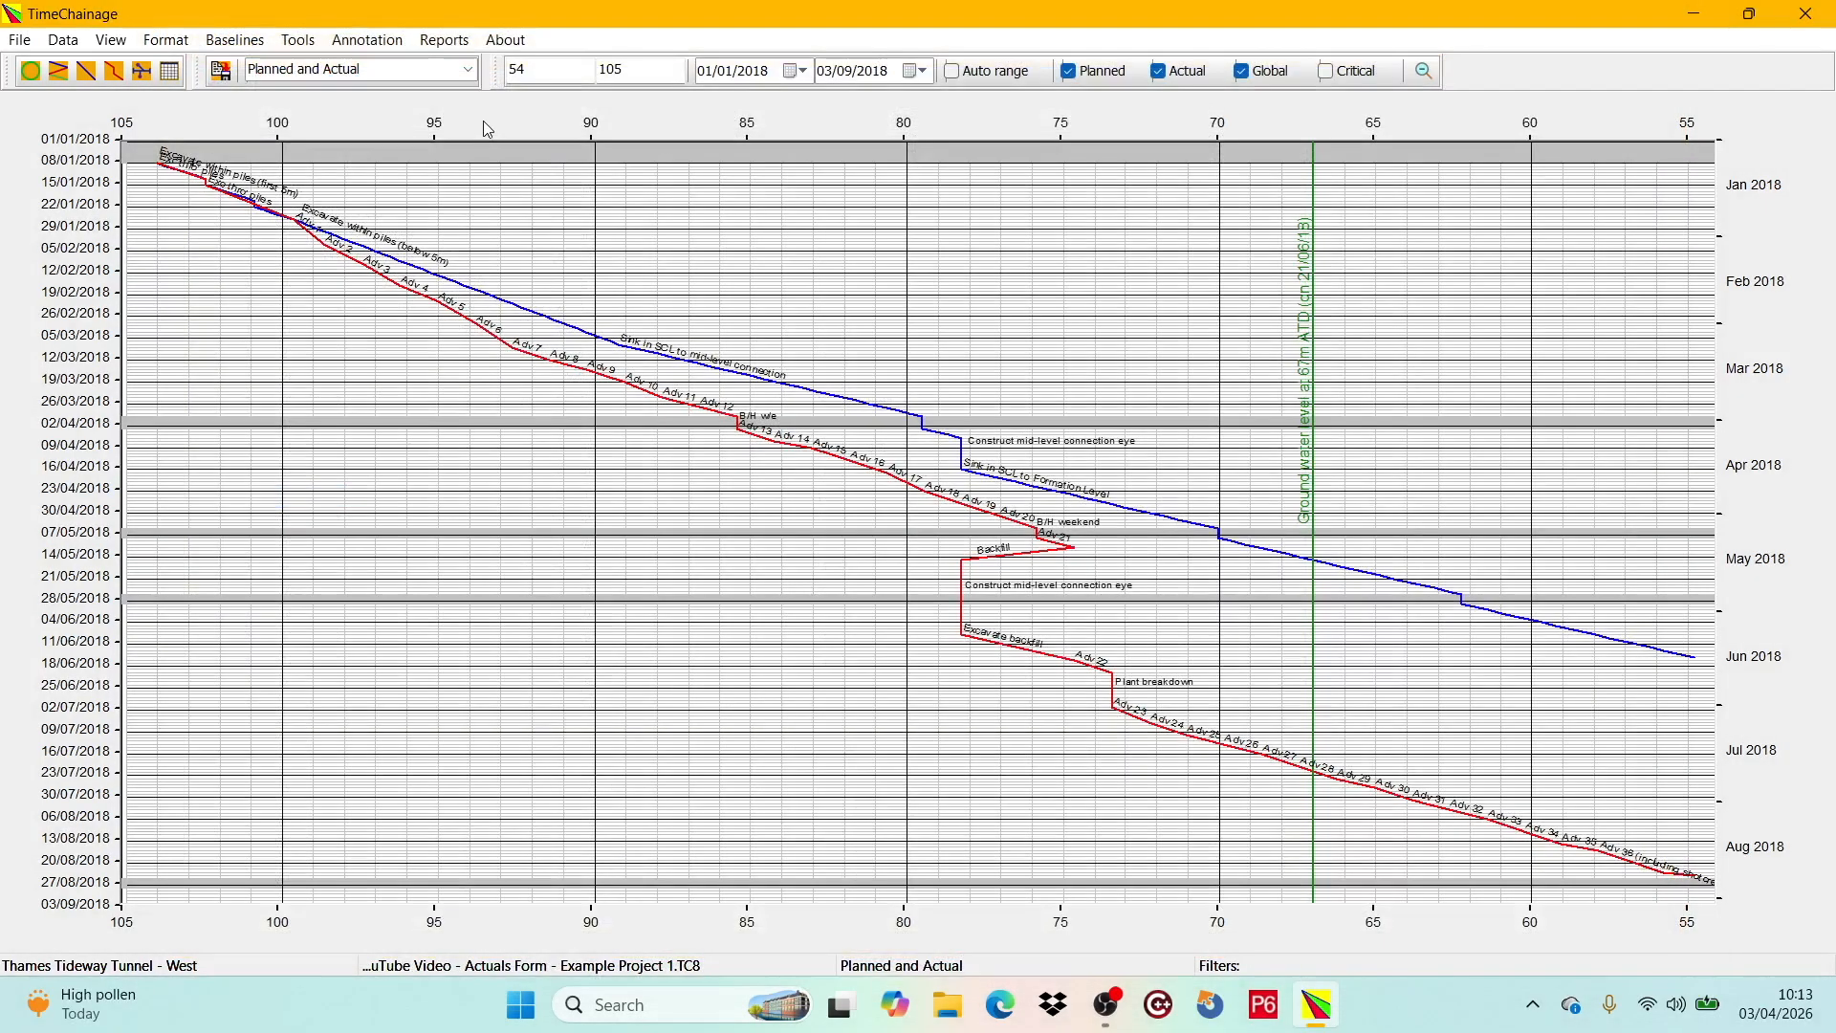
# - Open "YouTube Video - Actuals Form - Example Project 2.TC8" from the Desktop, discarding the current project's changes
pyautogui.click(19, 40)
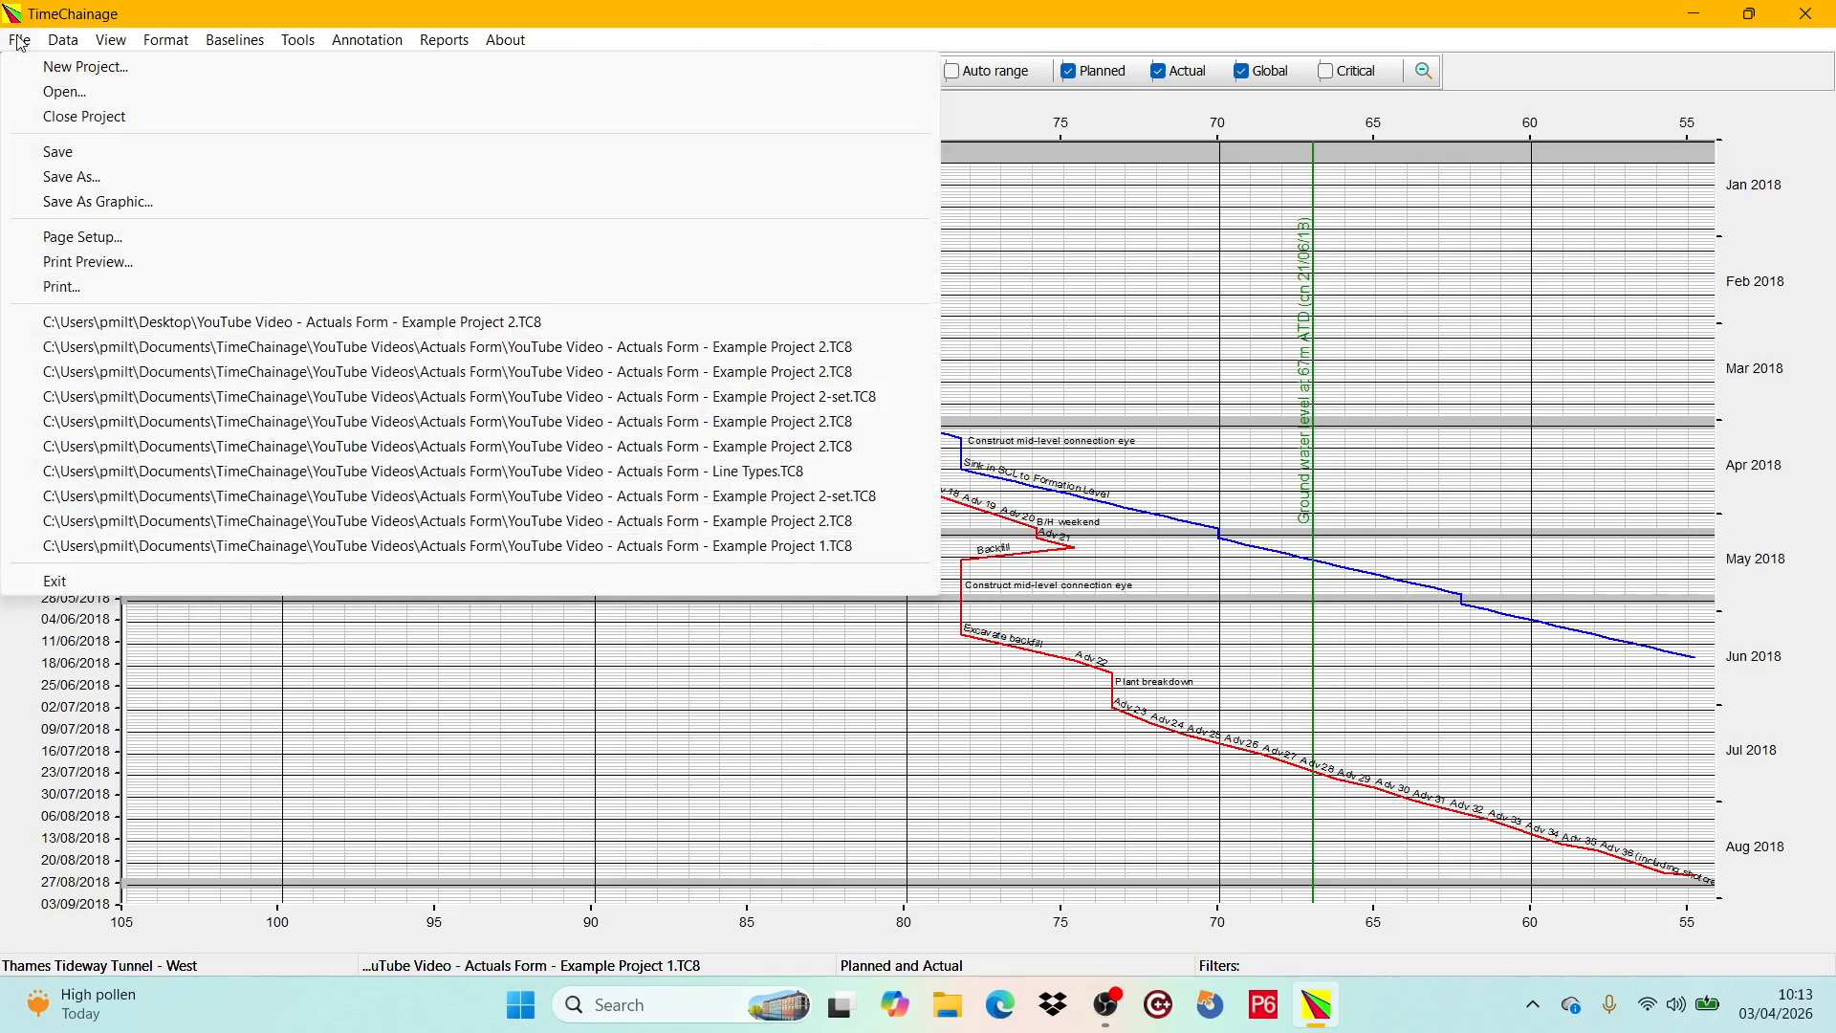
pyautogui.click(97, 96)
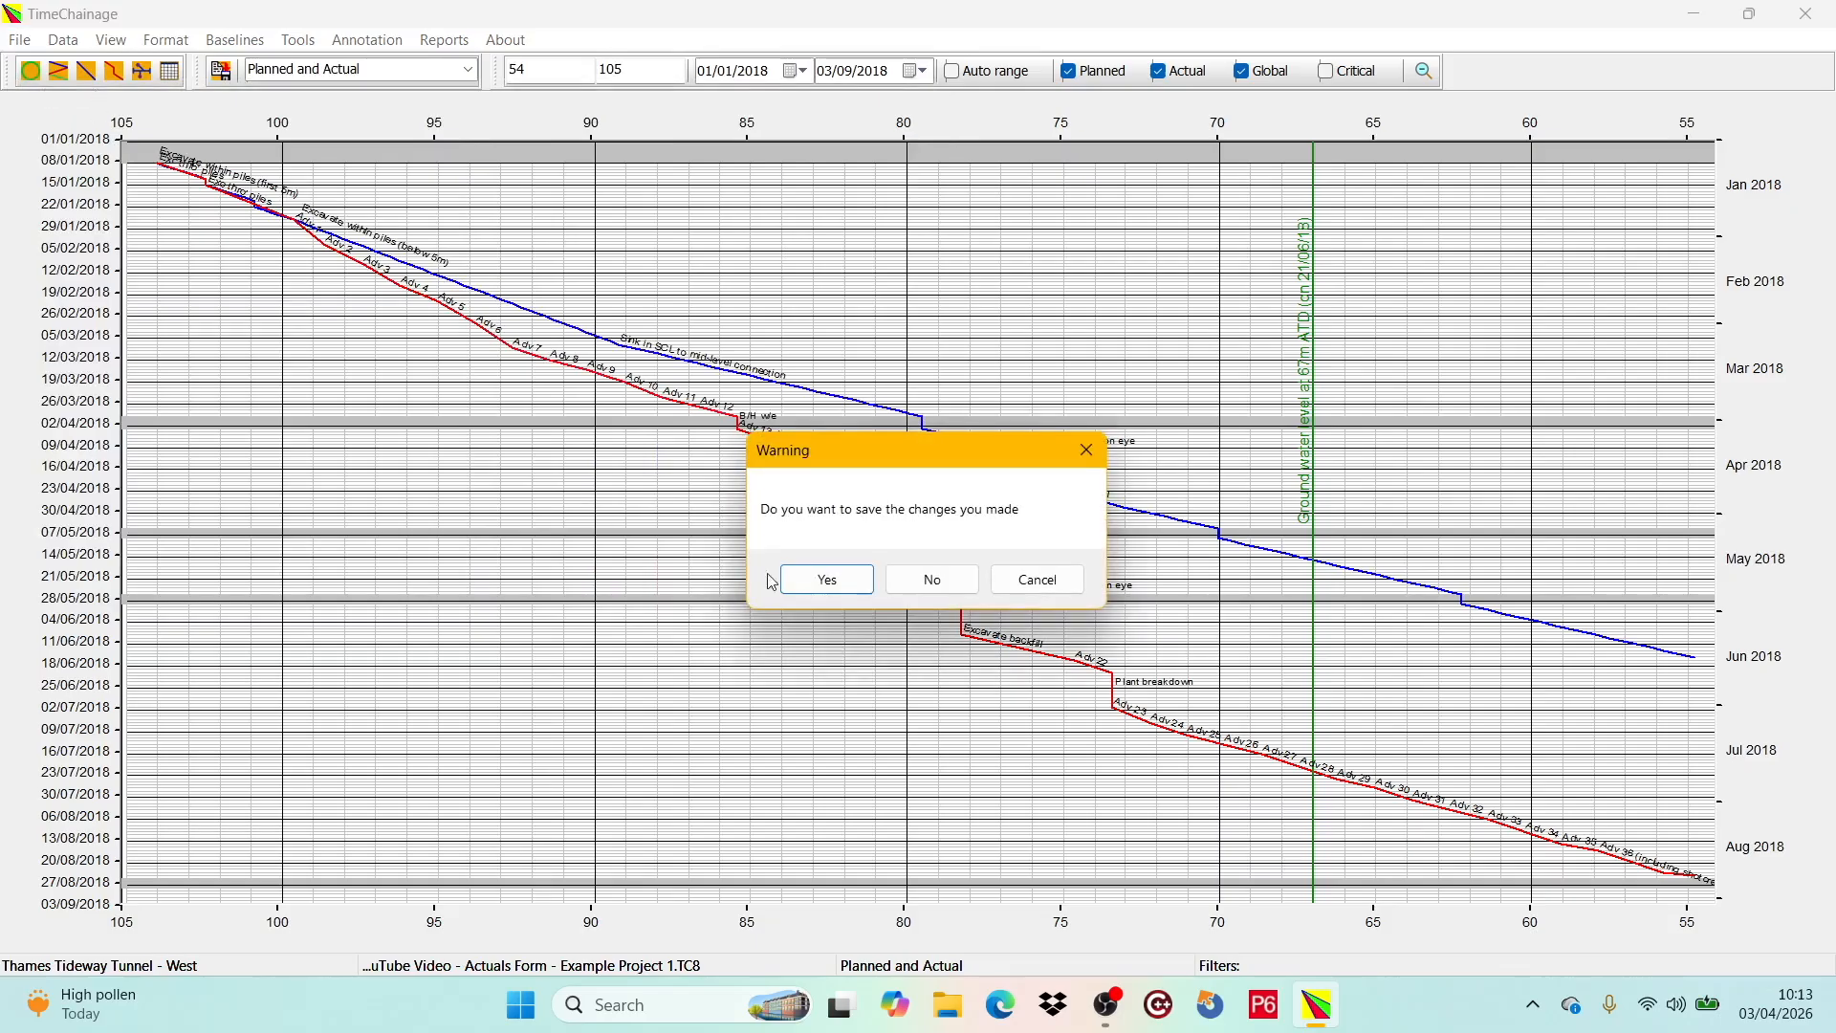
pyautogui.click(966, 585)
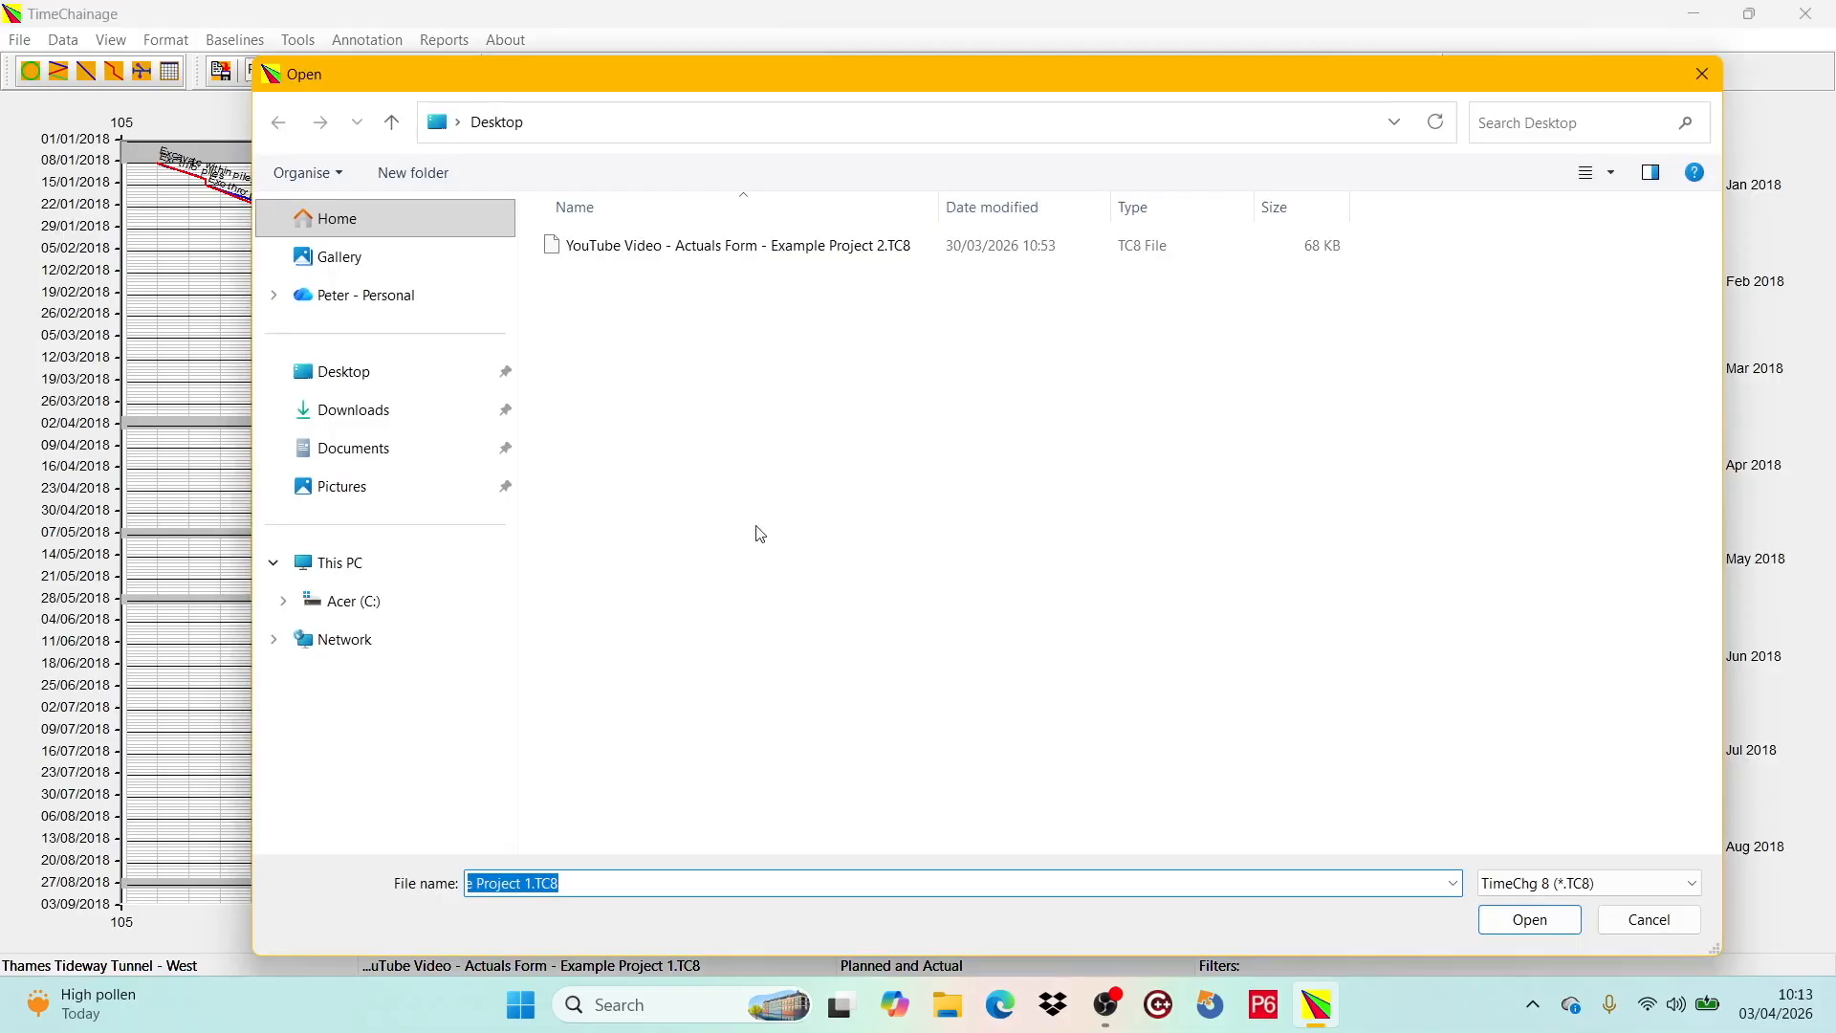
pyautogui.click(642, 249)
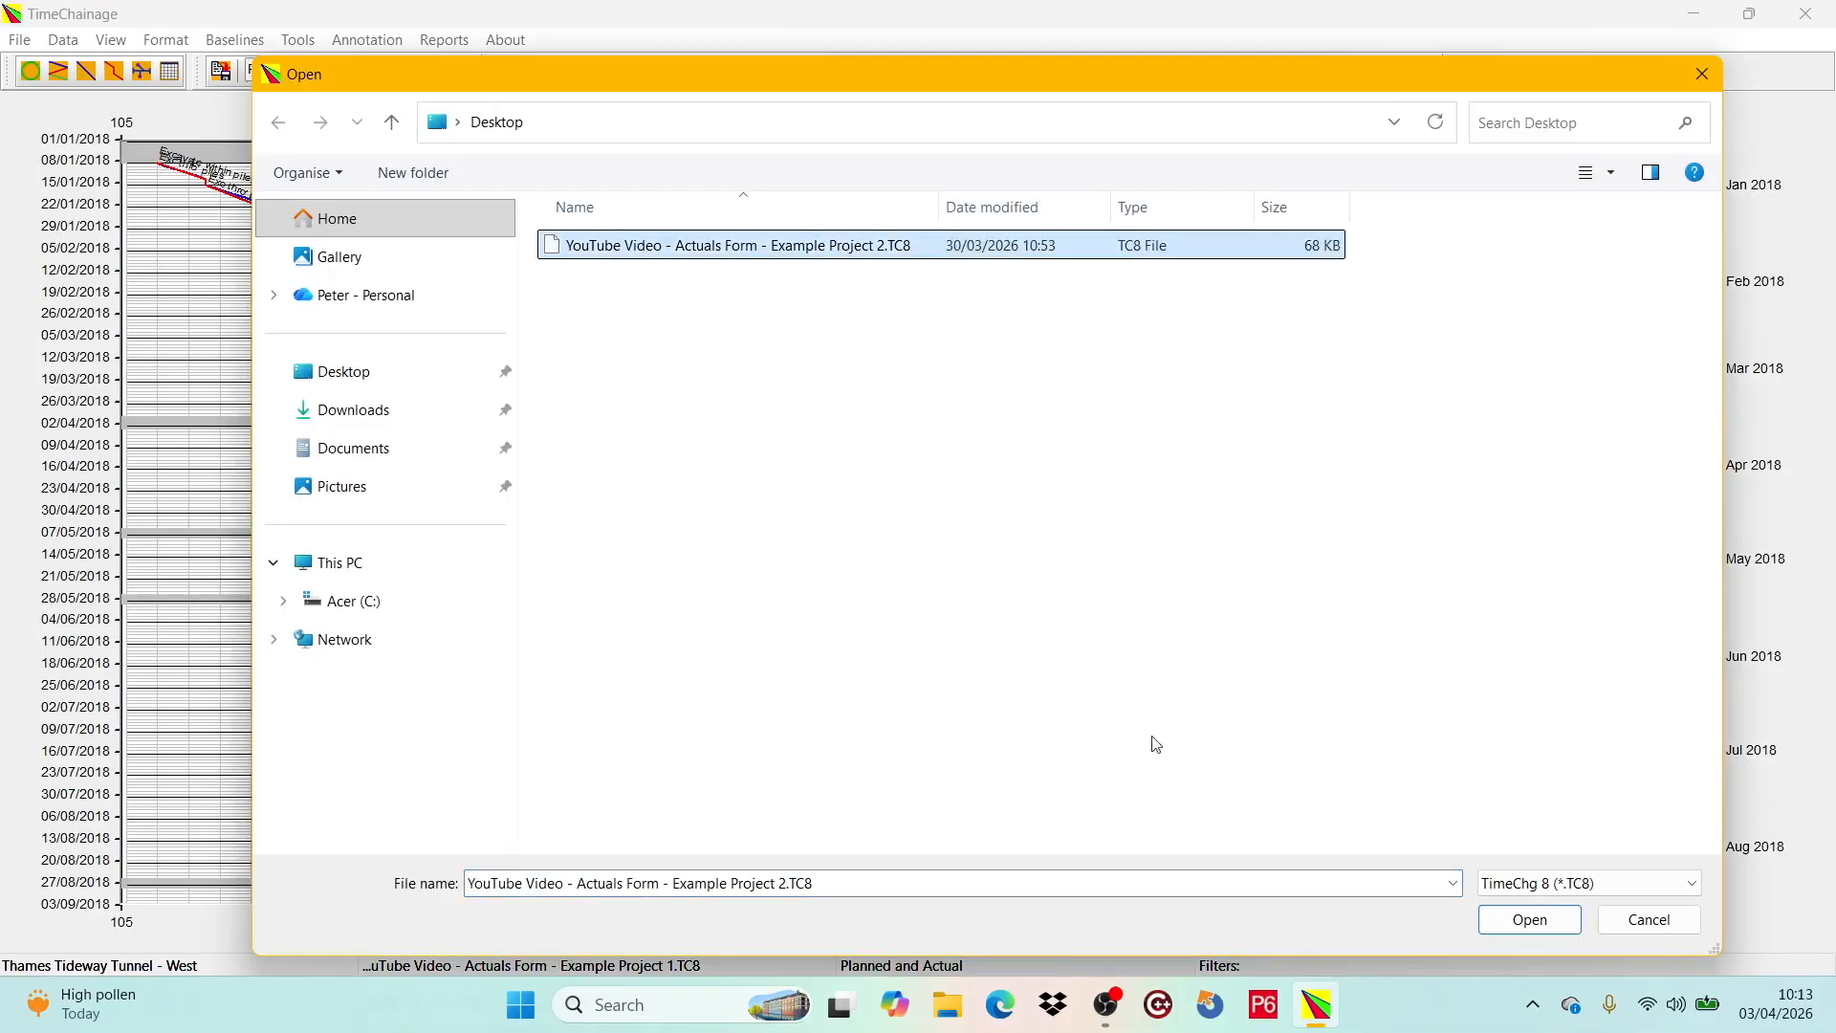
pyautogui.click(1528, 924)
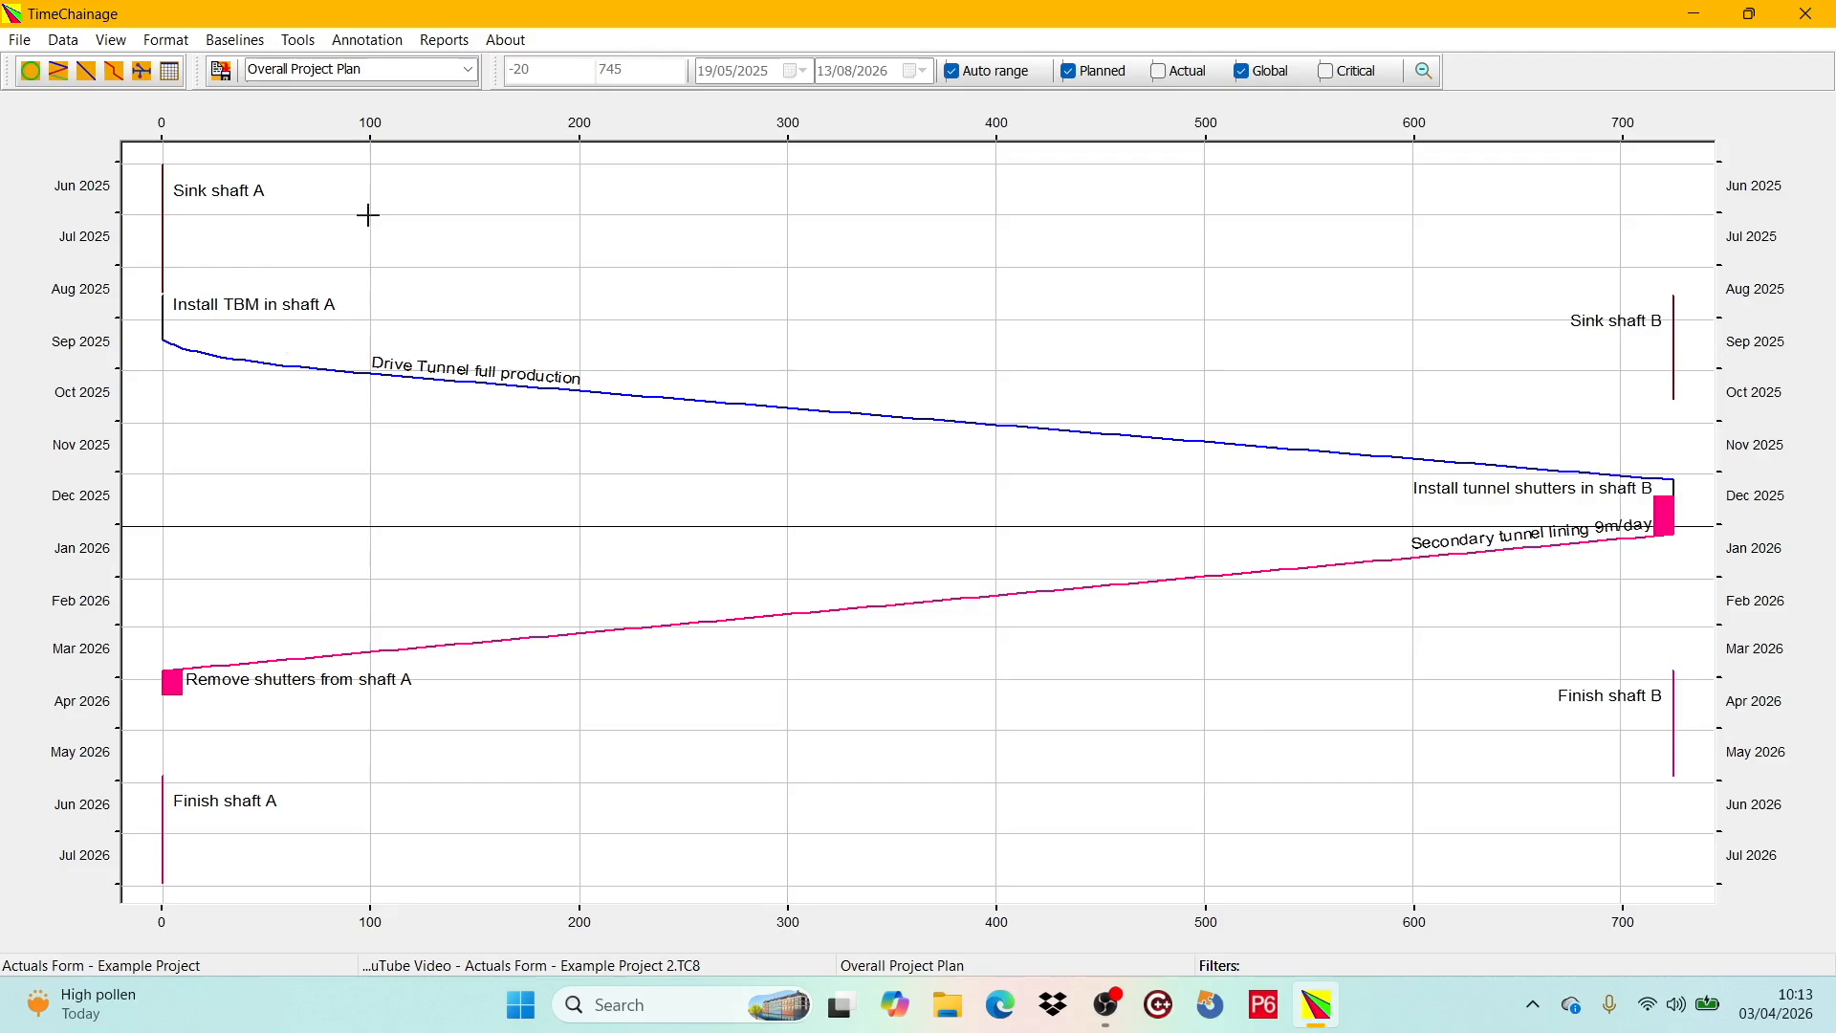
# - Open the planned tasks table and widen its Description column until the full task names fit
pyautogui.click(86, 72)
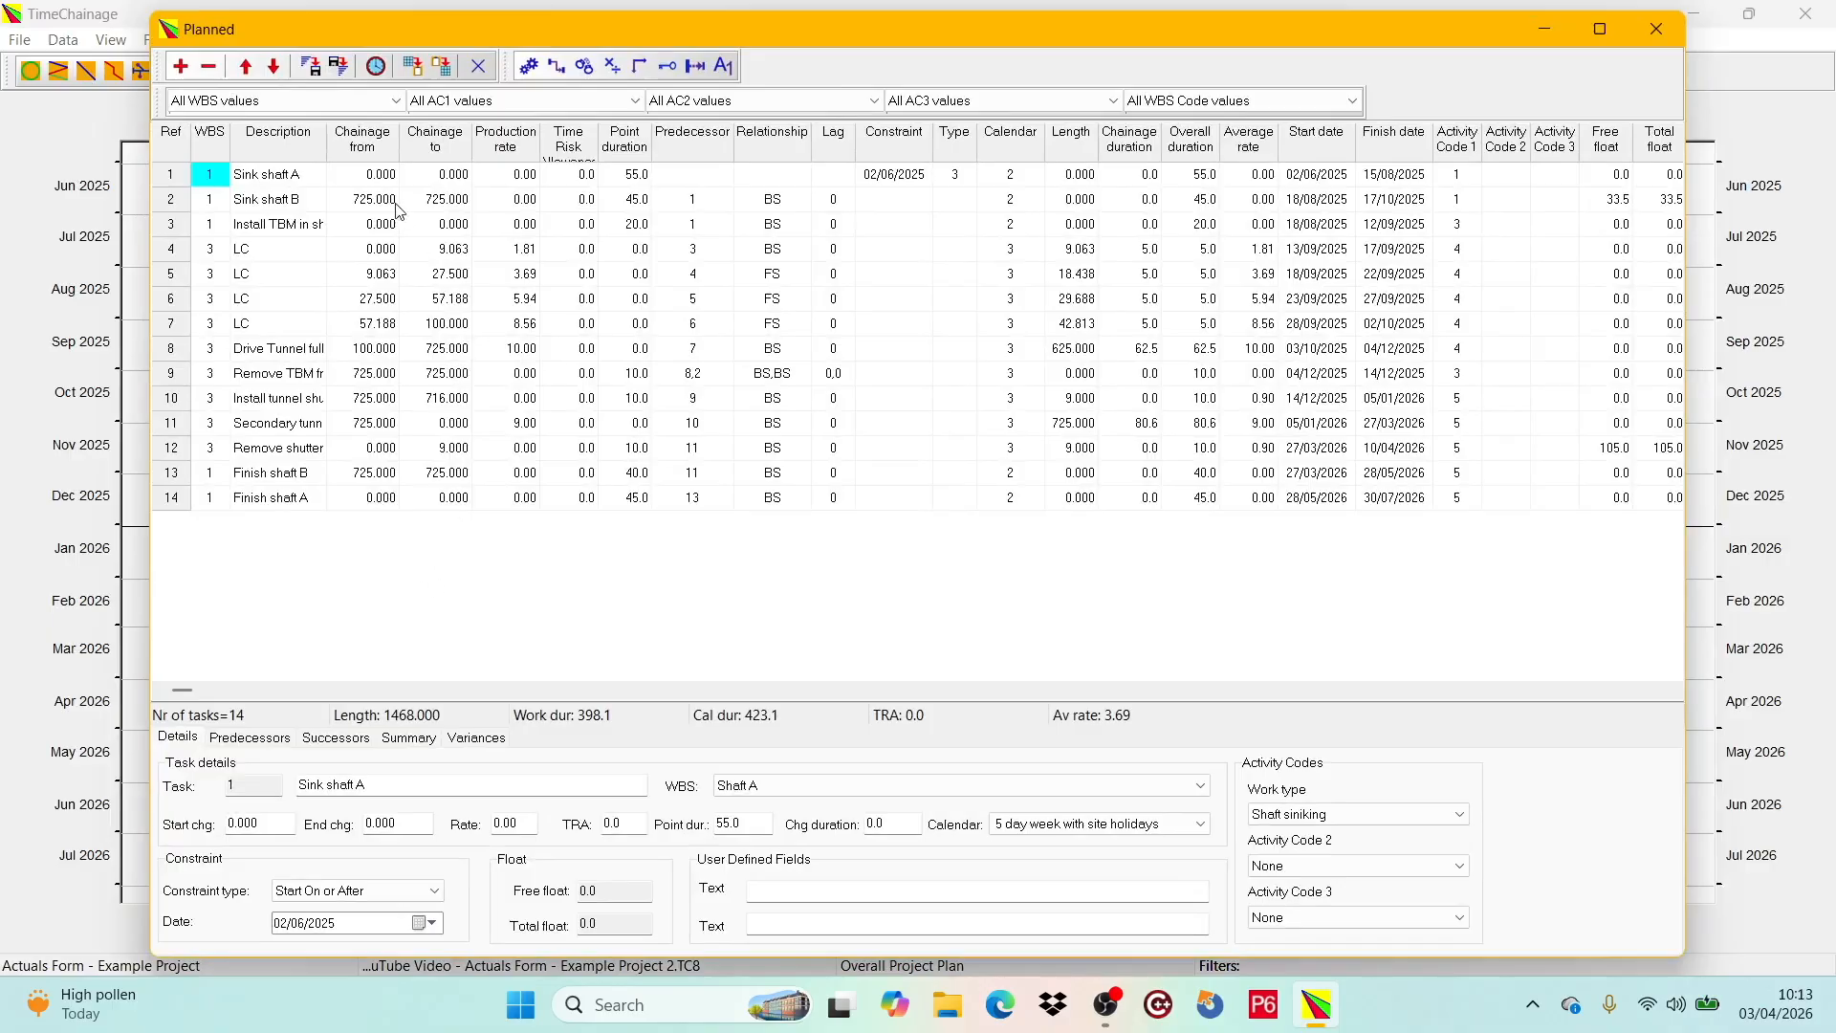
pyautogui.moveTo(324, 144); pyautogui.dragTo(402, 172)
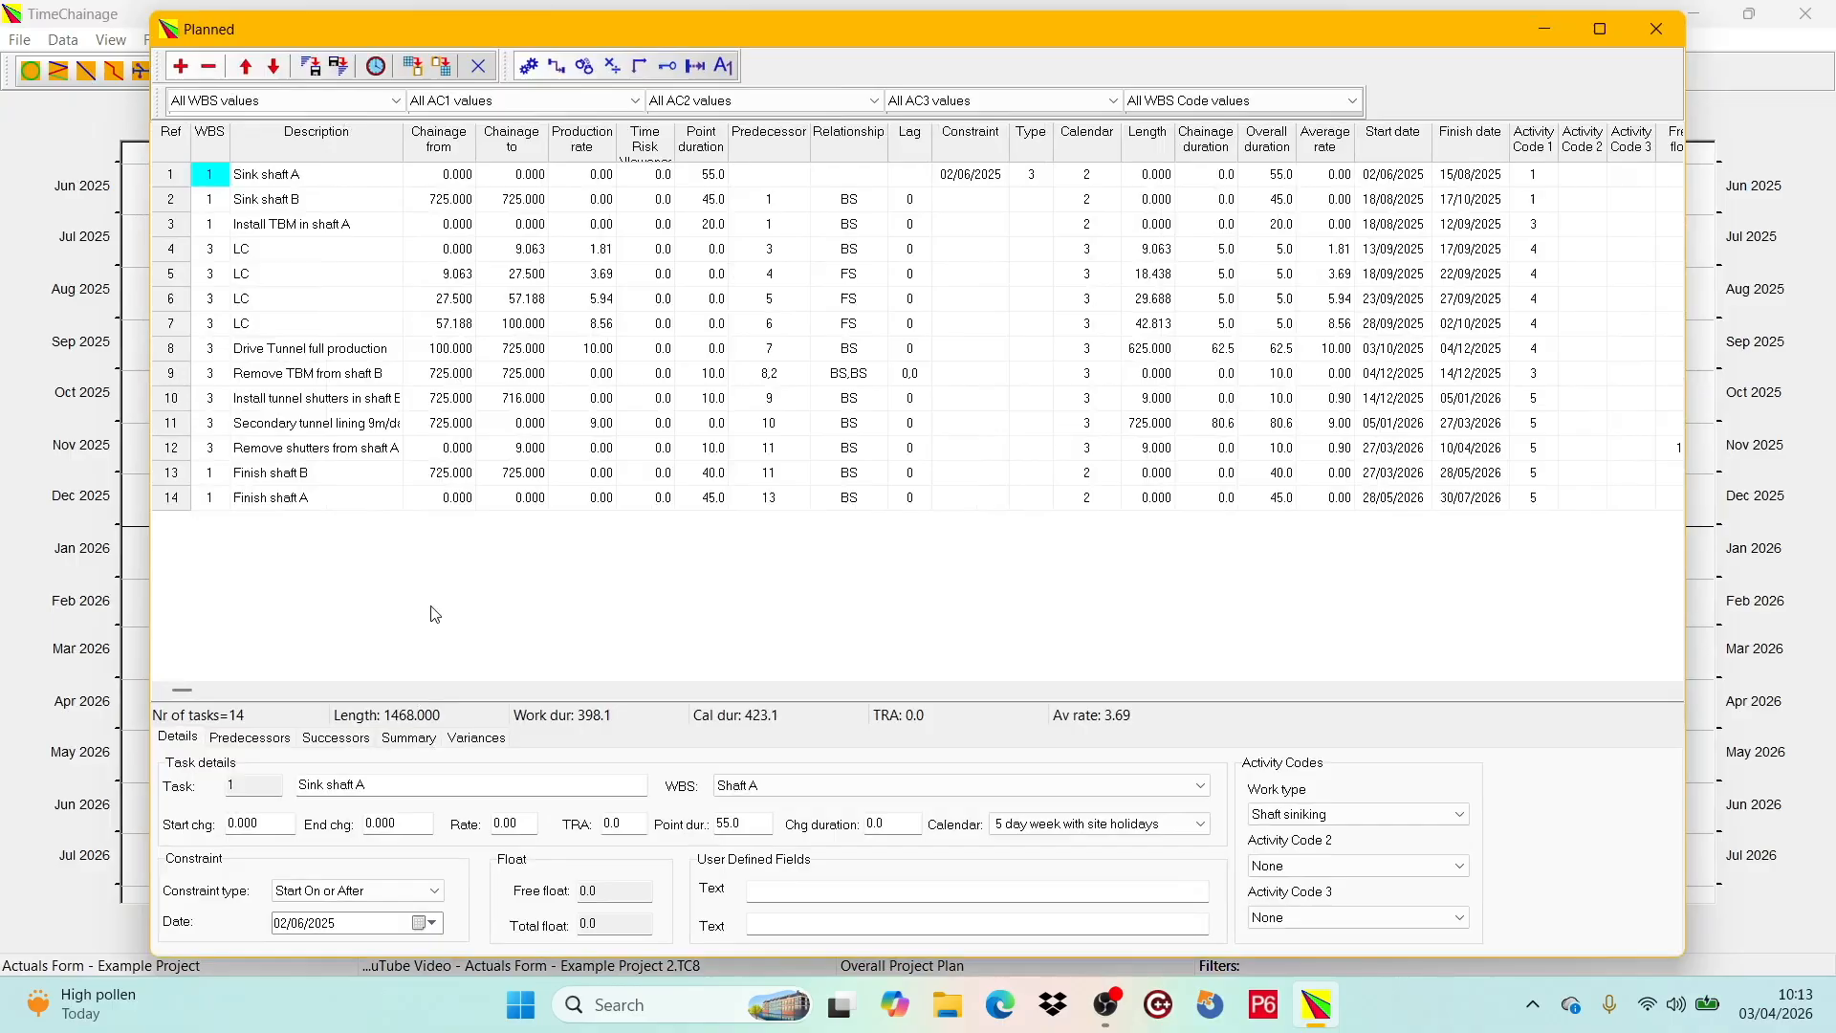
pyautogui.moveTo(402, 136); pyautogui.dragTo(458, 163)
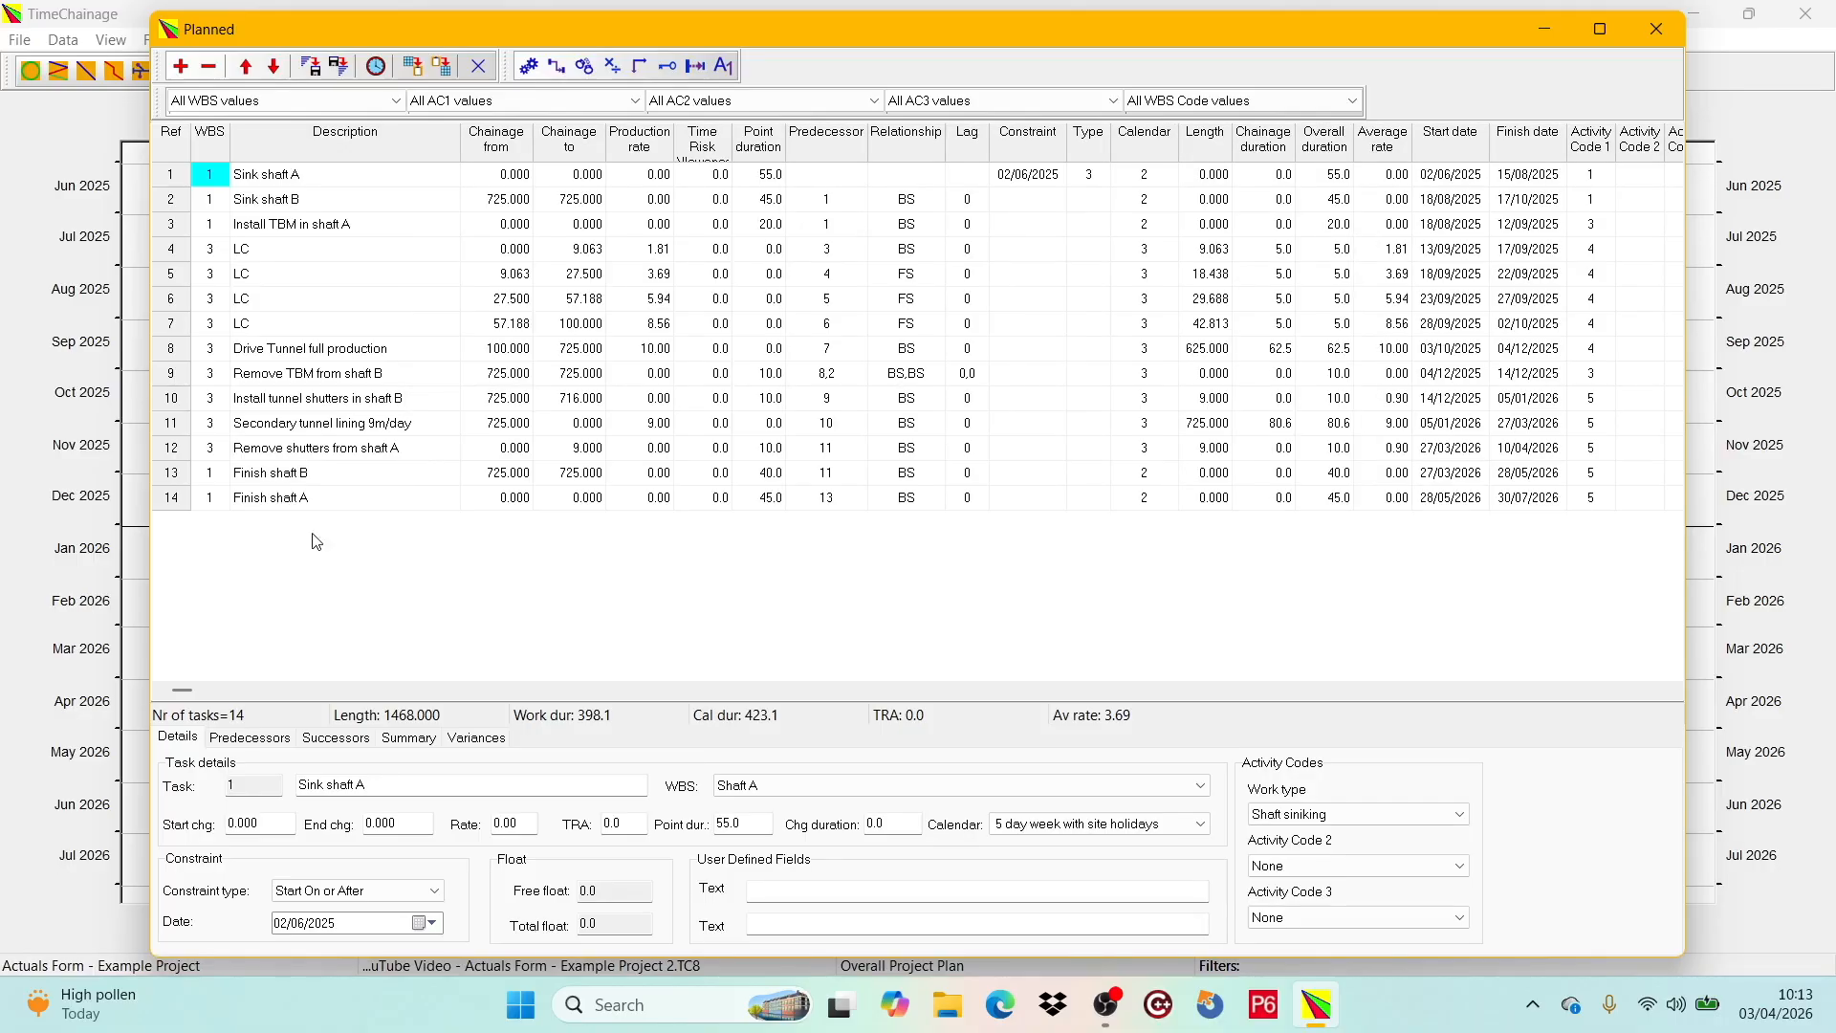
# - Review the WBS and work type of the planned tasks Remove TBM from shaft B and Drive Tunnel full production, and close the form
pyautogui.click(239, 374)
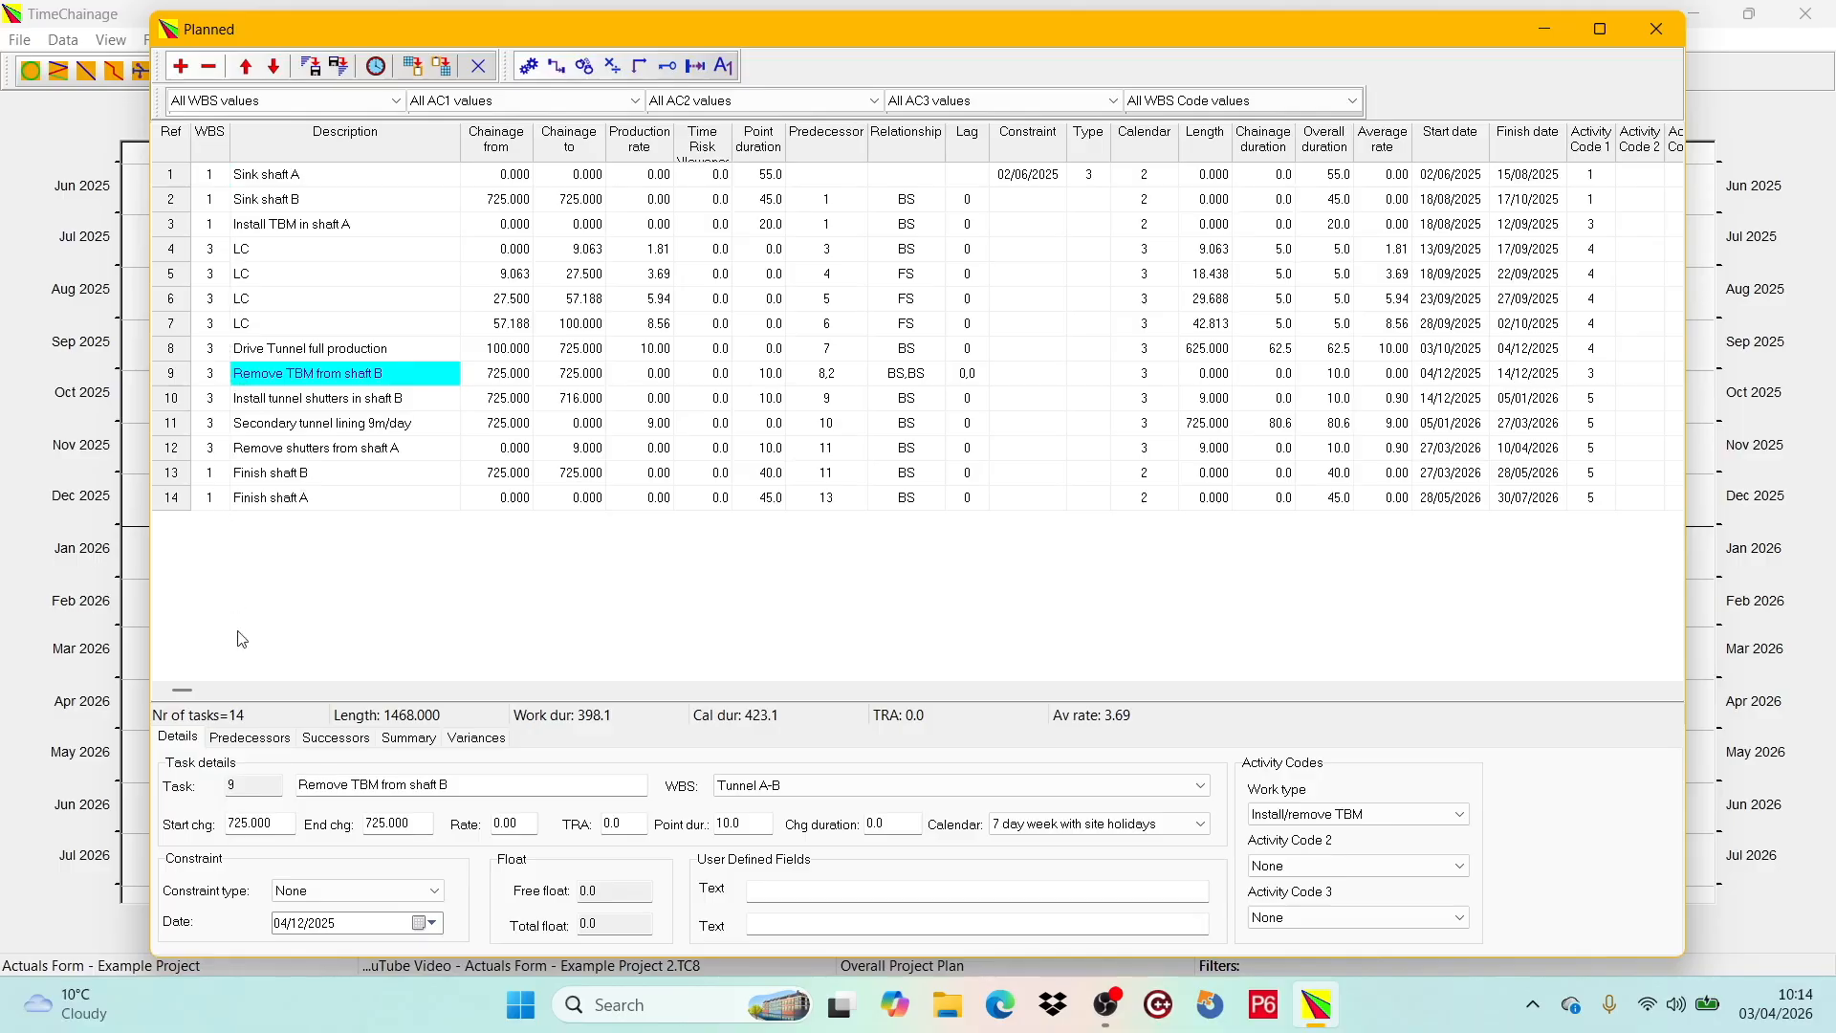
pyautogui.click(782, 786)
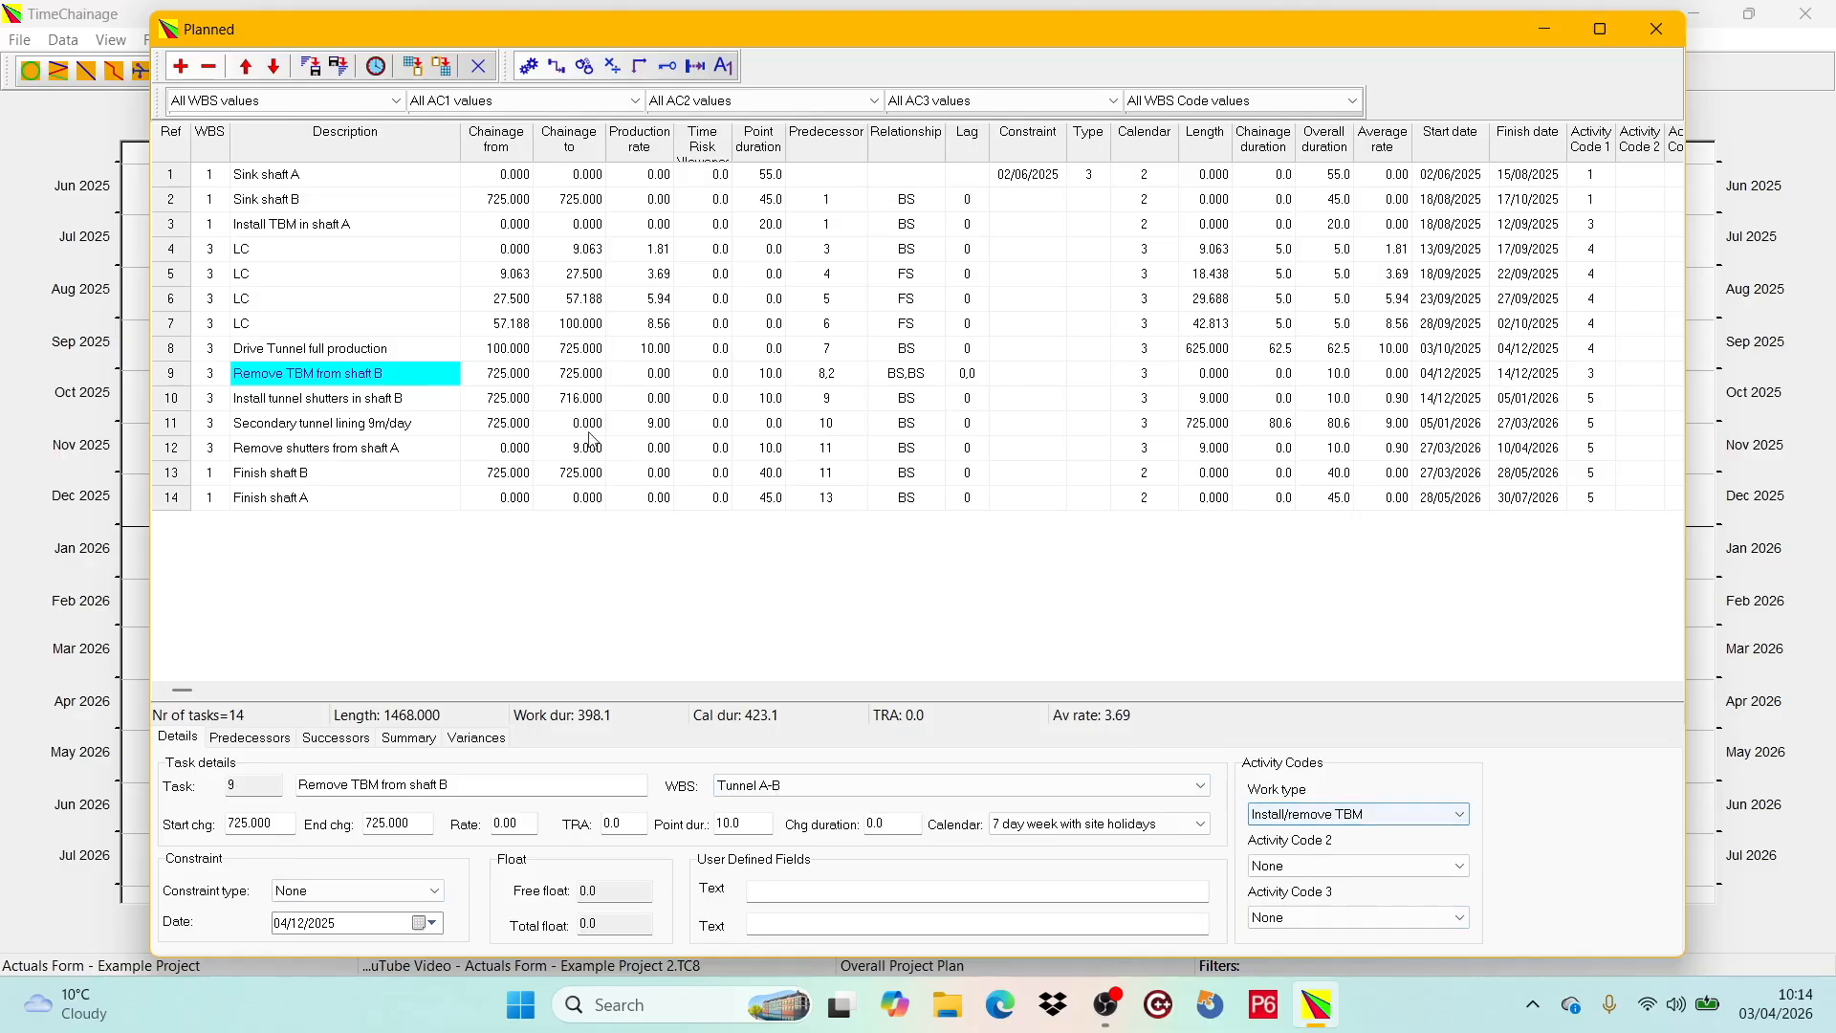
pyautogui.click(287, 350)
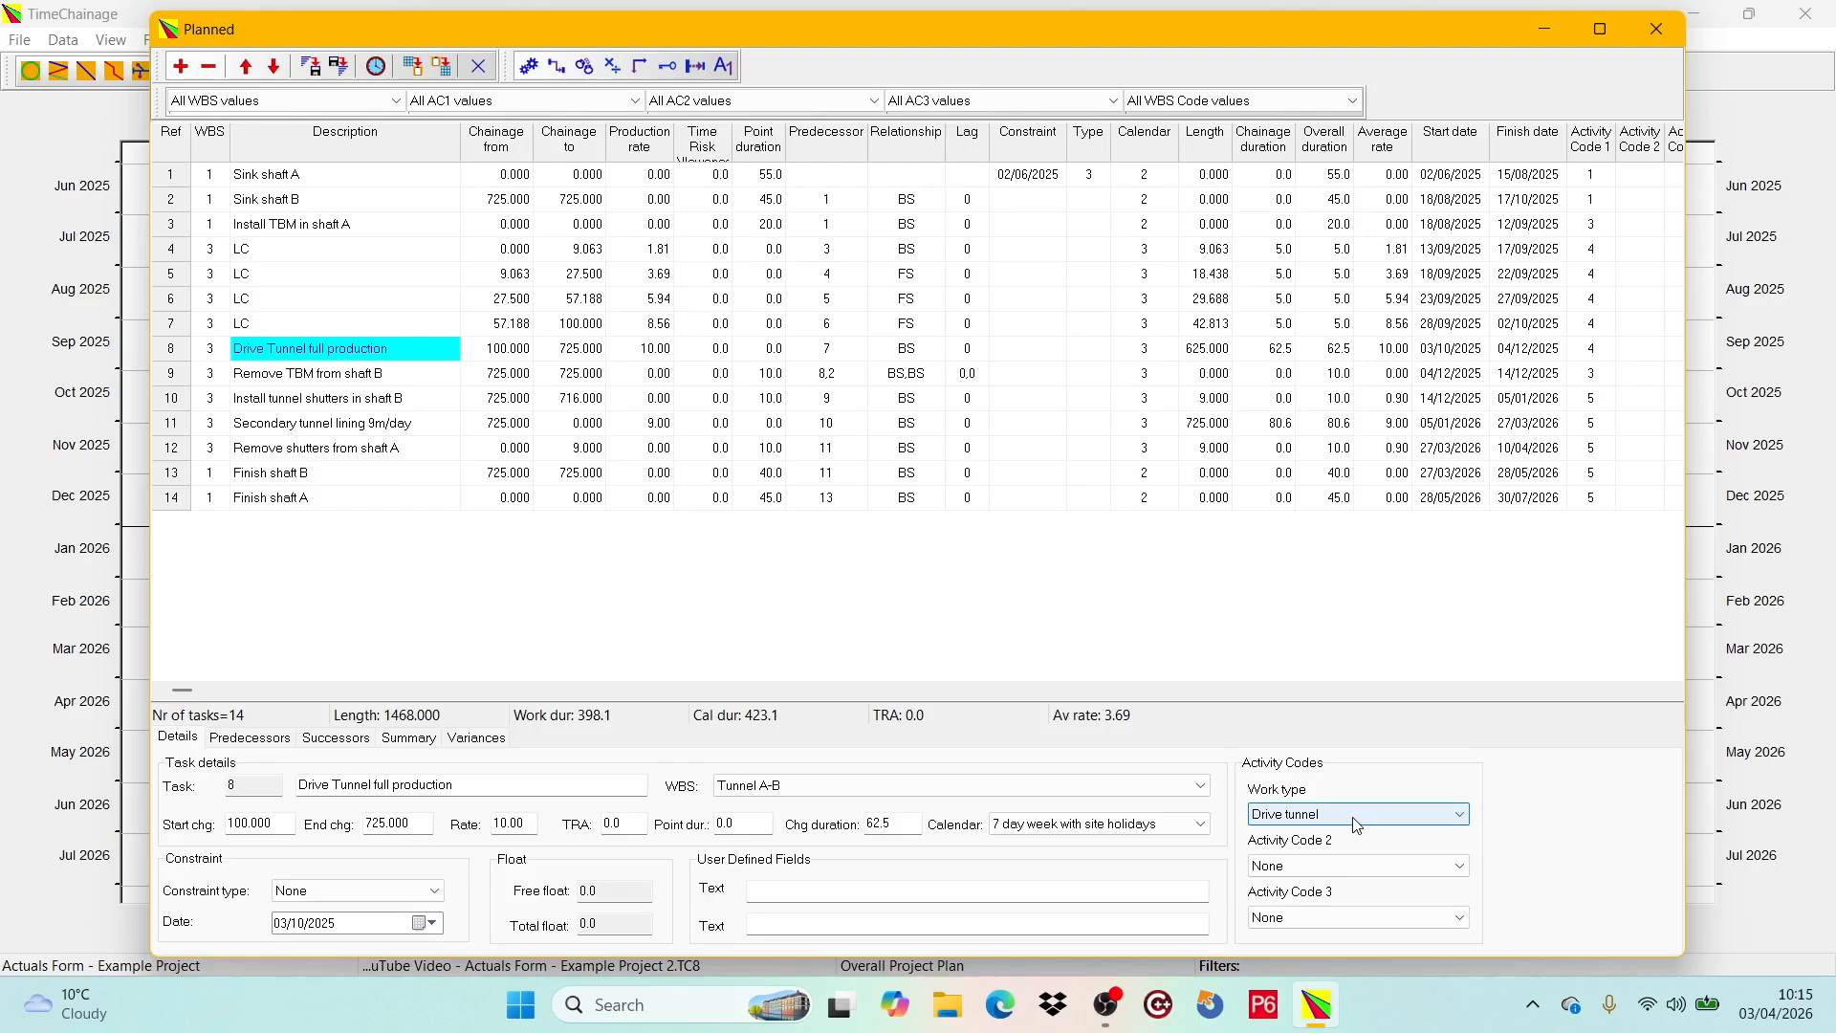
pyautogui.click(478, 66)
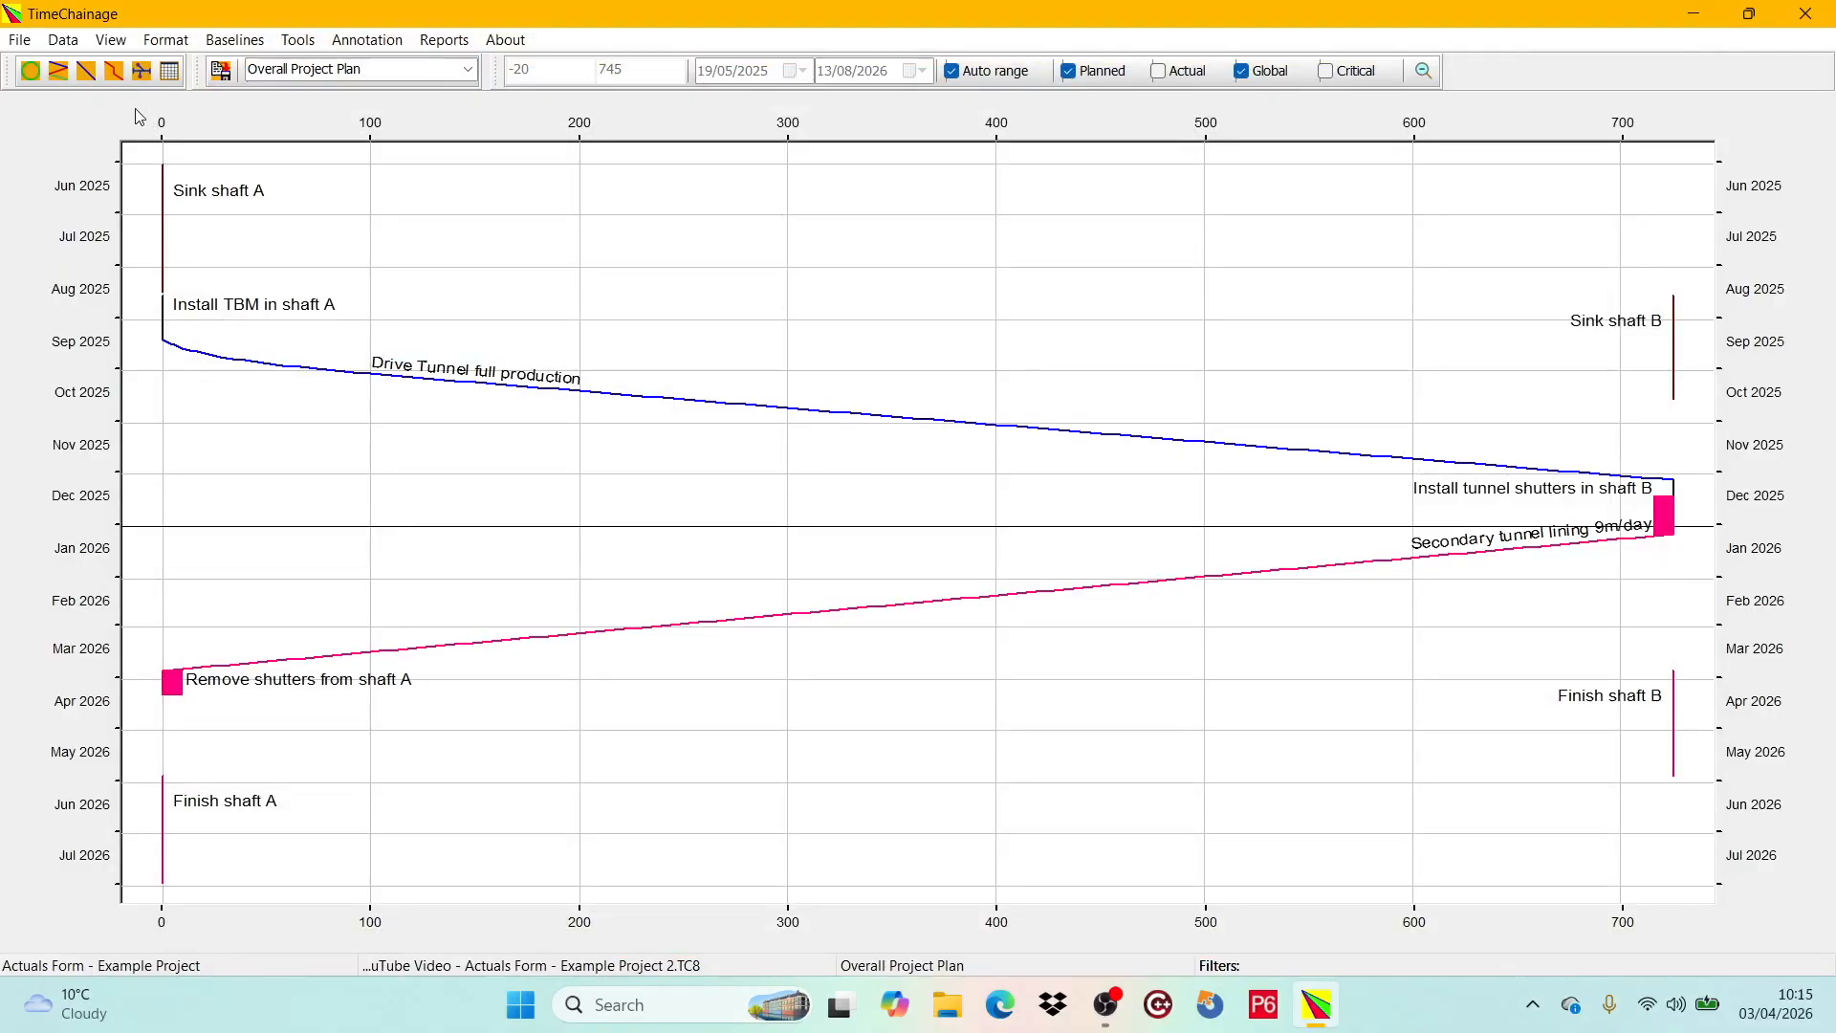
# - Review the Tunnel A-B entry in the Work Breakdown Structure and close the form
pyautogui.click(59, 73)
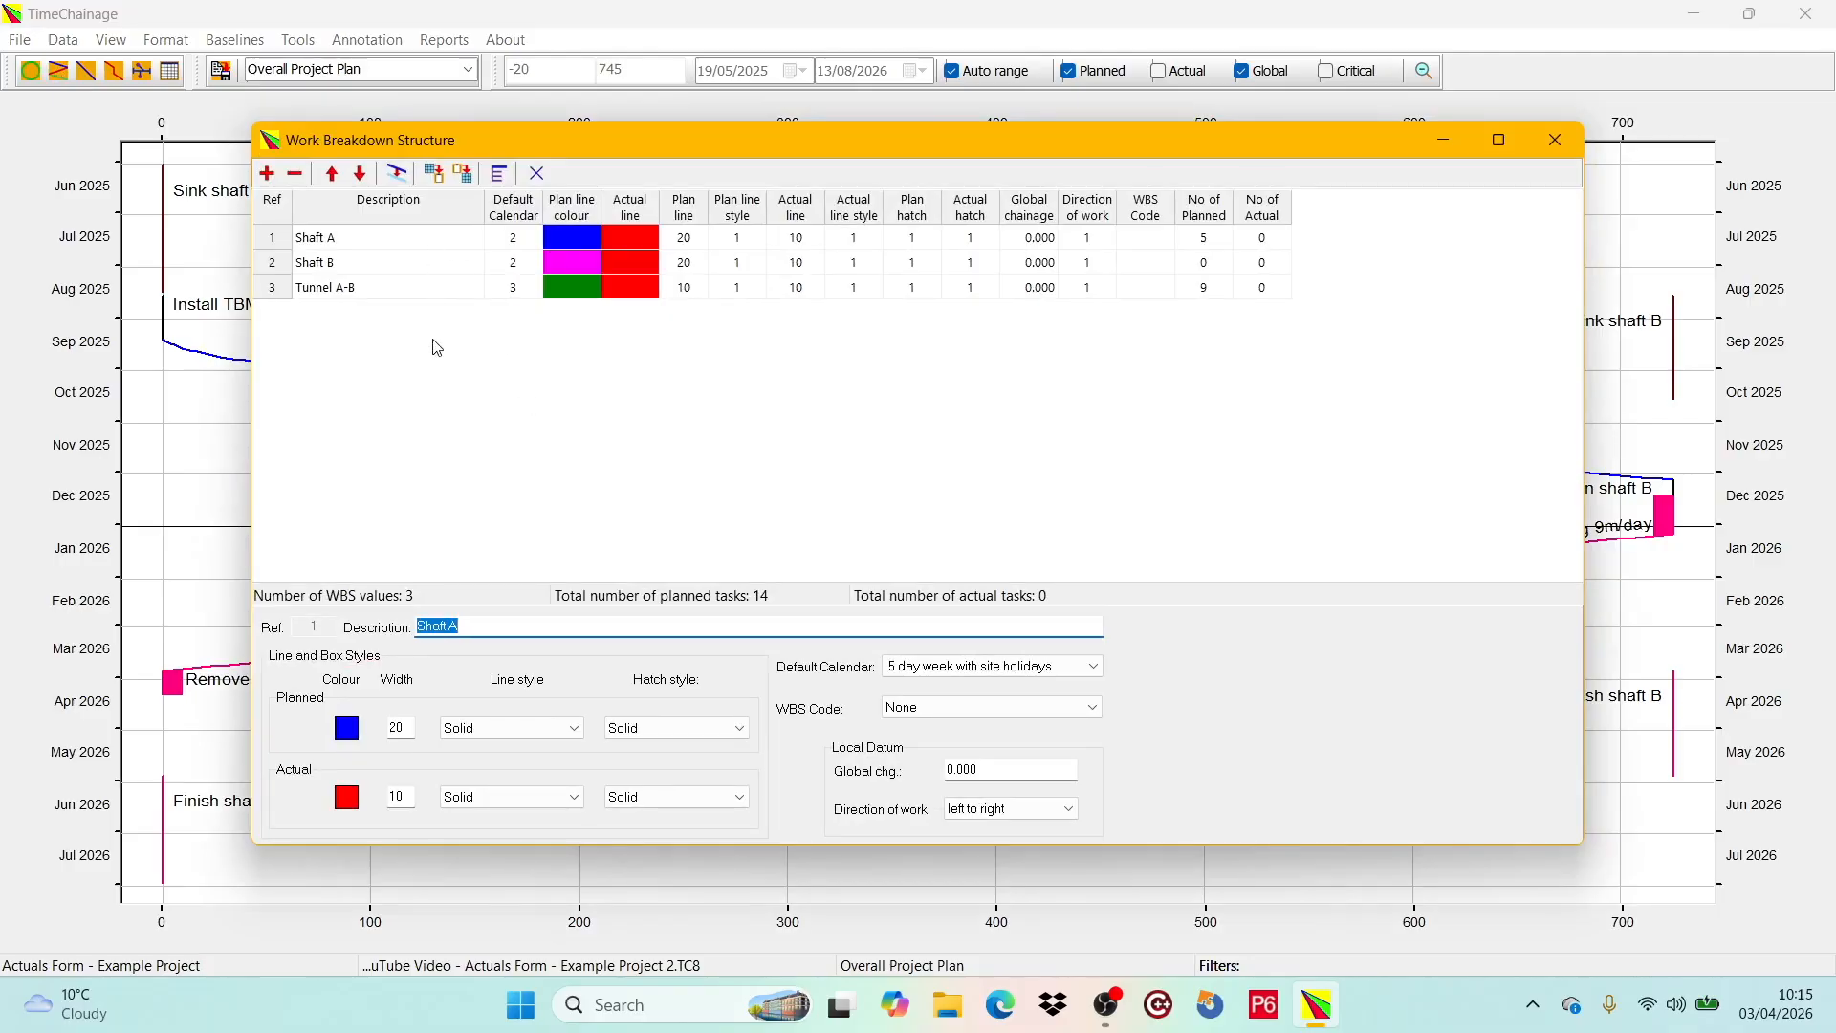
pyautogui.click(428, 287)
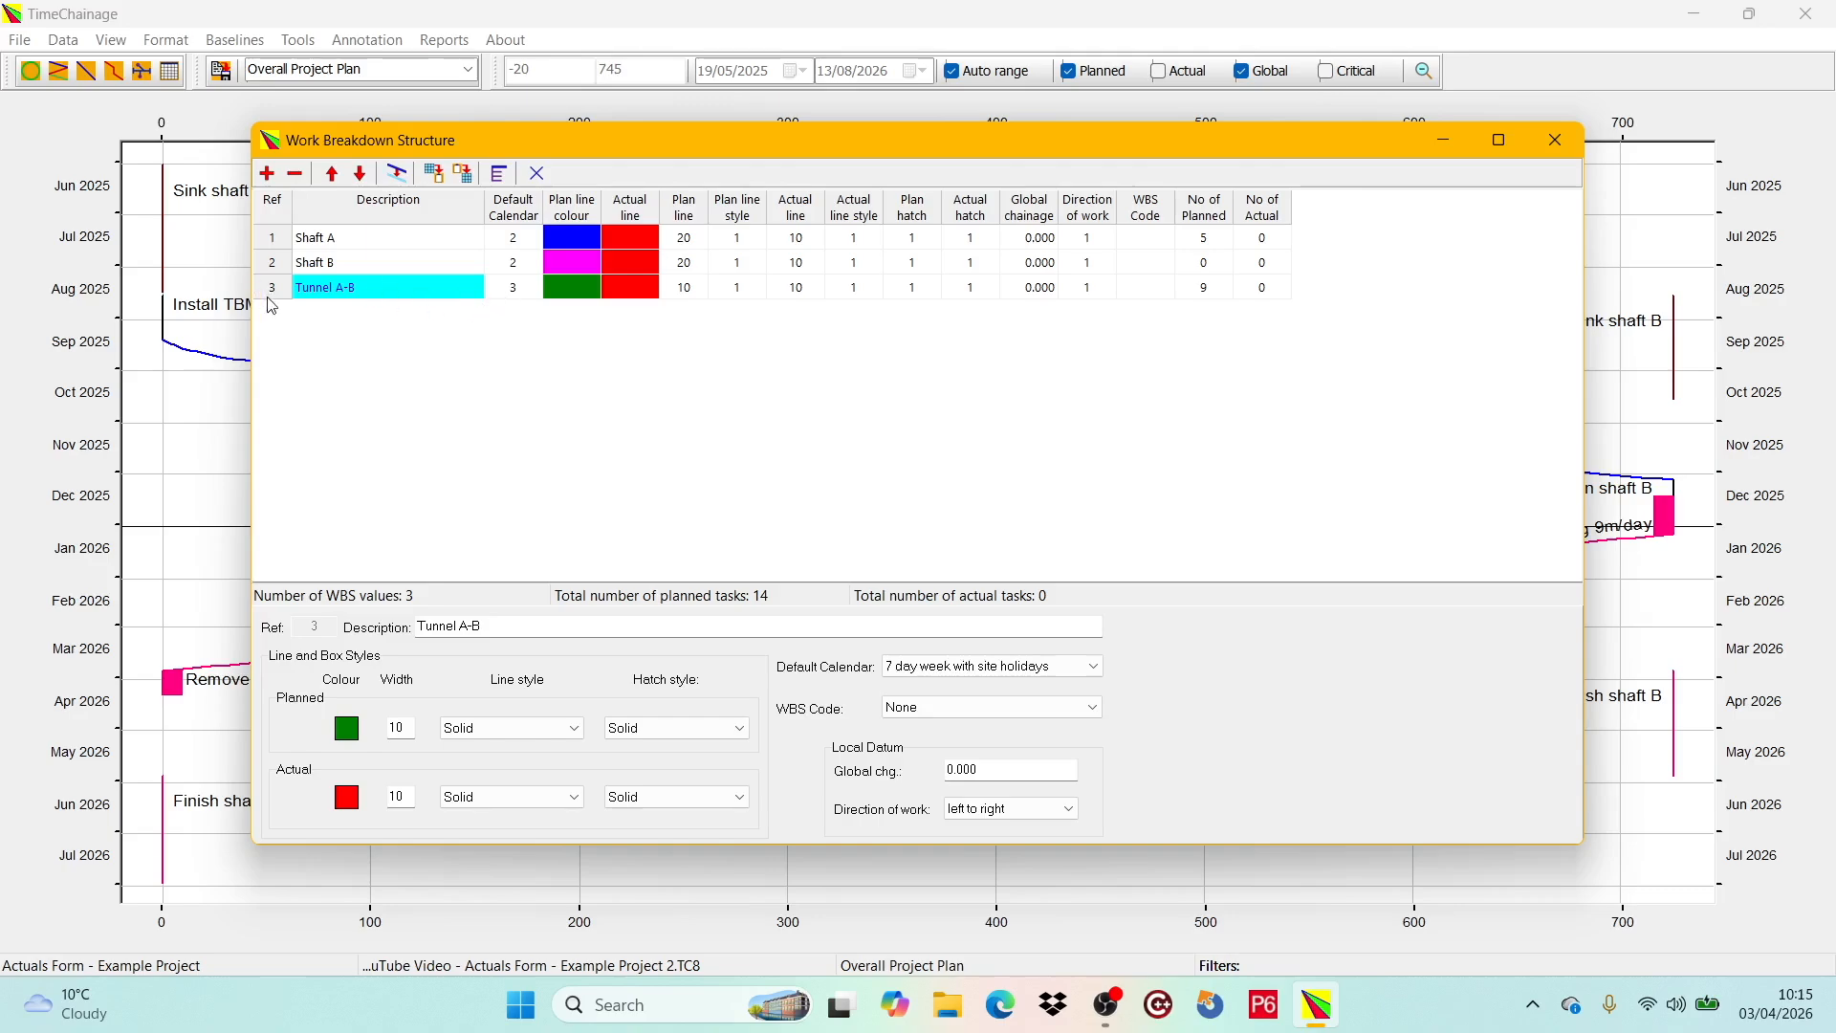
pyautogui.click(538, 173)
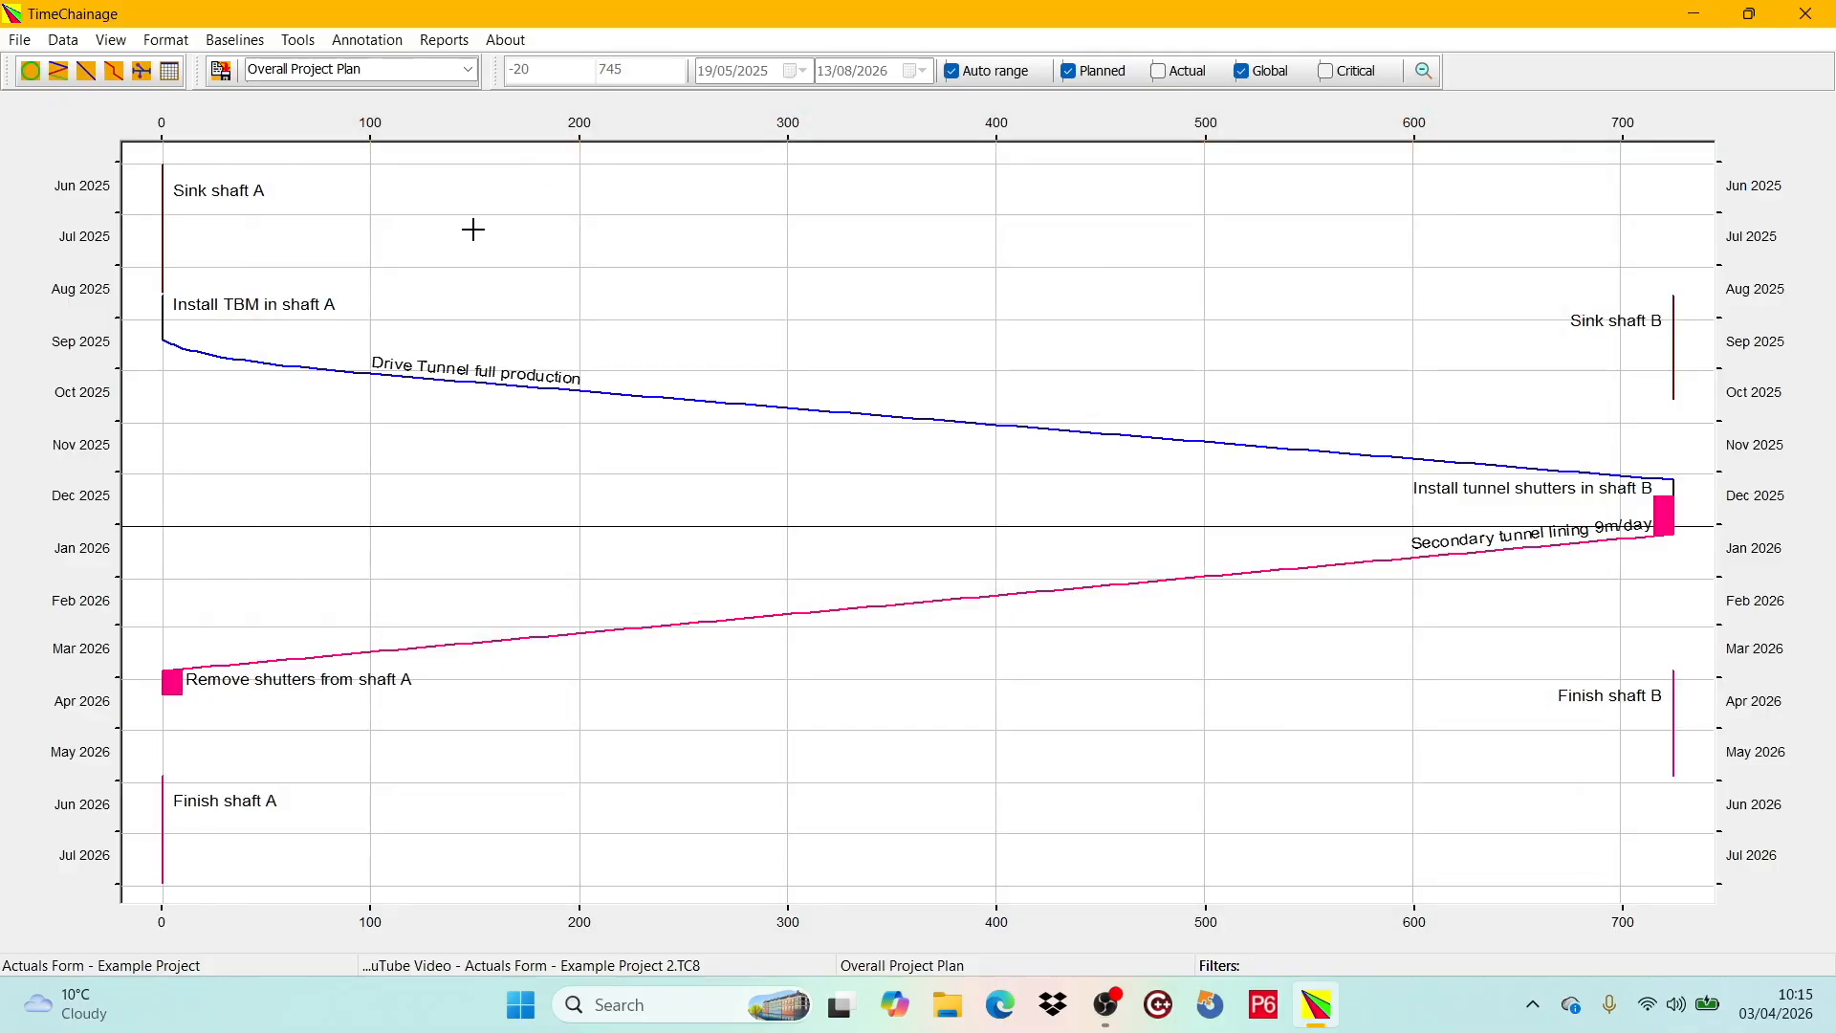
# - Review the Drive tunnel value and its line styles in Activity Code 1, and close the form
pyautogui.click(62, 41)
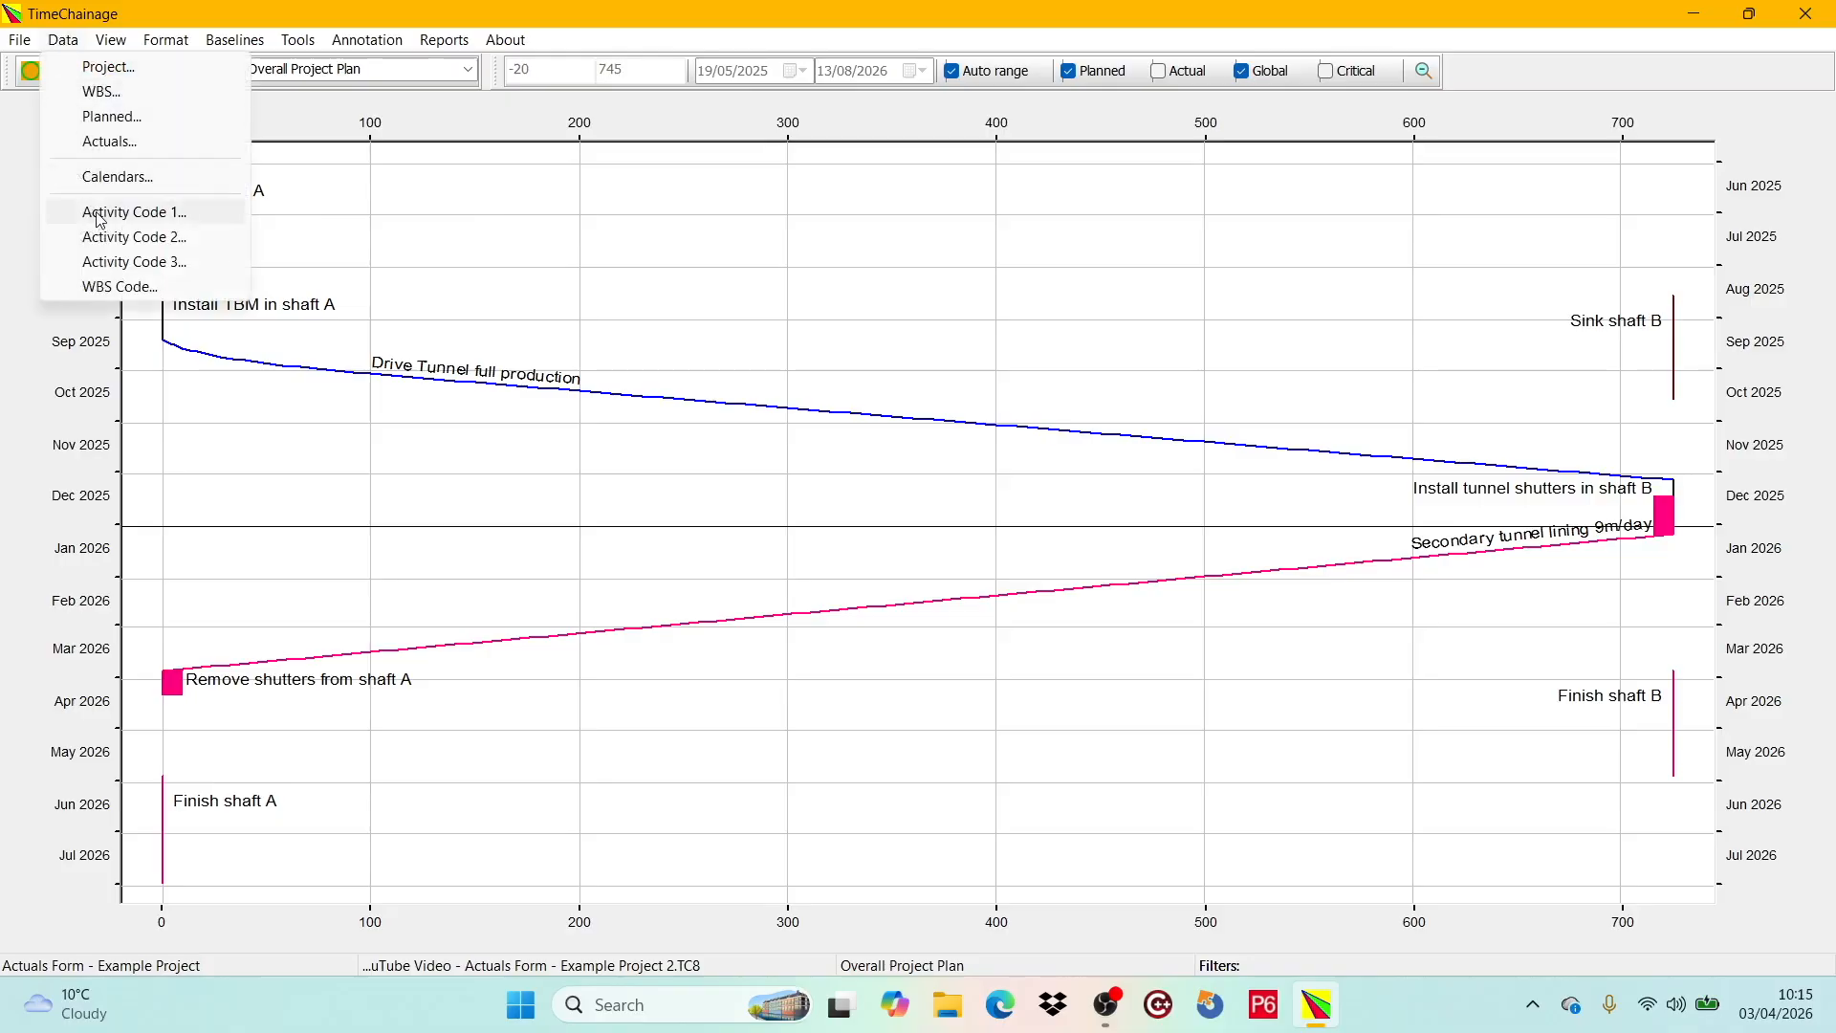
pyautogui.click(100, 220)
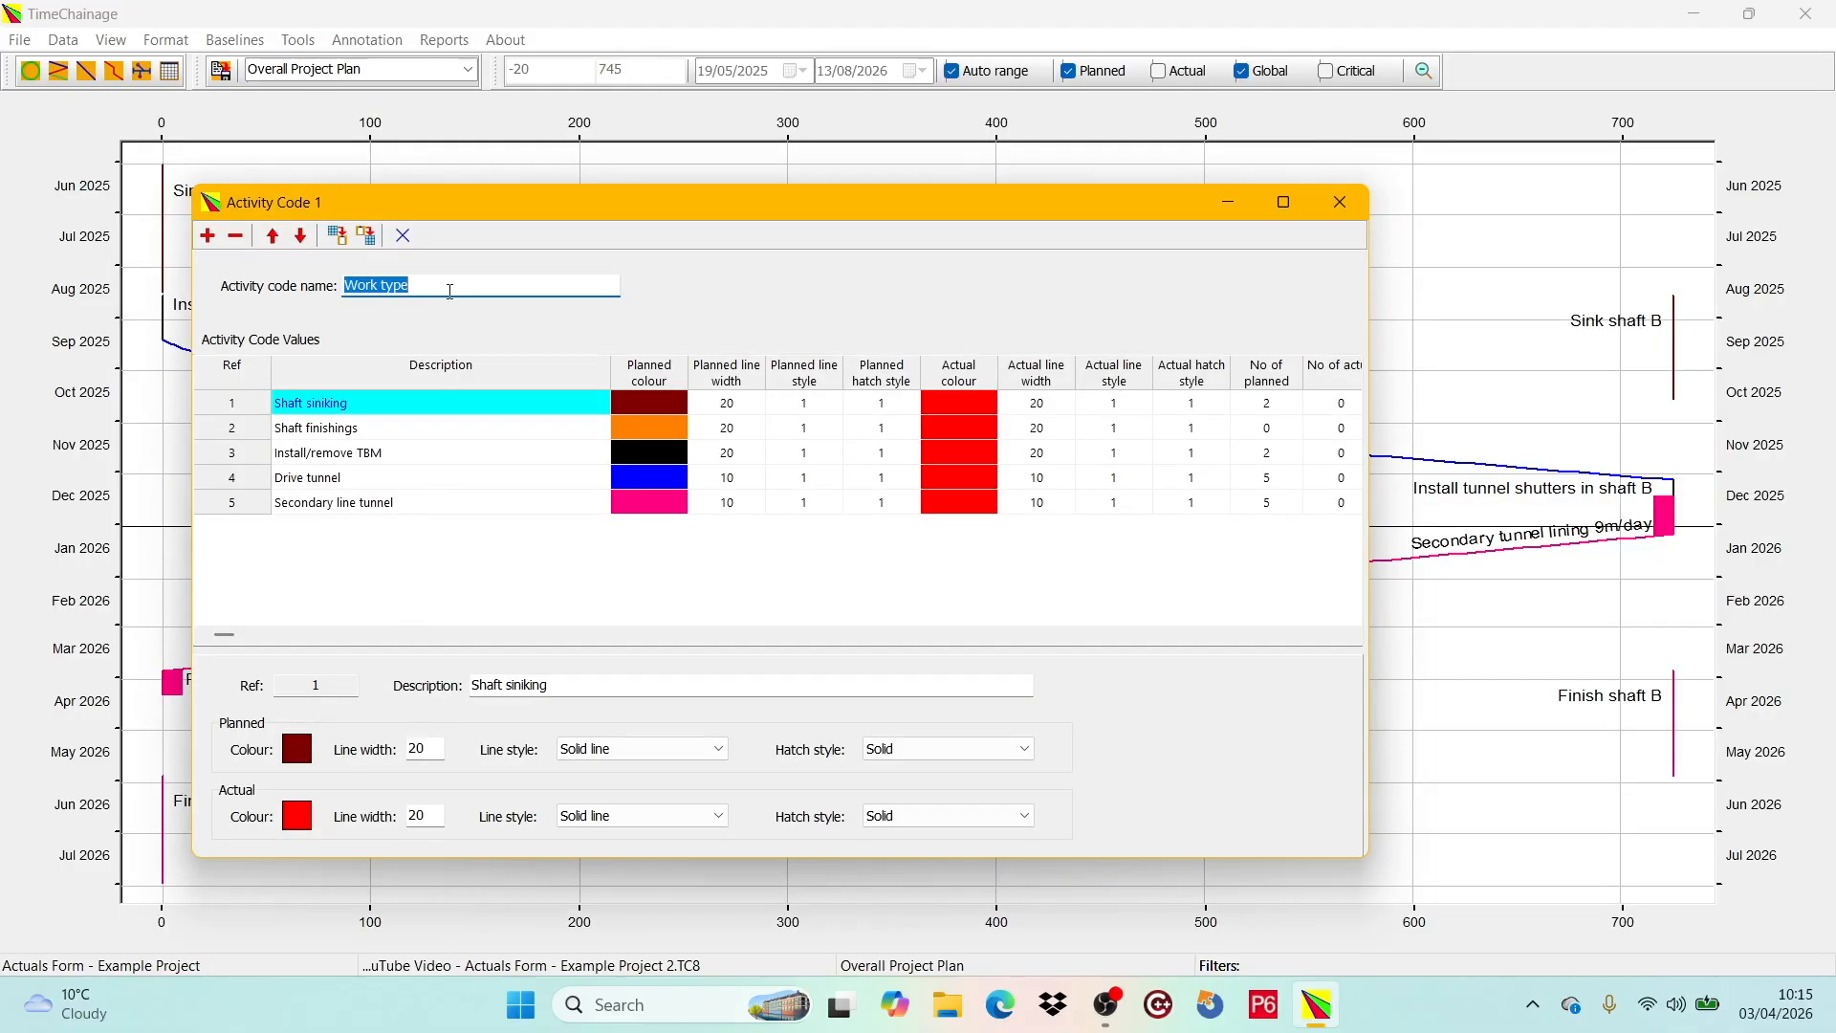
pyautogui.click(386, 481)
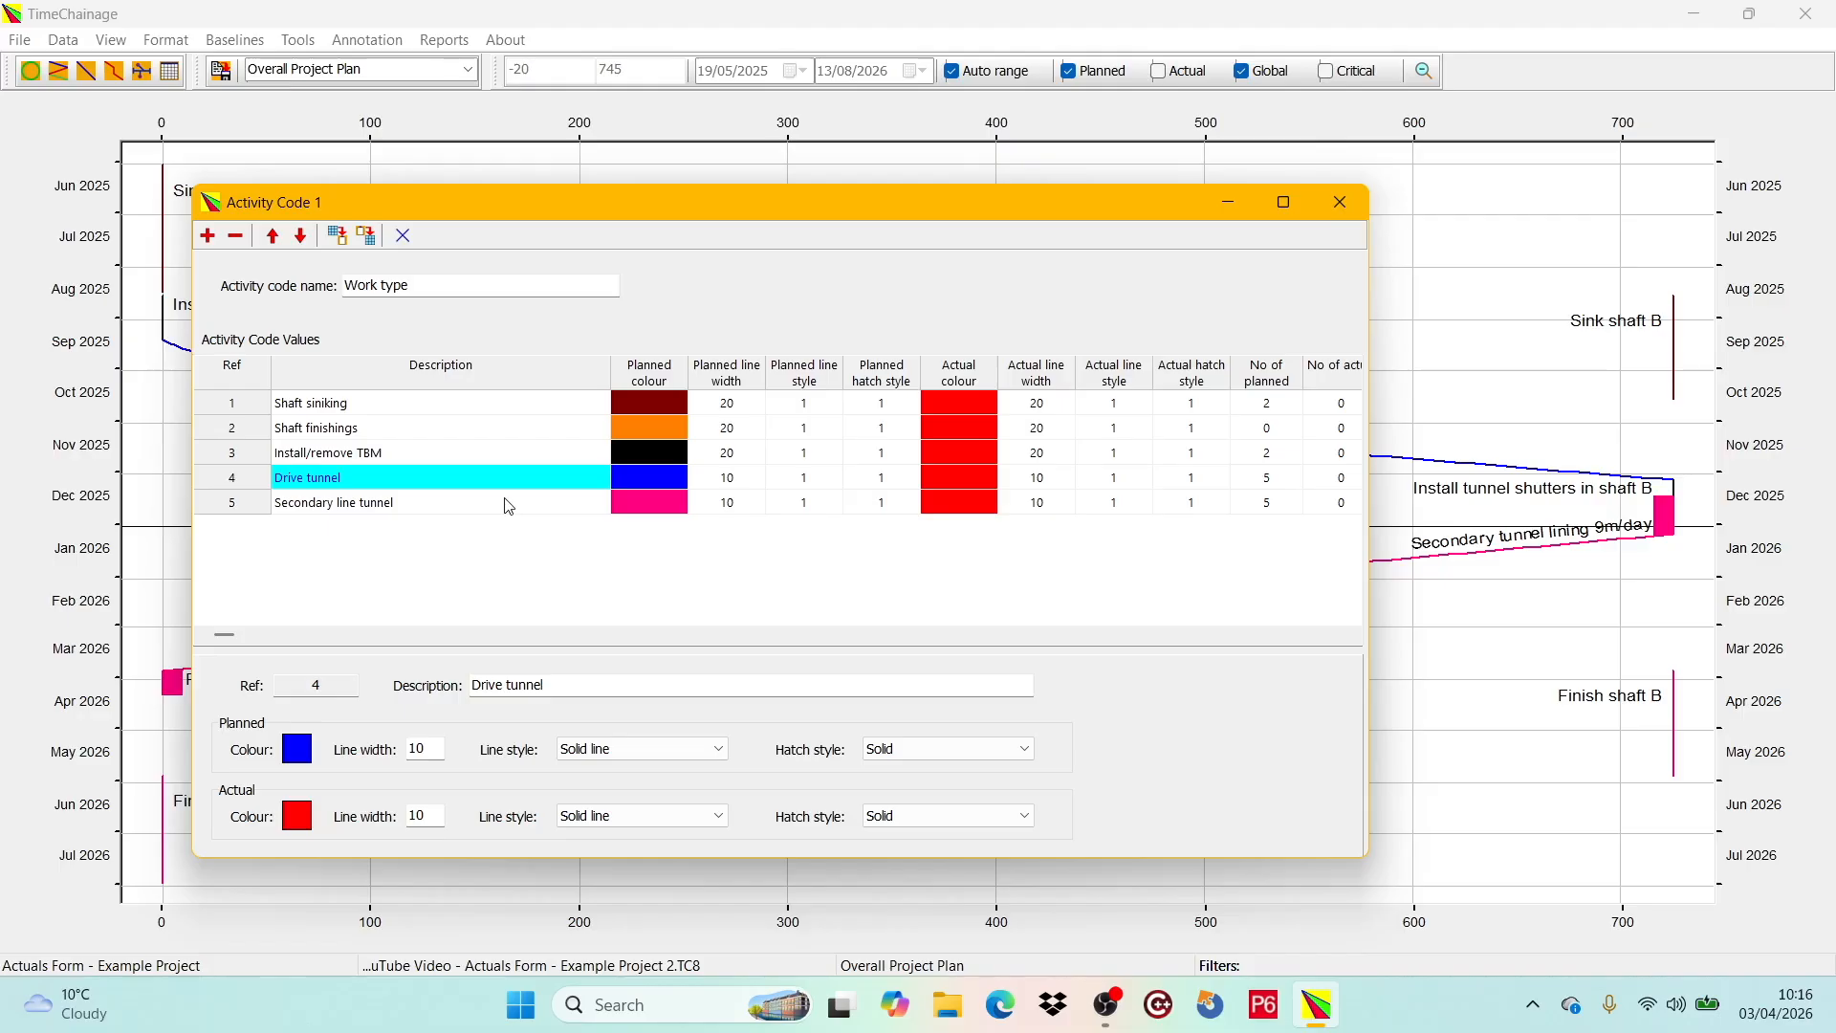
pyautogui.click(403, 236)
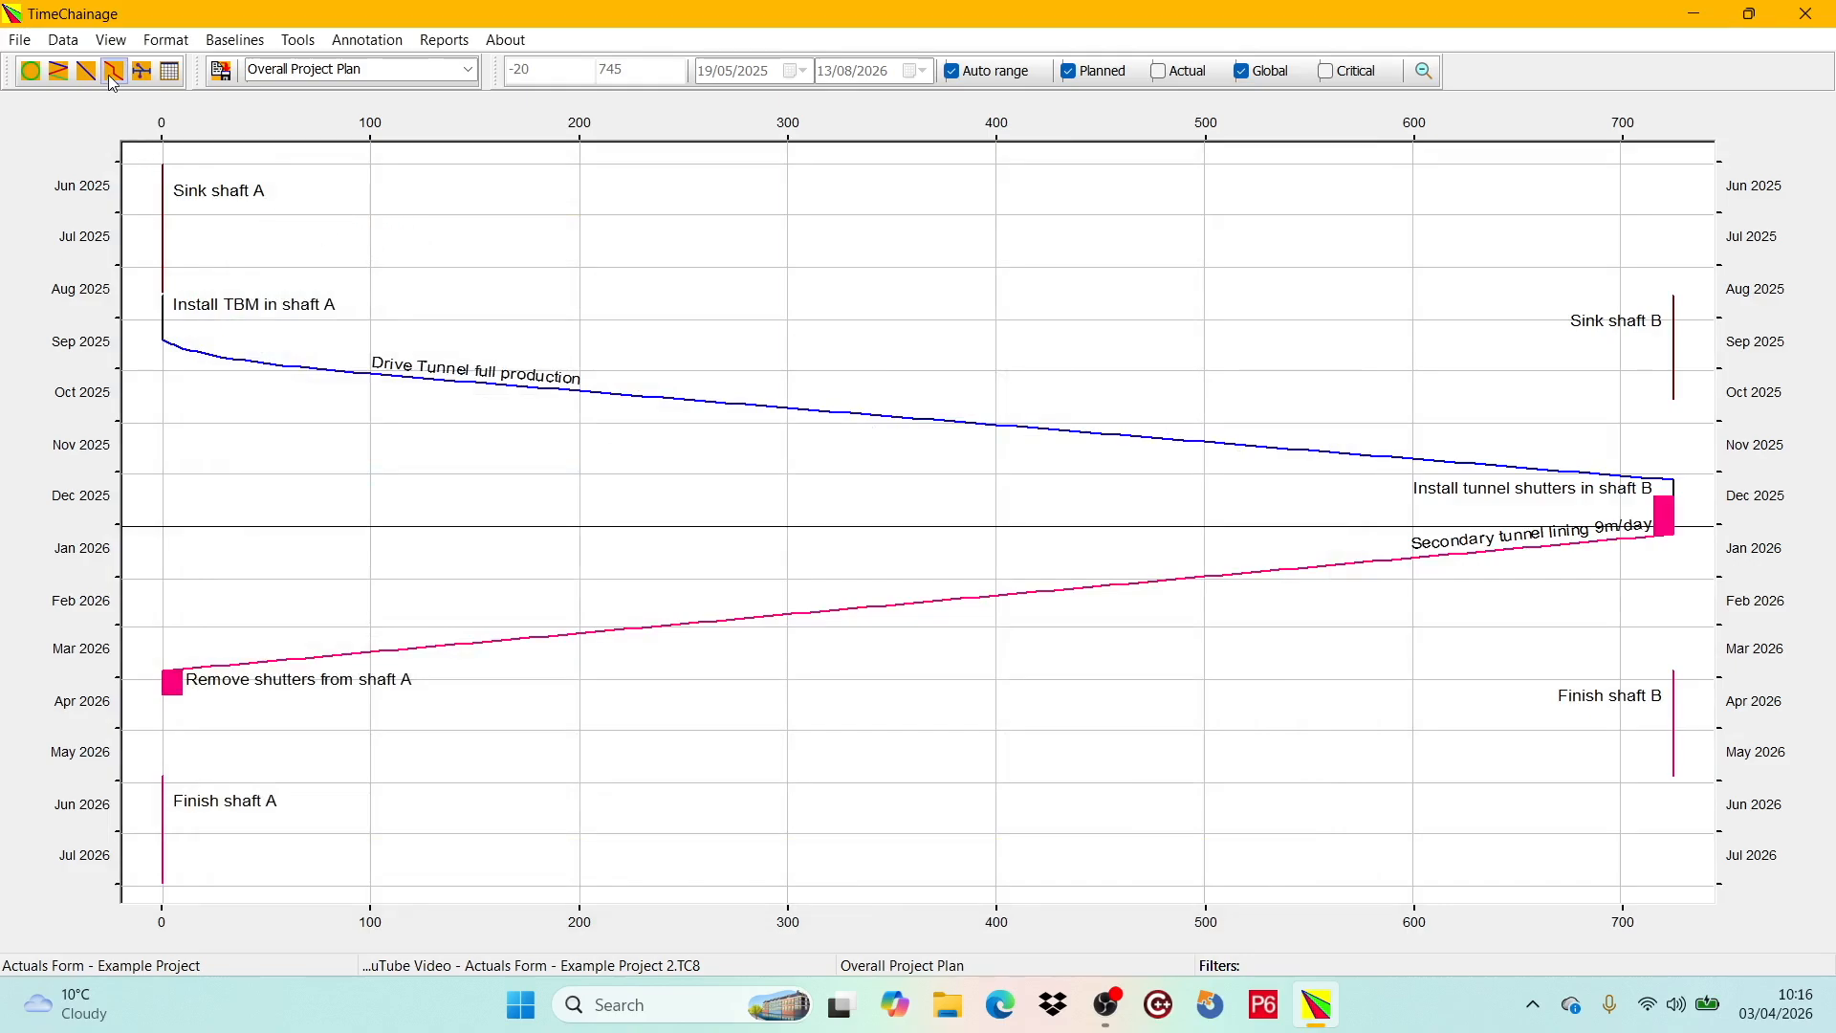
# - Open the empty actual progress form and widen its Description column
pyautogui.click(61, 41)
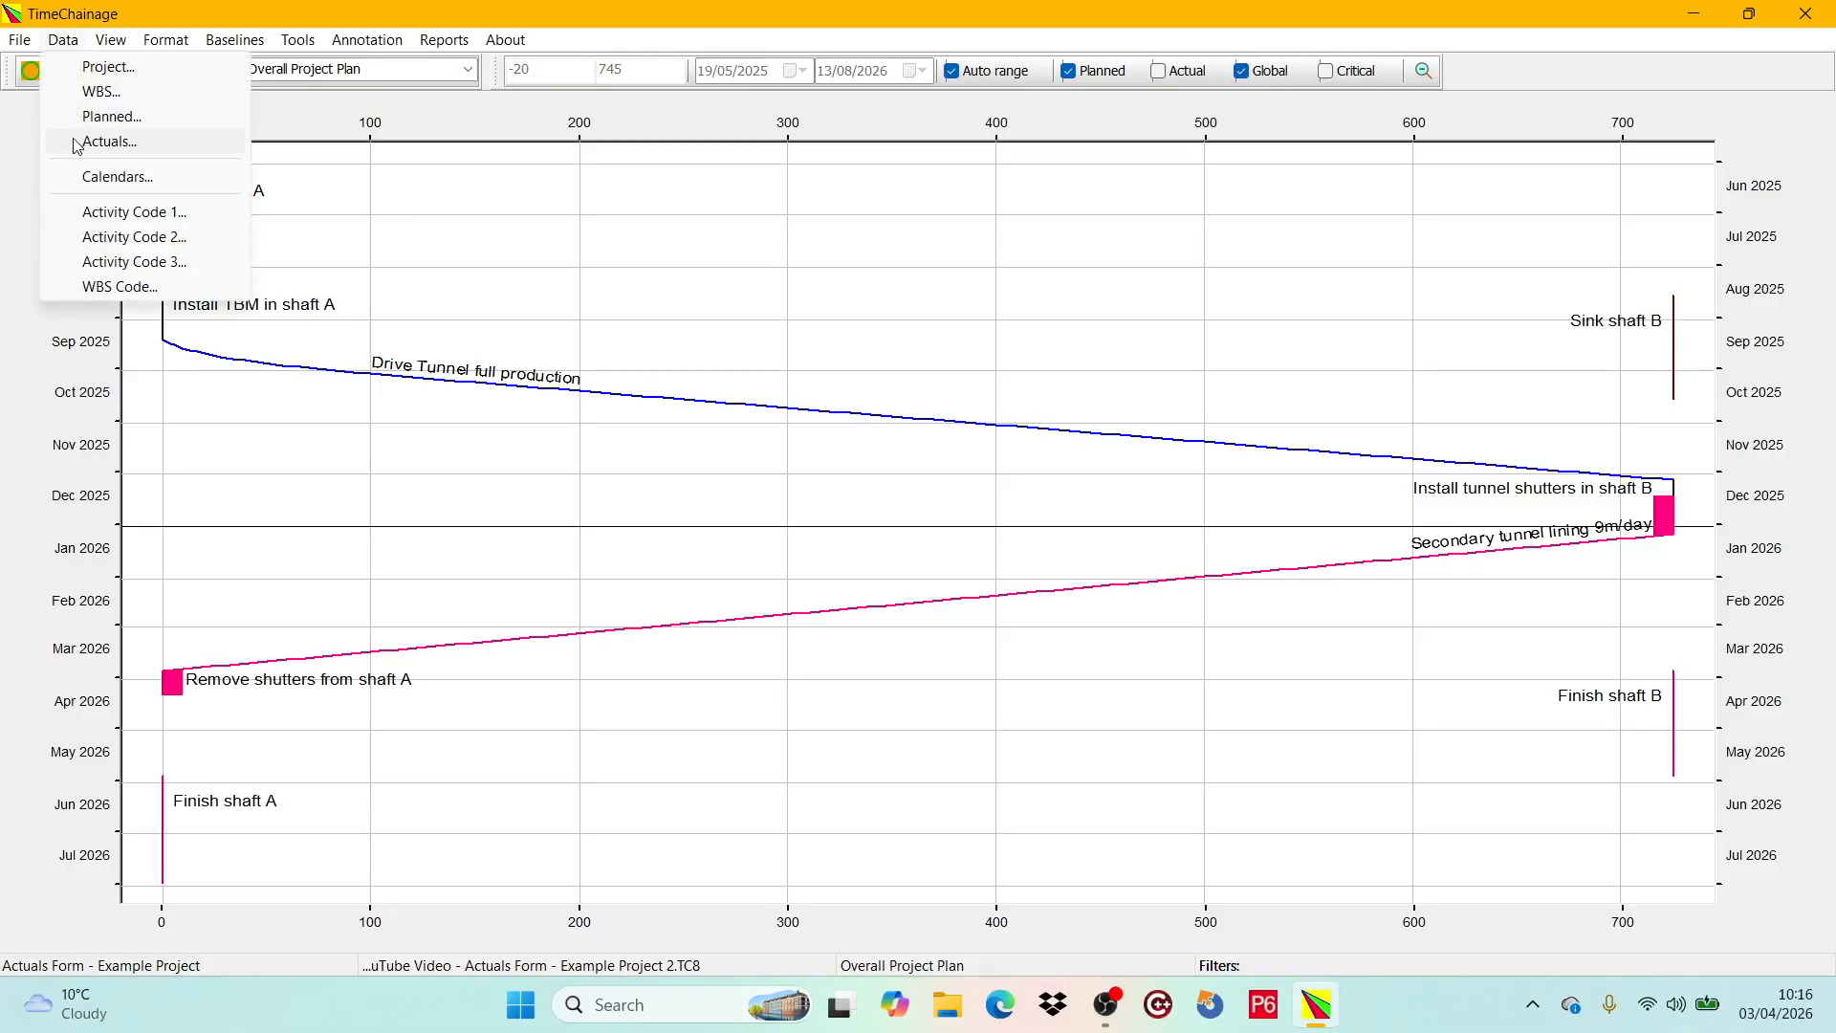
pyautogui.click(22, 139)
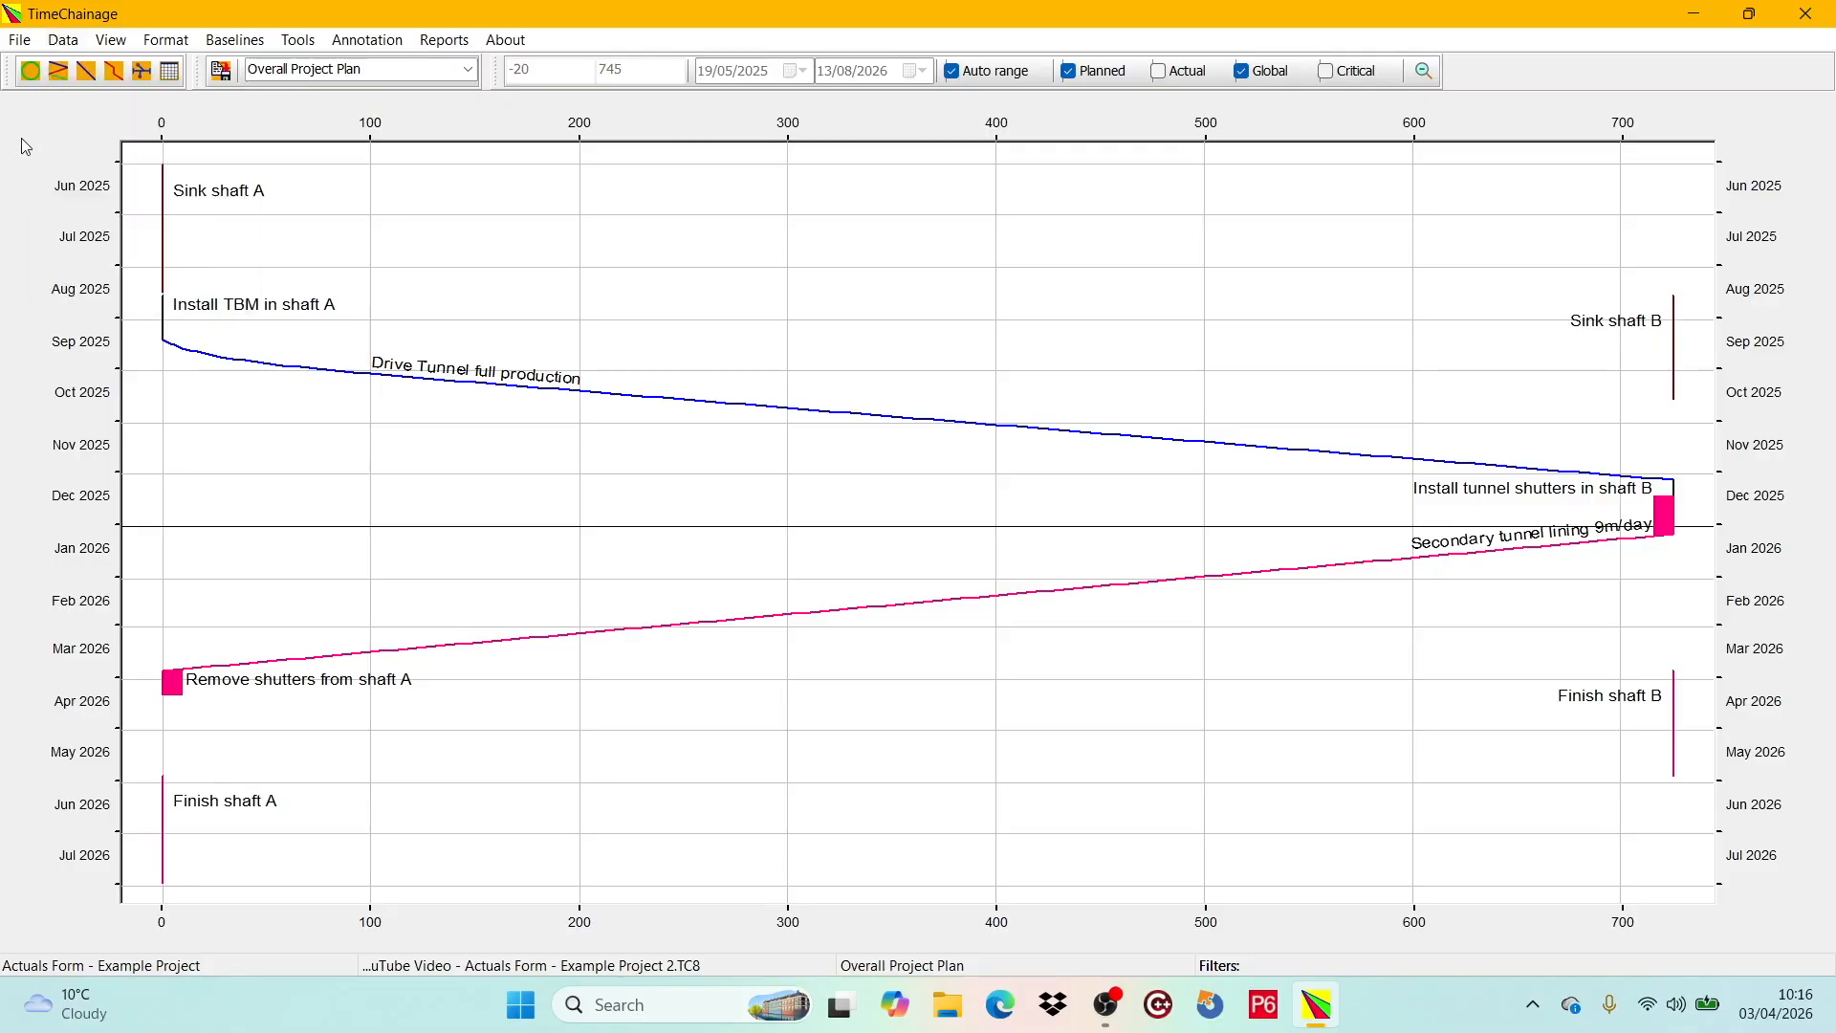
pyautogui.click(114, 72)
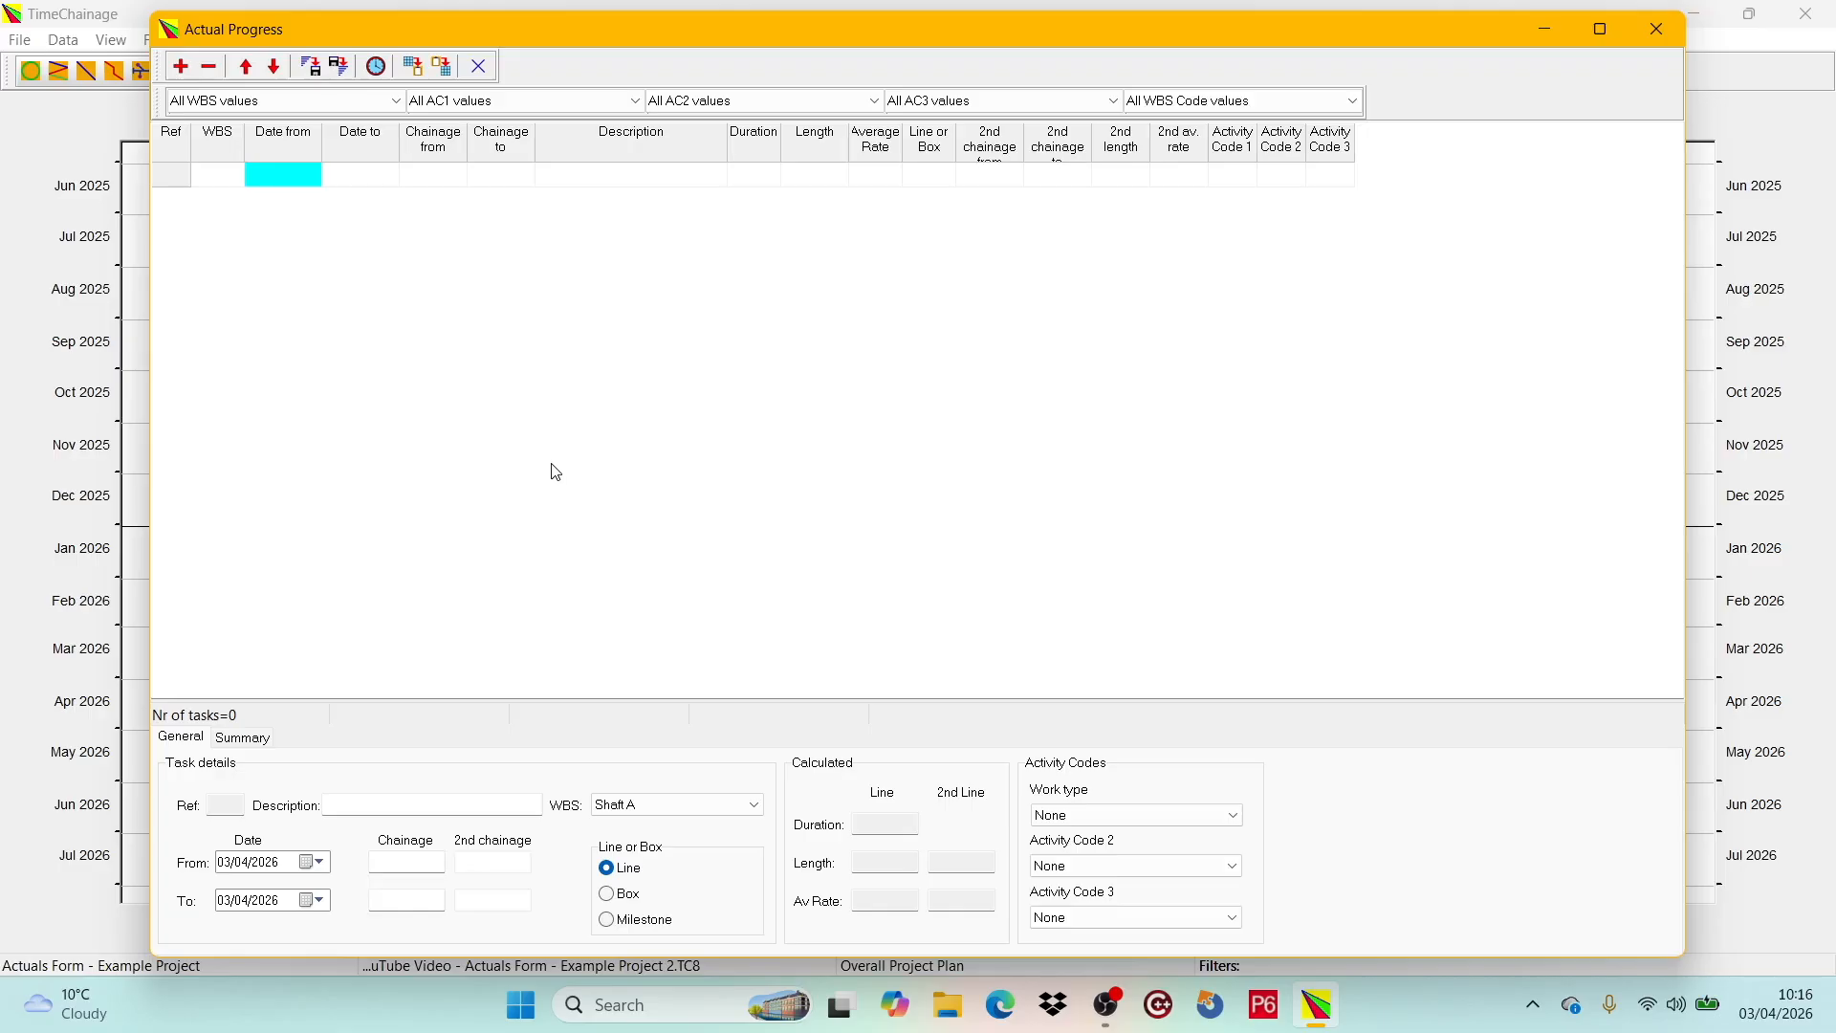
pyautogui.moveTo(781, 151); pyautogui.dragTo(811, 151)
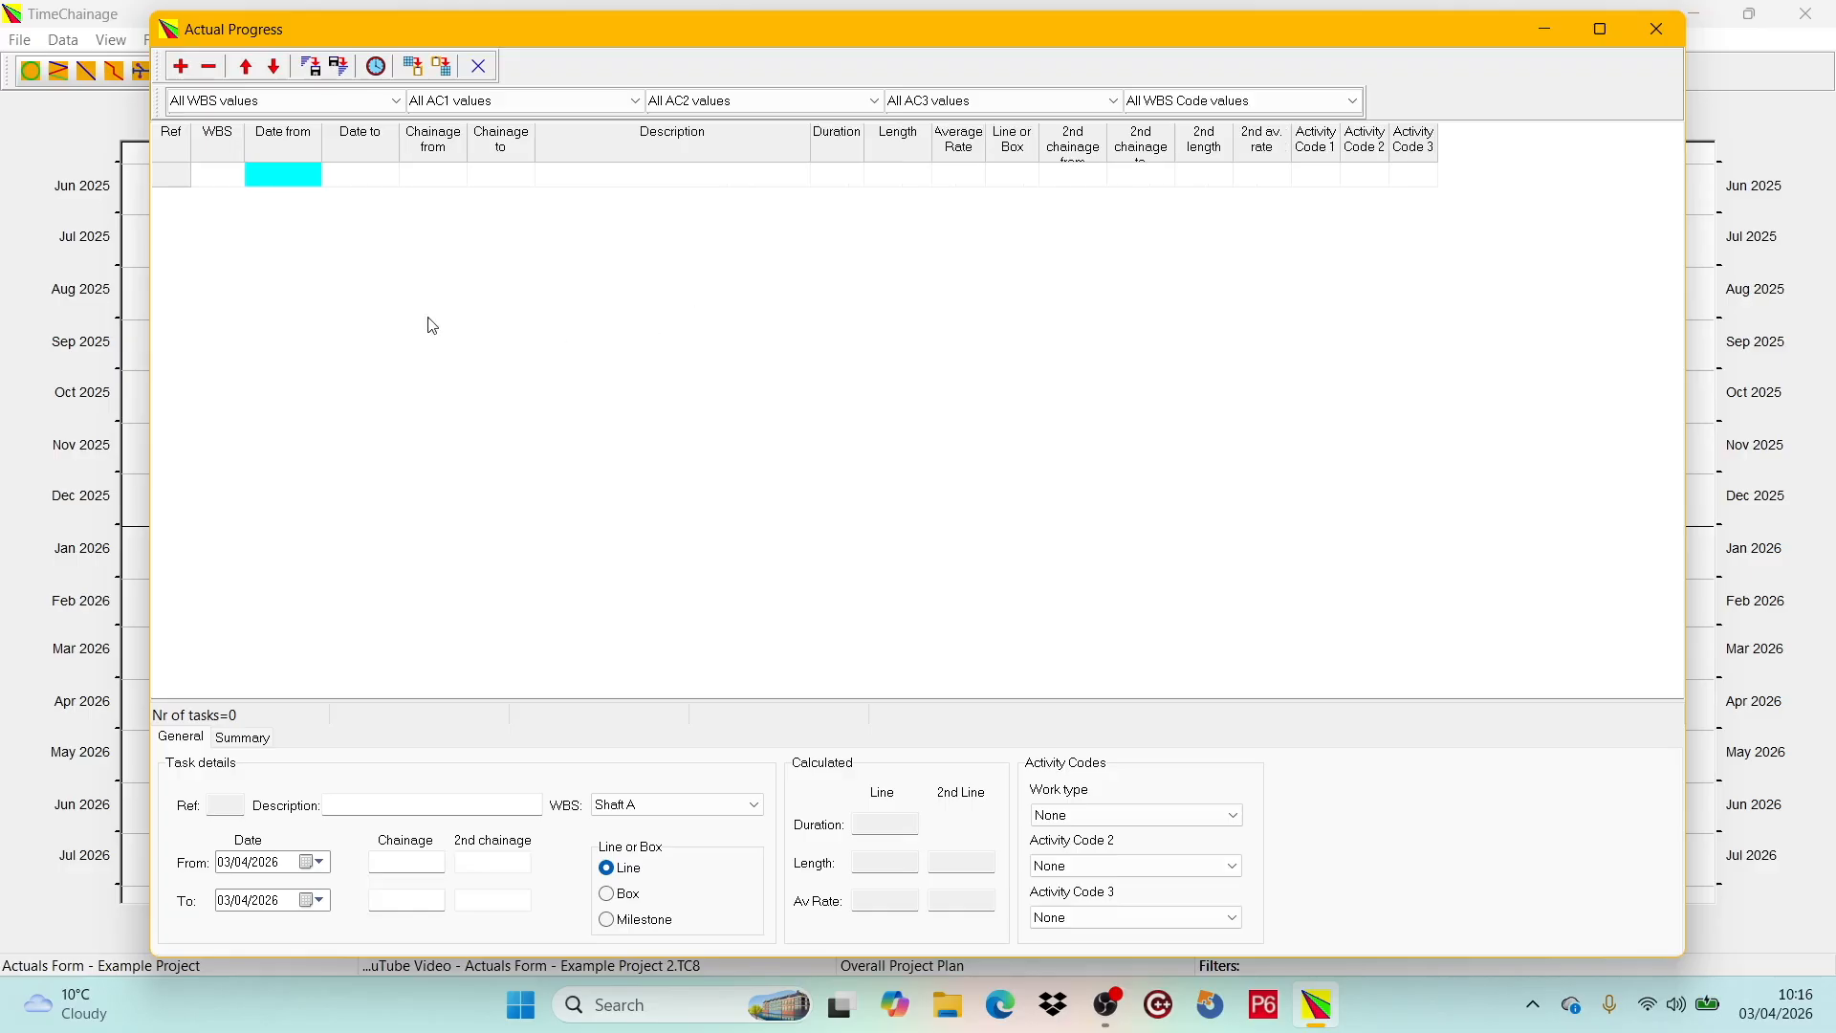
# - Start the first actual progress task and assign it to the Tunnel A-B WBS
pyautogui.click(289, 184)
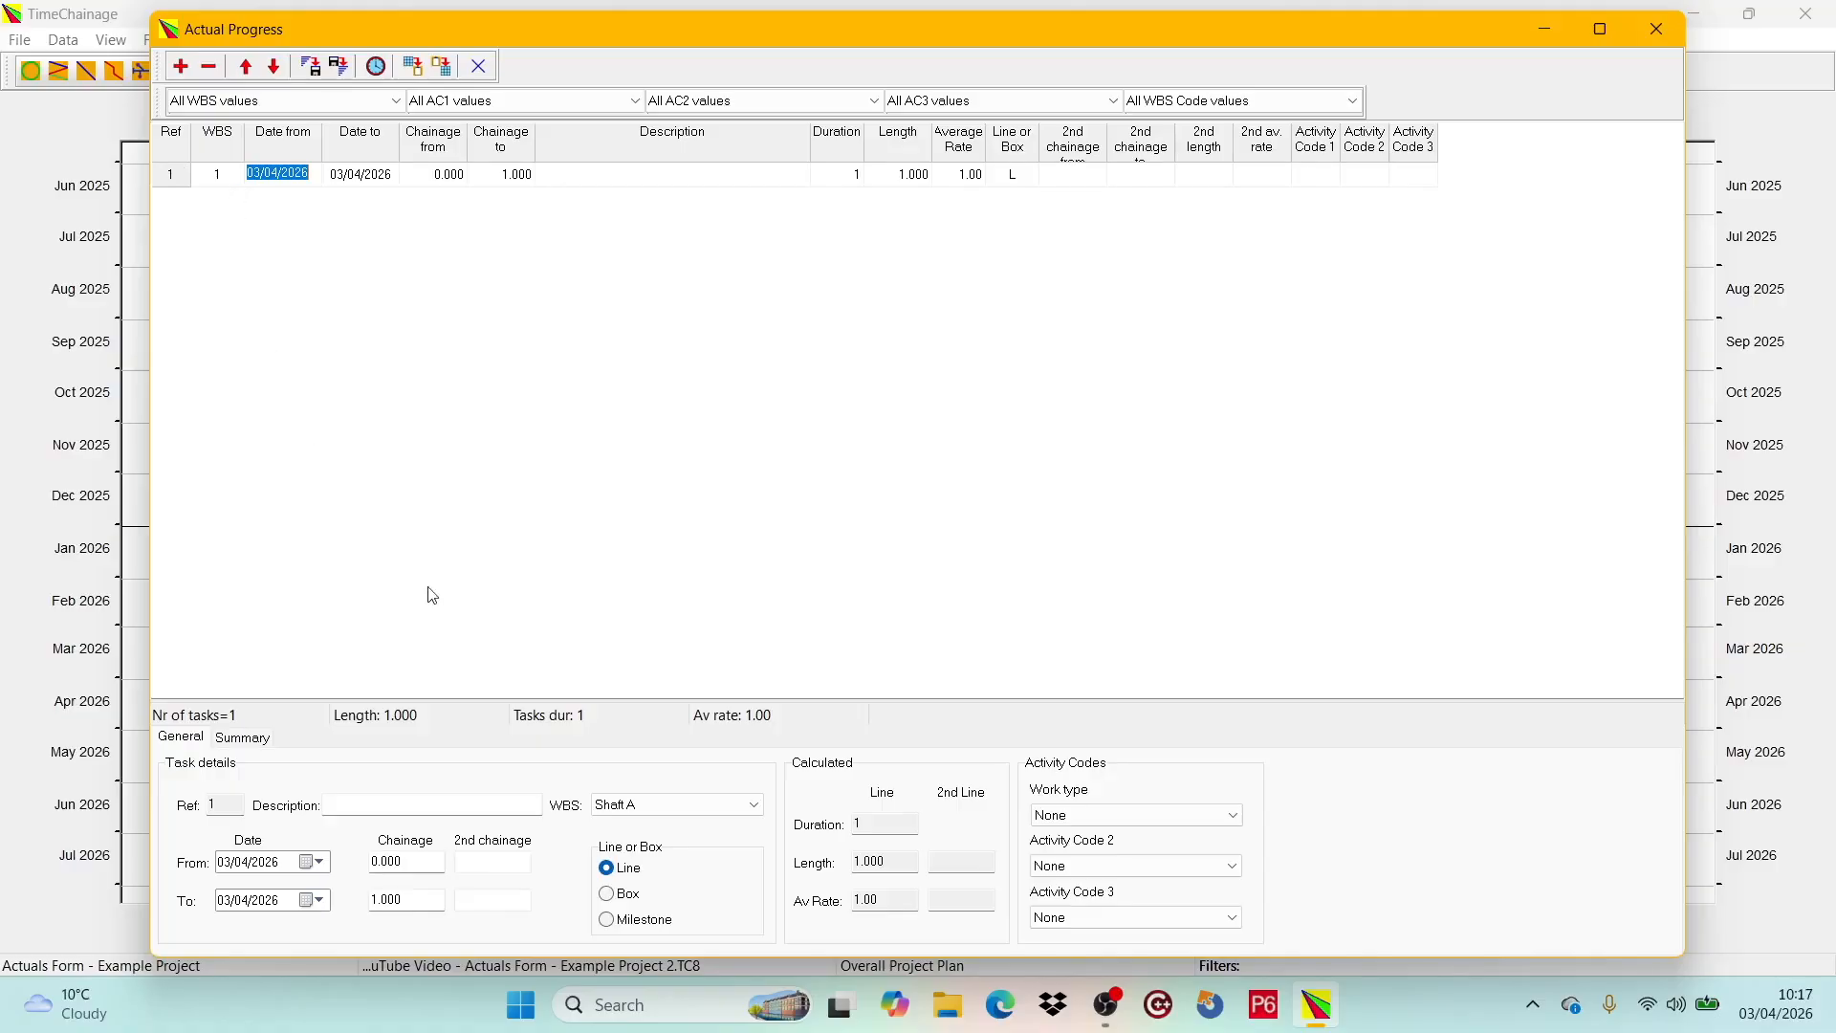
pyautogui.click(756, 809)
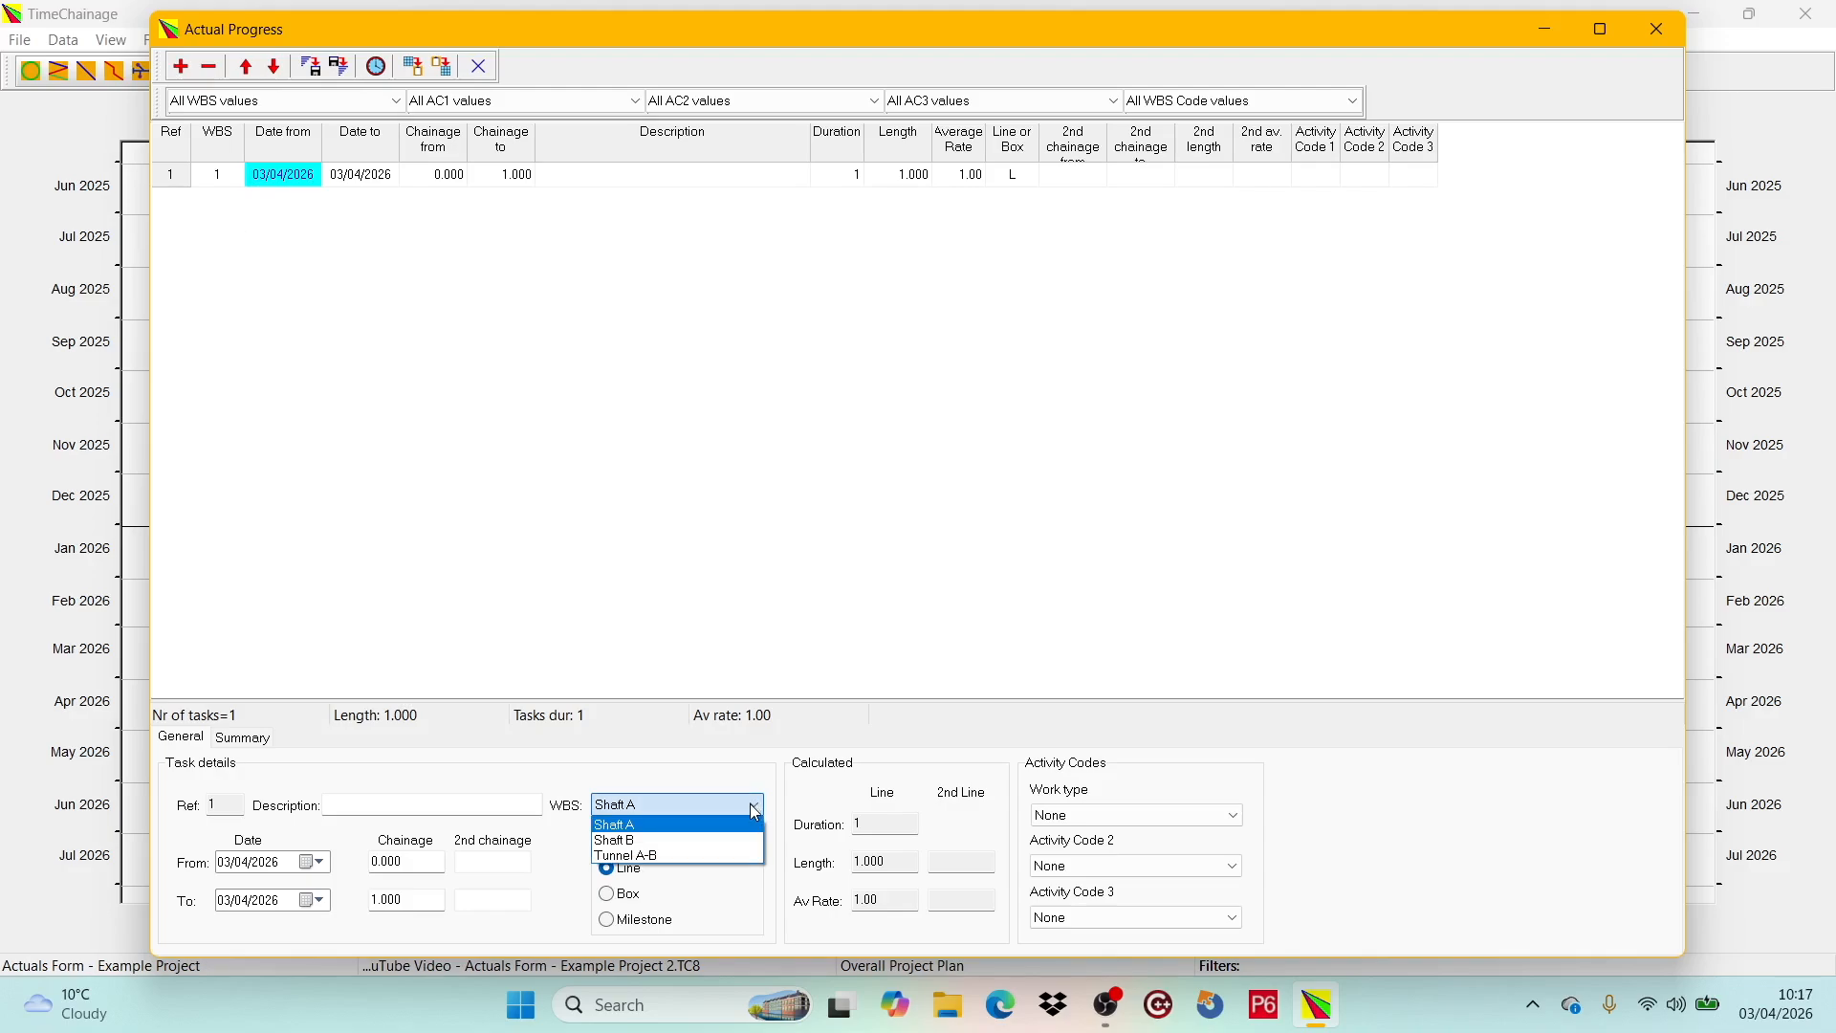
pyautogui.click(756, 811)
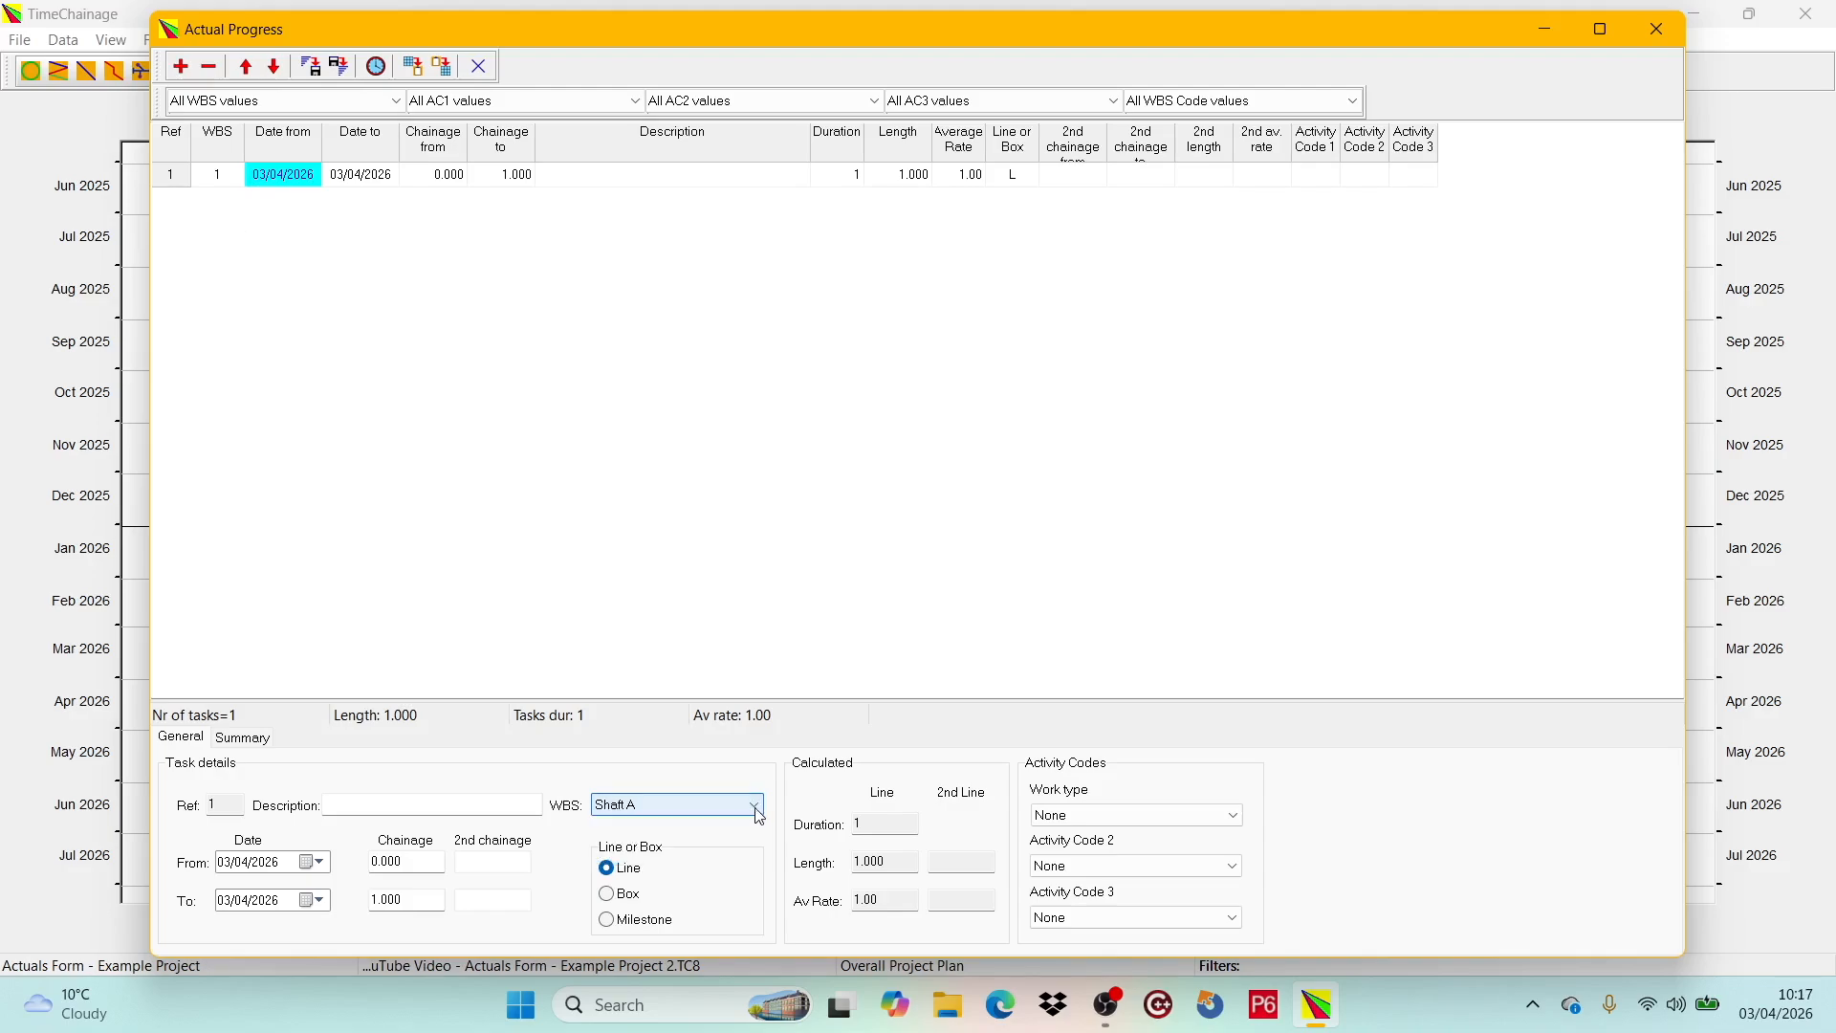
pyautogui.click(760, 812)
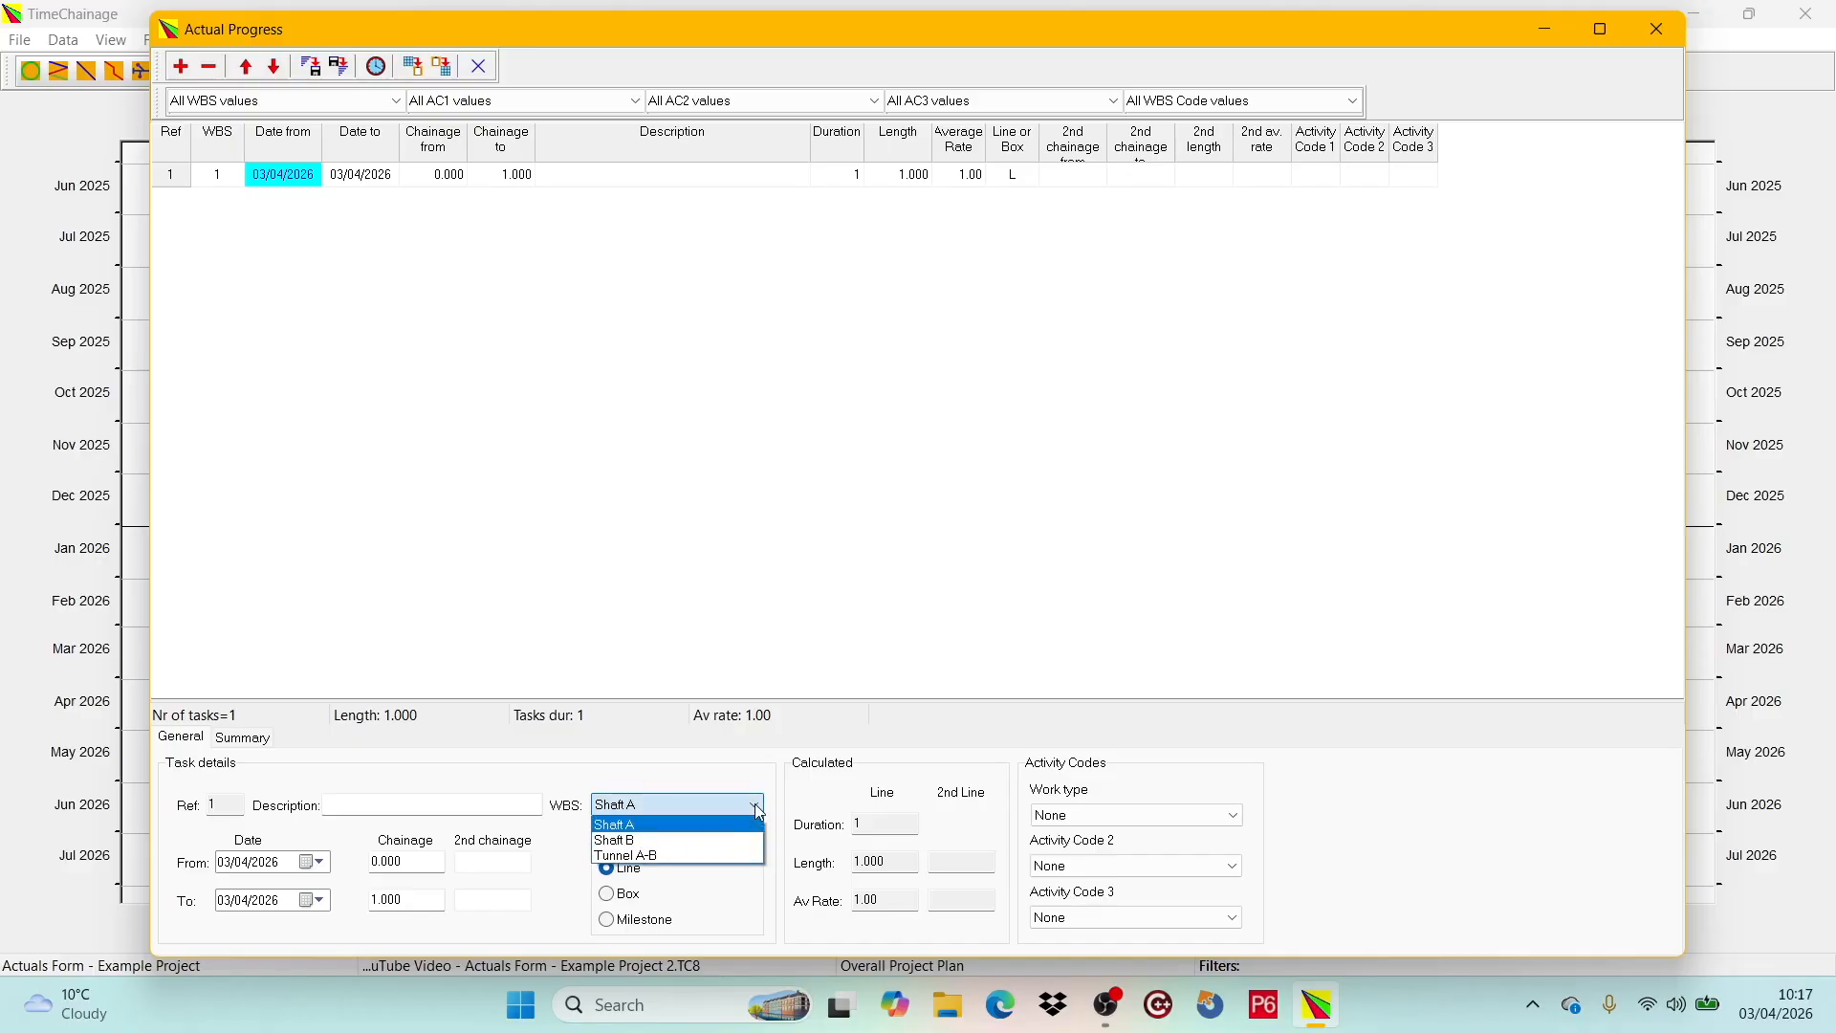
pyautogui.click(672, 857)
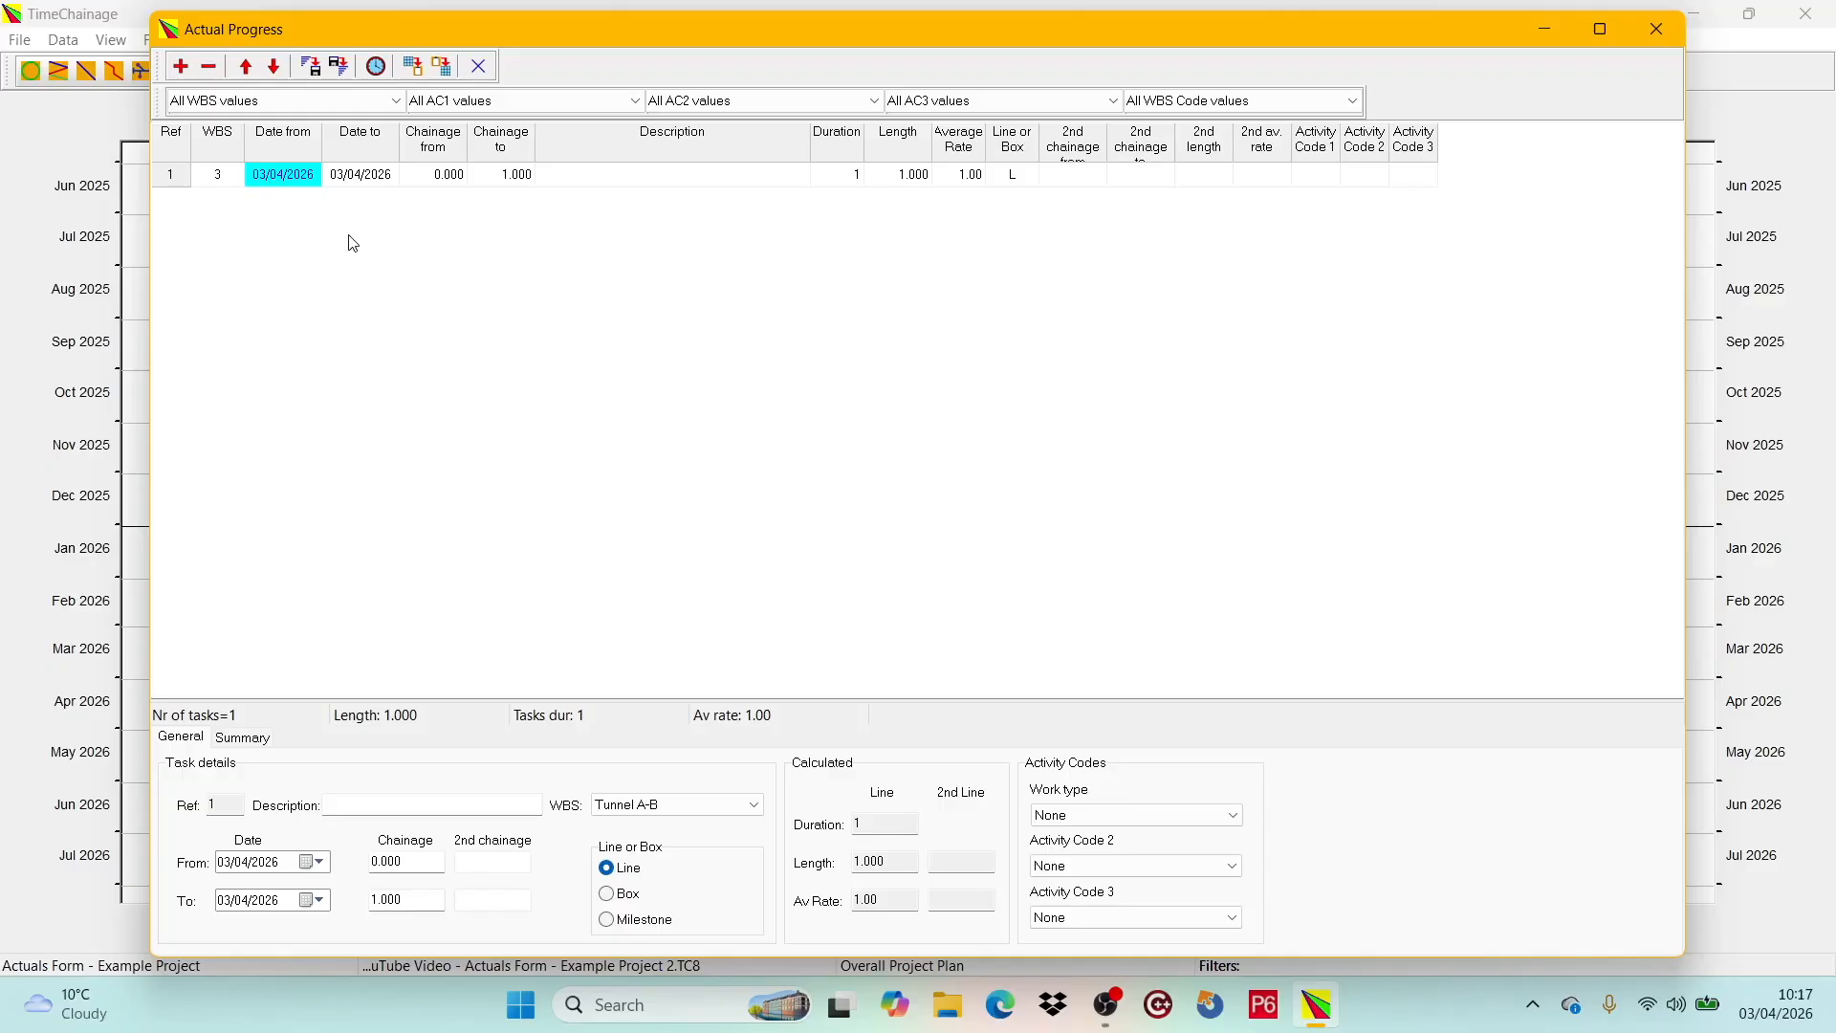
# - Set the first task's start date to 15/09/2025
pyautogui.click(302, 180)
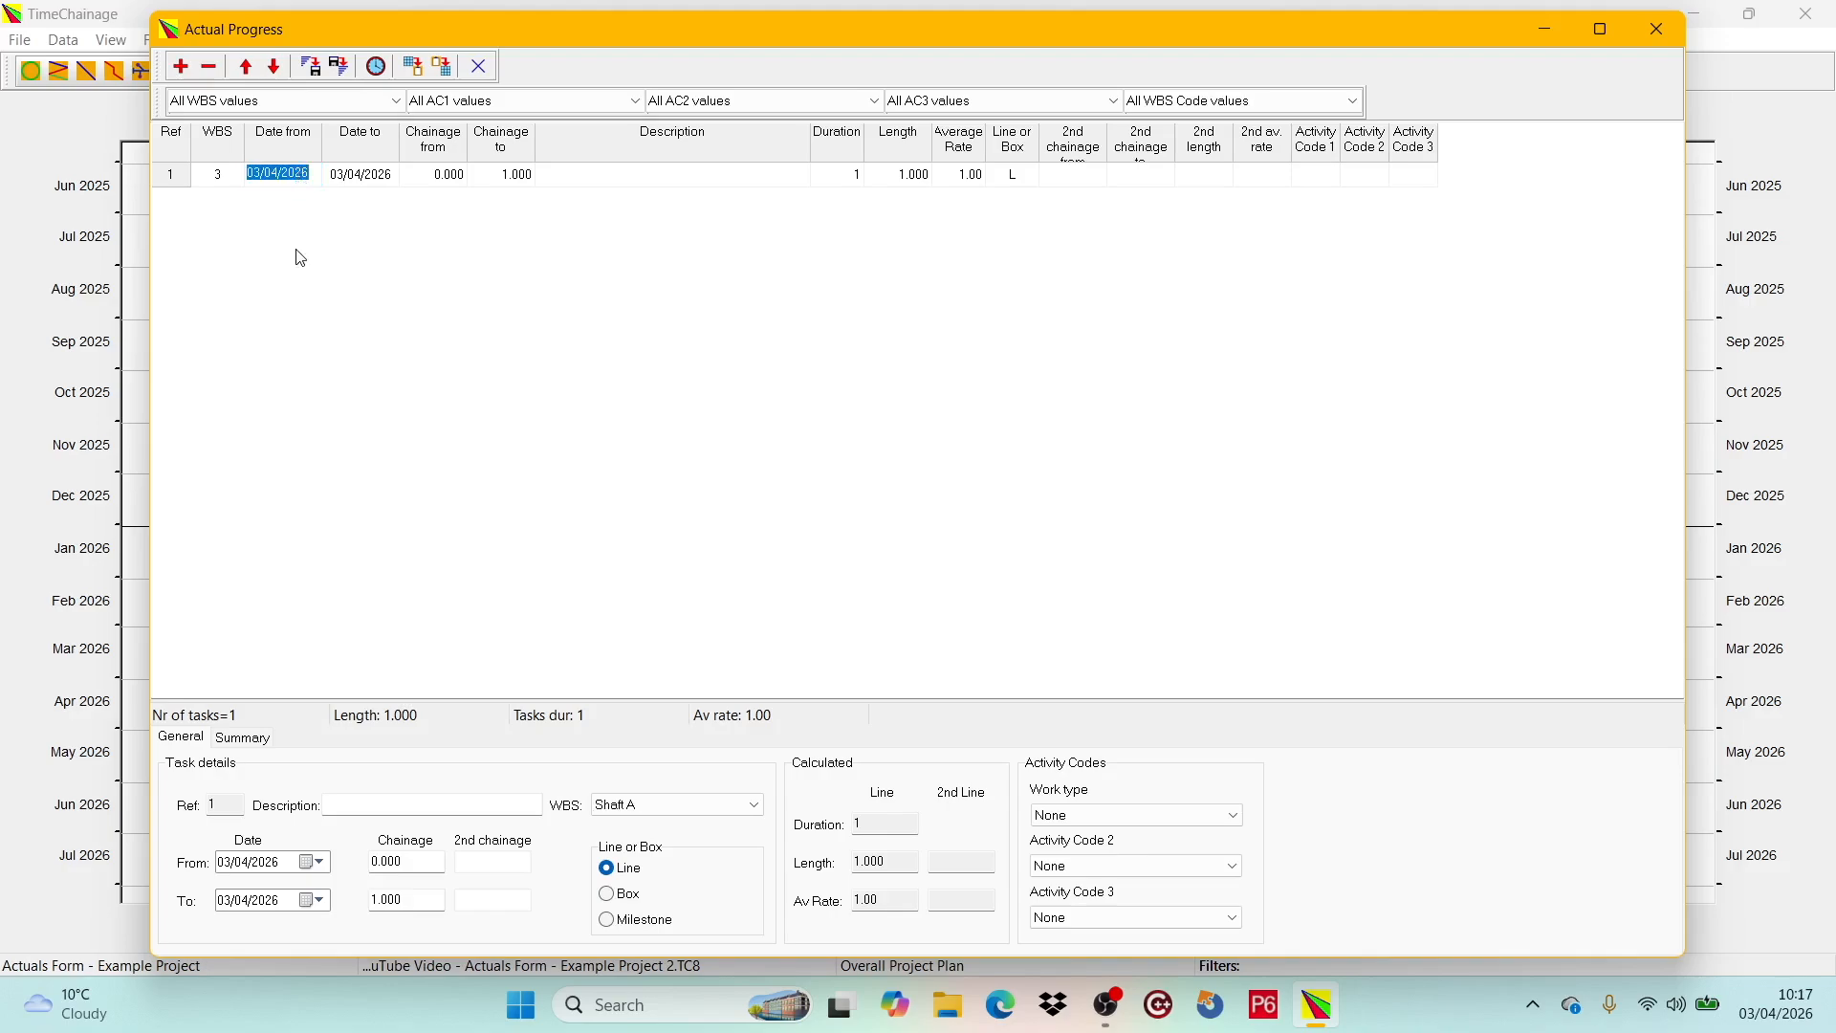
pyautogui.click(328, 870)
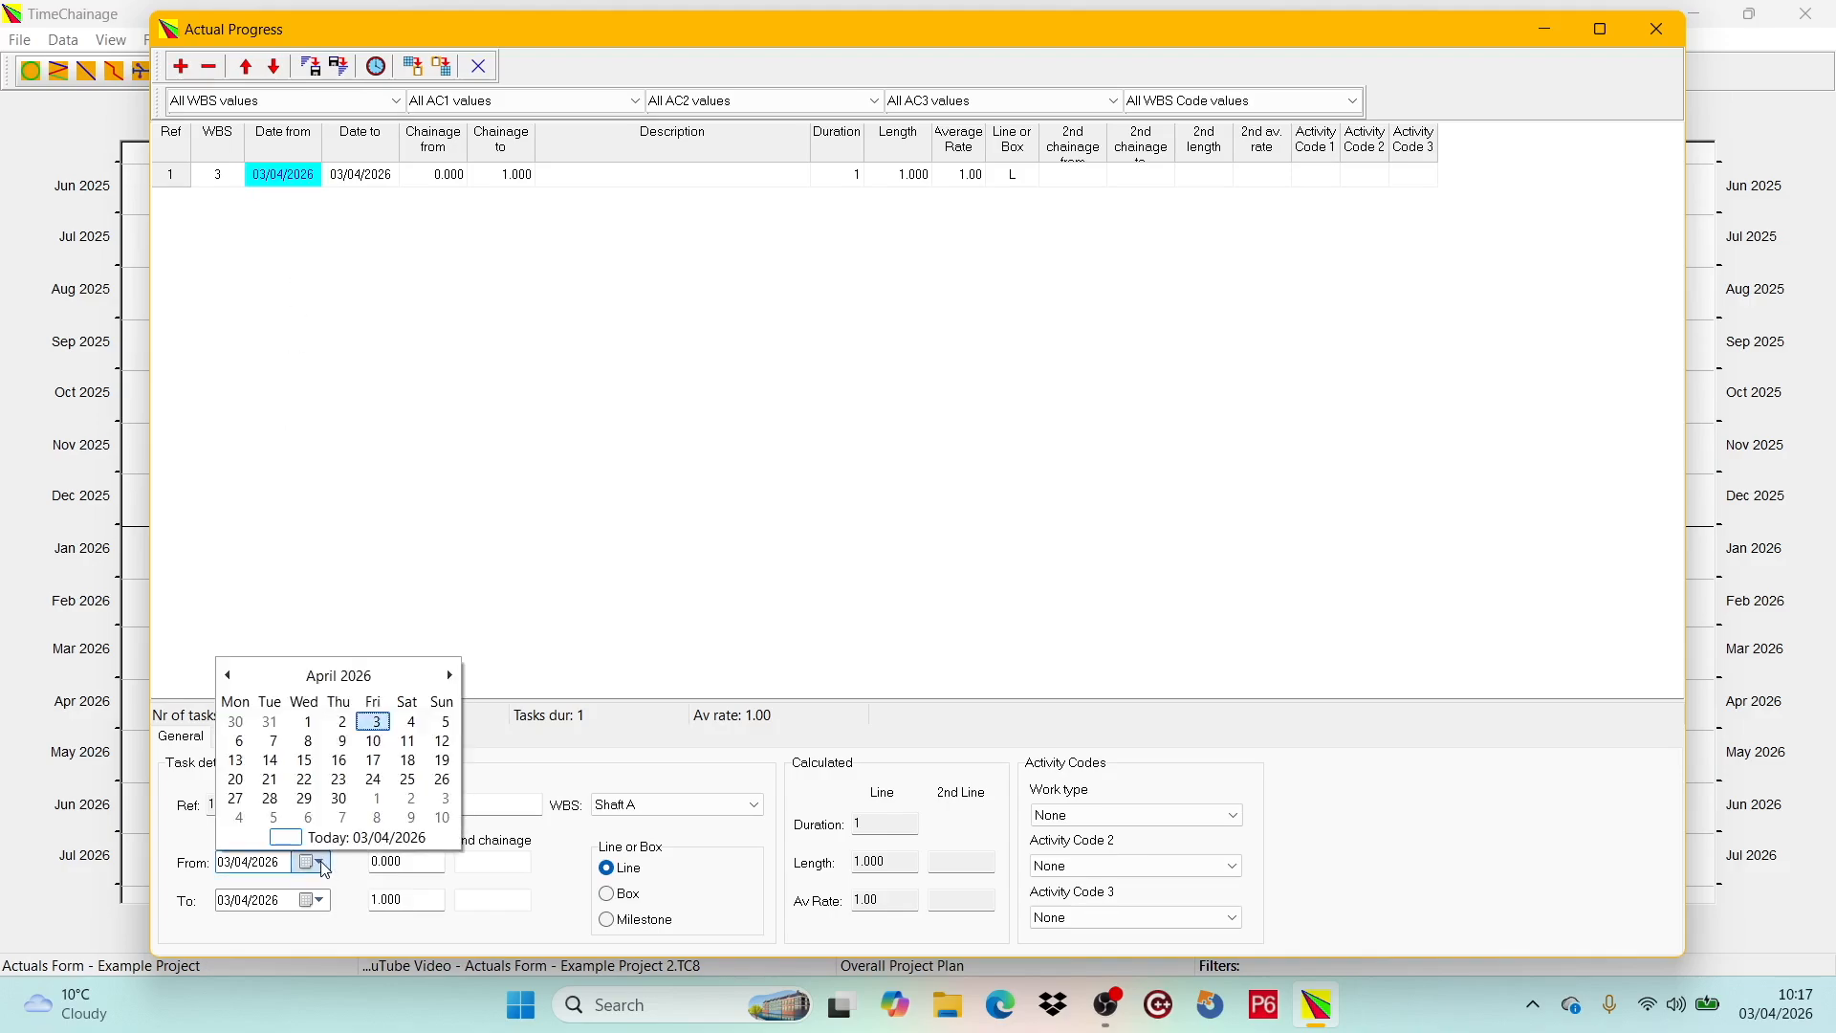
pyautogui.click(328, 681)
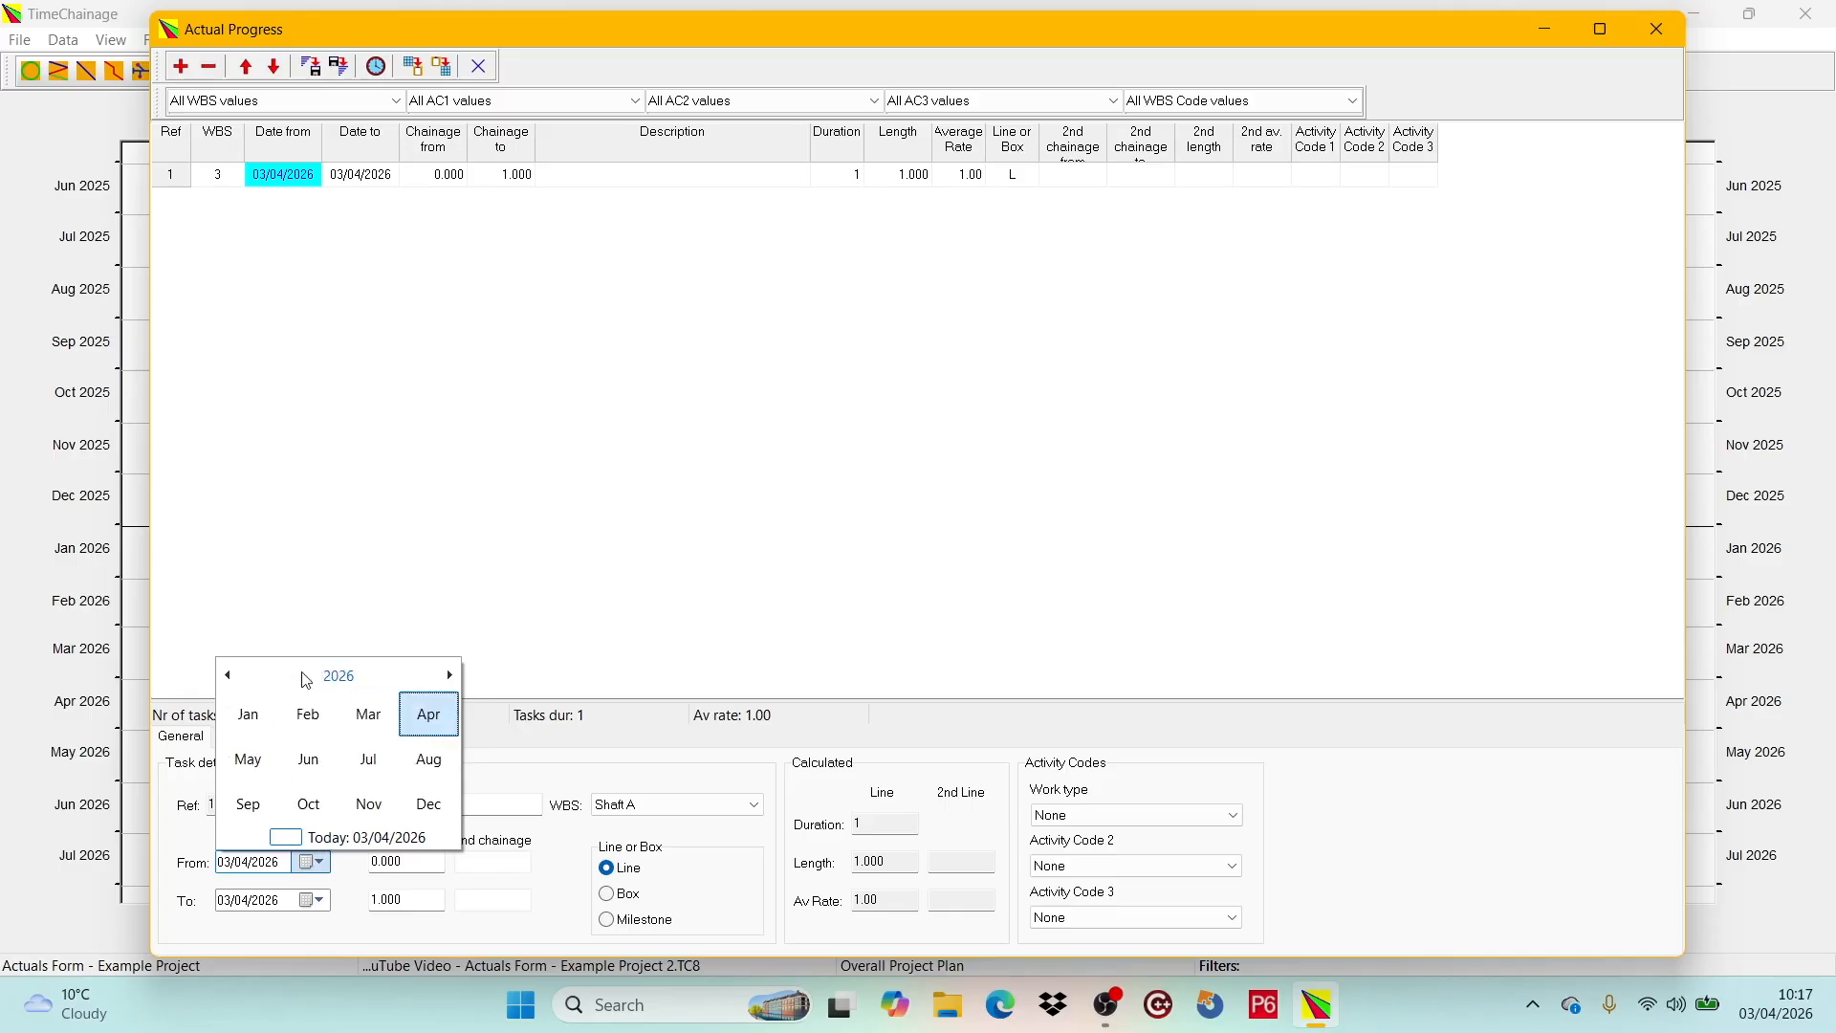
pyautogui.click(229, 677)
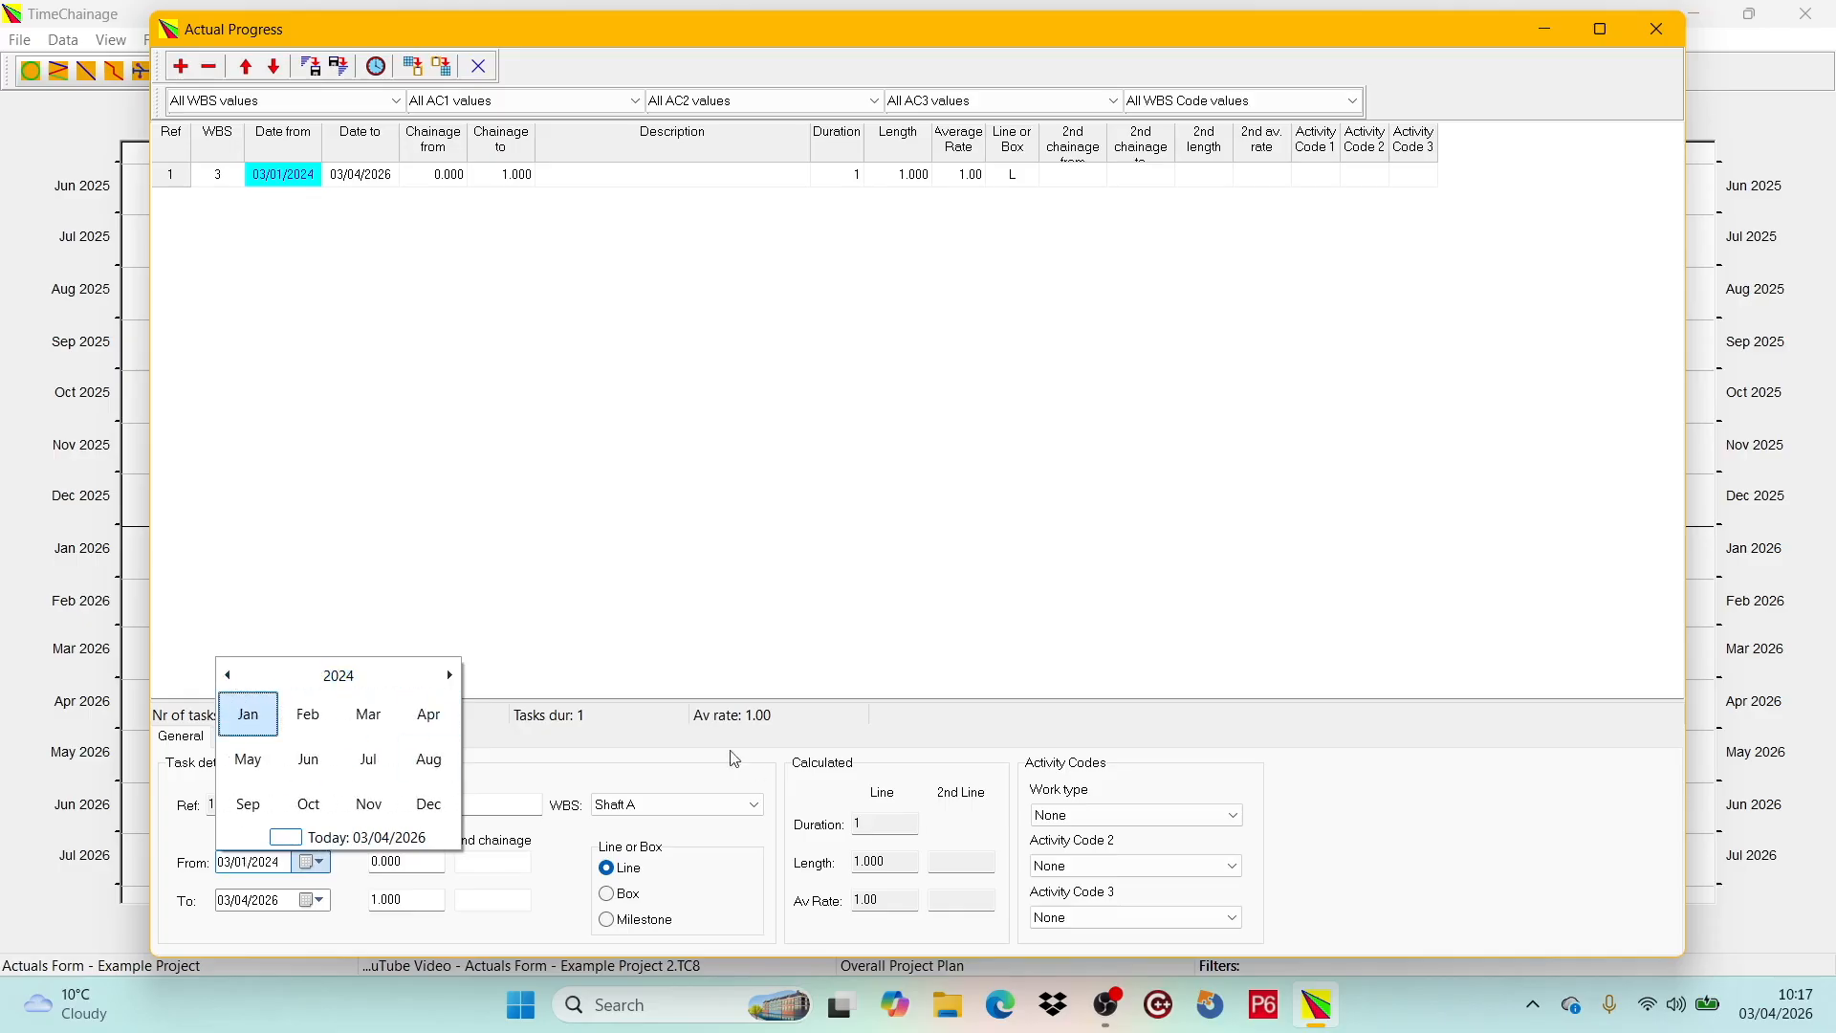
pyautogui.click(449, 676)
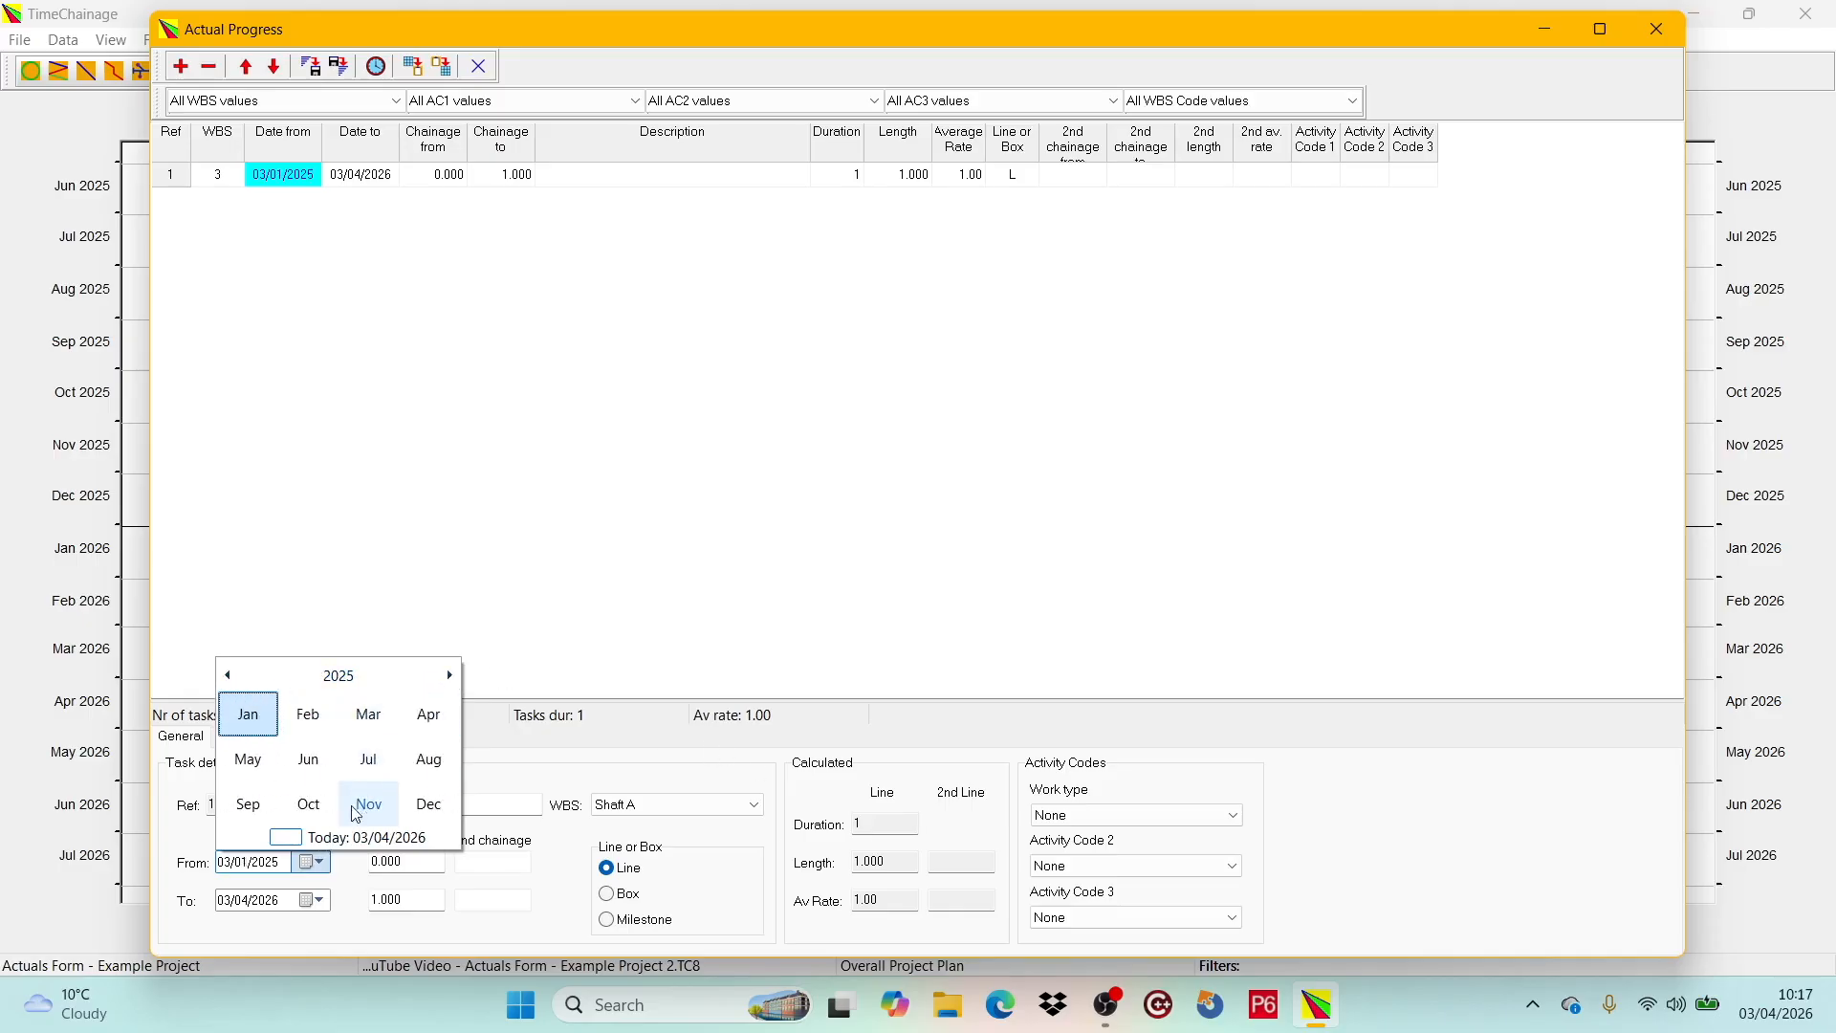
pyautogui.click(249, 813)
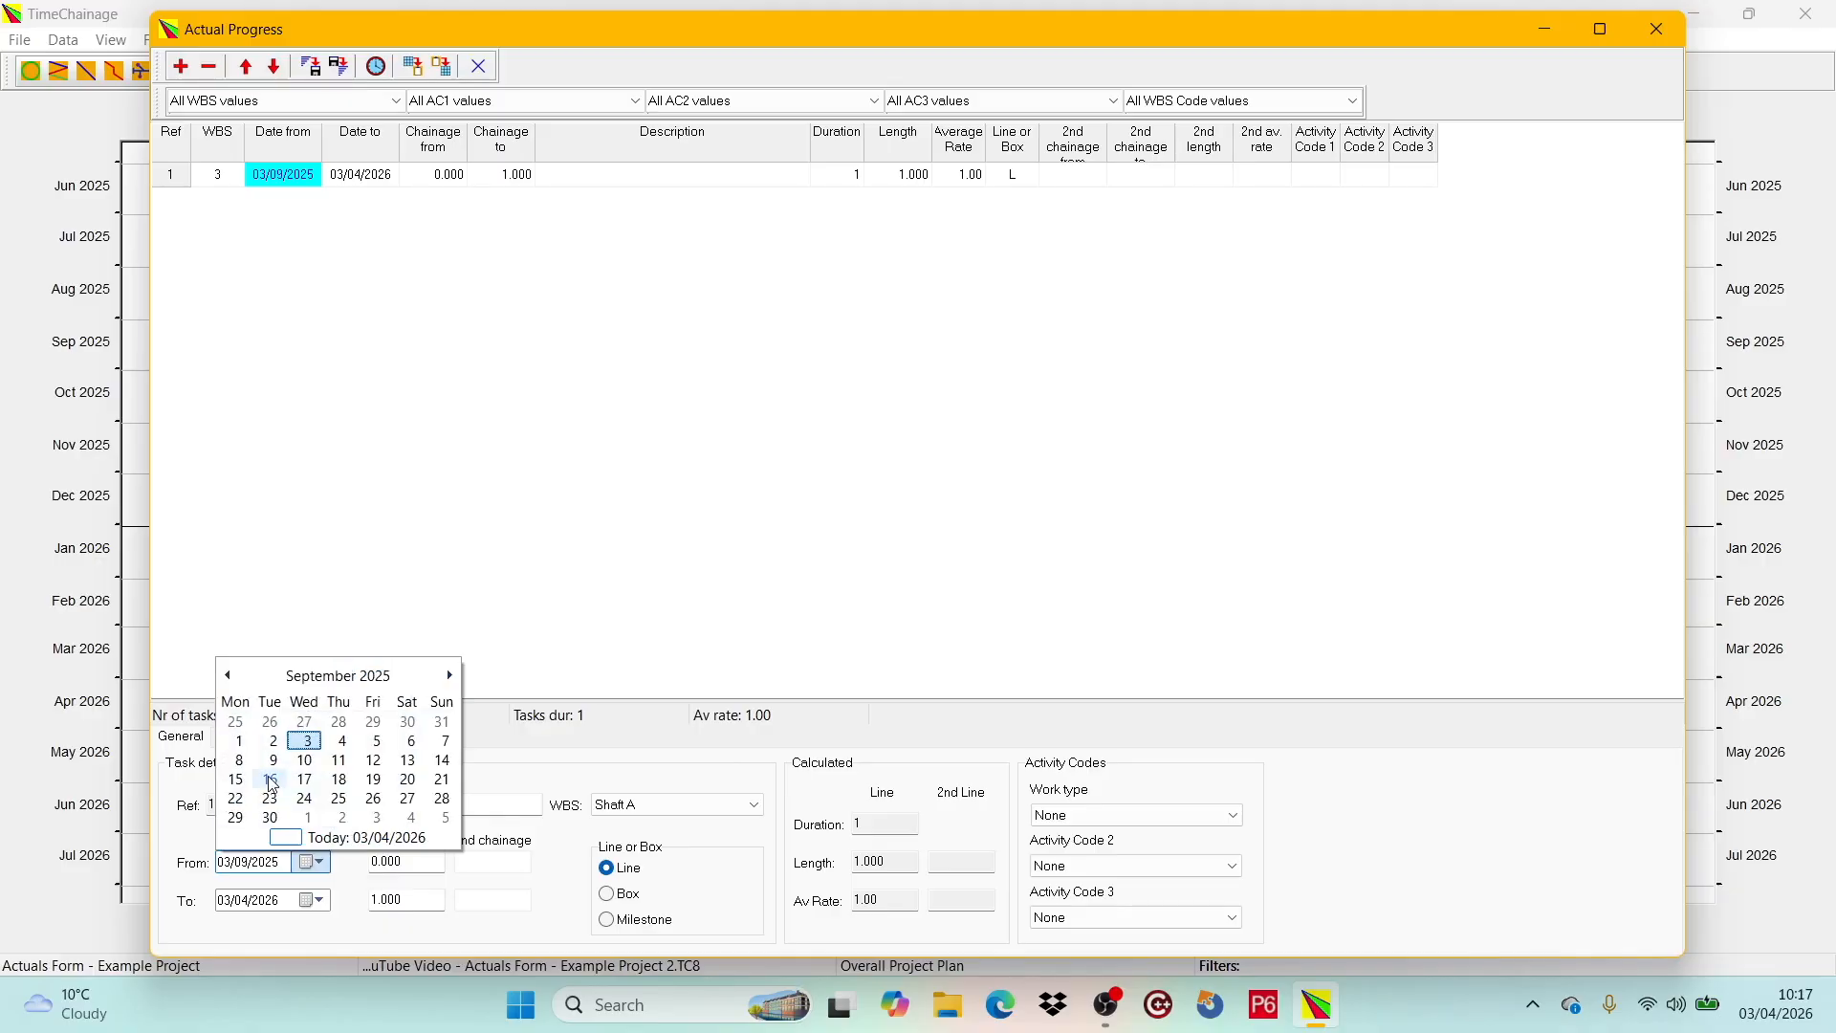
pyautogui.click(244, 786)
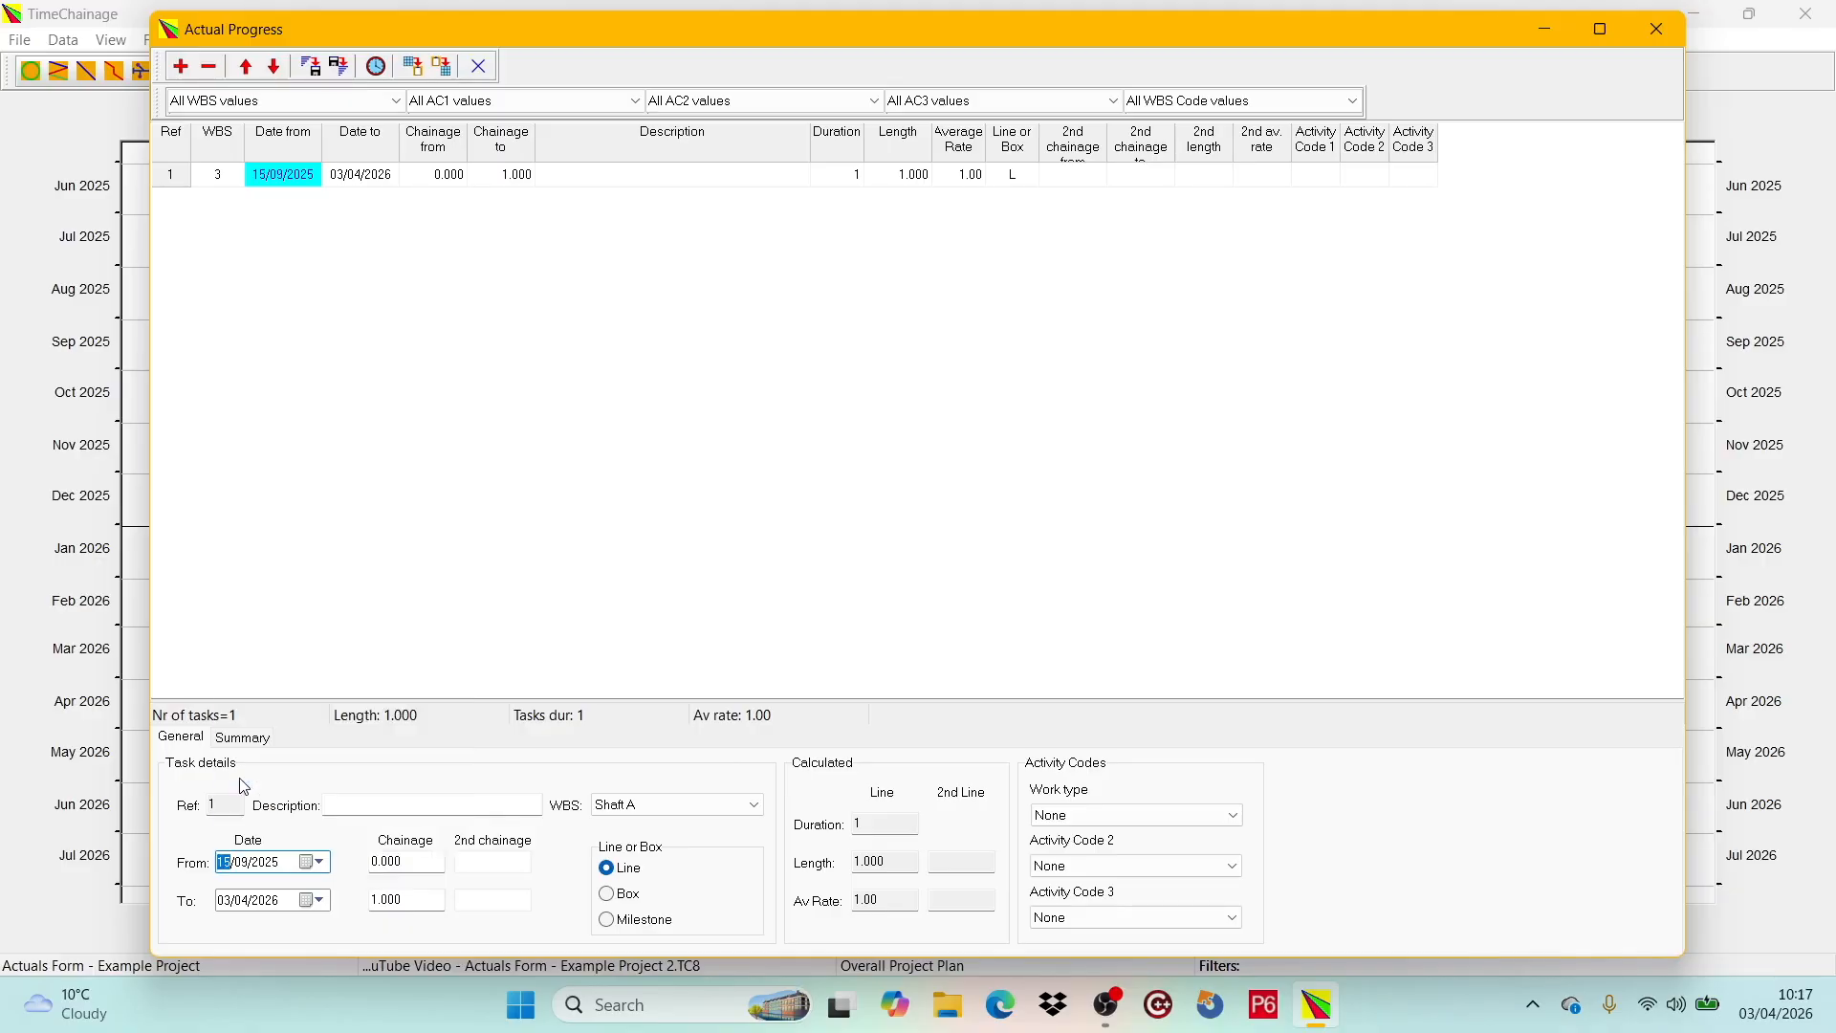
# - Set the first task's end date to 15/09/2025
pyautogui.click(319, 901)
pyautogui.click(344, 715)
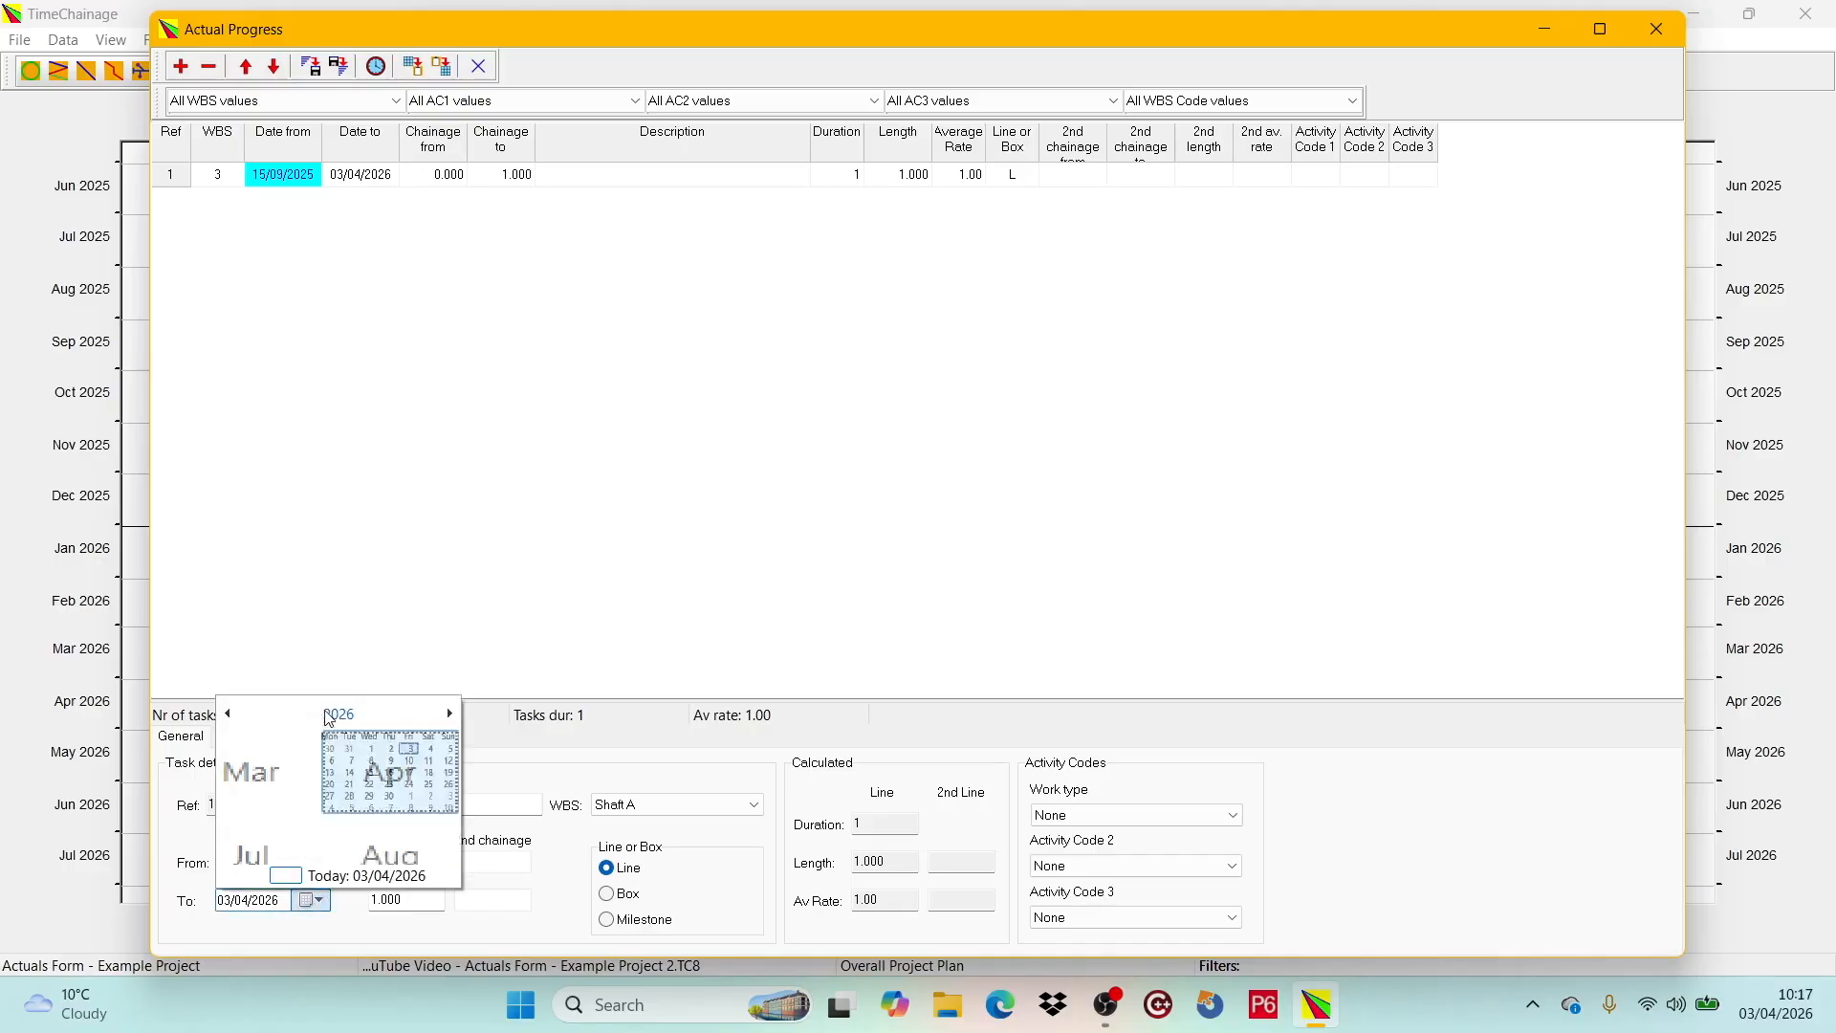
pyautogui.click(230, 715)
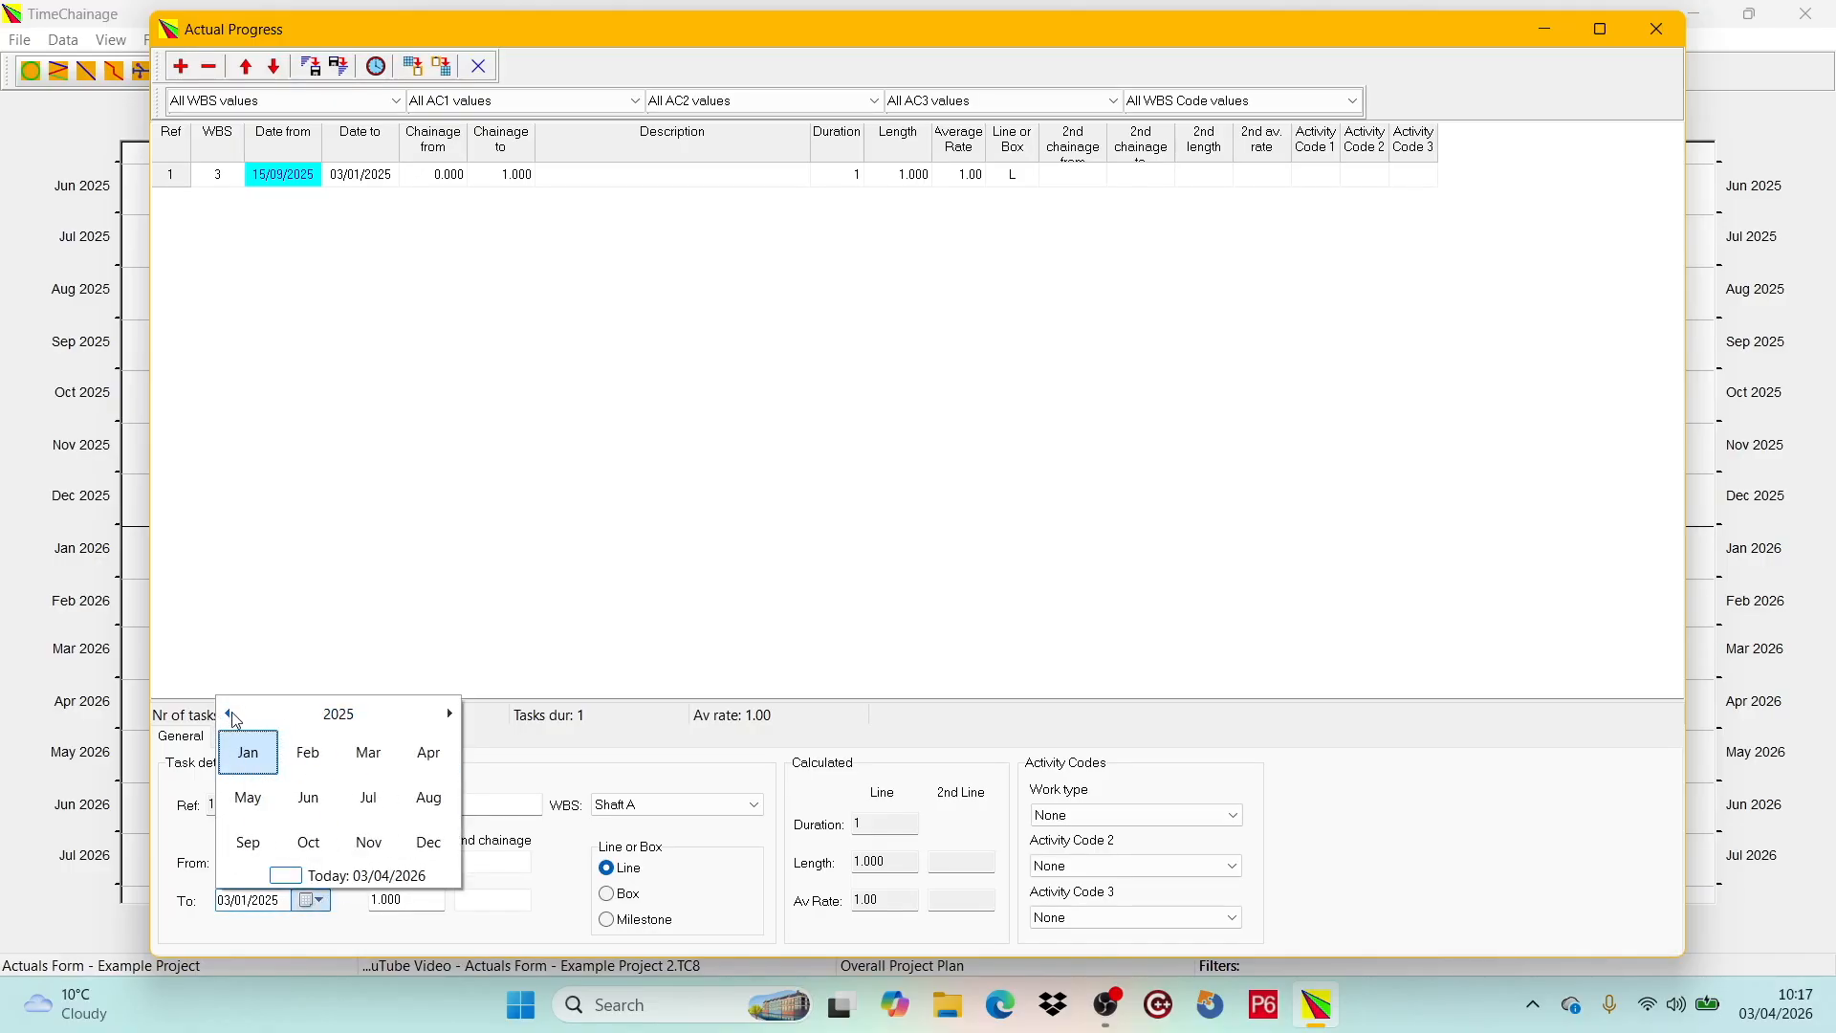
pyautogui.click(243, 842)
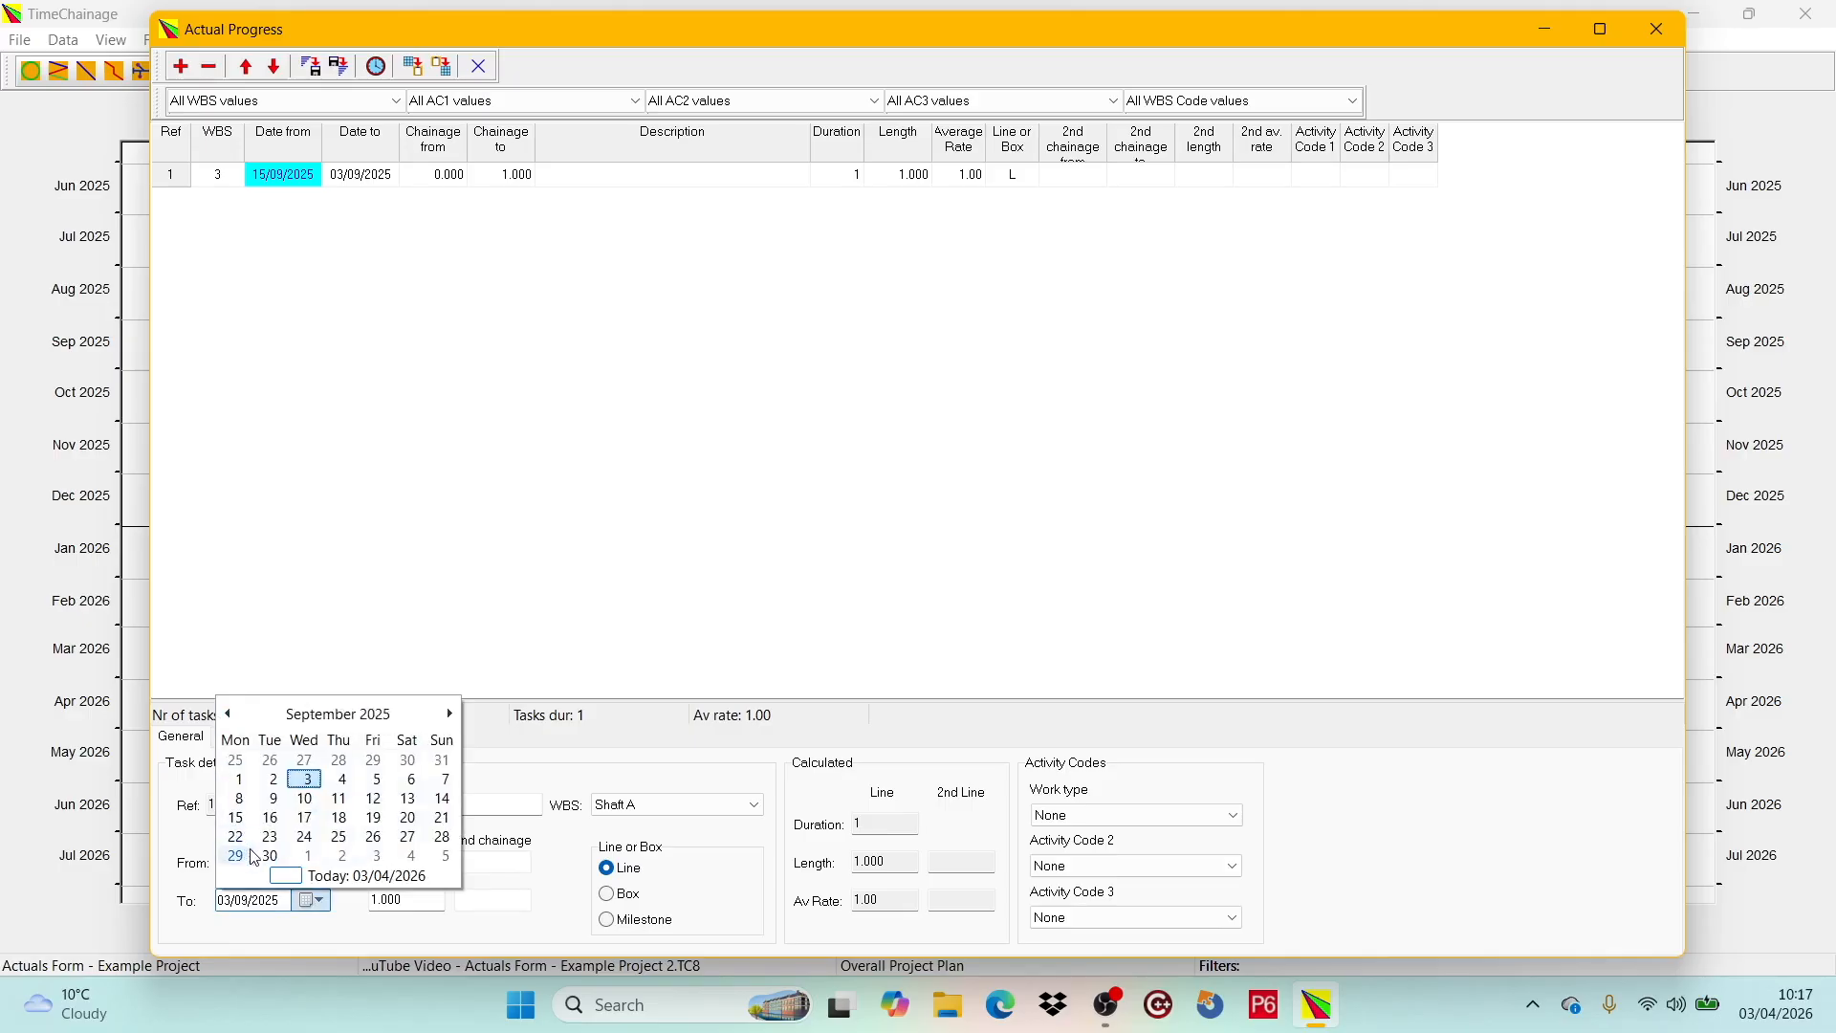
pyautogui.click(239, 820)
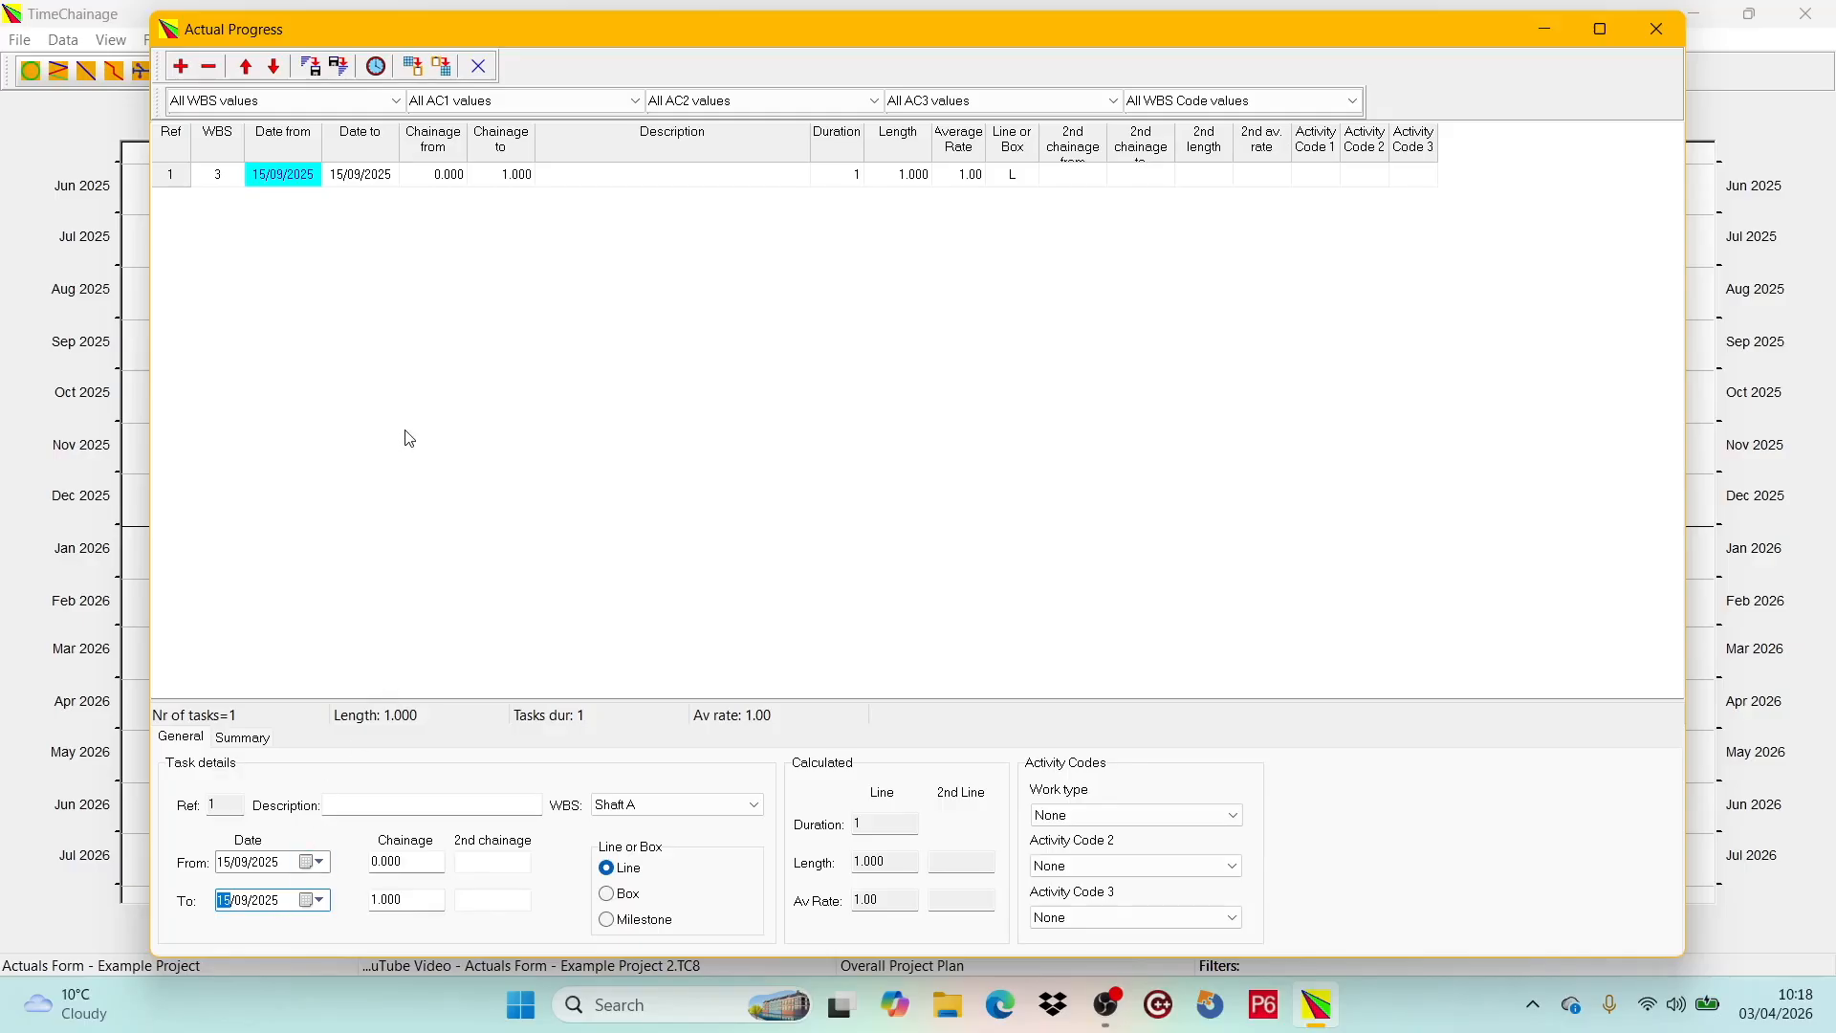
# - Set the first task's chainage from 0 to 2
pyautogui.click(456, 180)
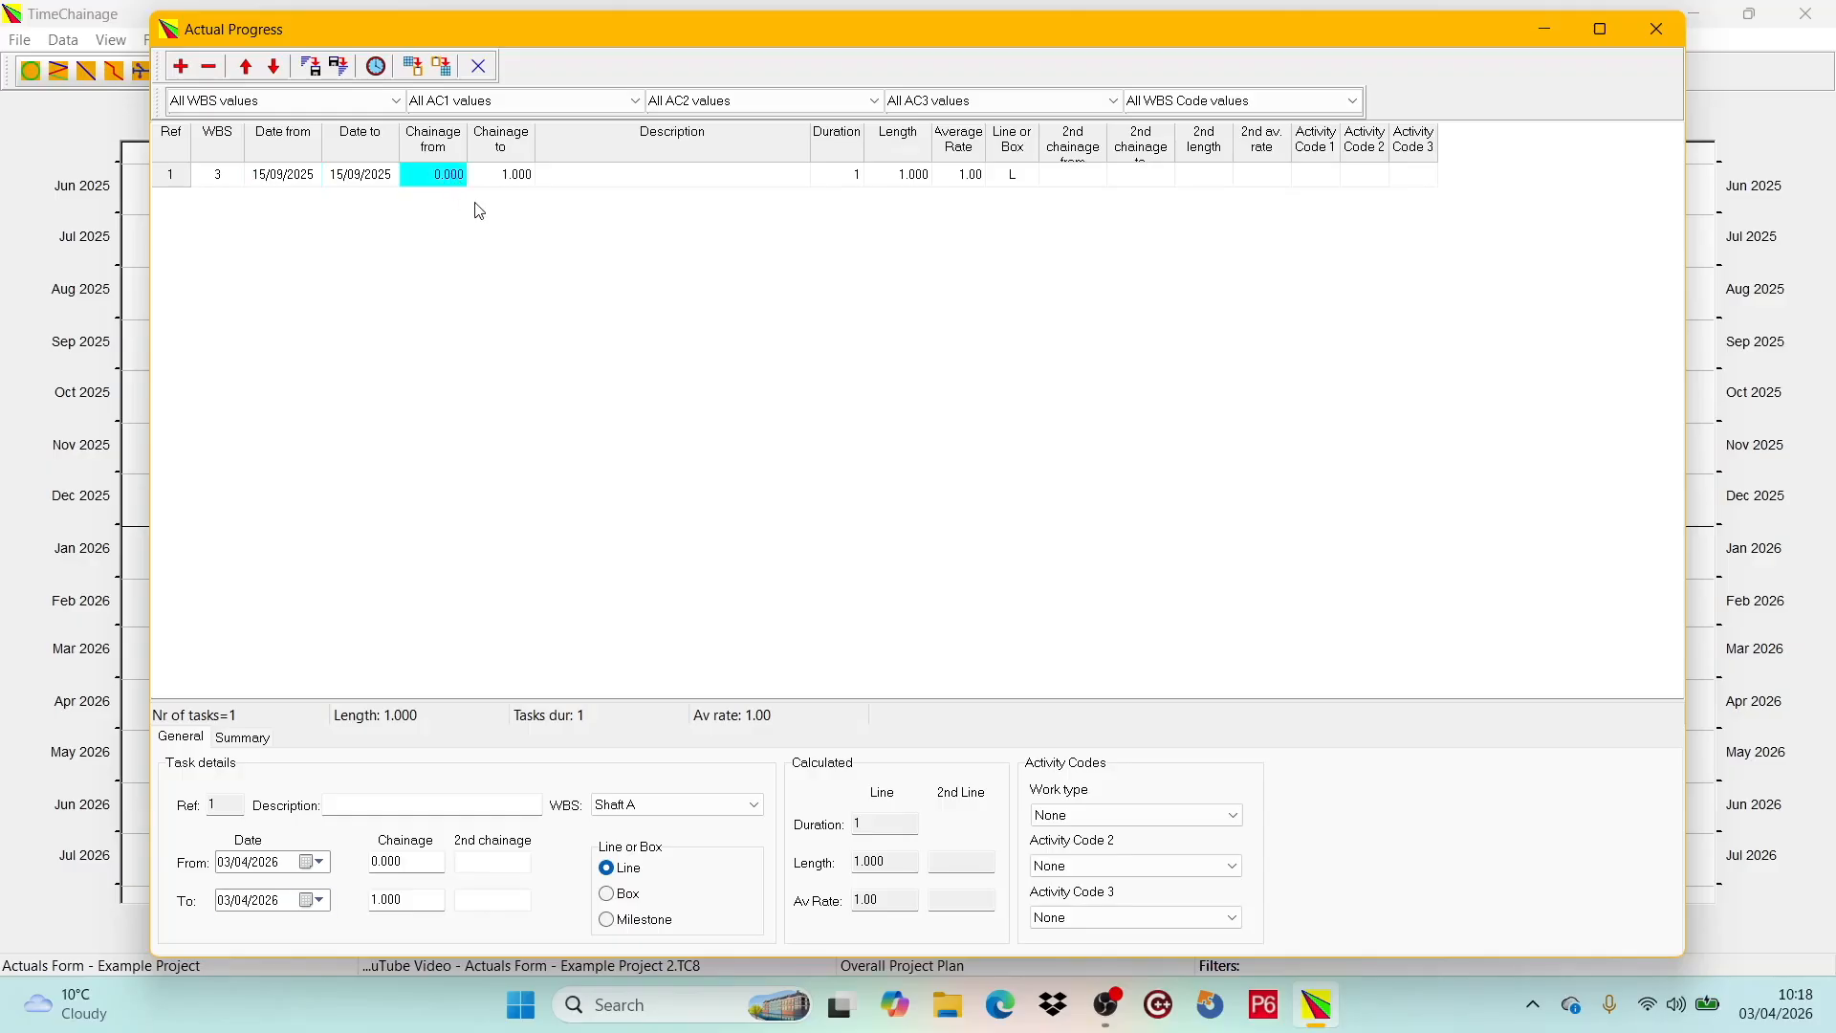
pyautogui.write('0')
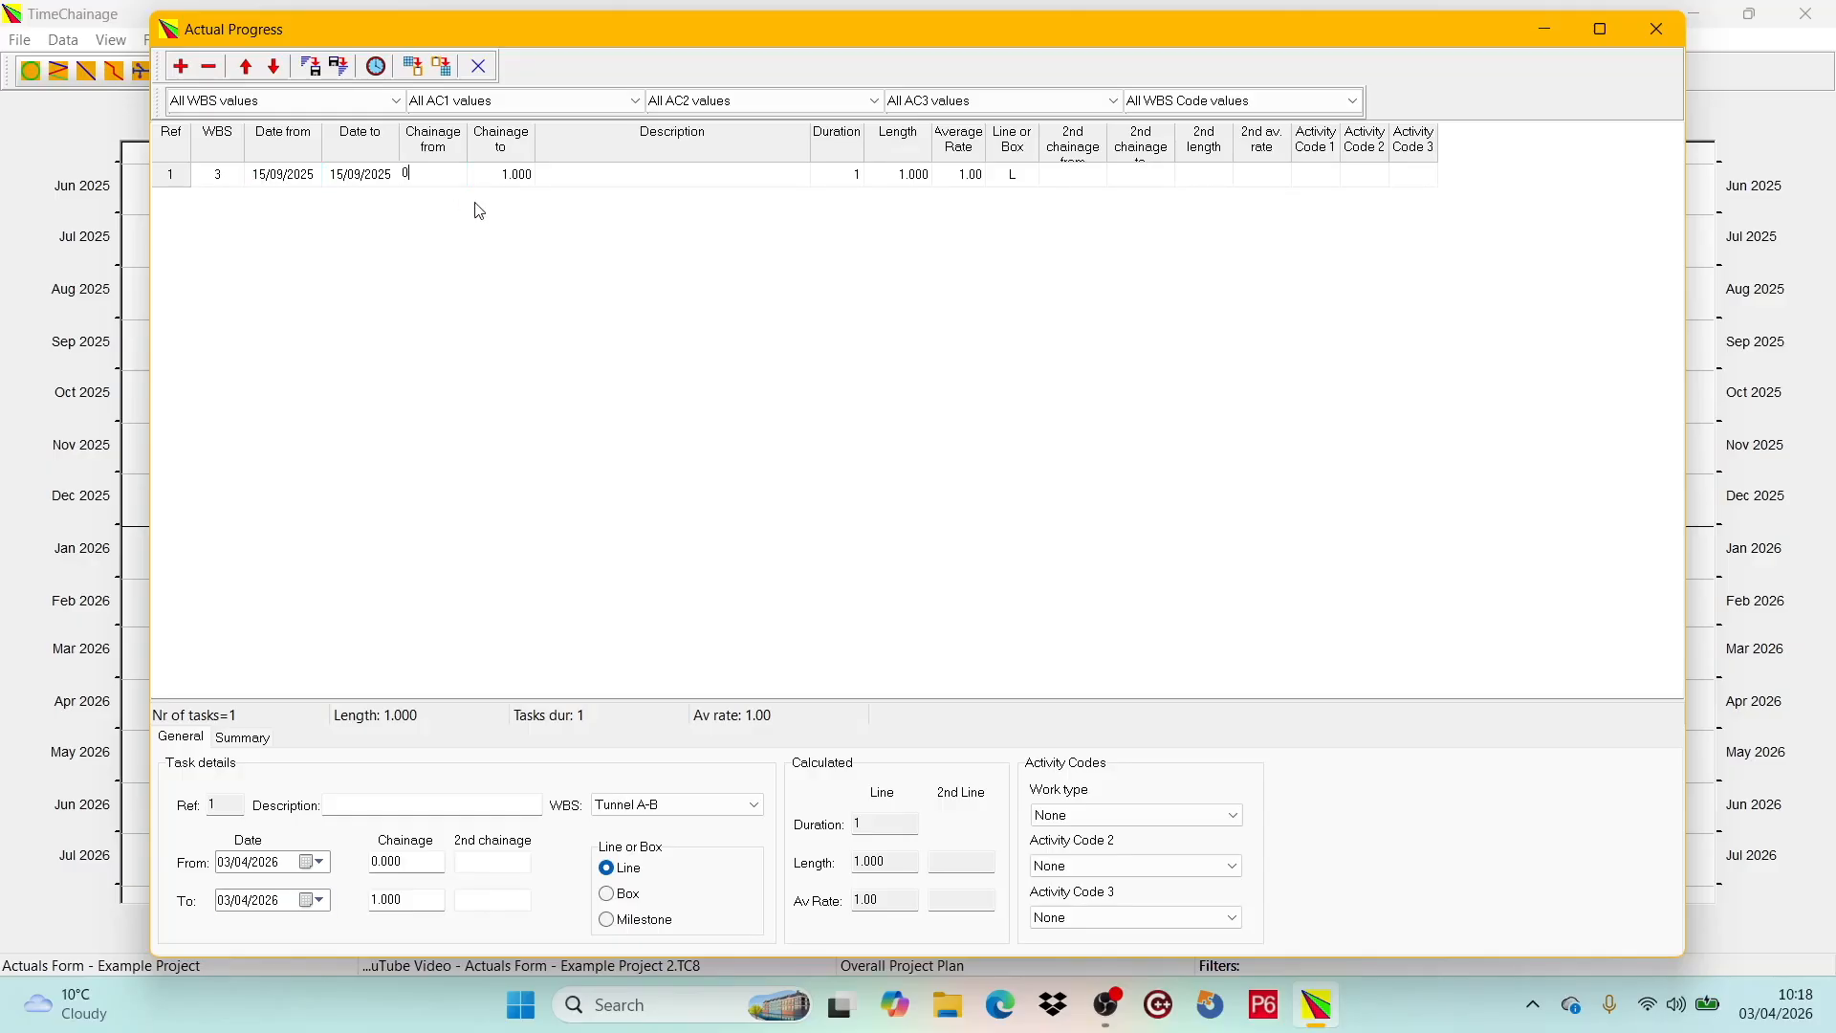
pyautogui.click(509, 178)
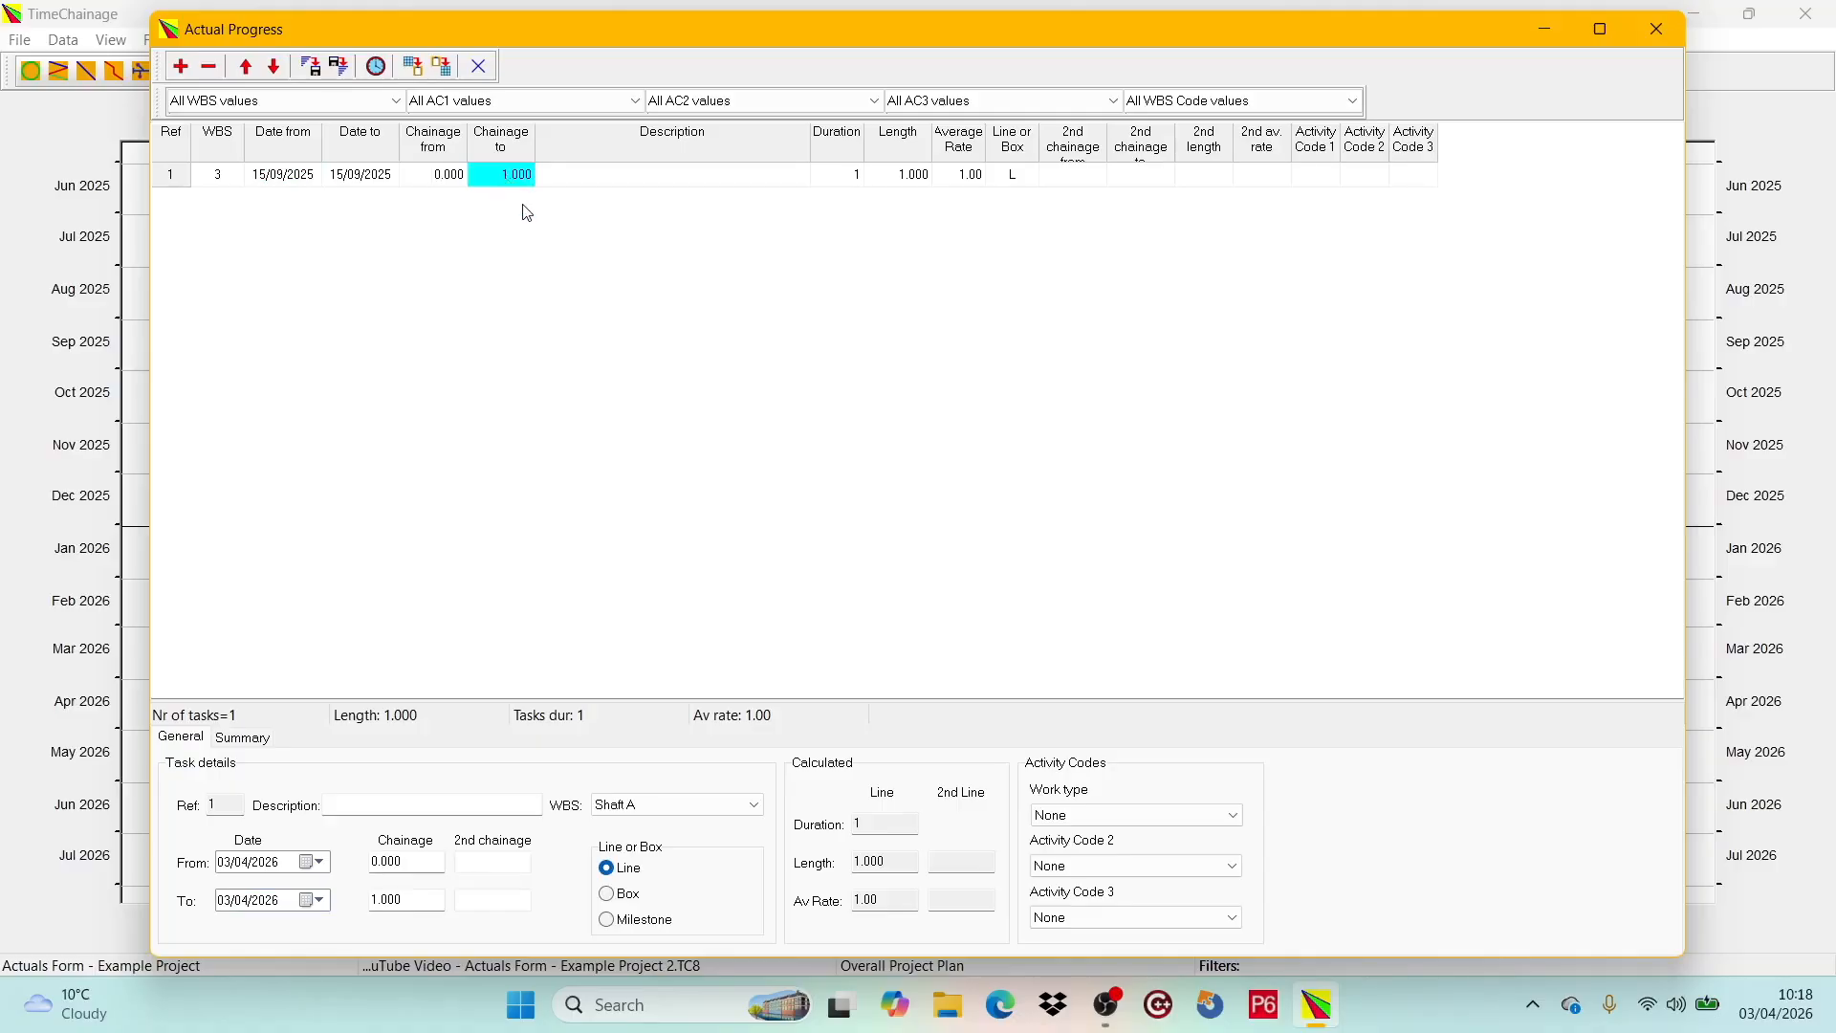
pyautogui.write('2')
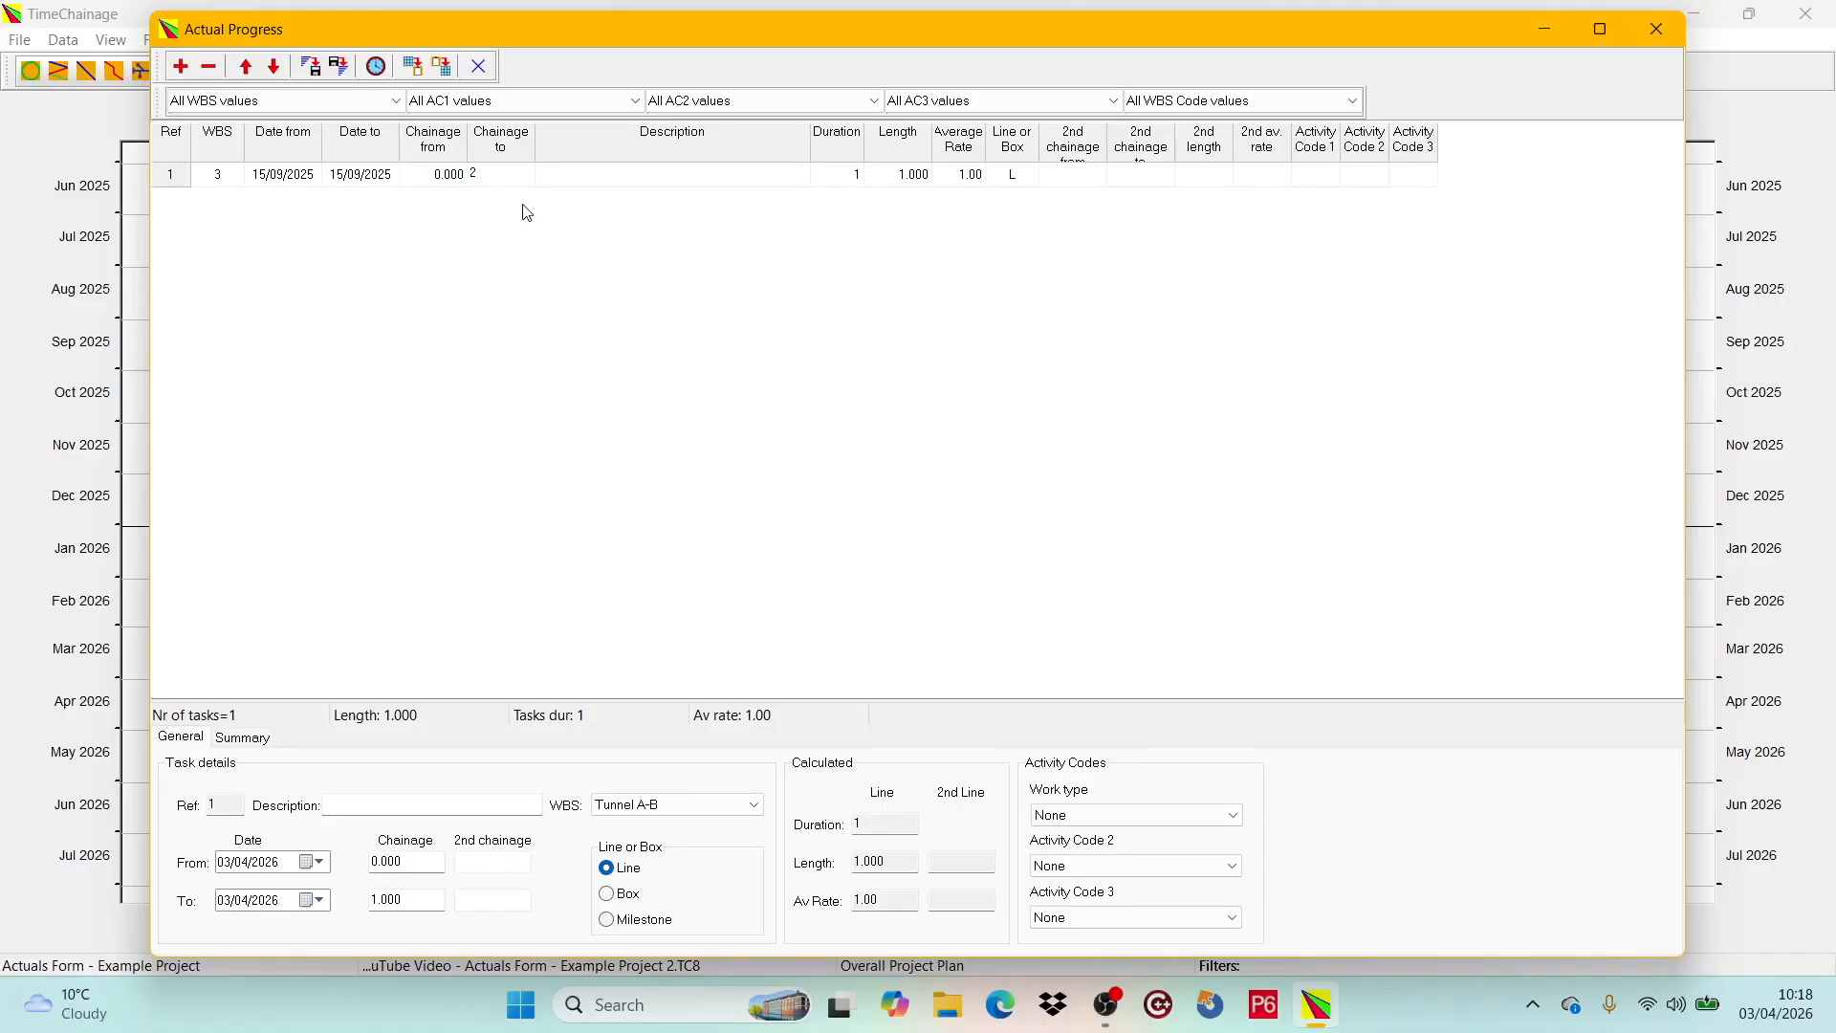
# - Enter 2m/d as the first task's description and set its work type to Drive tunnel
pyautogui.click(618, 183)
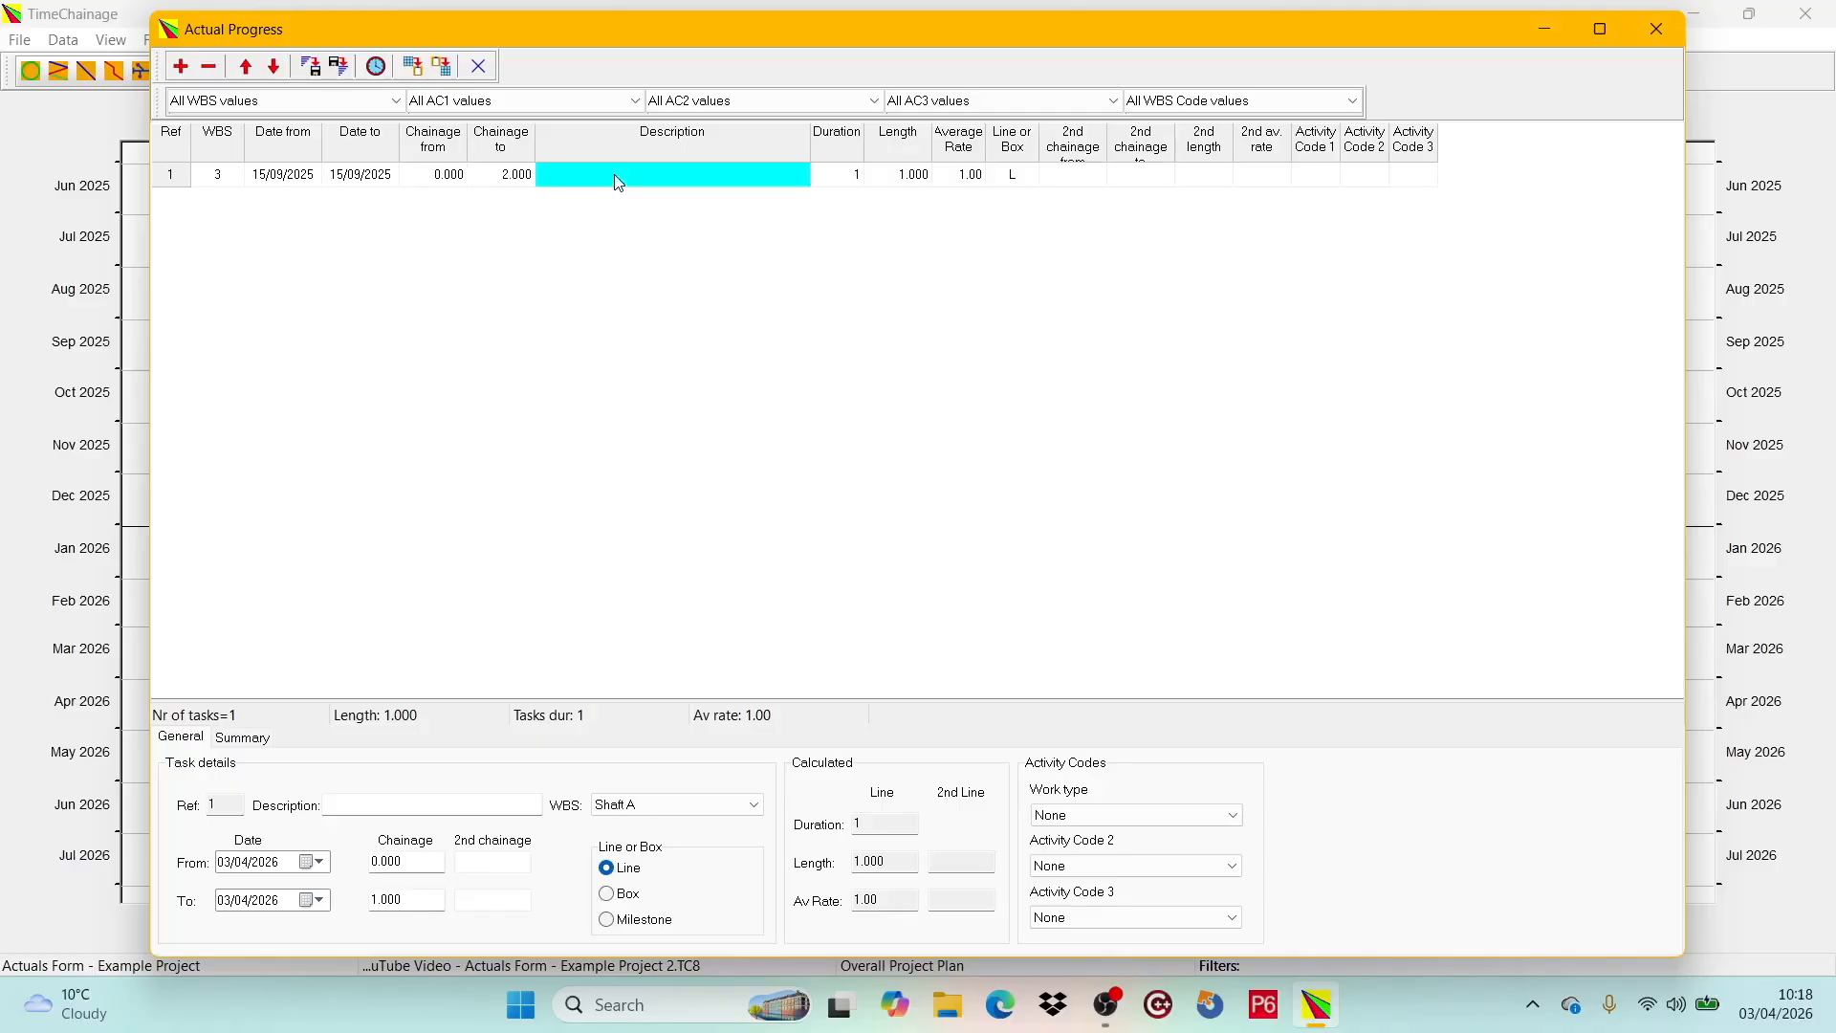
pyautogui.click(624, 175)
pyautogui.write('2m/')
pyautogui.write('d')
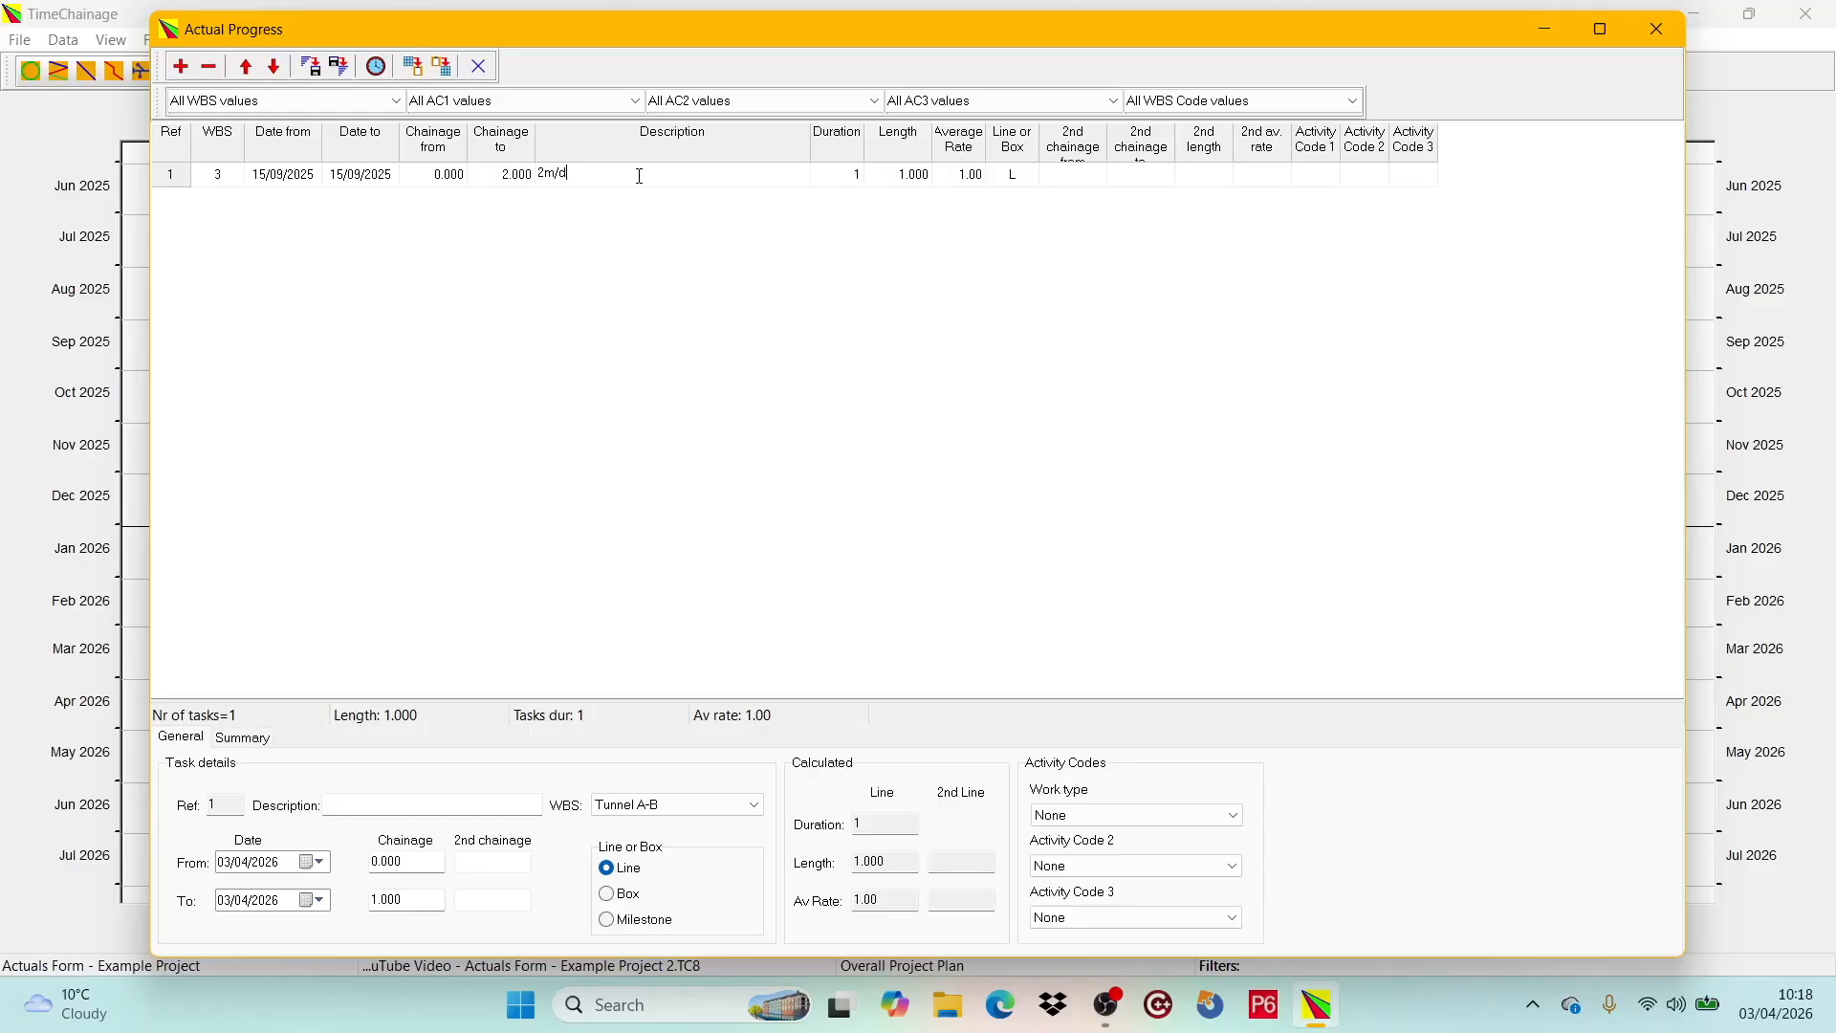
pyautogui.press('Return')
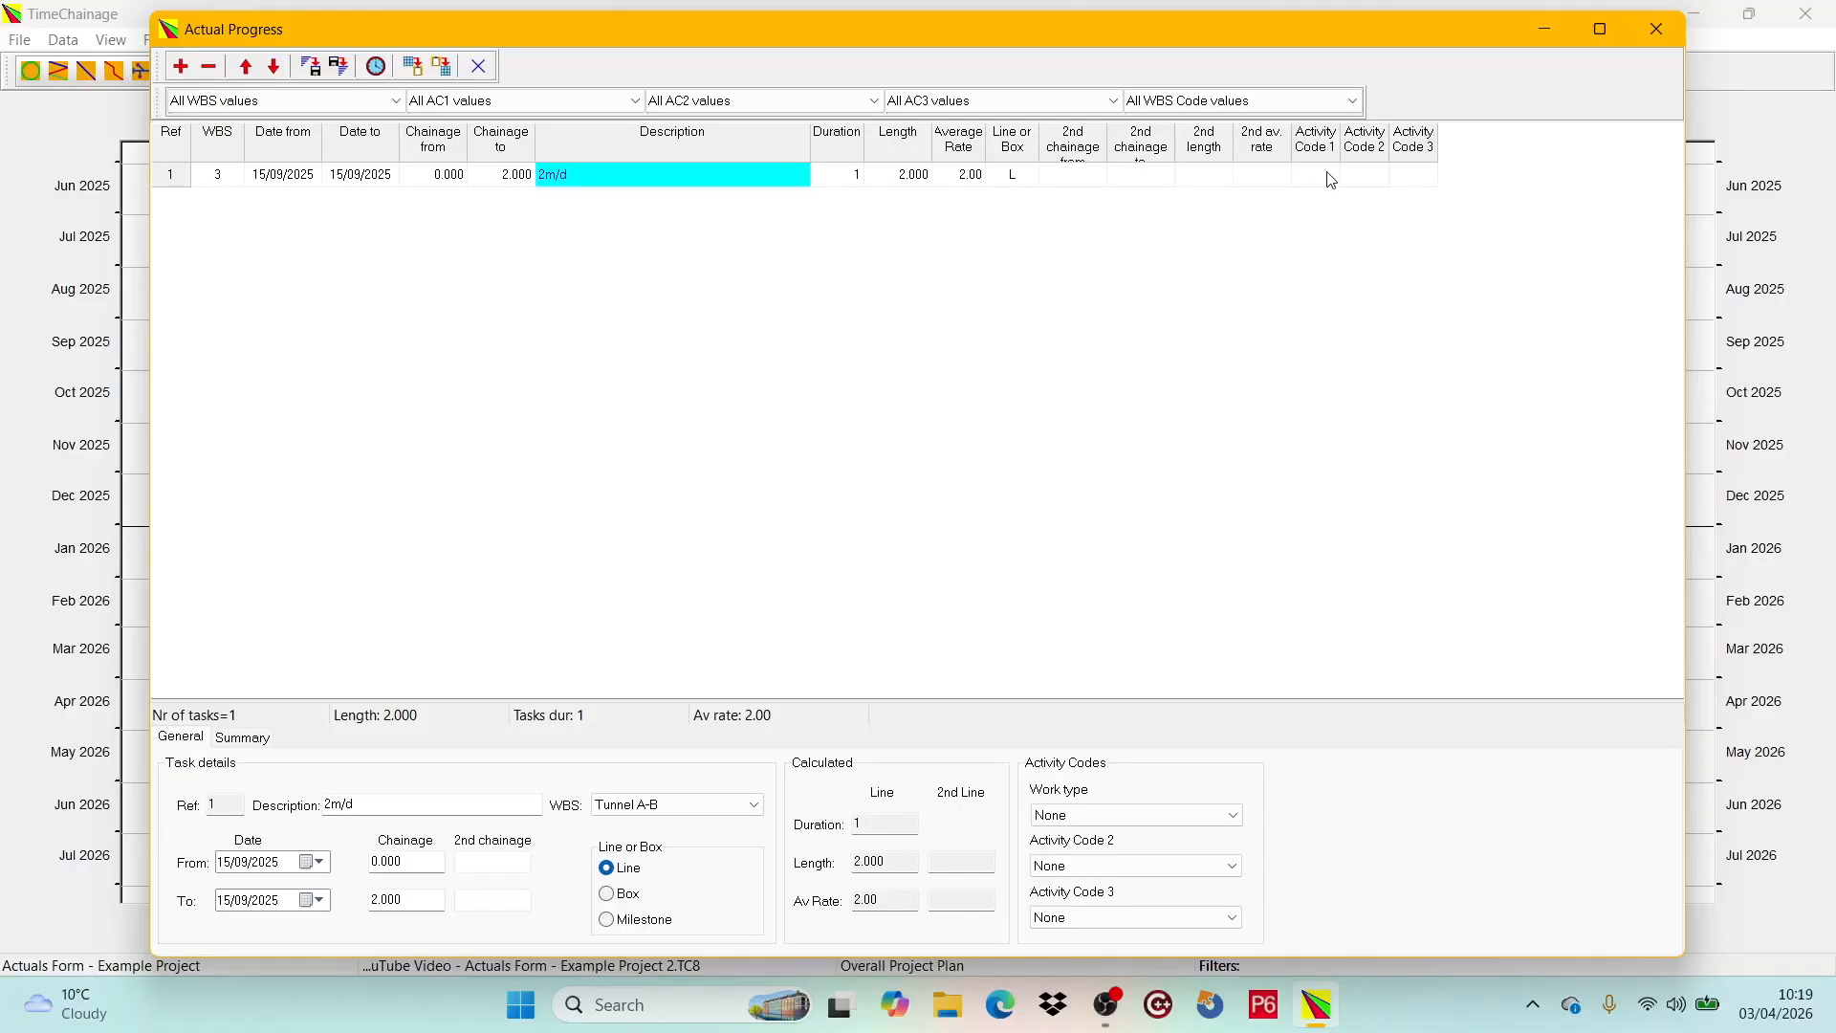
pyautogui.click(1234, 816)
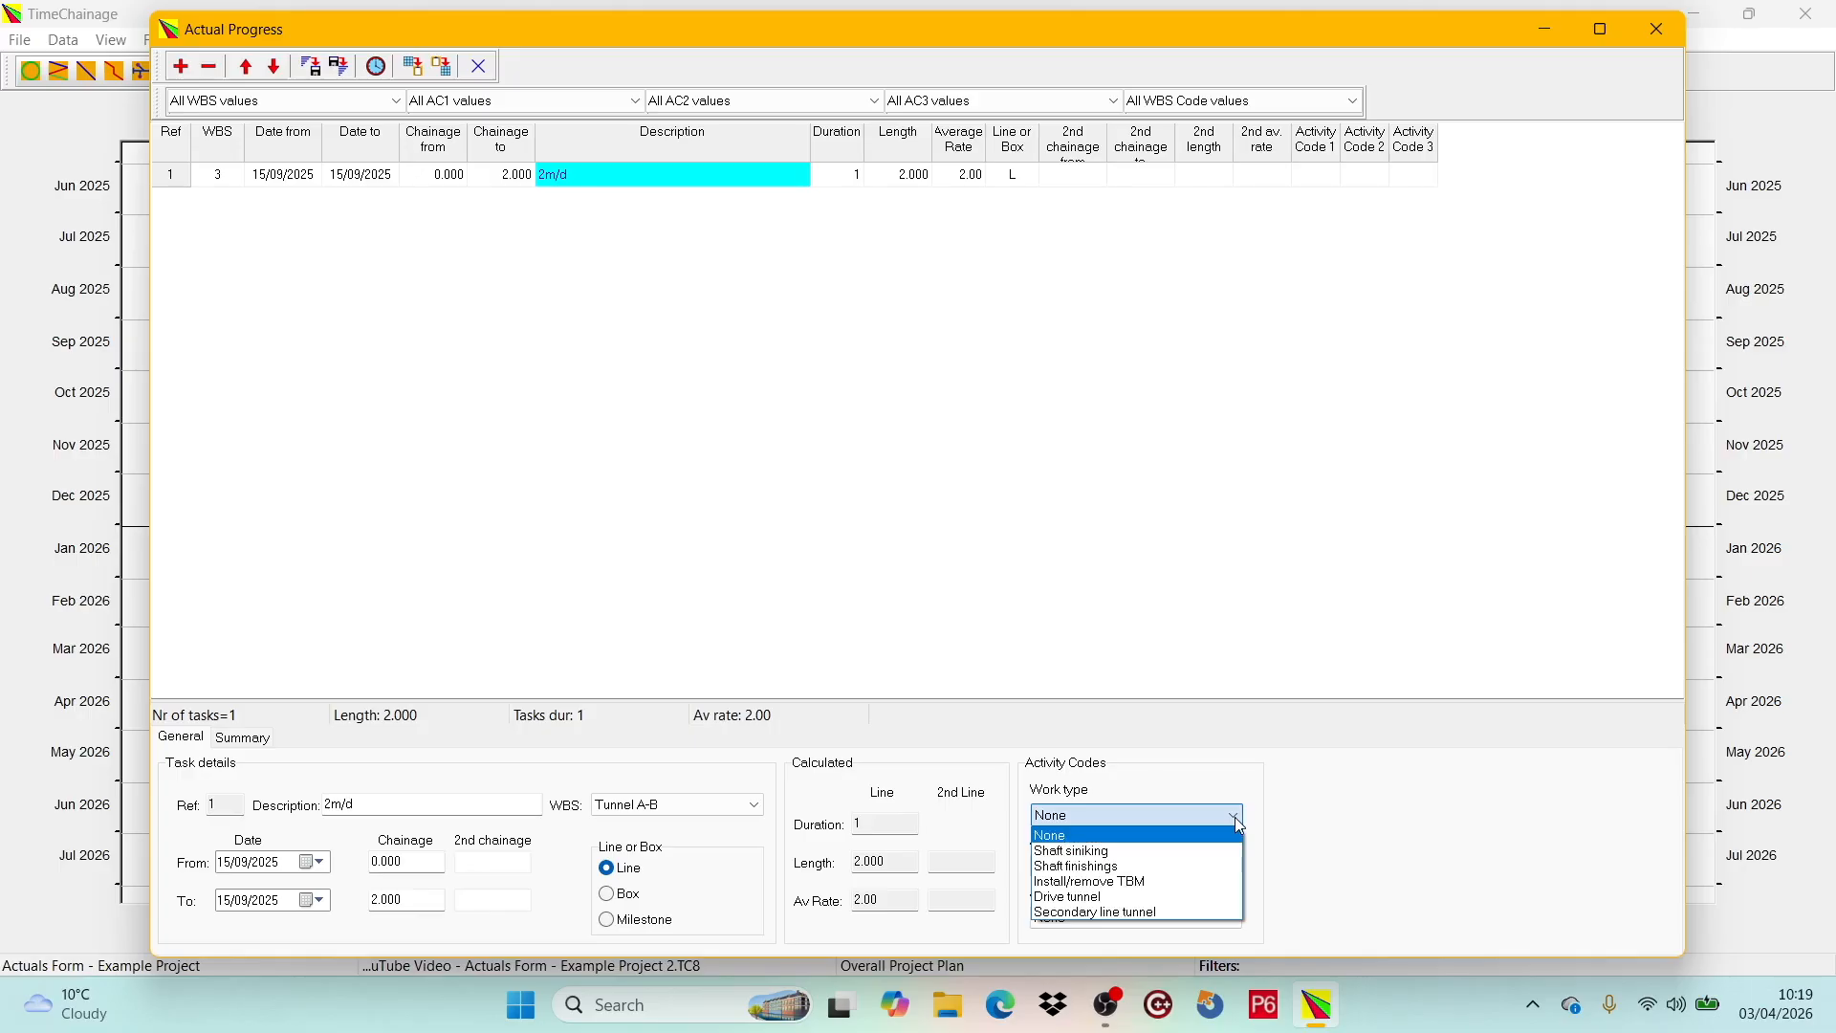
pyautogui.click(1185, 898)
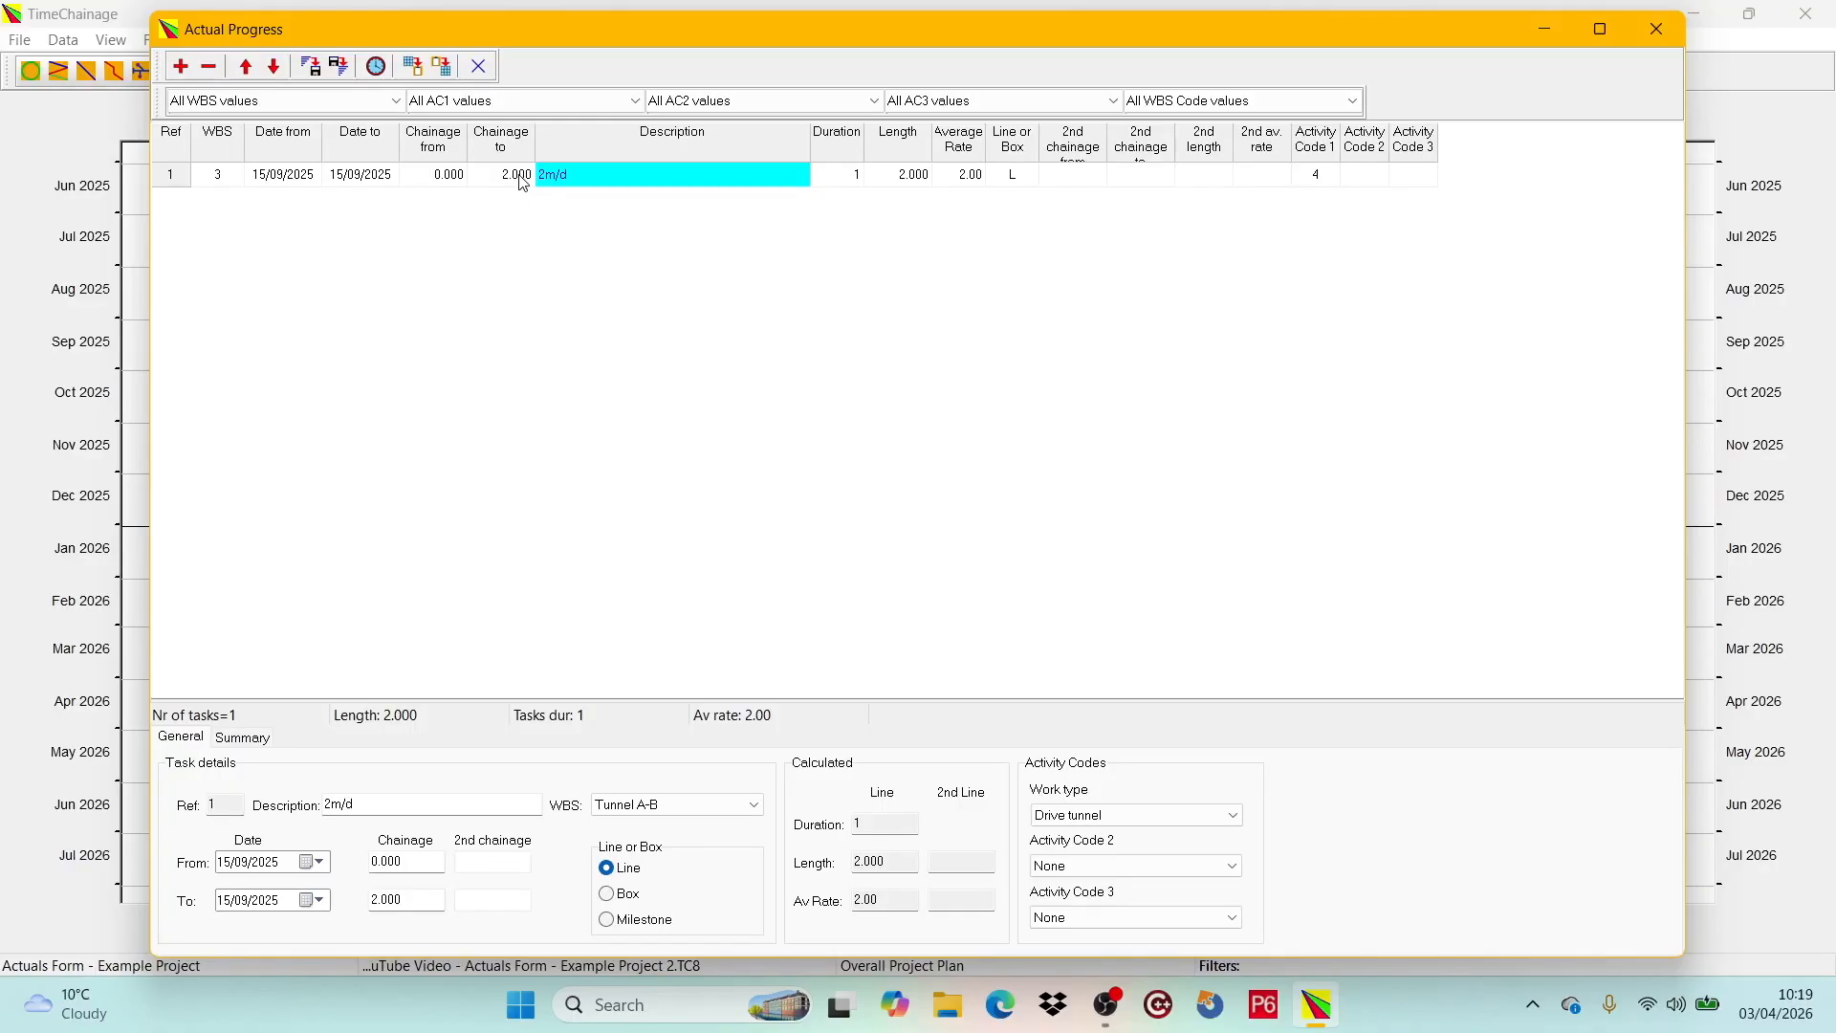
# - Add a second actual task with an end chainage of 3.5 and the description 1.5m/d
pyautogui.click(181, 67)
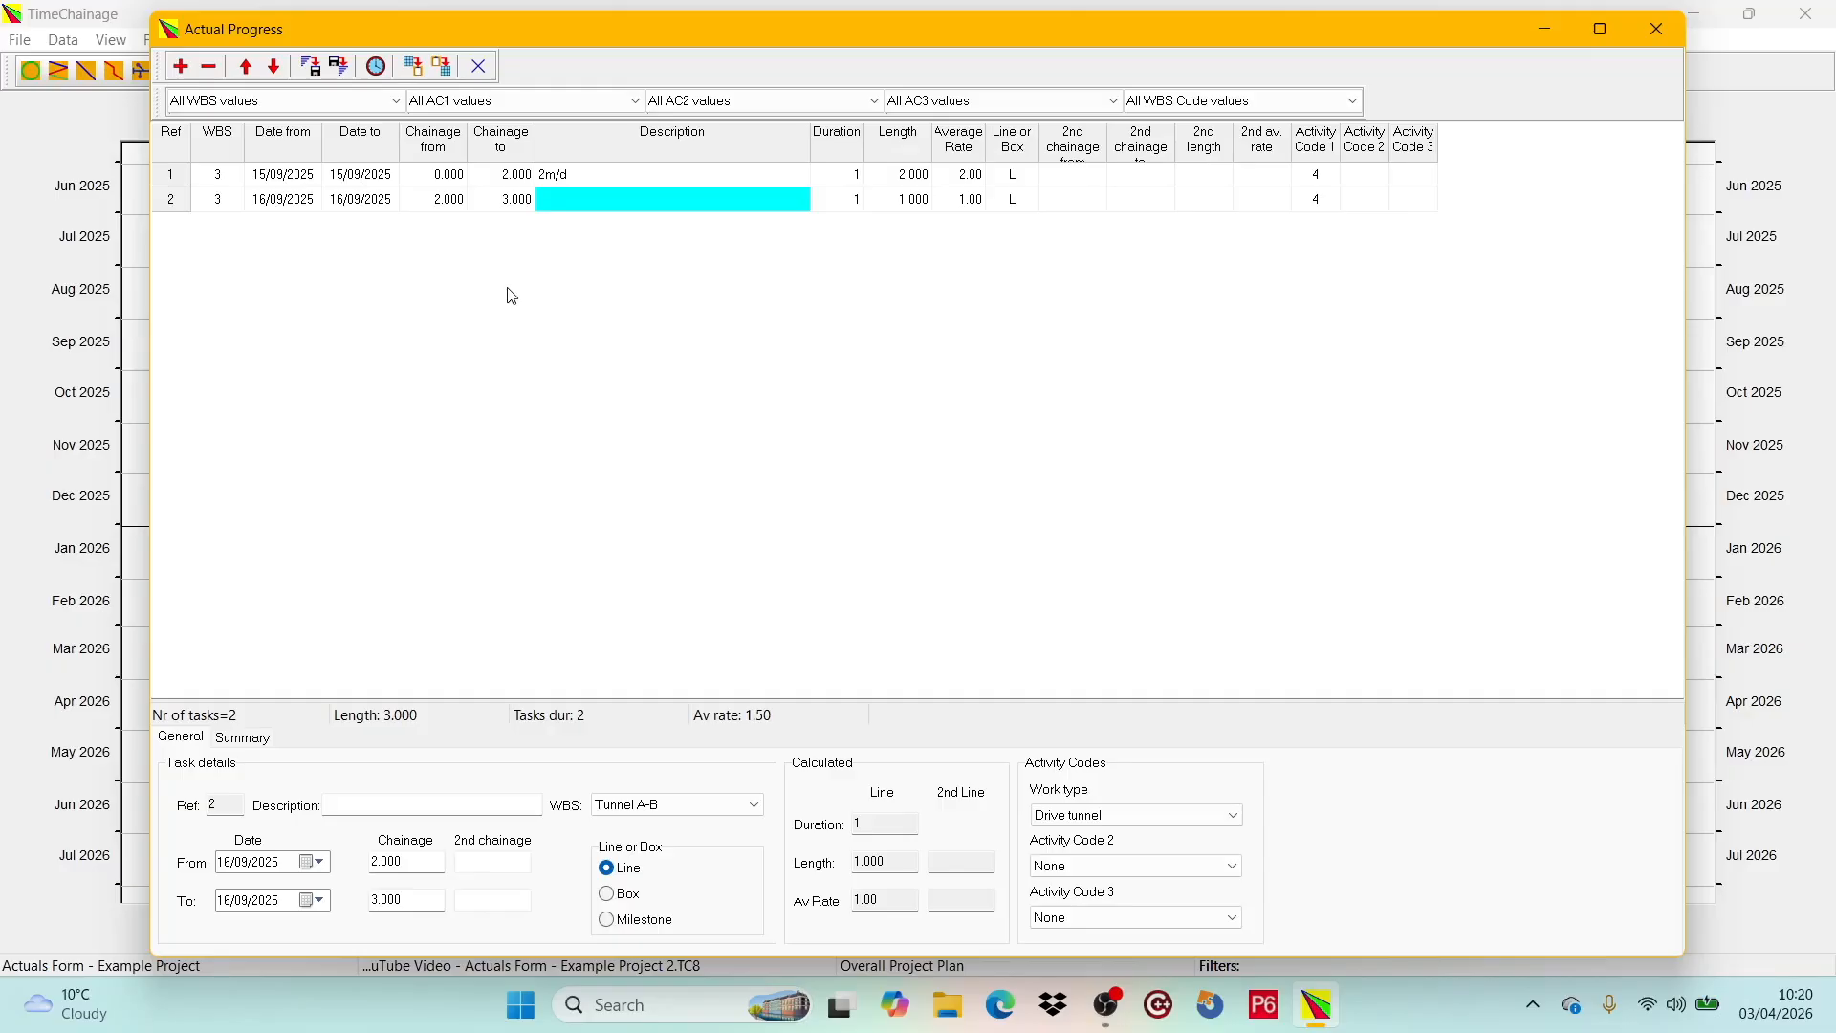
pyautogui.click(512, 203)
pyautogui.write('3.5')
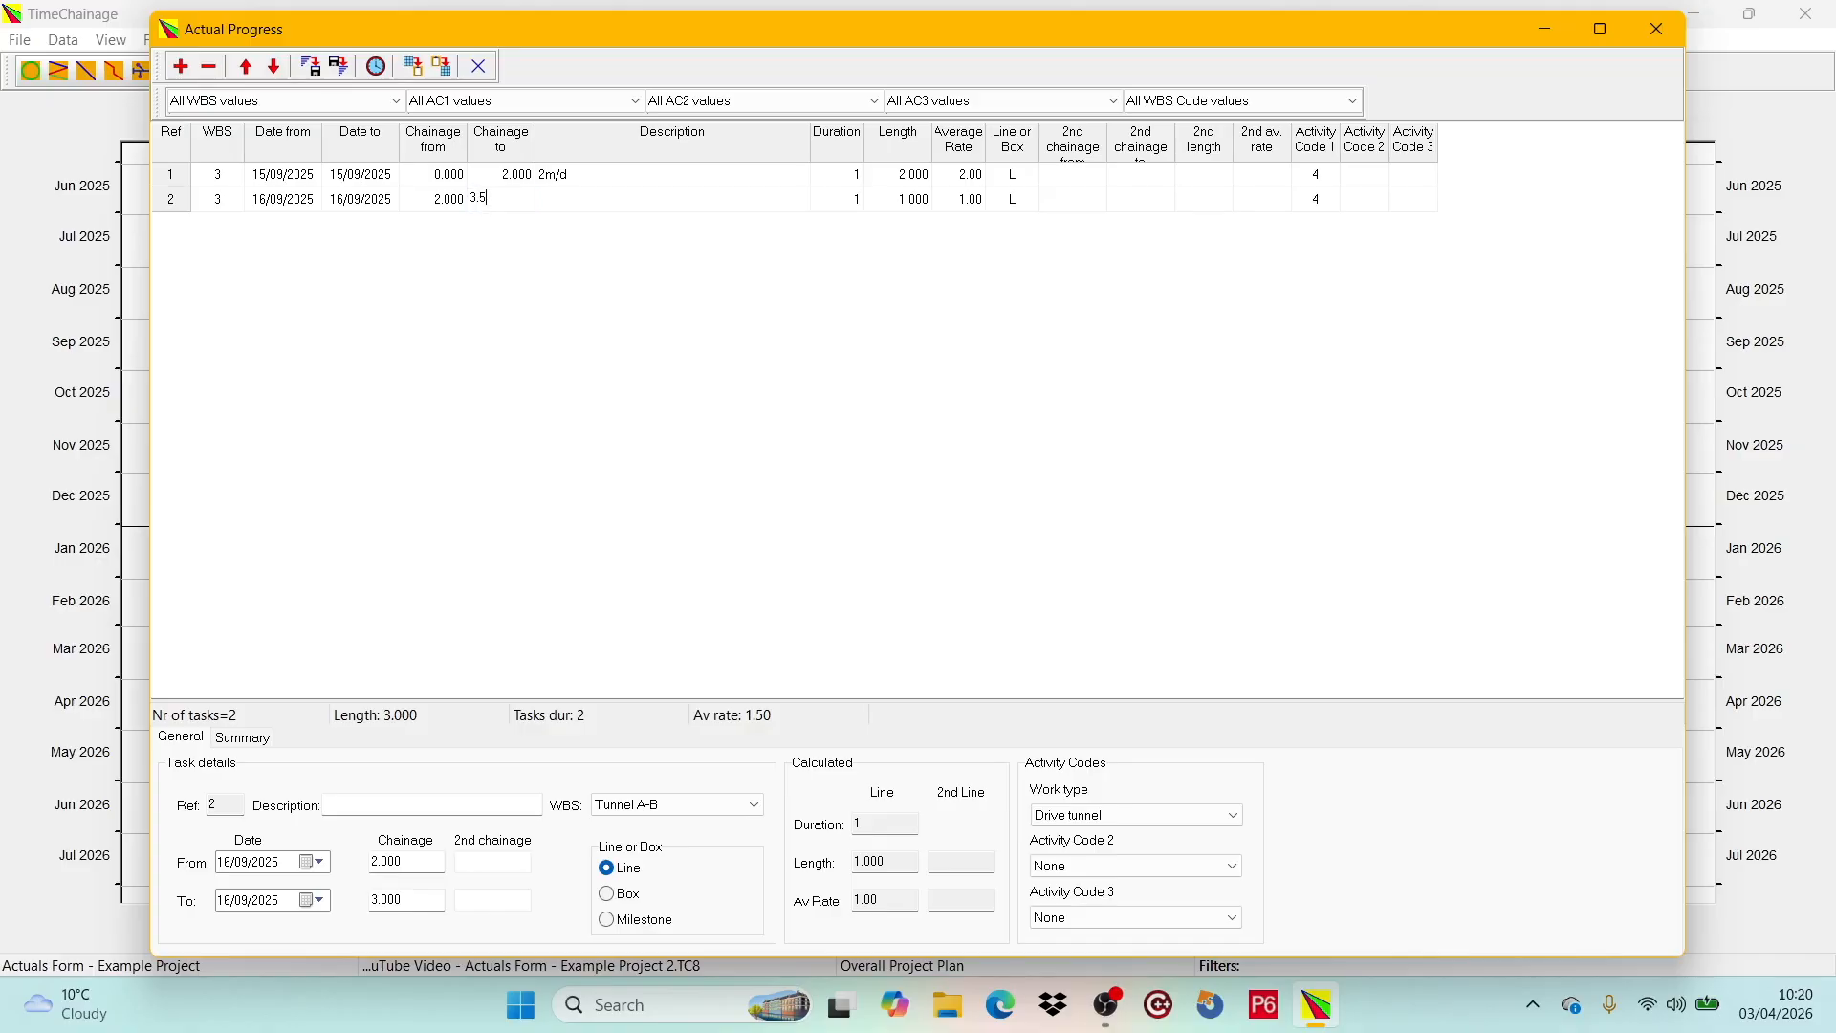
pyautogui.press('Return')
pyautogui.click(569, 205)
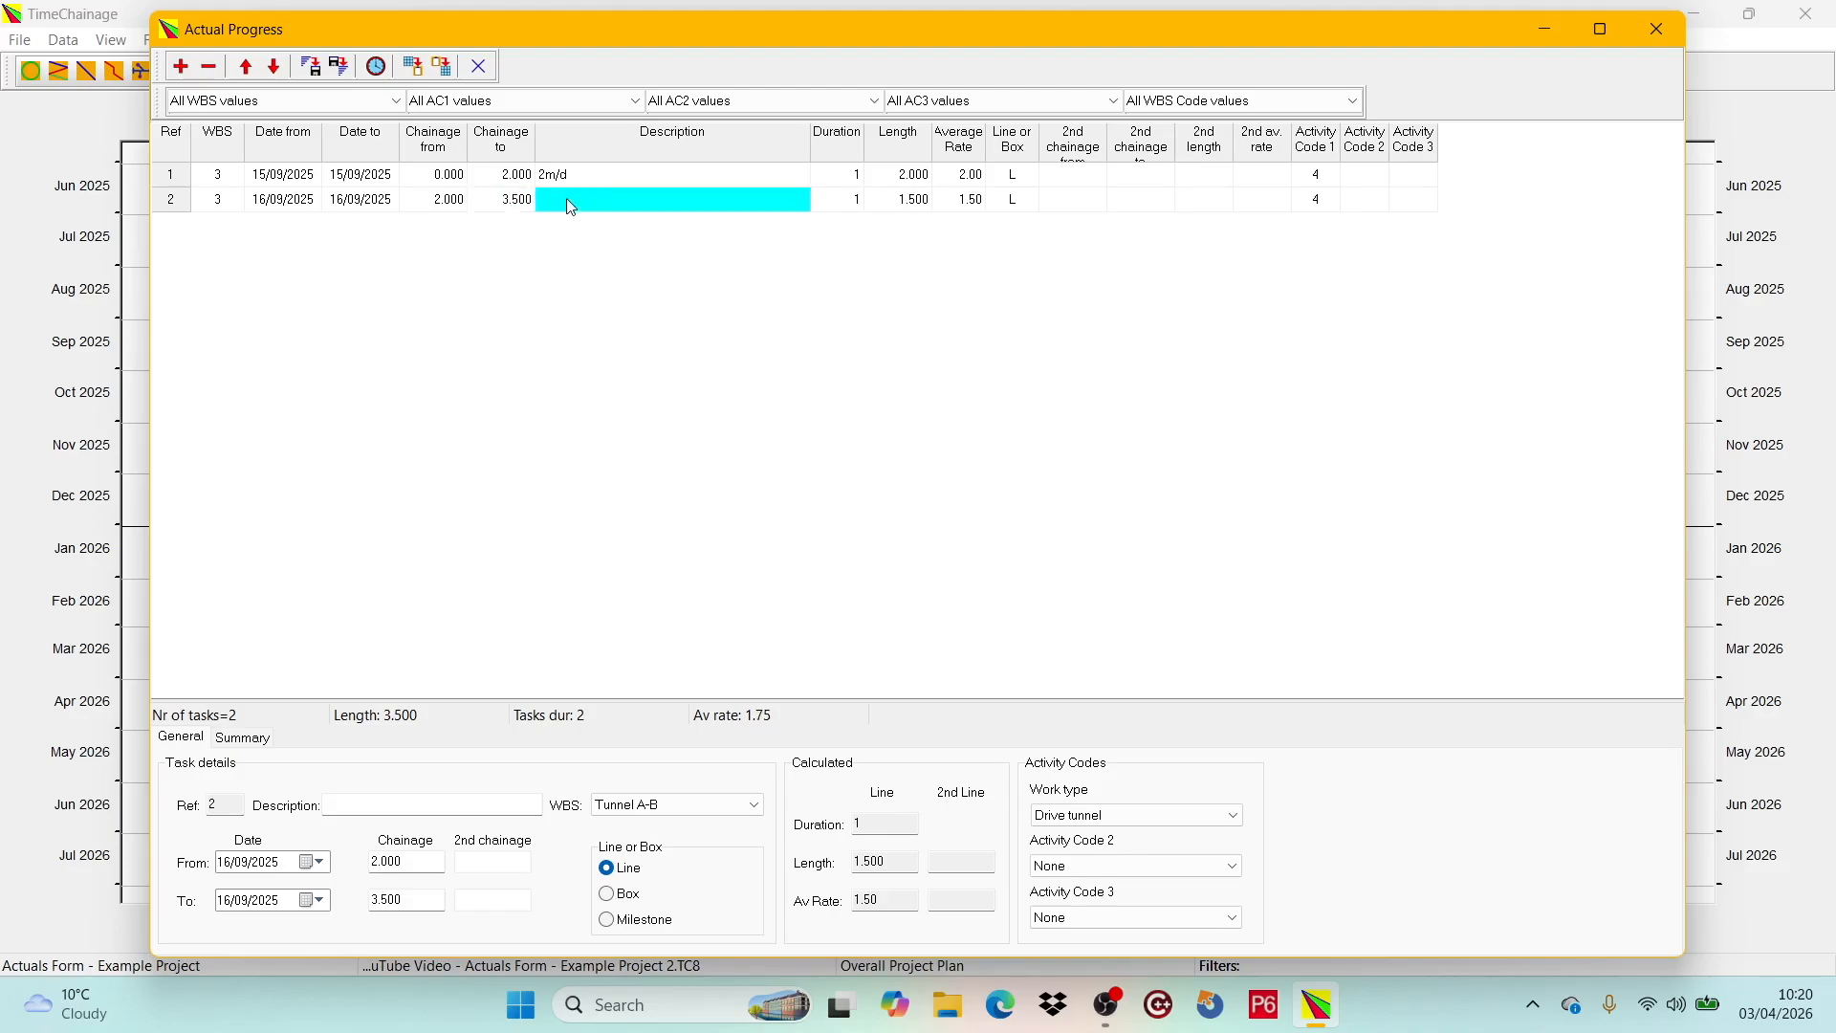
pyautogui.write('1.5m/d')
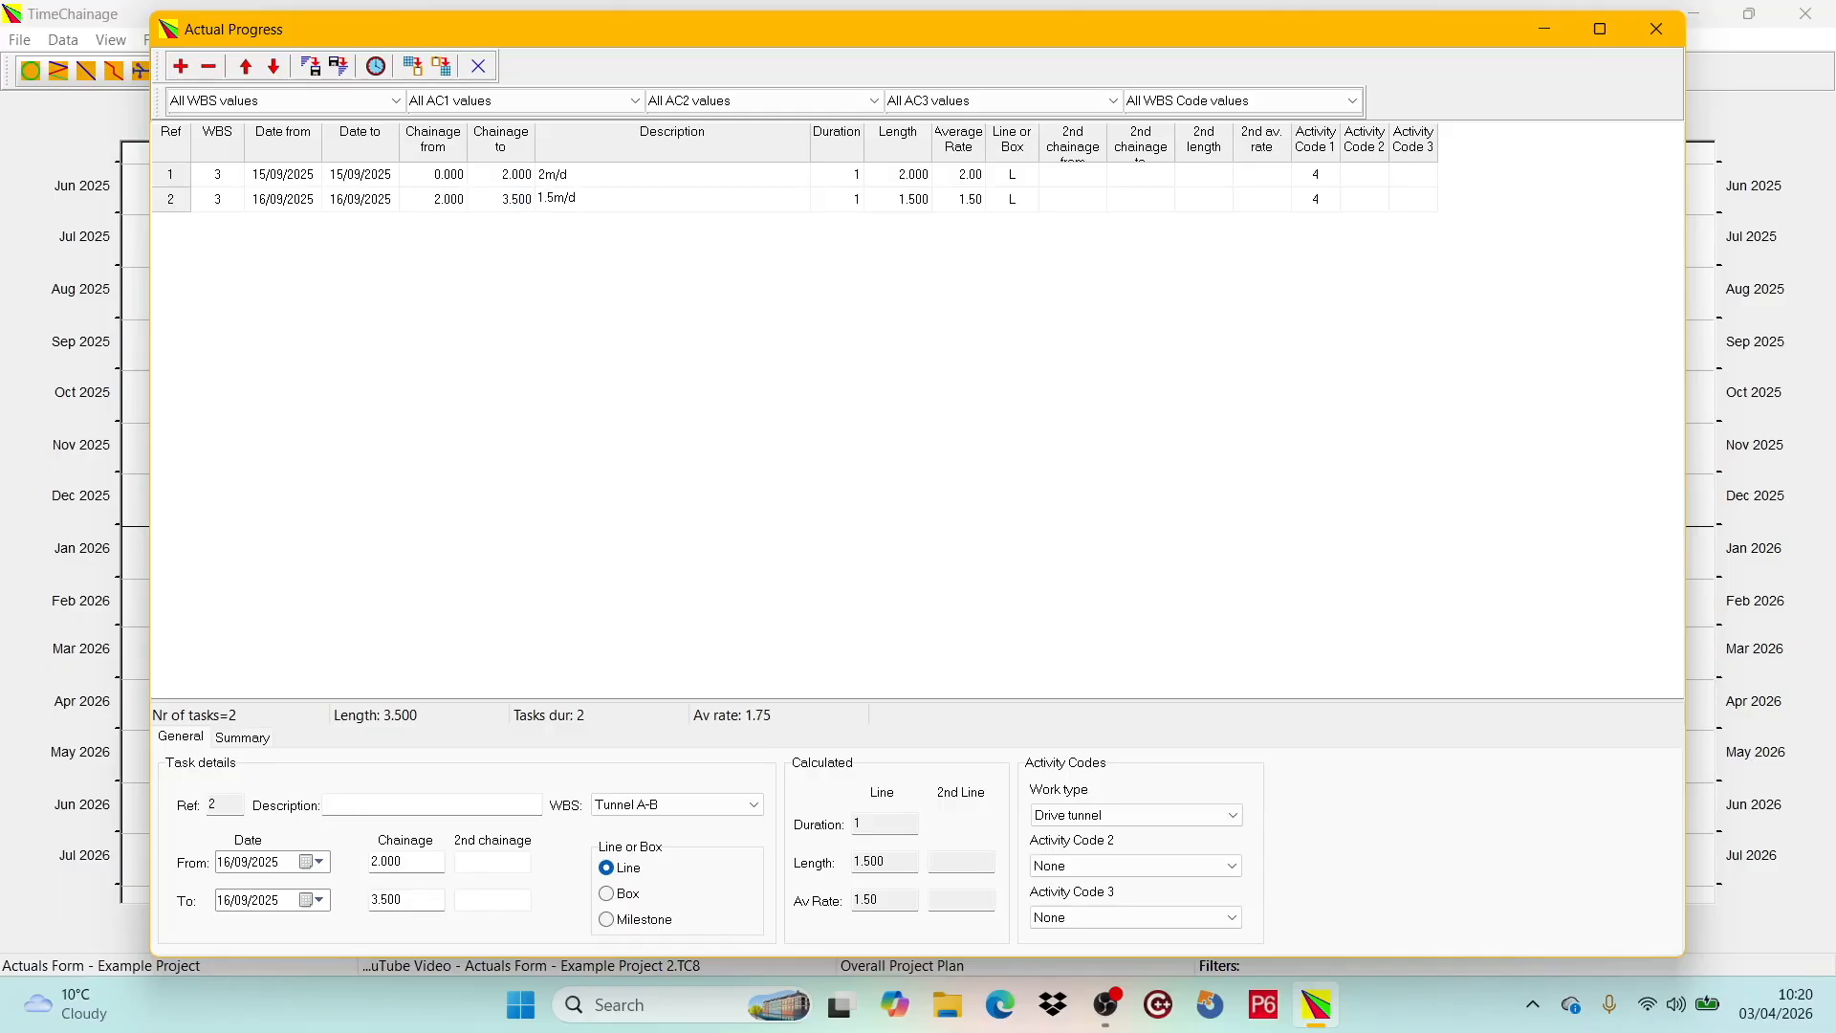
pyautogui.press('Return')
# - Add a third actual task and set its end date to 21/09/2025
pyautogui.click(314, 208)
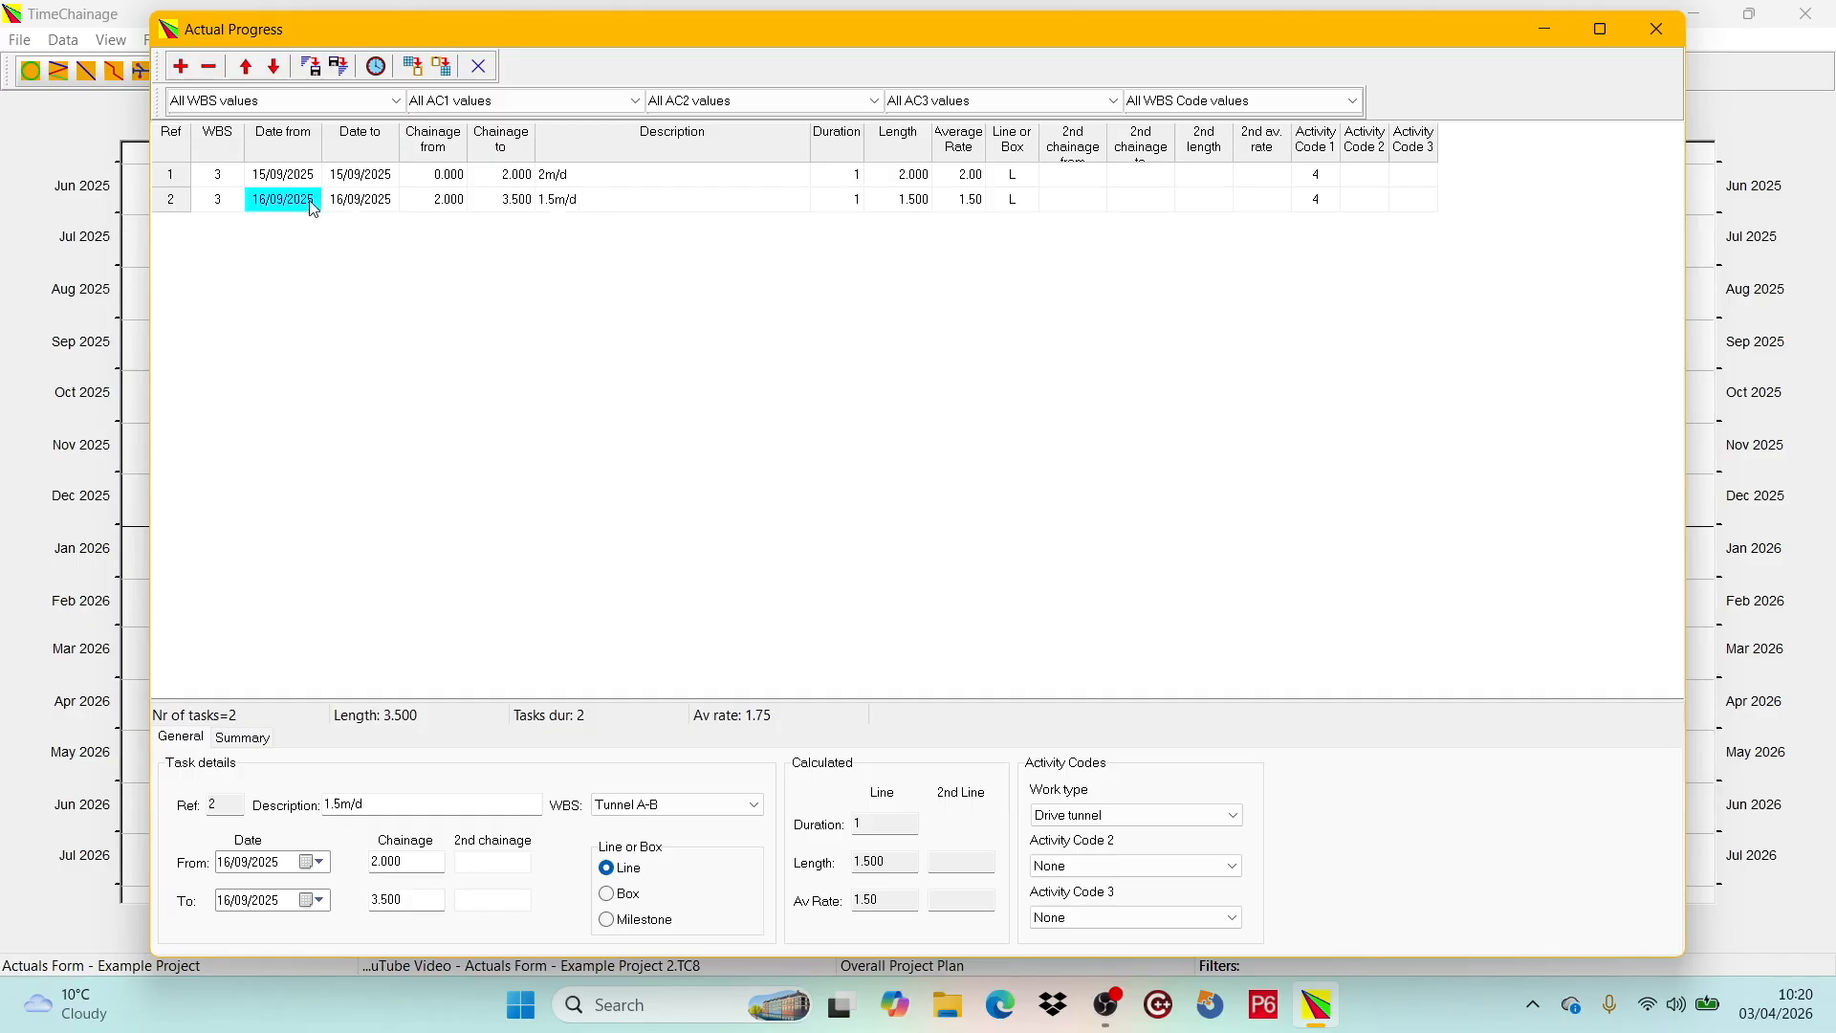
pyautogui.press('Down')
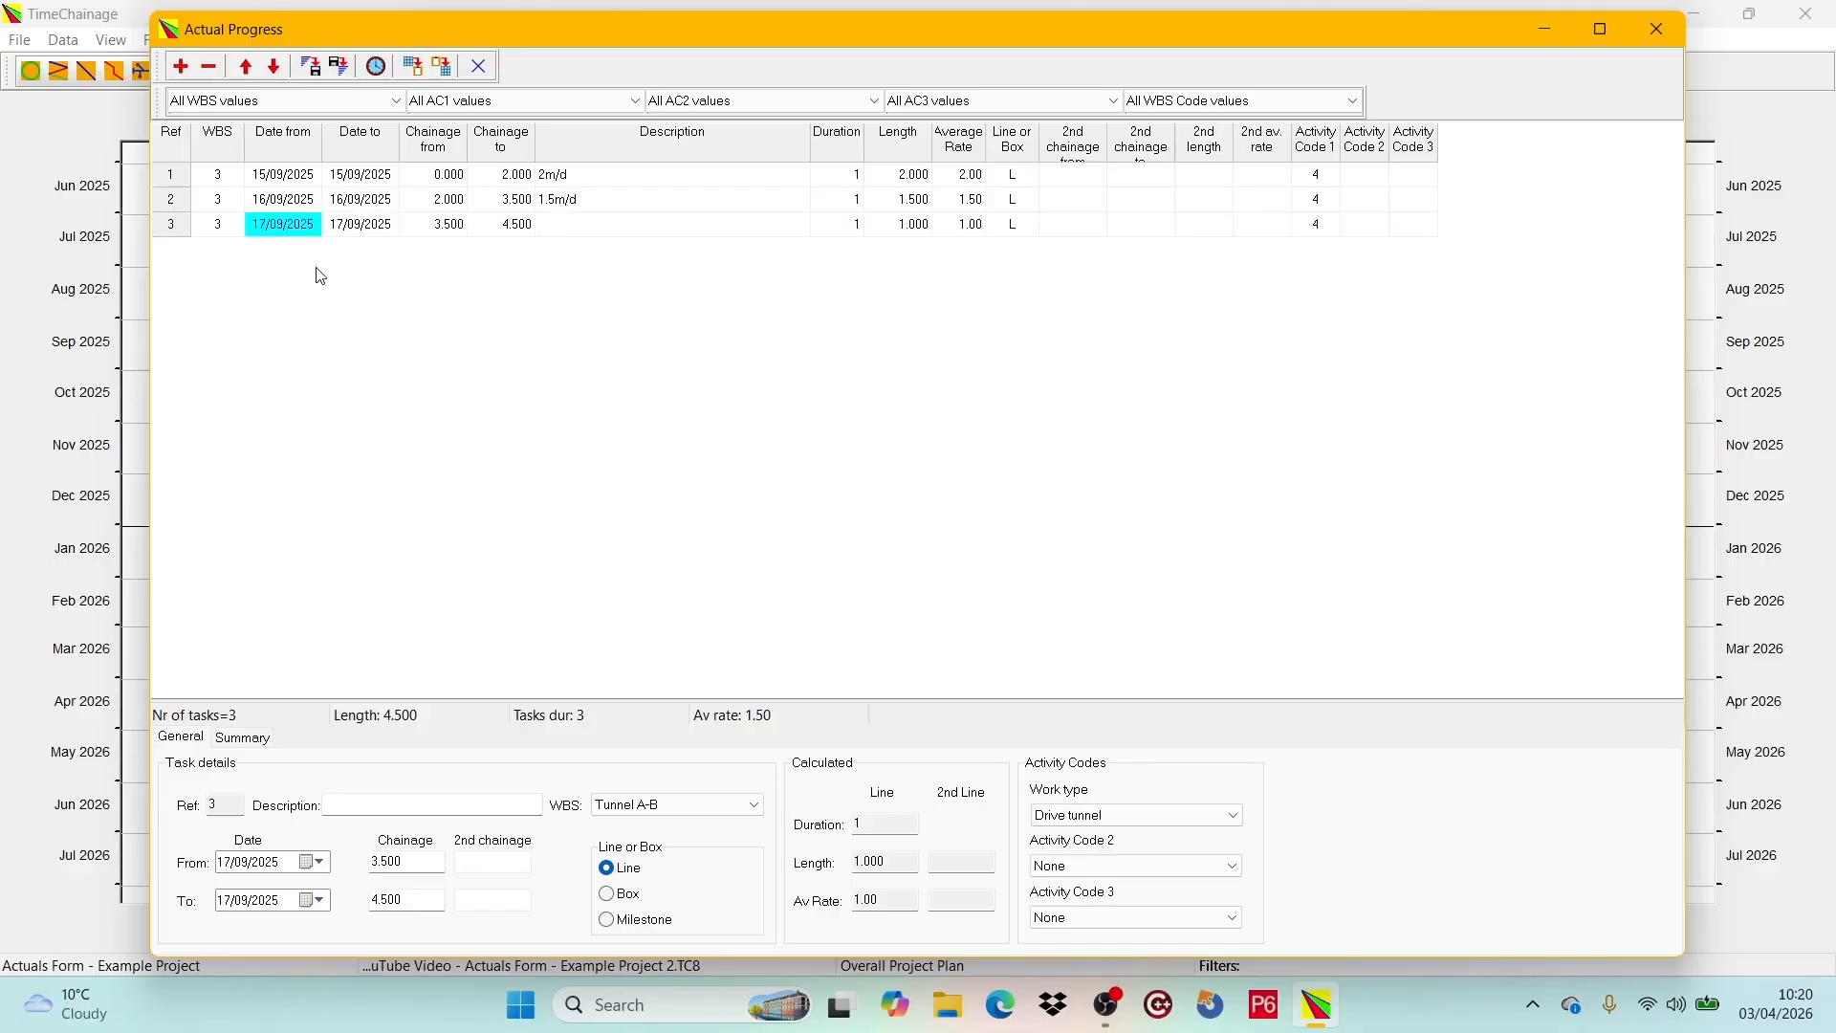
pyautogui.click(374, 227)
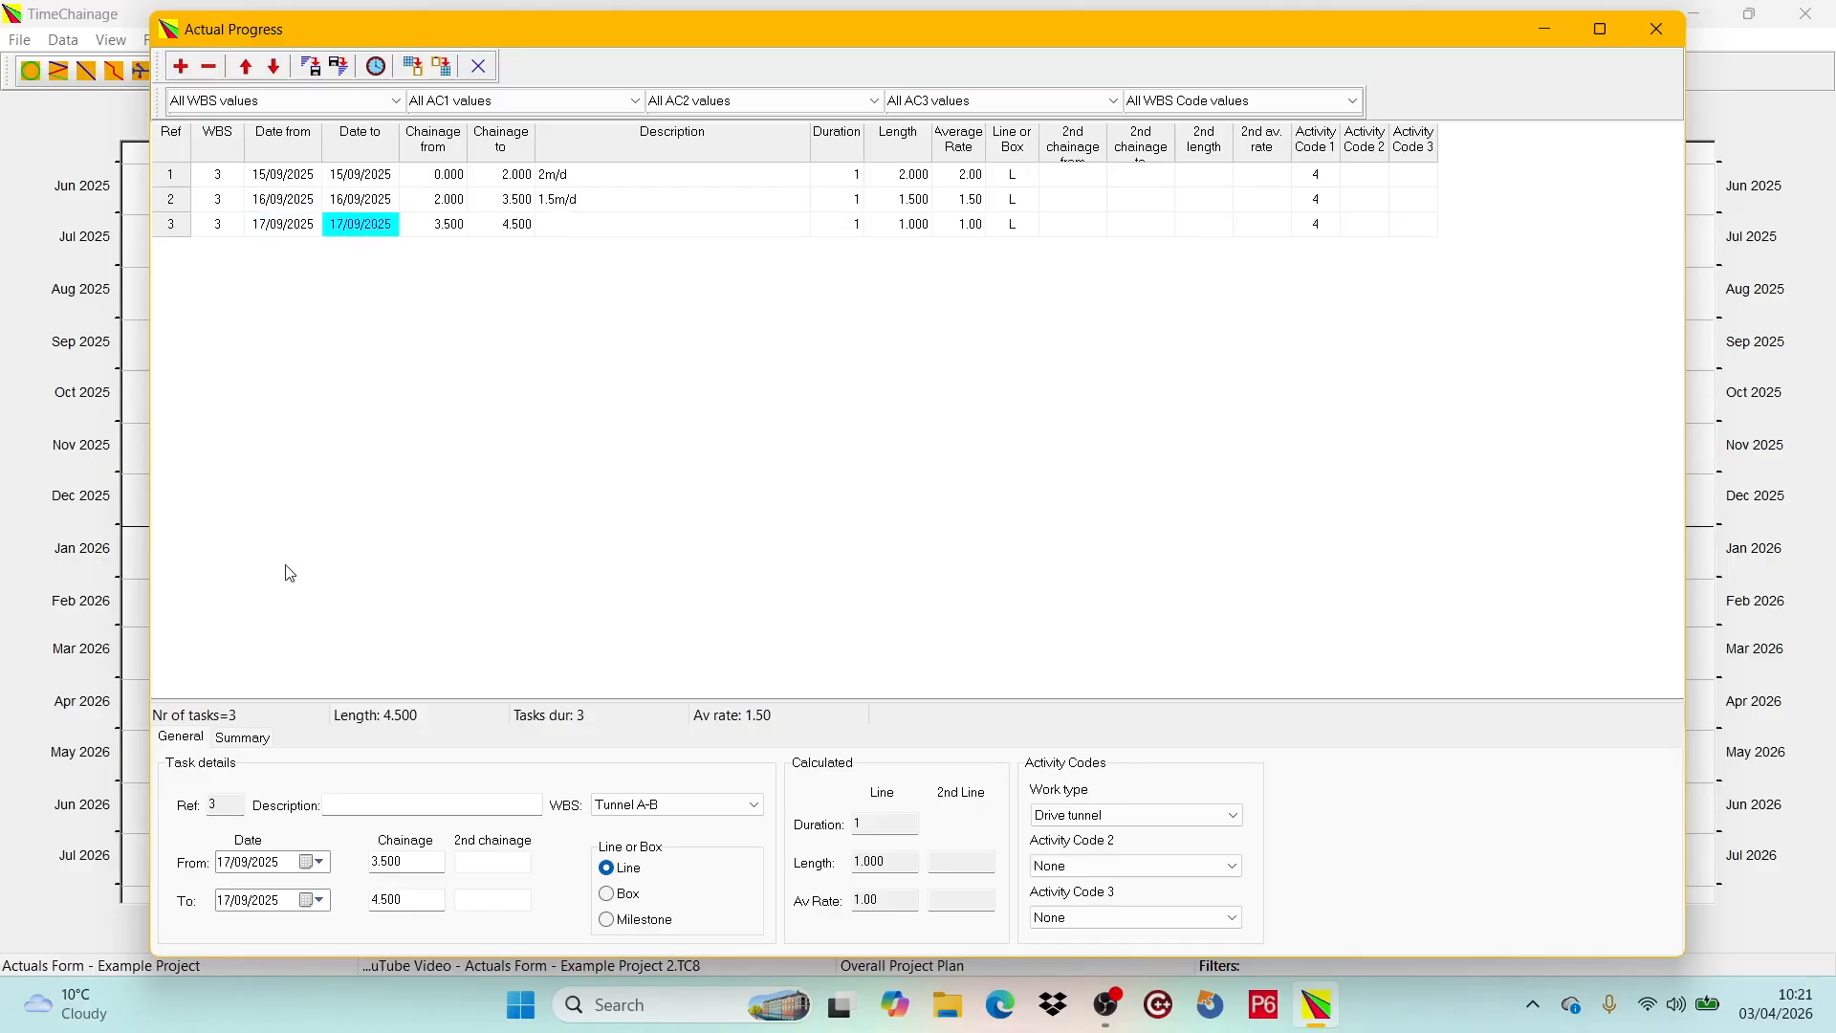
pyautogui.click(318, 900)
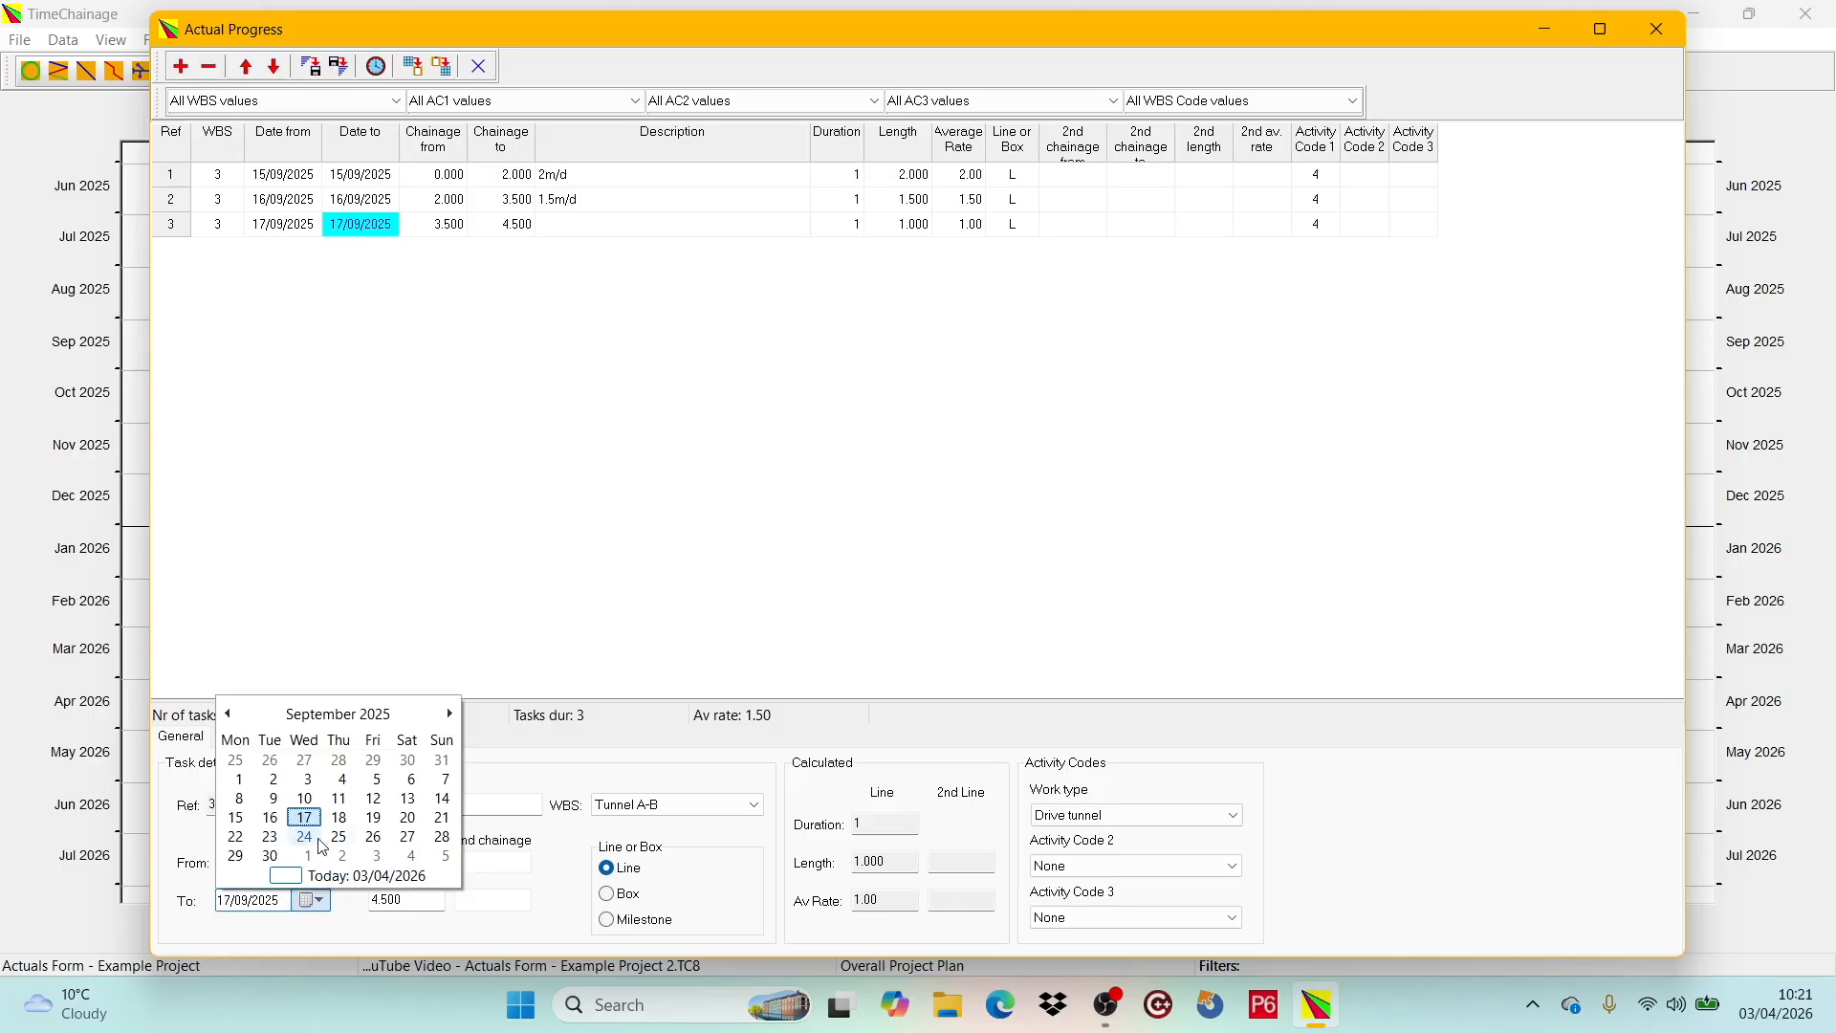
pyautogui.click(442, 818)
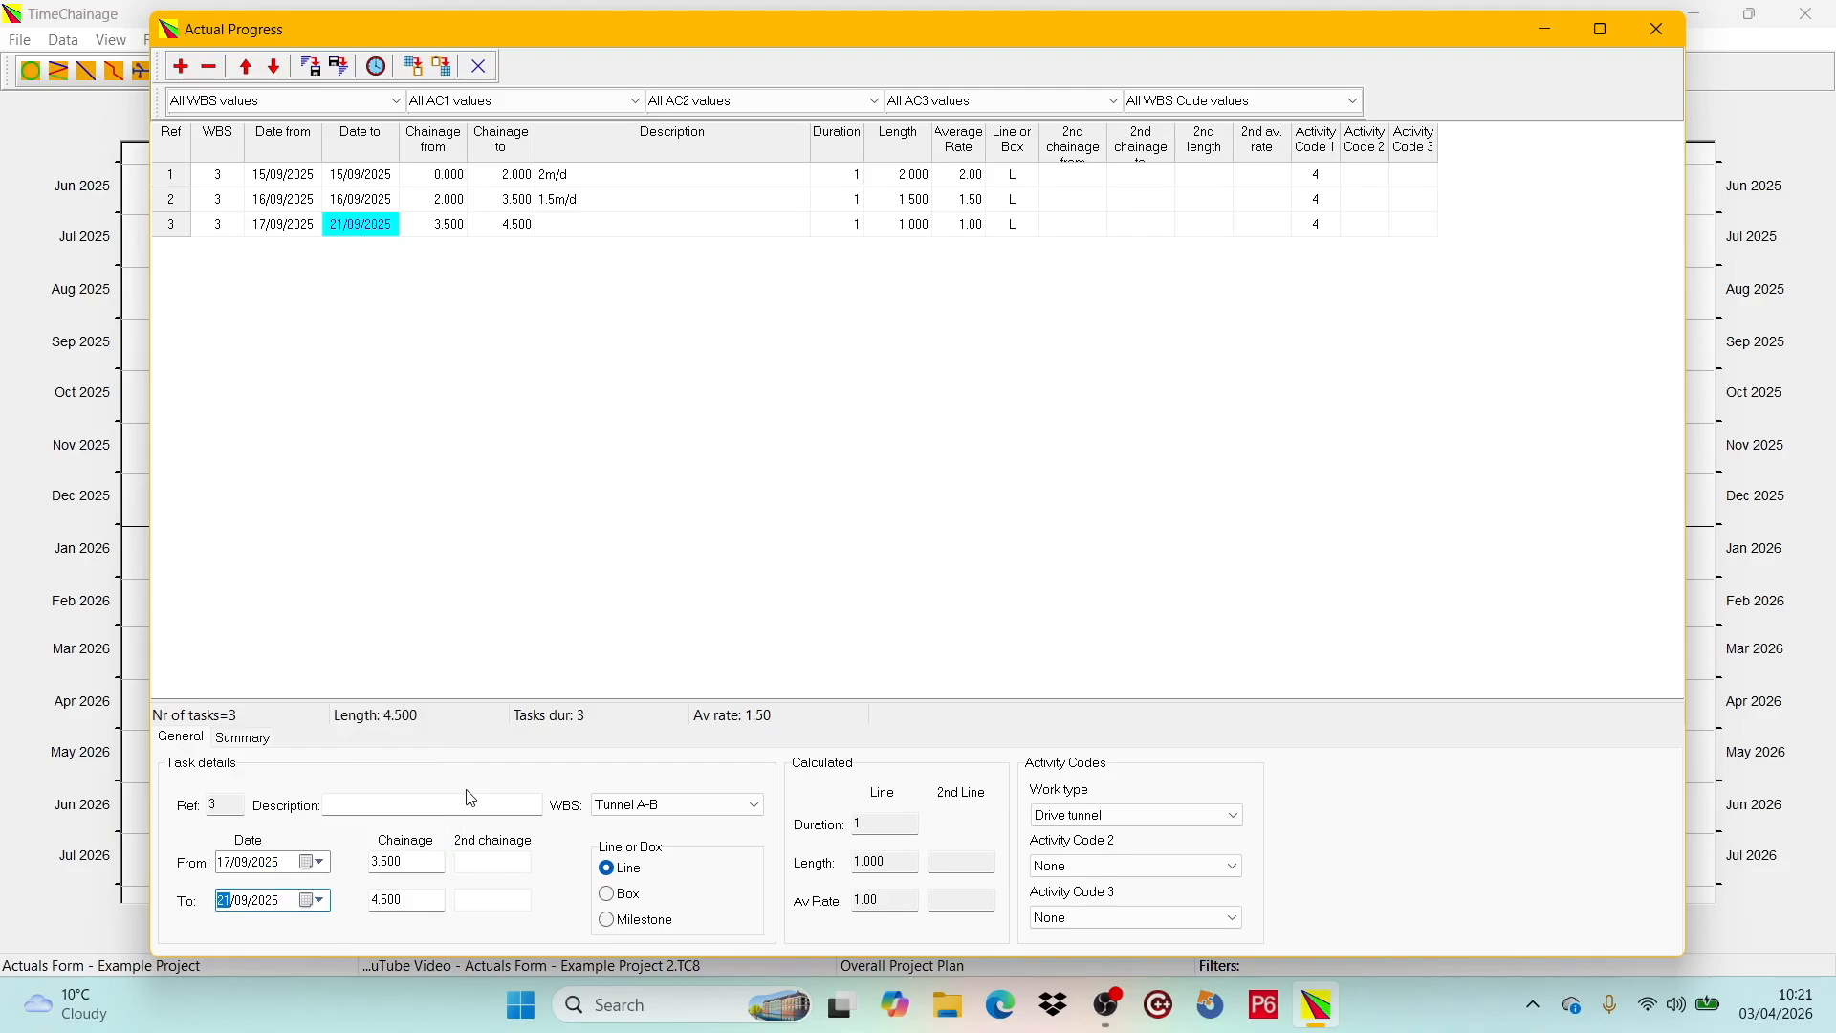
# - Set the third task's end chainage to 16 and its description to 2.5m/d
pyautogui.click(523, 226)
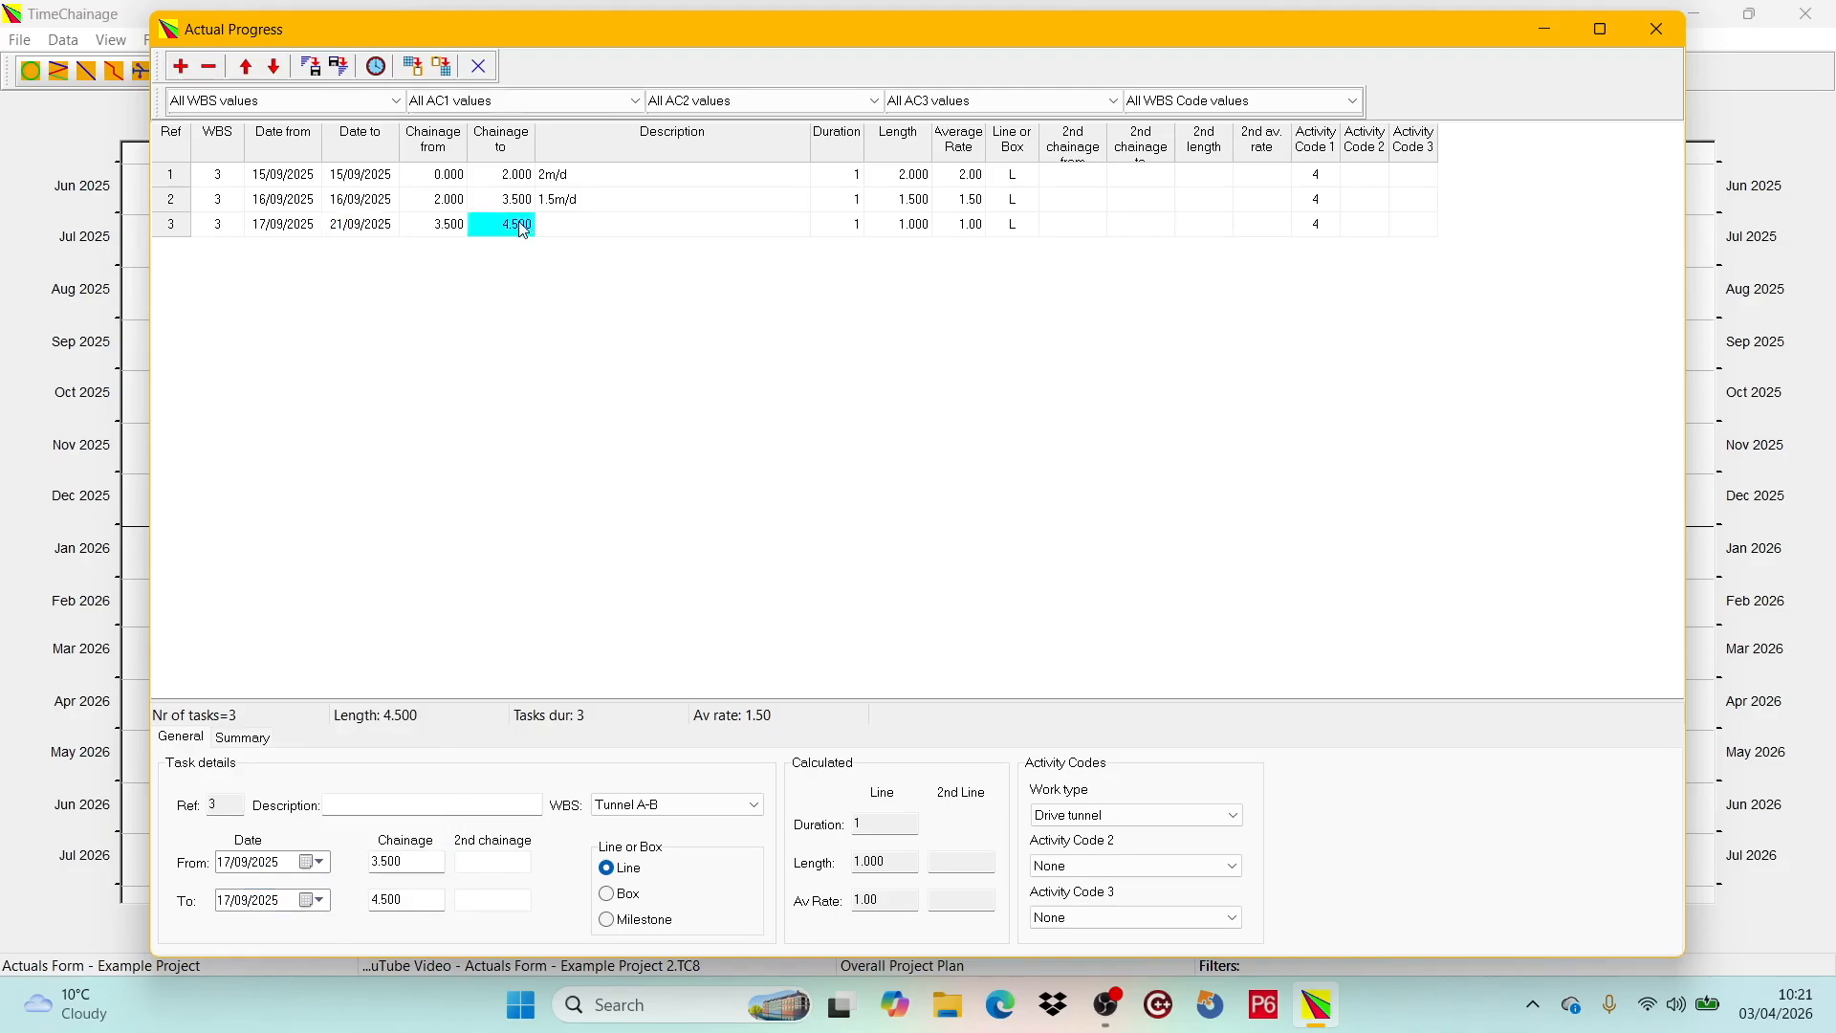
pyautogui.write('16')
pyautogui.press('Return')
pyautogui.click(610, 227)
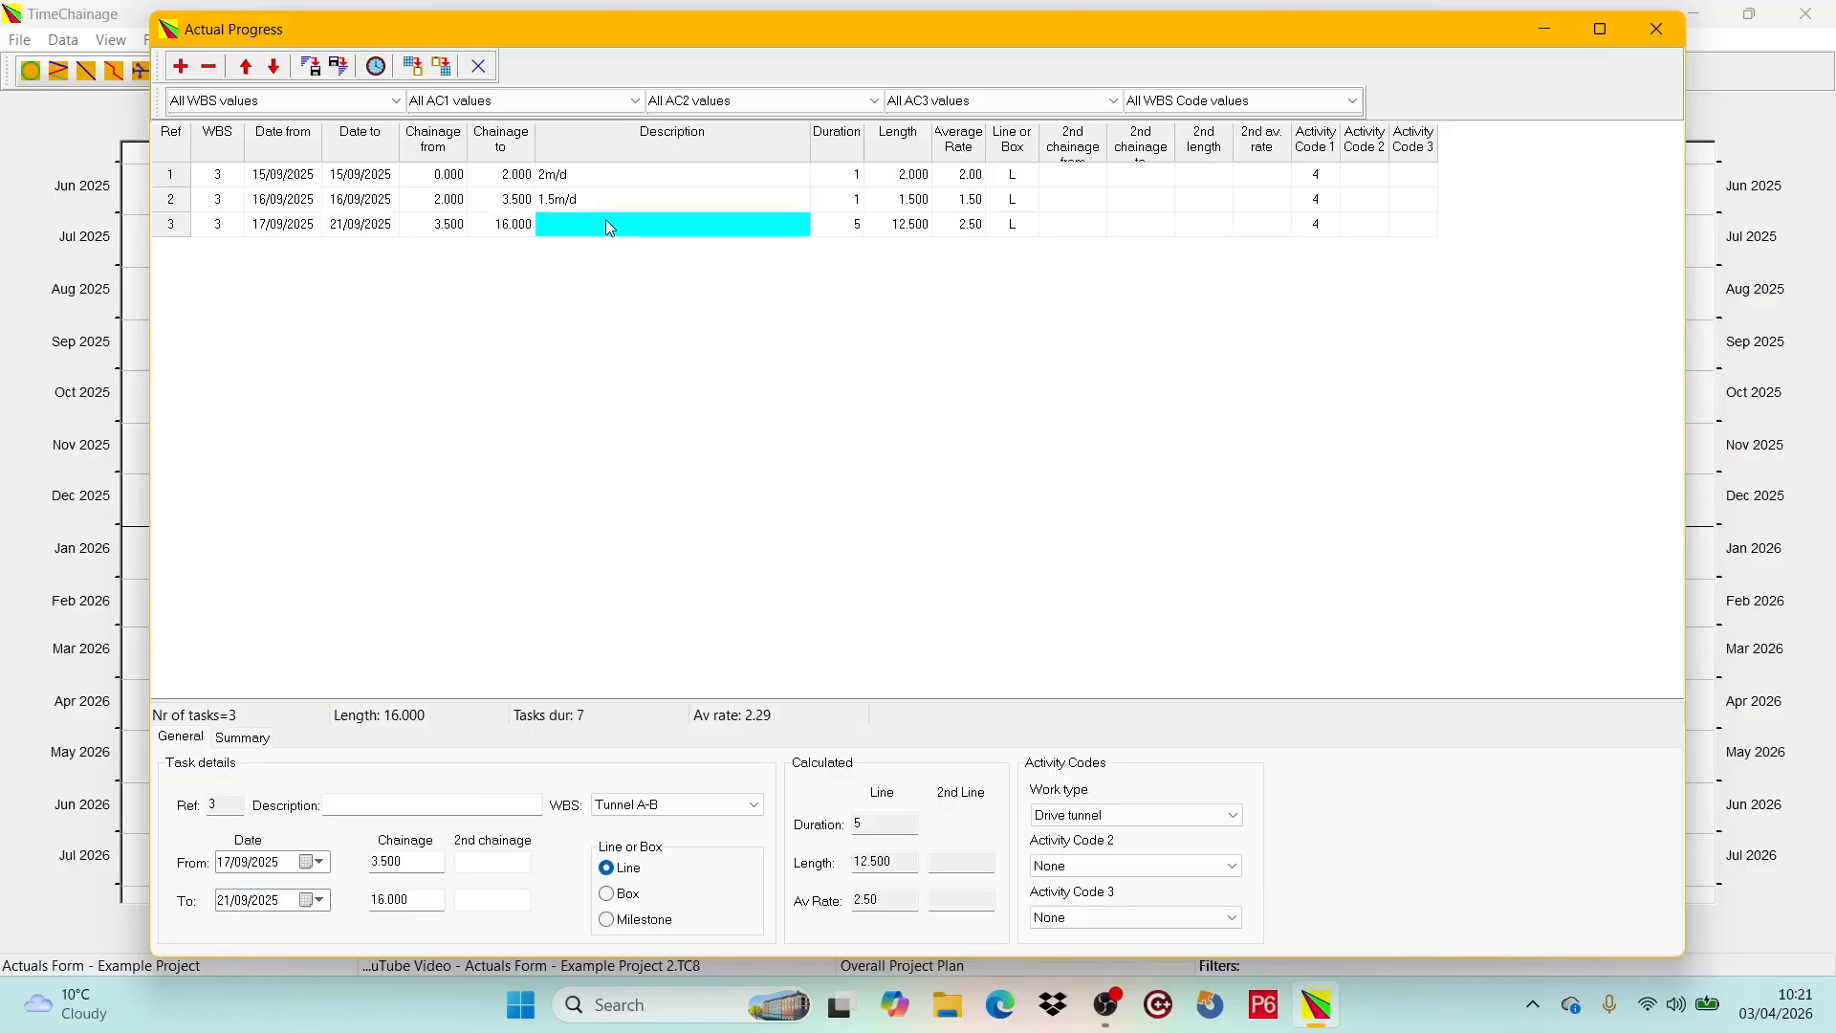
pyautogui.write('2.5m/d')
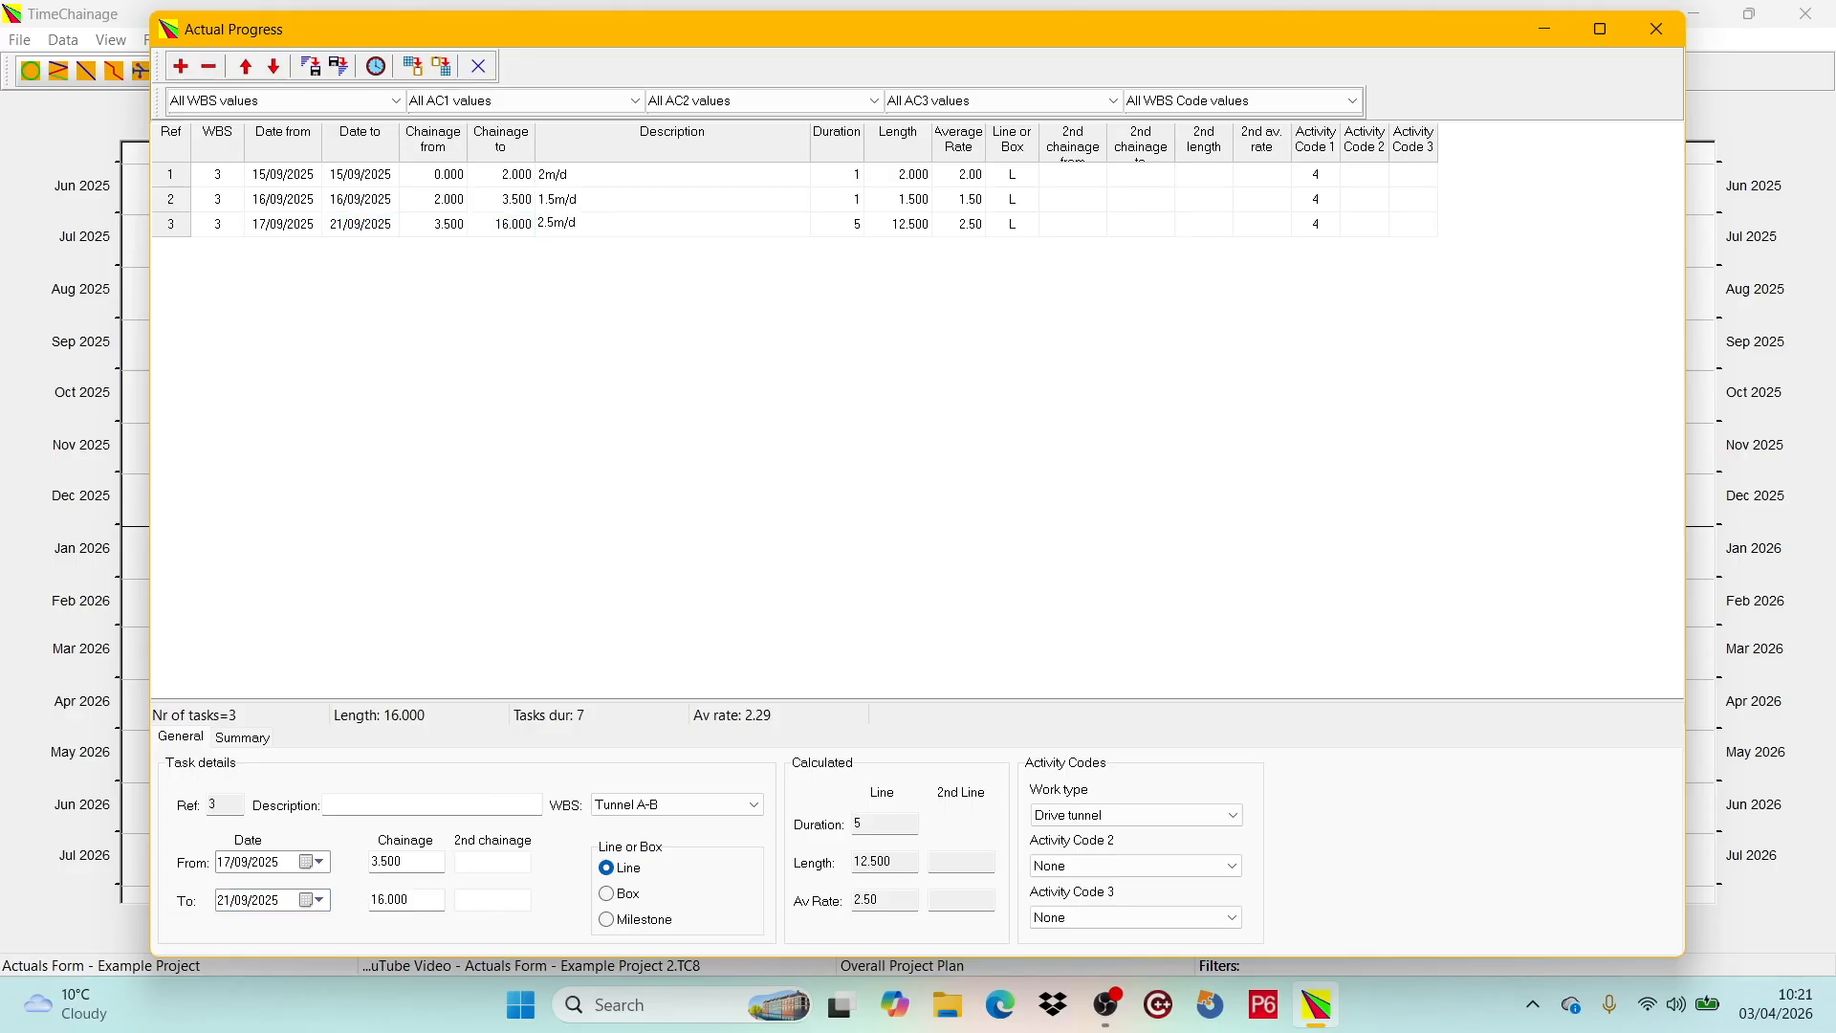
pyautogui.press('Return')
# - Add a fourth actual task and set its end date to 28/09/2025
pyautogui.press('Down')
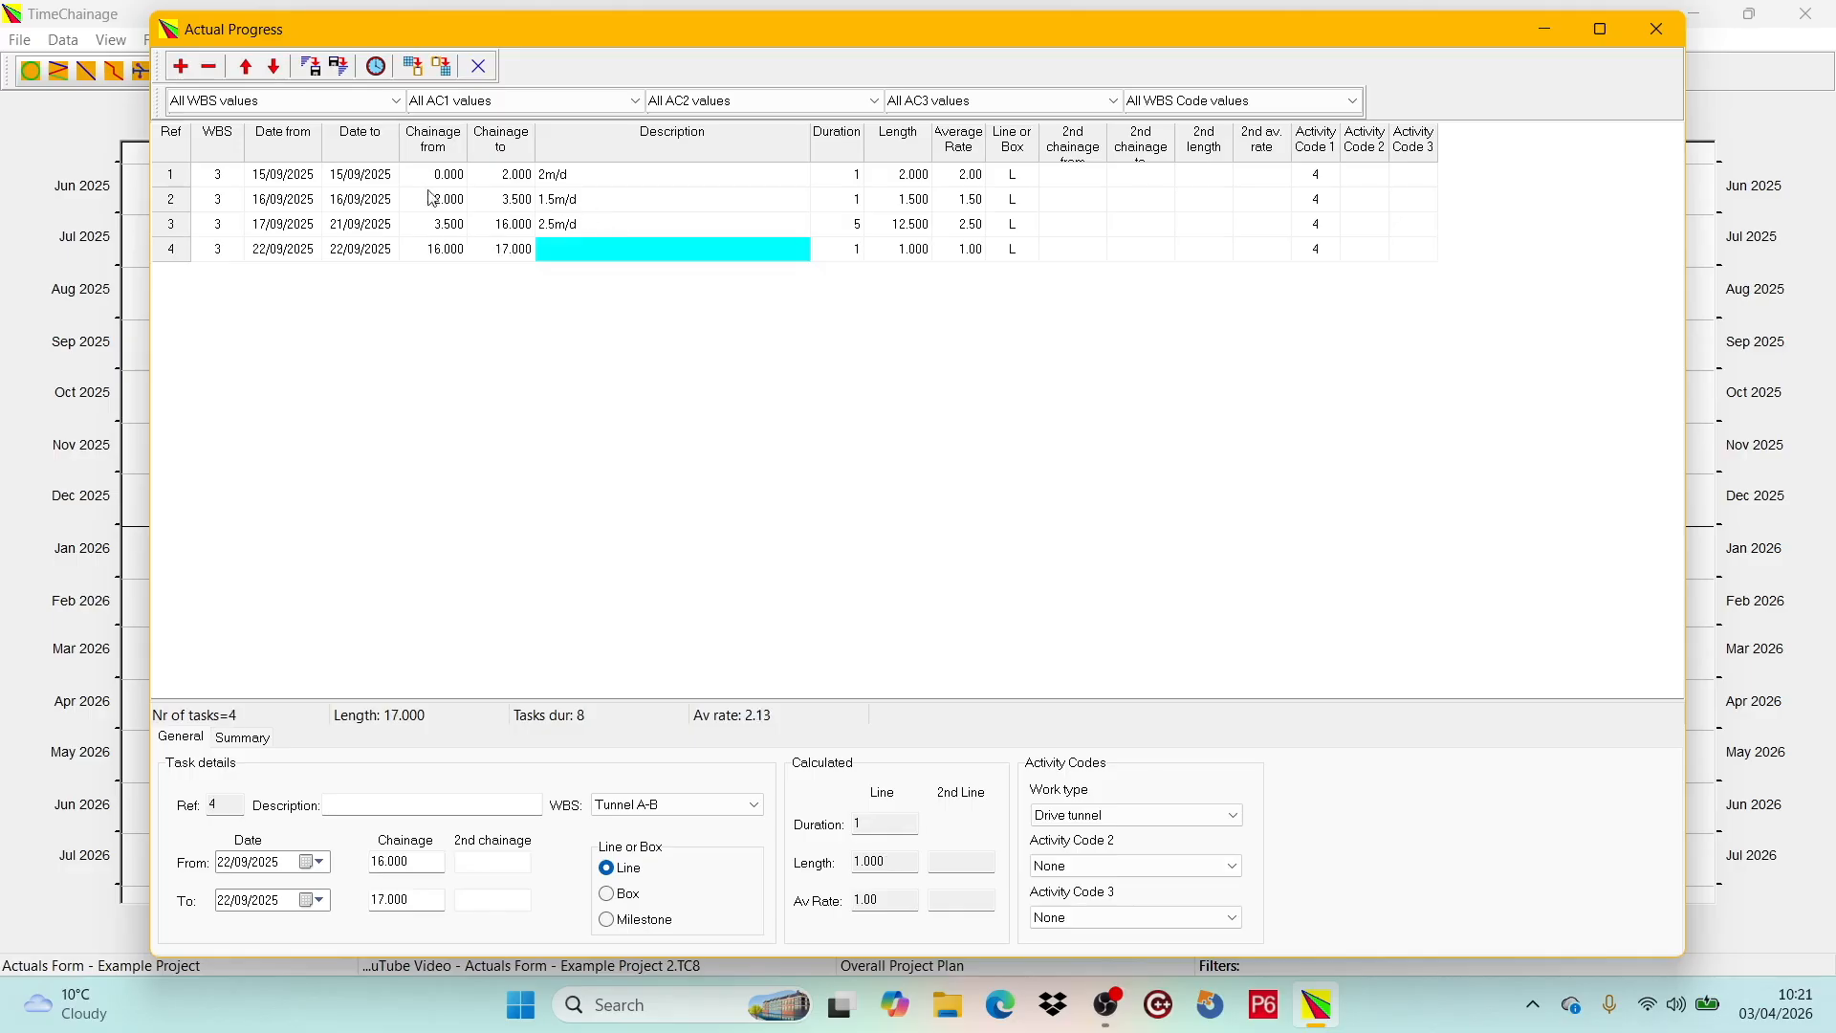
pyautogui.click(379, 250)
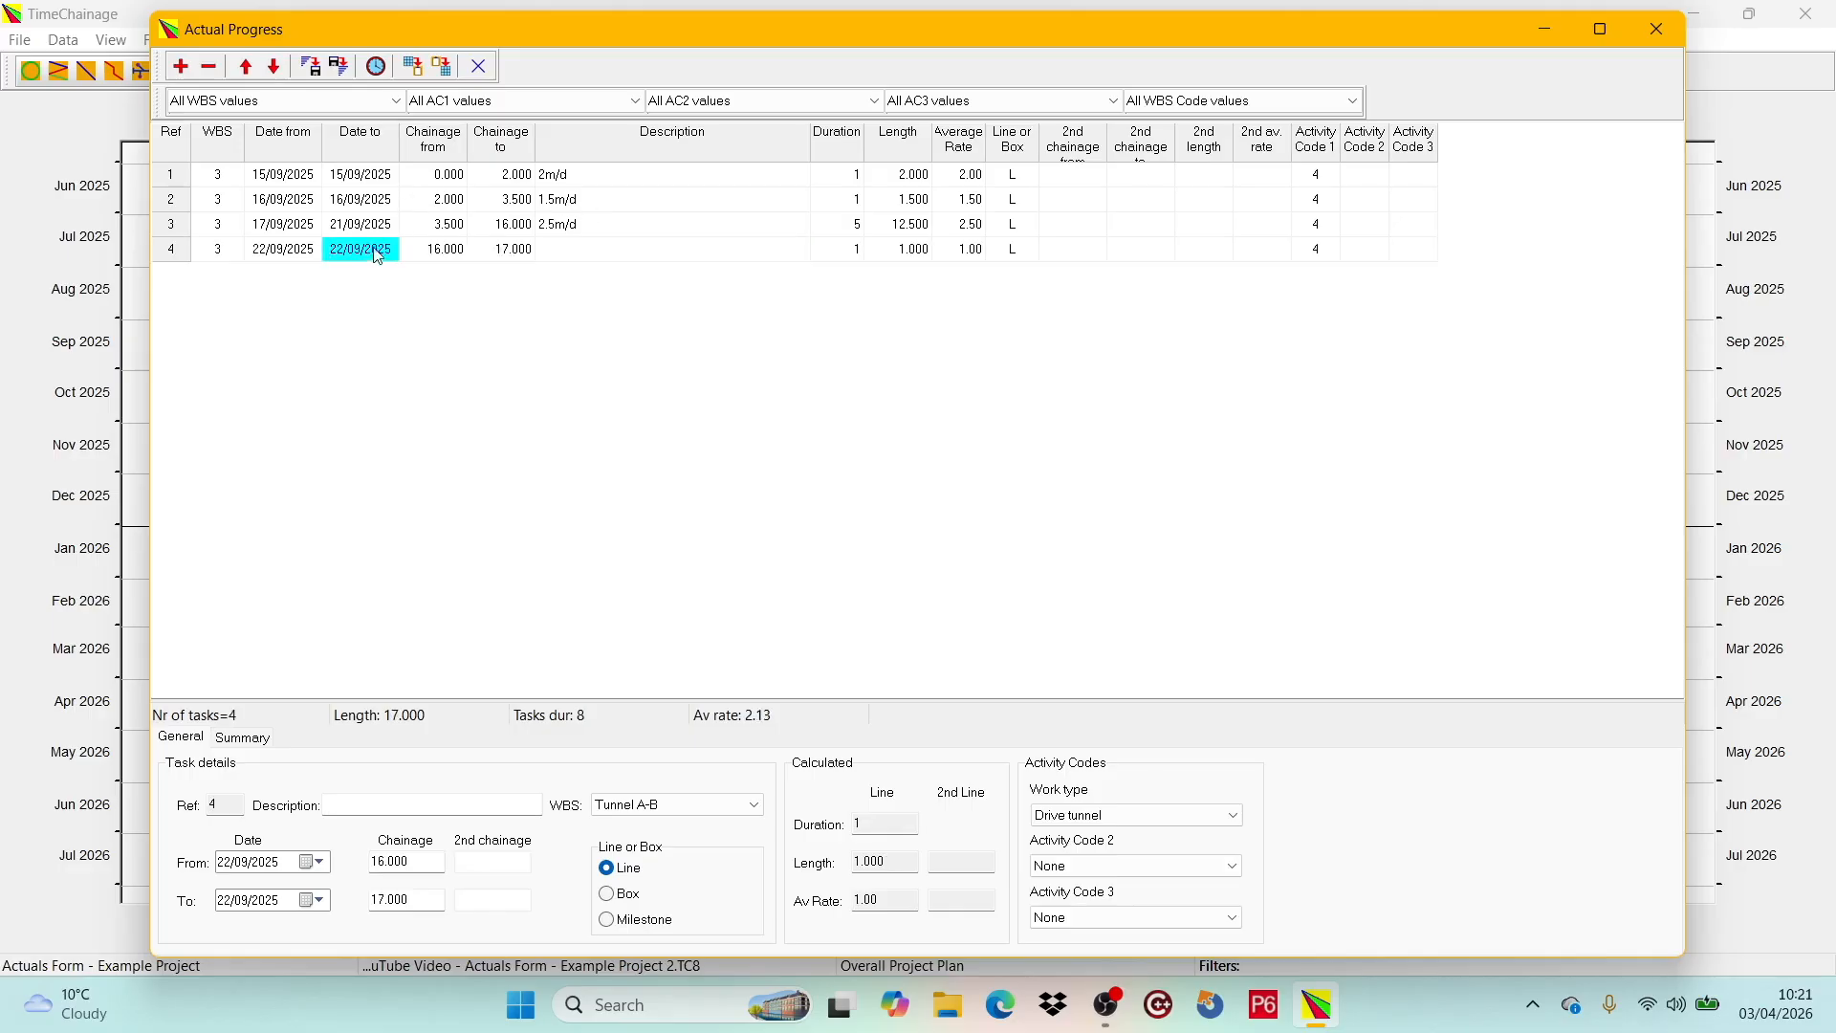
pyautogui.click(318, 900)
pyautogui.click(442, 838)
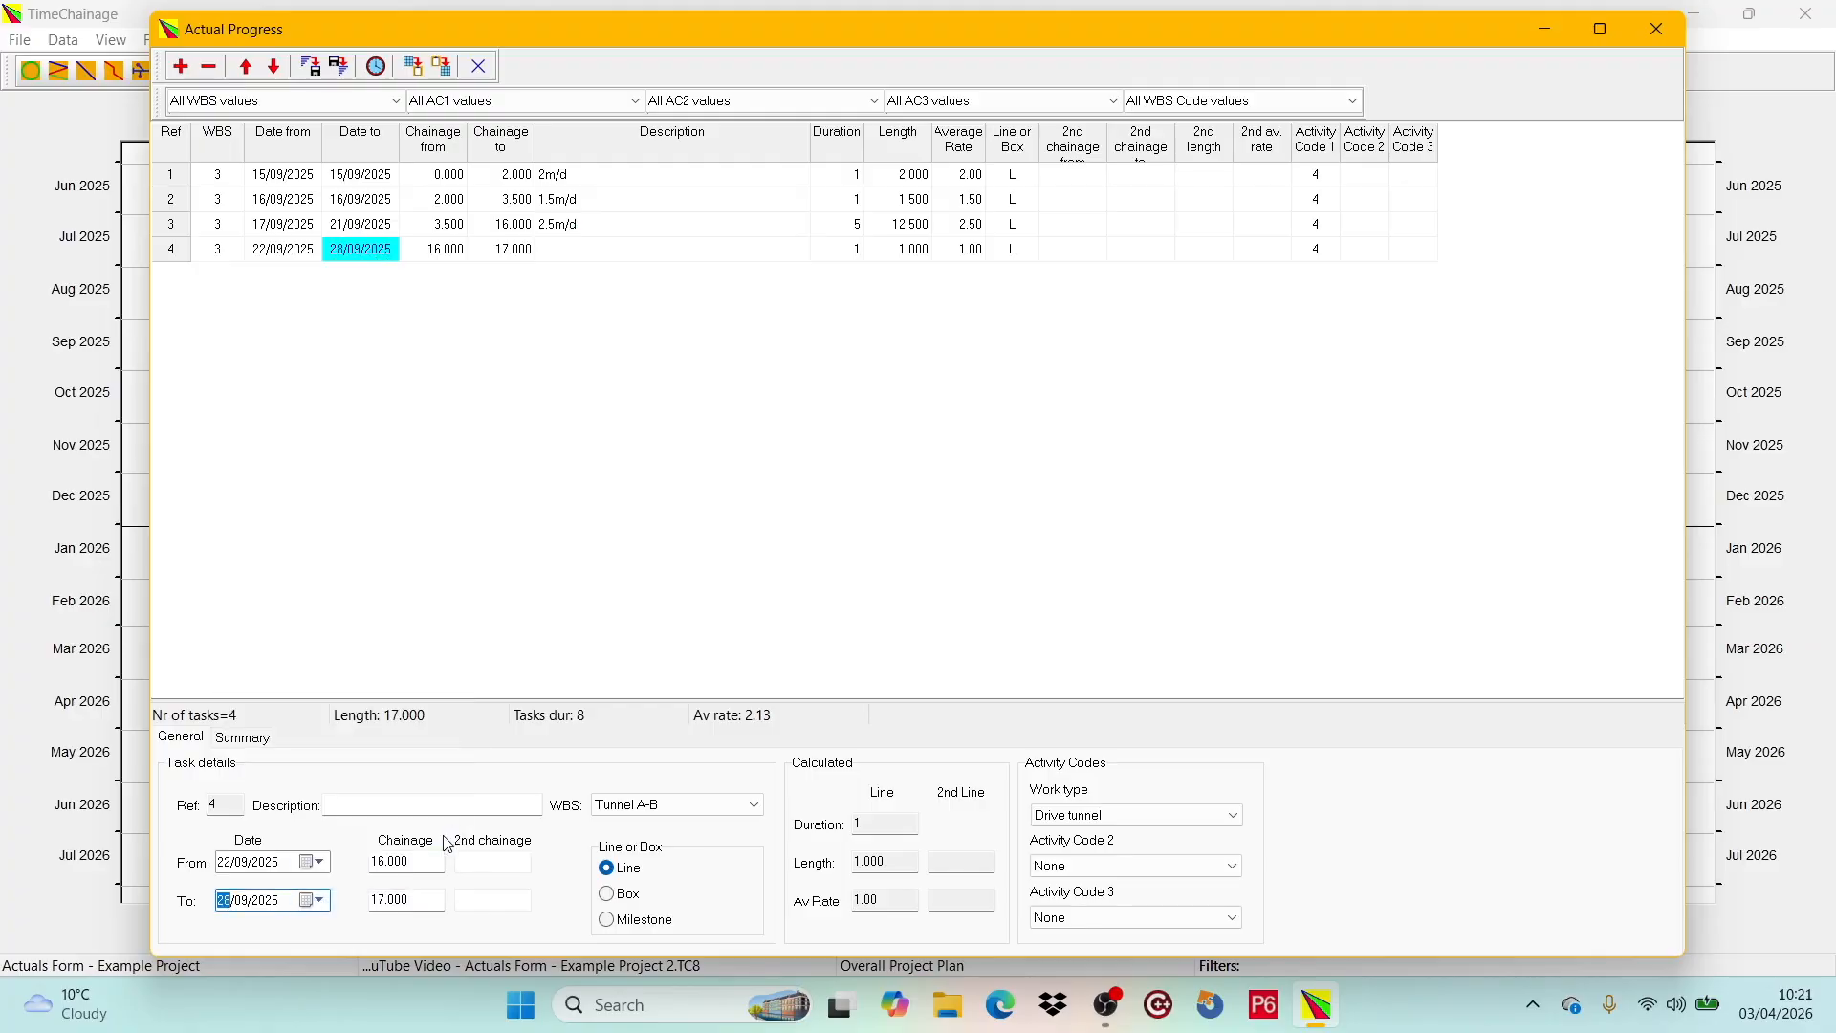
# - Set the fourth task's end chainage to 55 and its description to 5.6m/d
pyautogui.click(512, 253)
pyautogui.write('55')
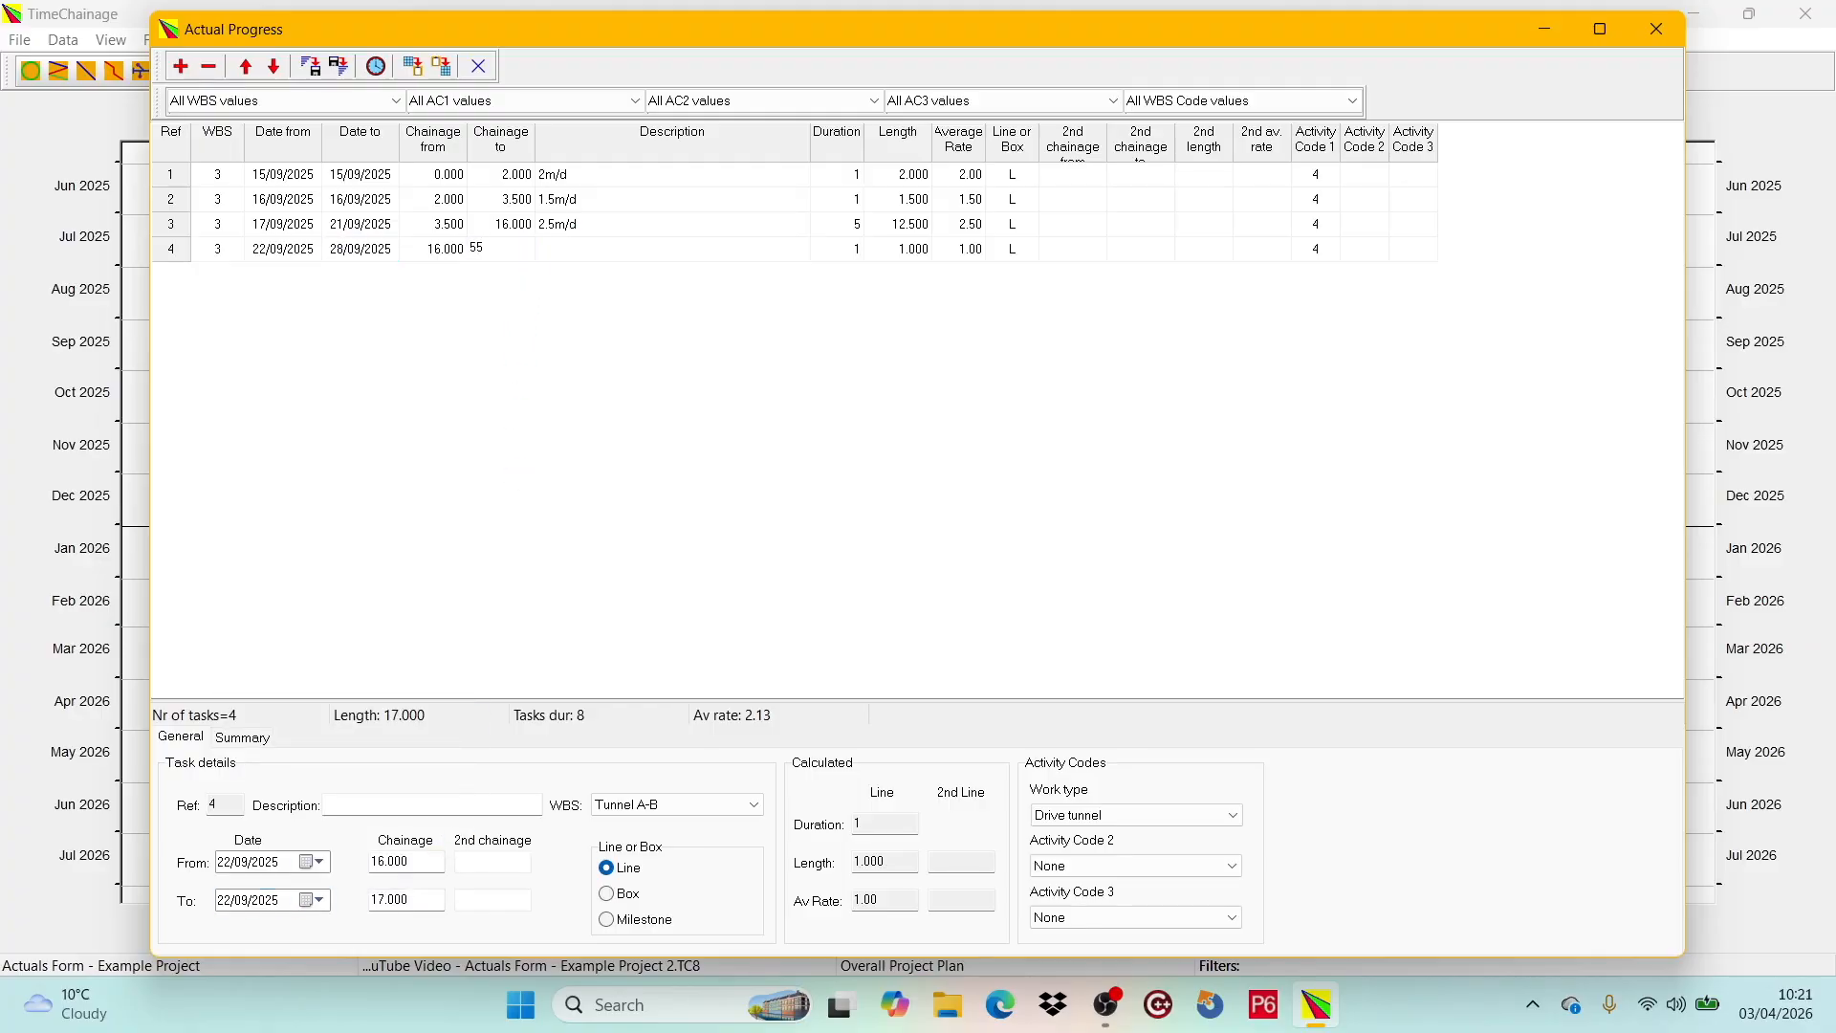
pyautogui.click(584, 254)
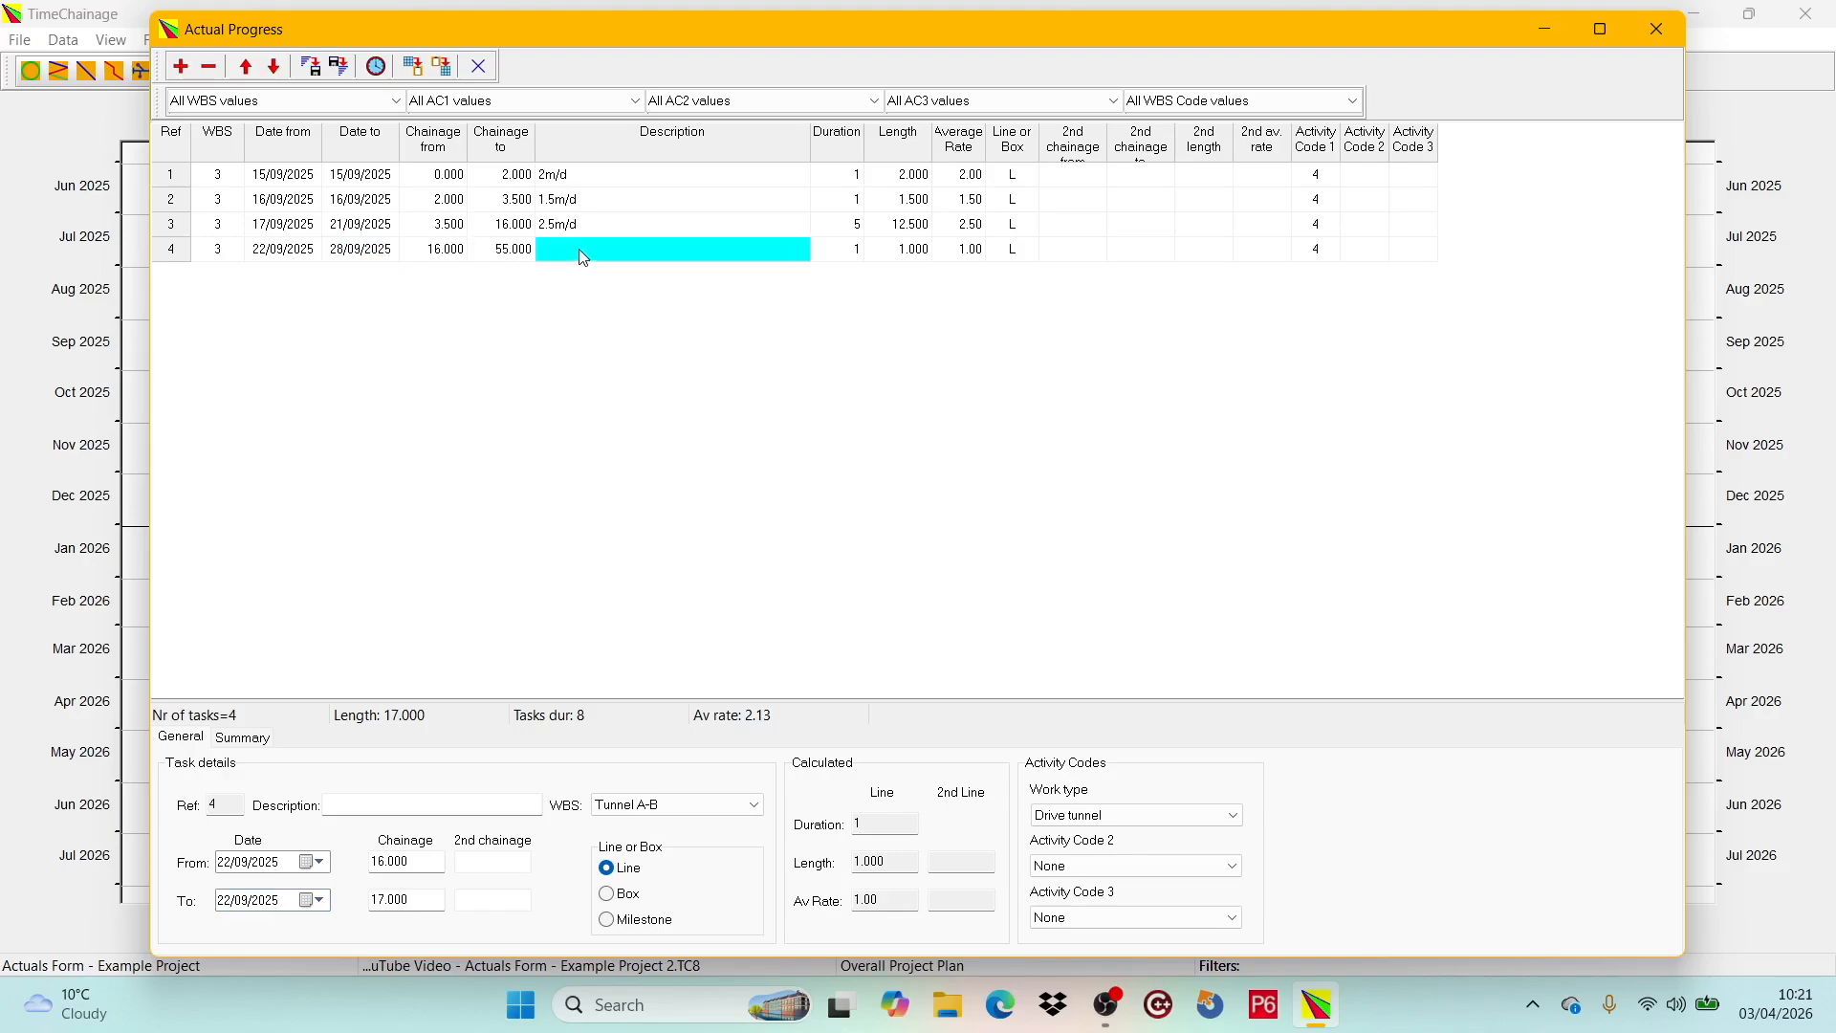
pyautogui.click(582, 252)
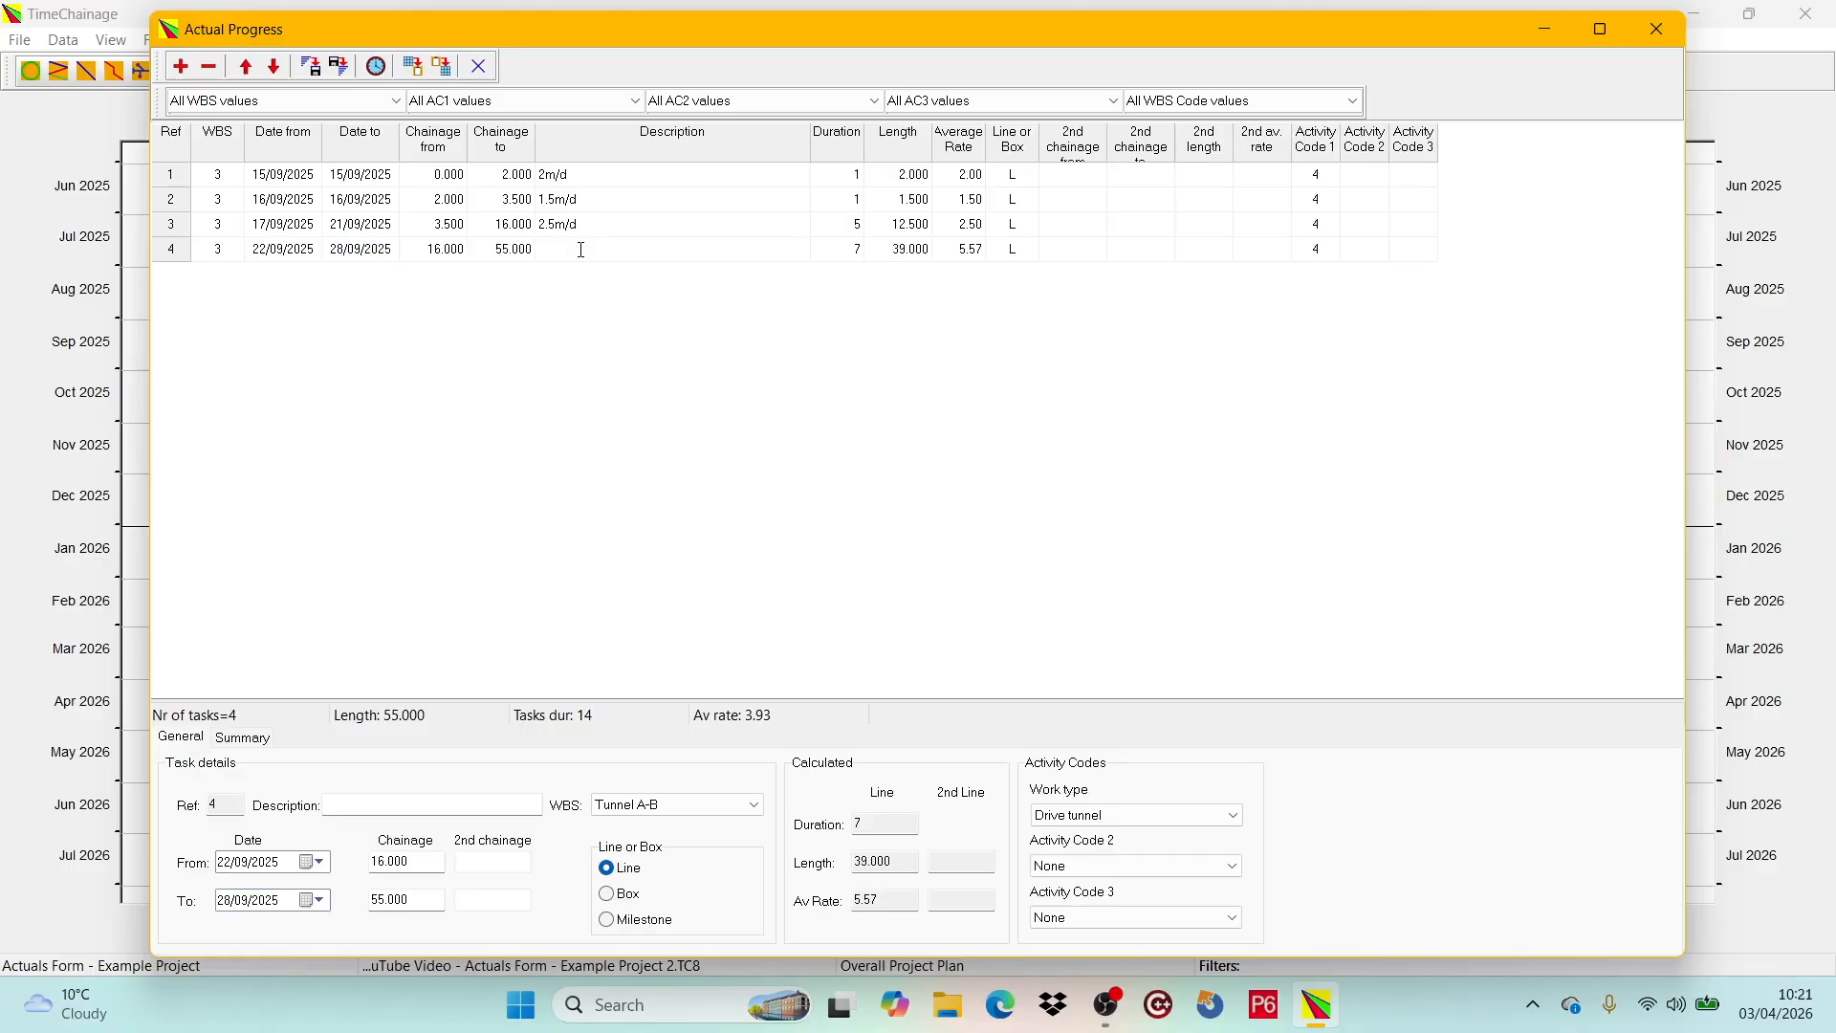
pyautogui.write('5.6m/d')
pyautogui.press('Return')
# - Close the Actual Progress form and display actual tasks on the chart, comparing them with the planned tunnel drive near chainage 0
pyautogui.click(479, 66)
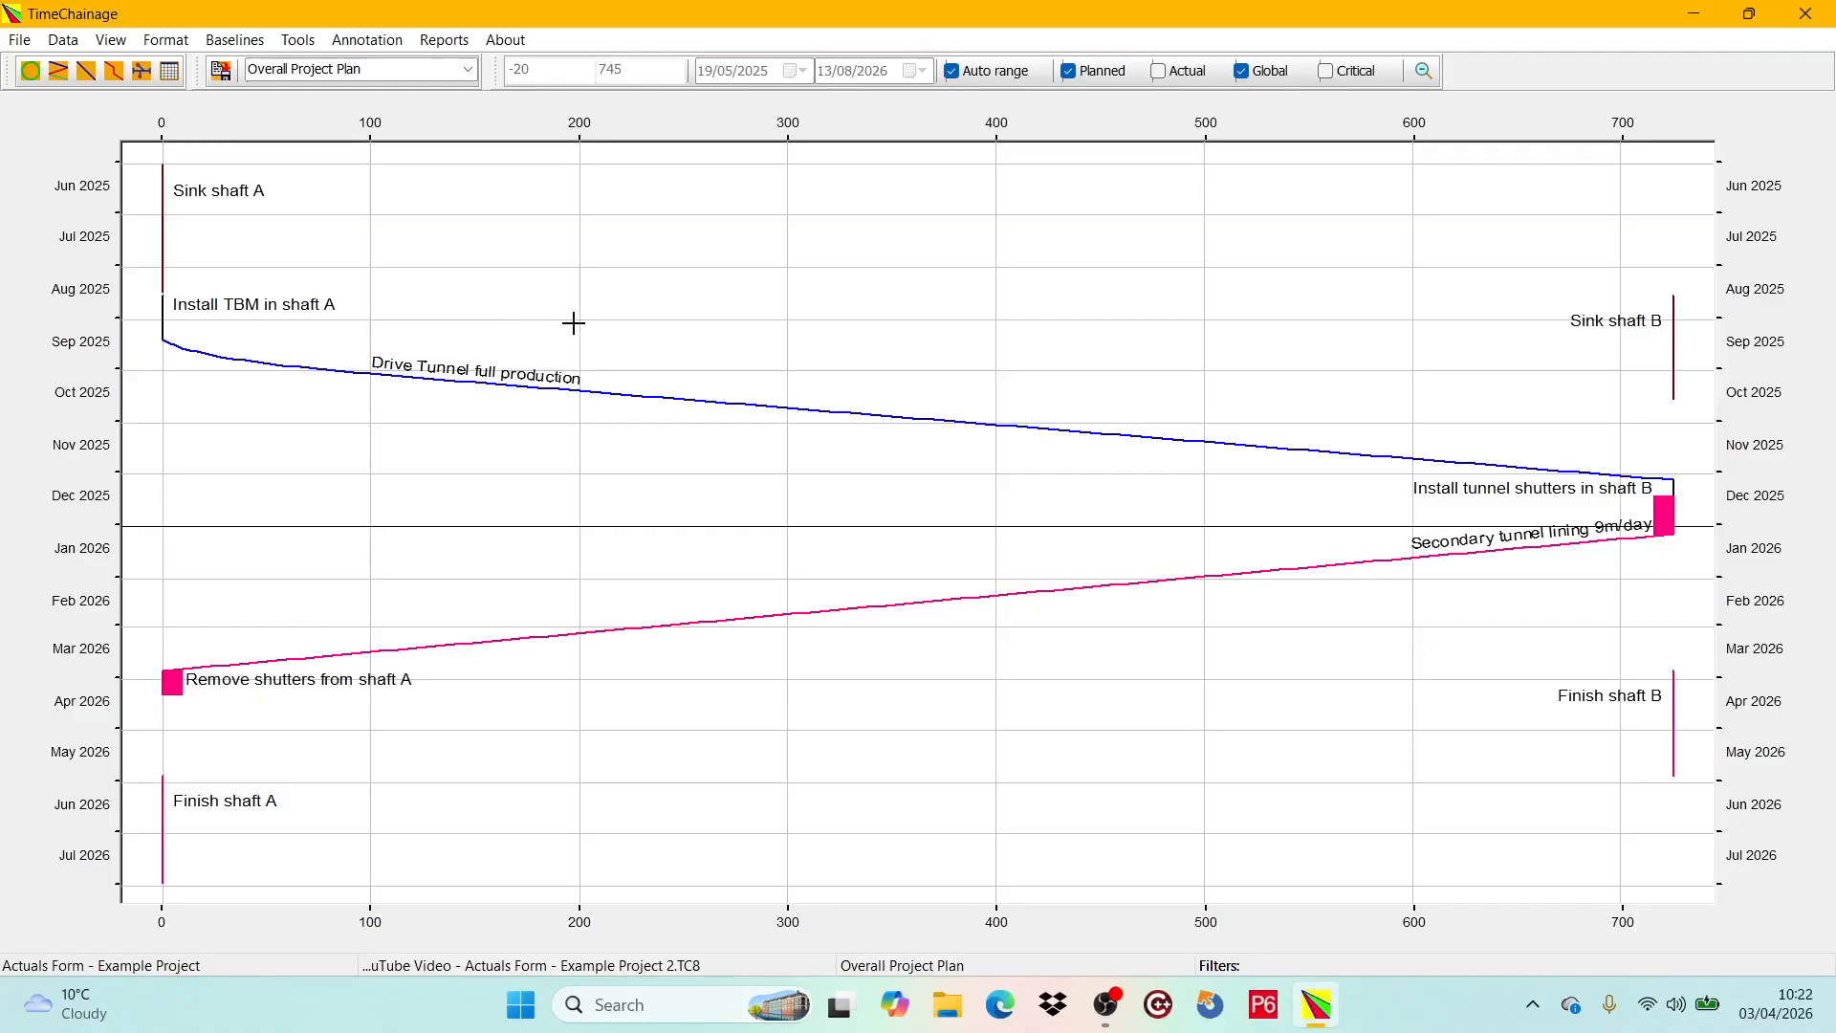
pyautogui.click(1164, 74)
pyautogui.moveTo(139, 299); pyautogui.dragTo(302, 417)
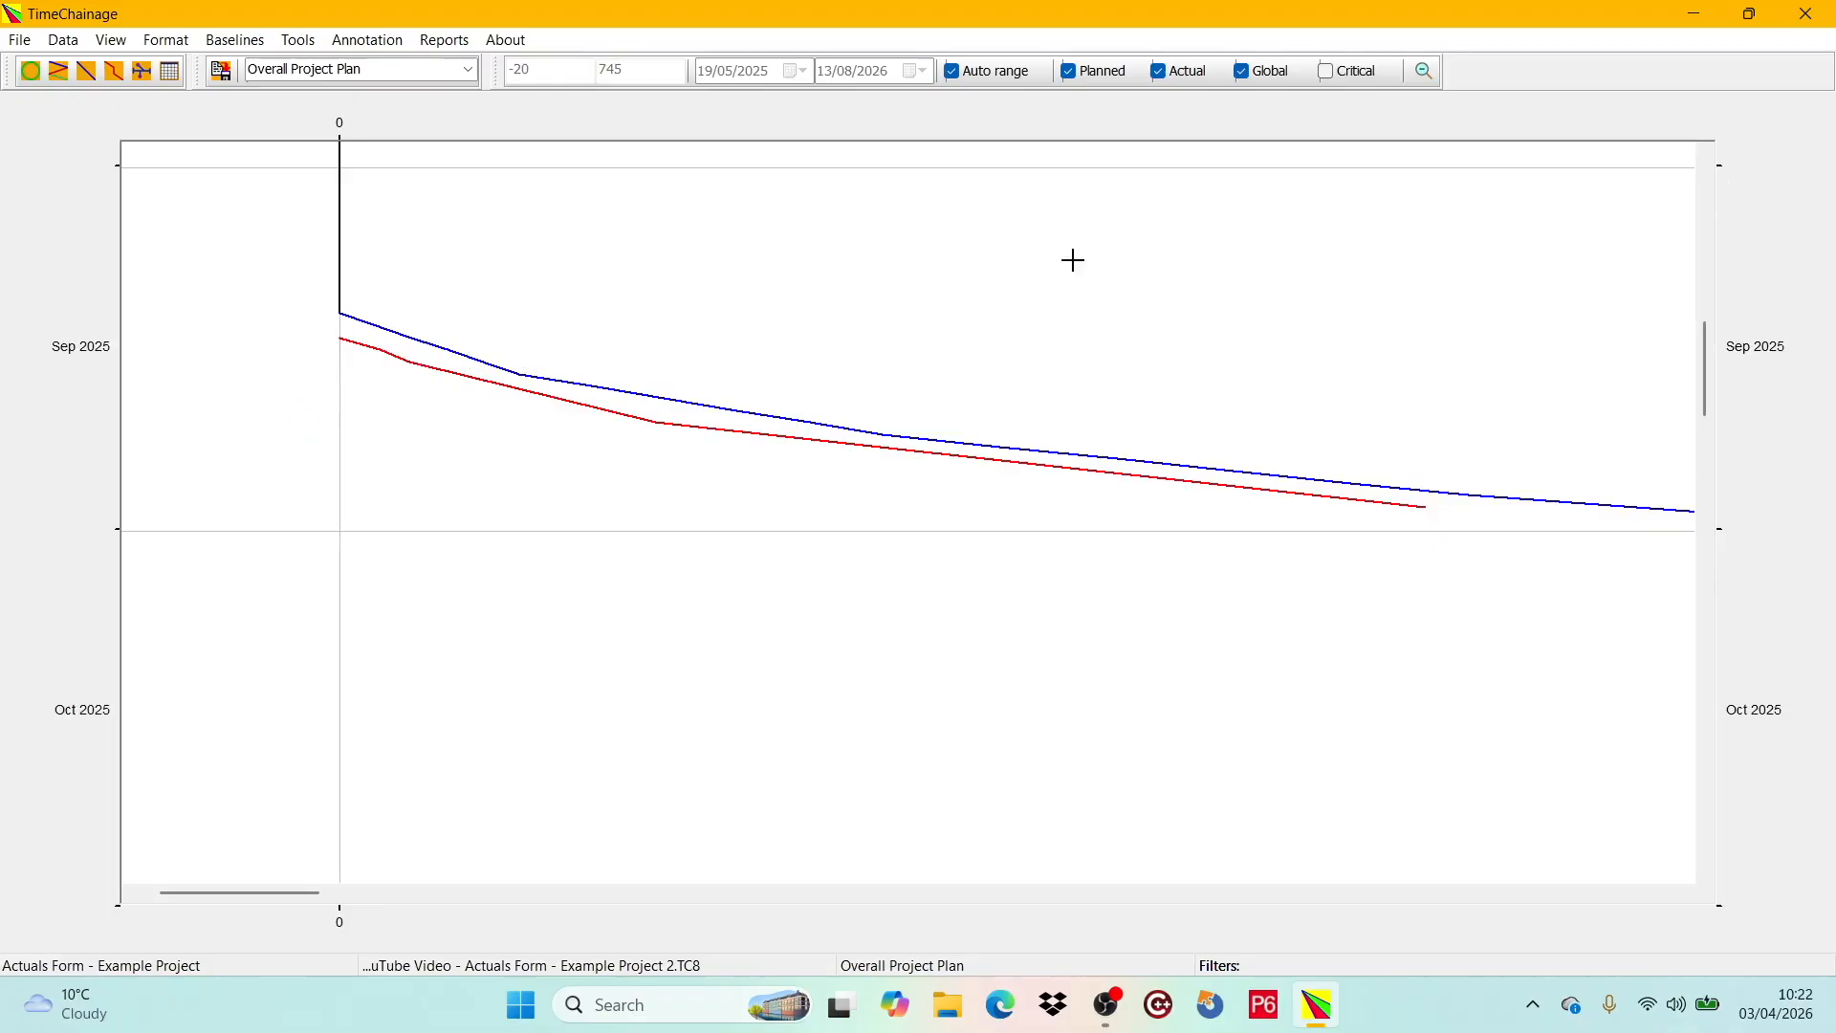
pyautogui.click(1422, 74)
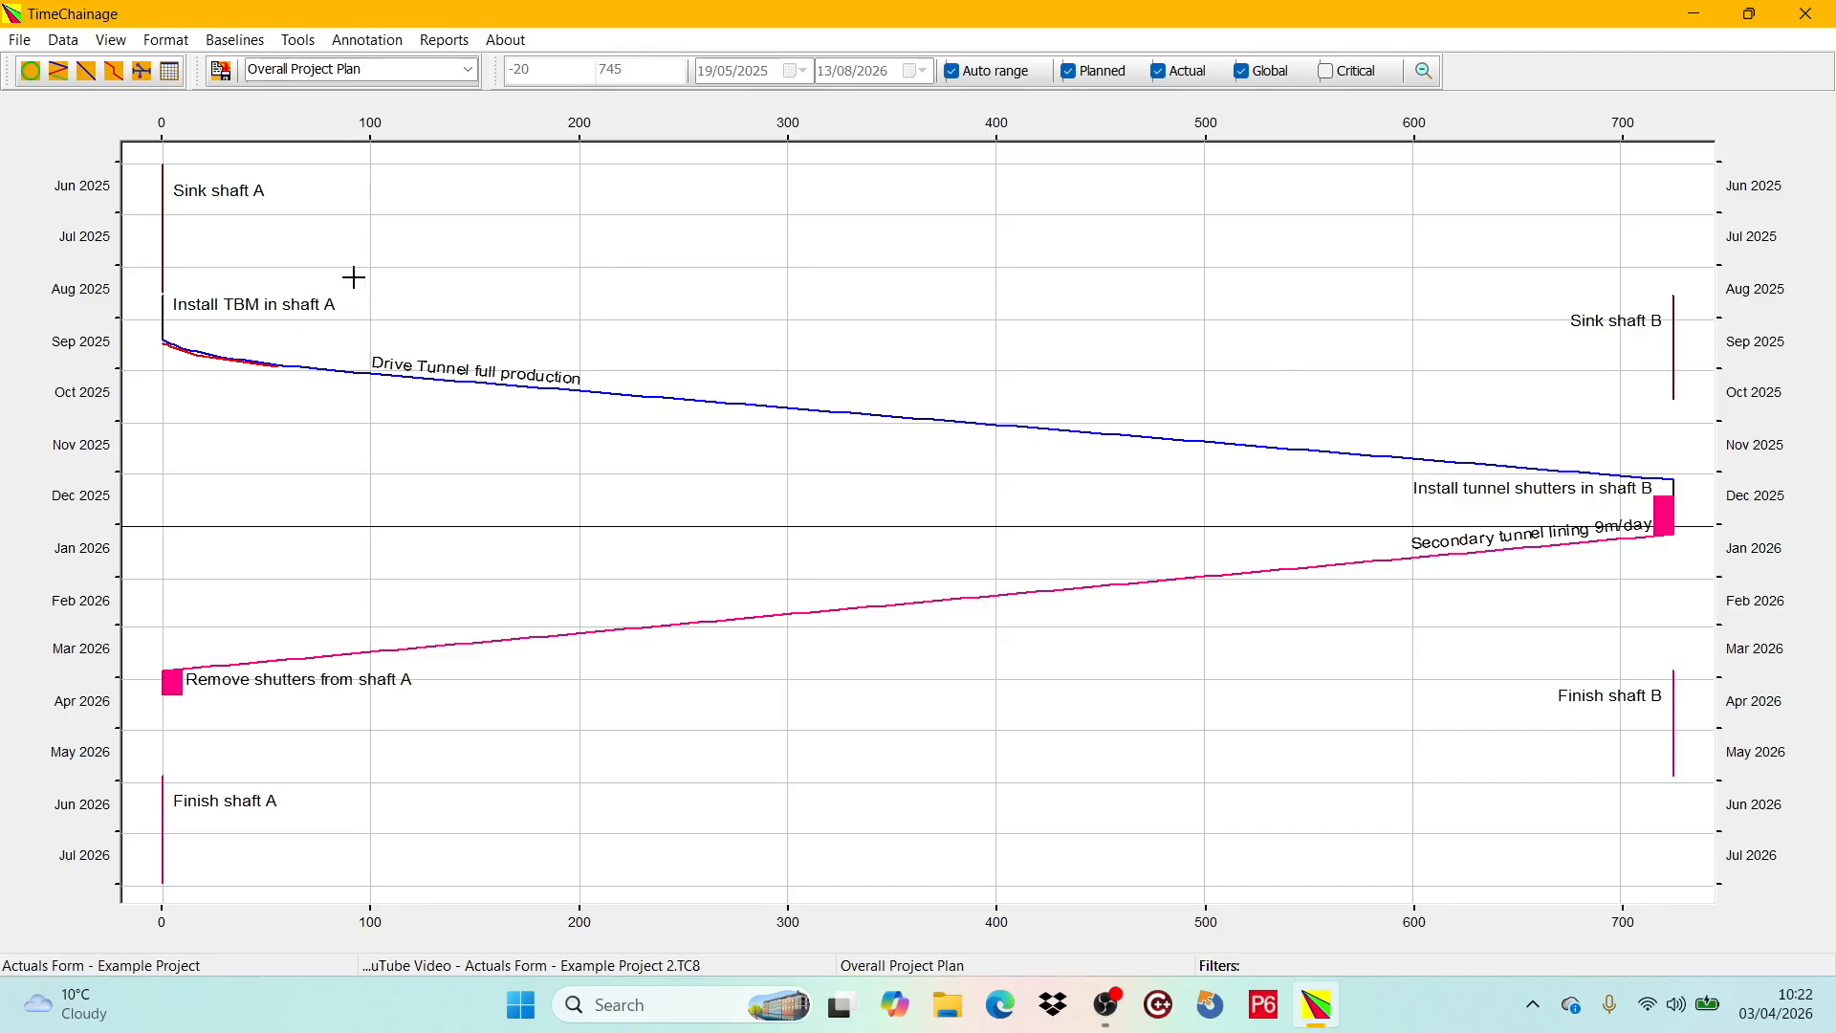
# - Create a new WBS filter and name it Tunnel A-B
pyautogui.click(166, 42)
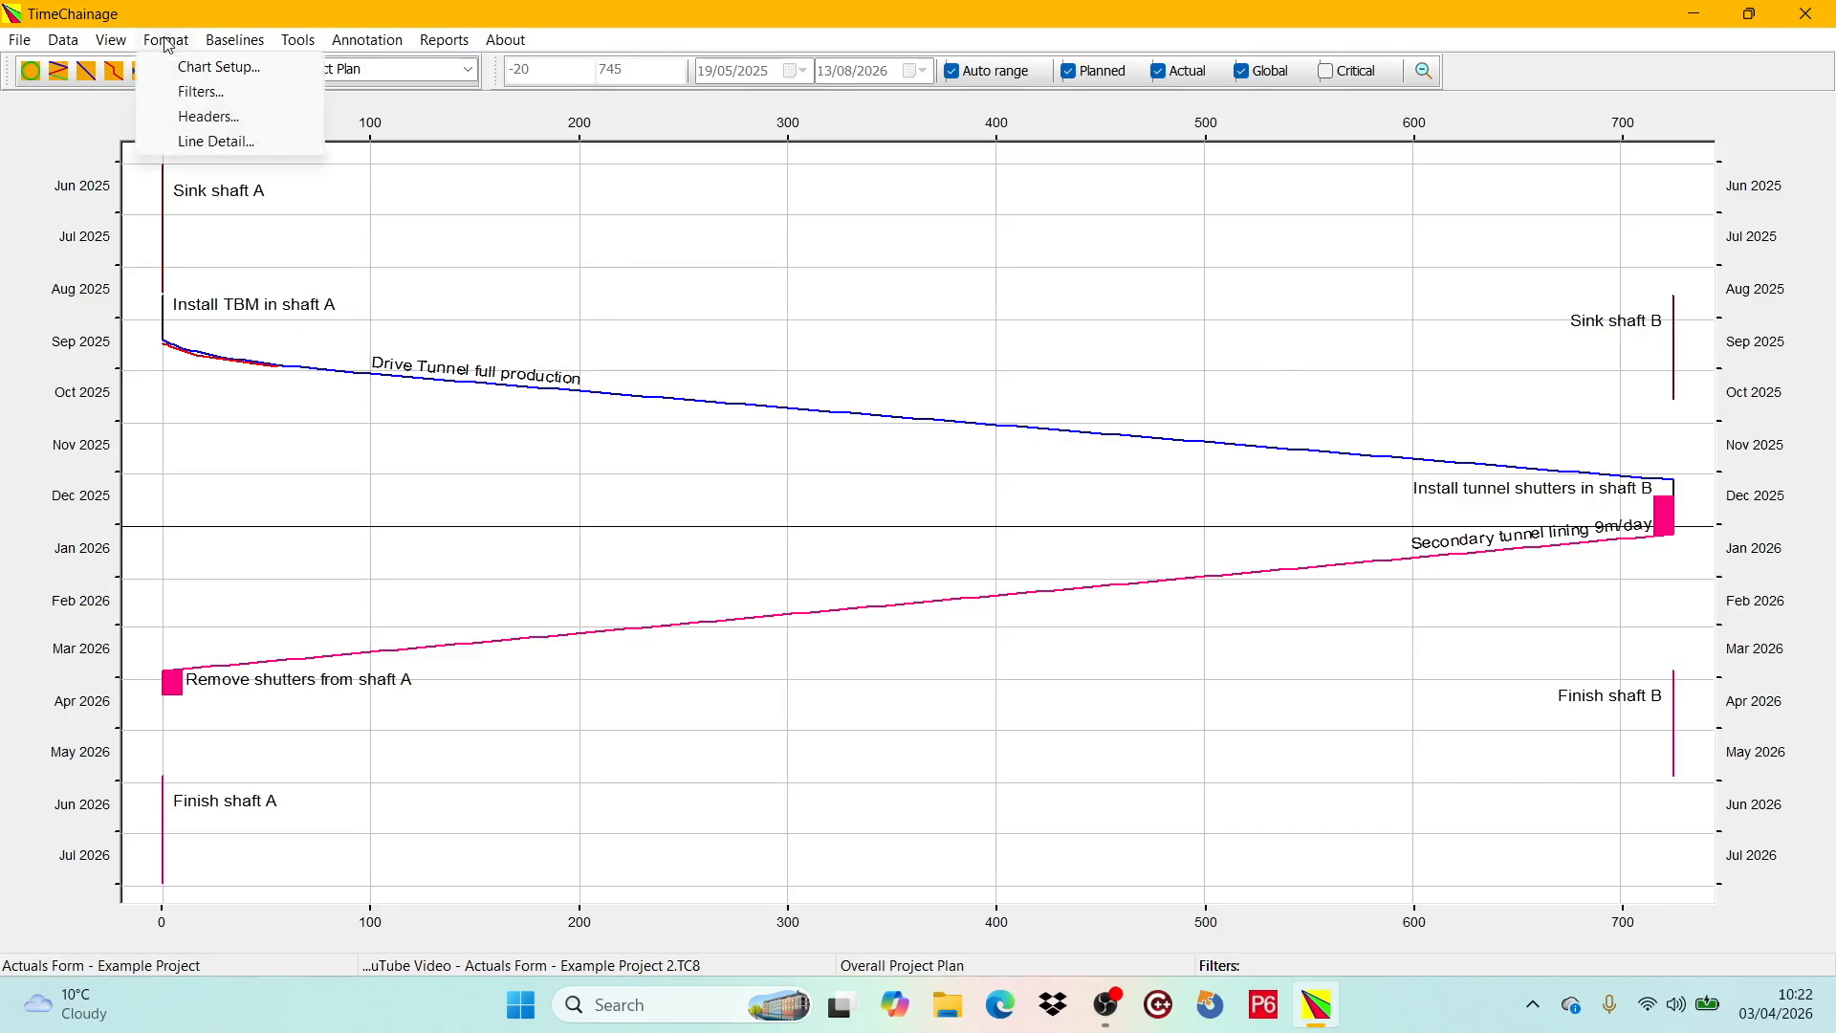
pyautogui.click(201, 92)
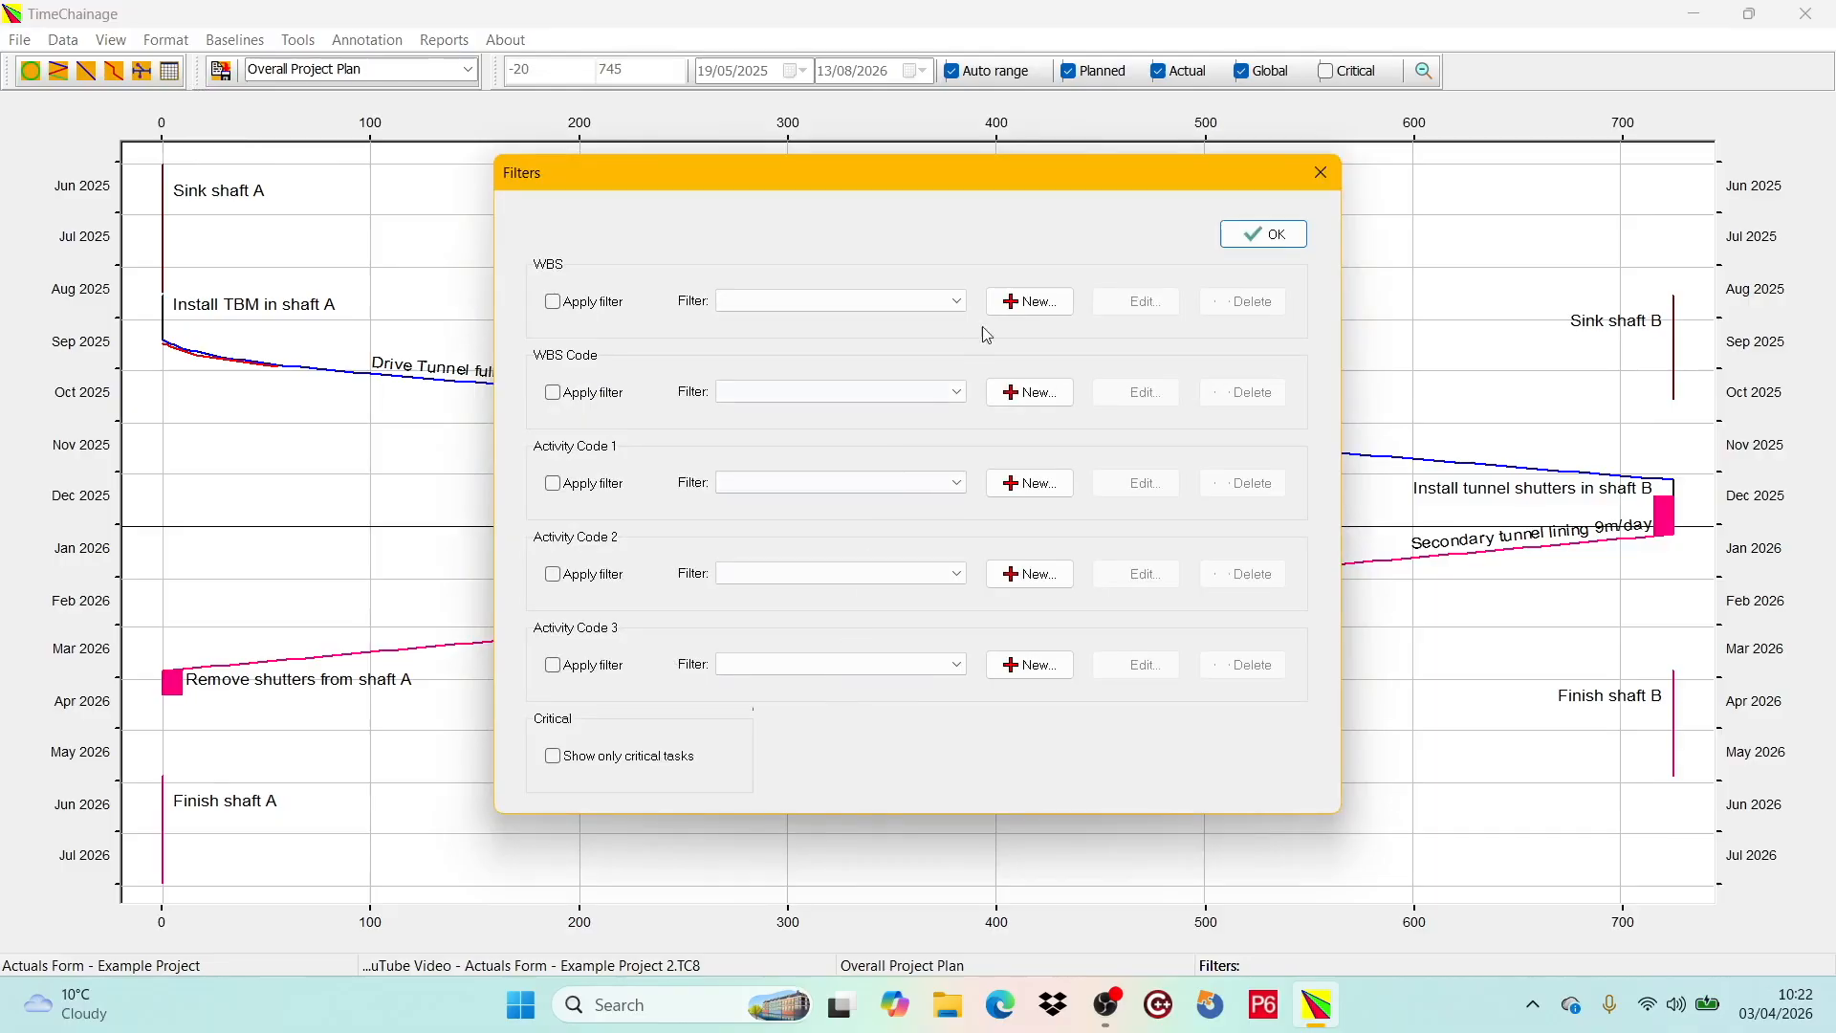
pyautogui.click(1016, 314)
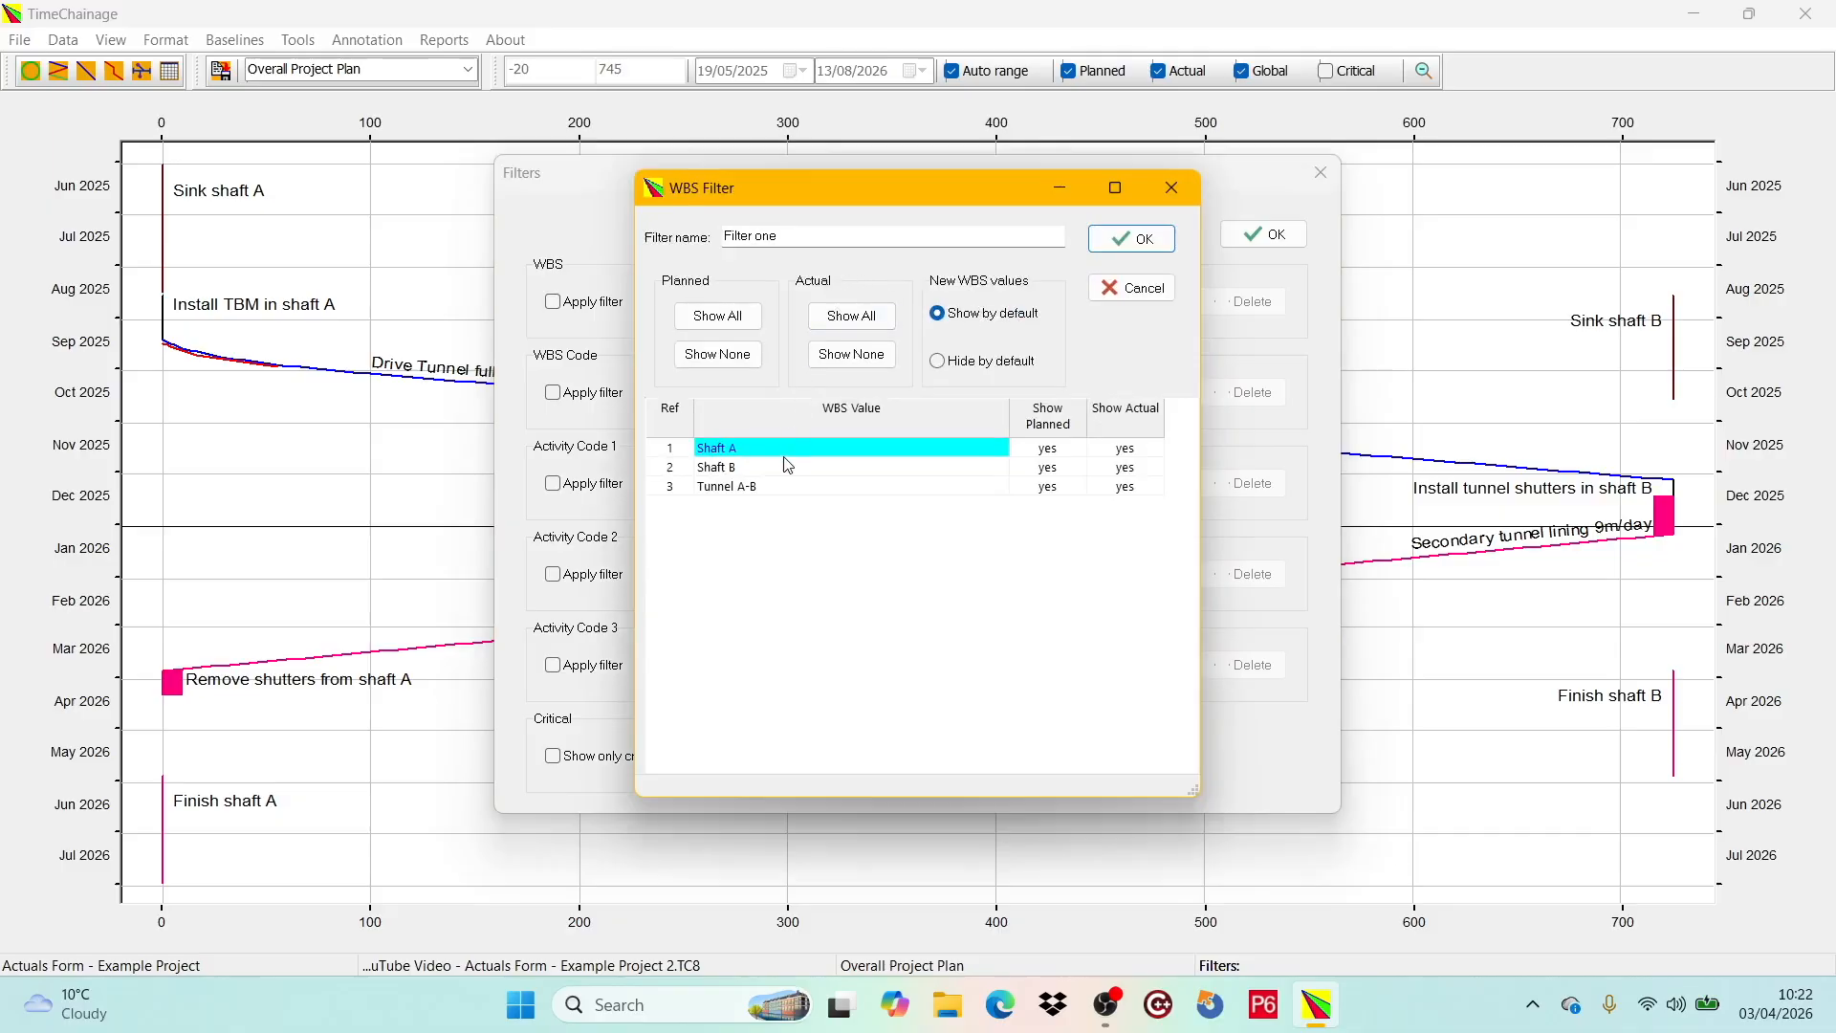
pyautogui.click(796, 237)
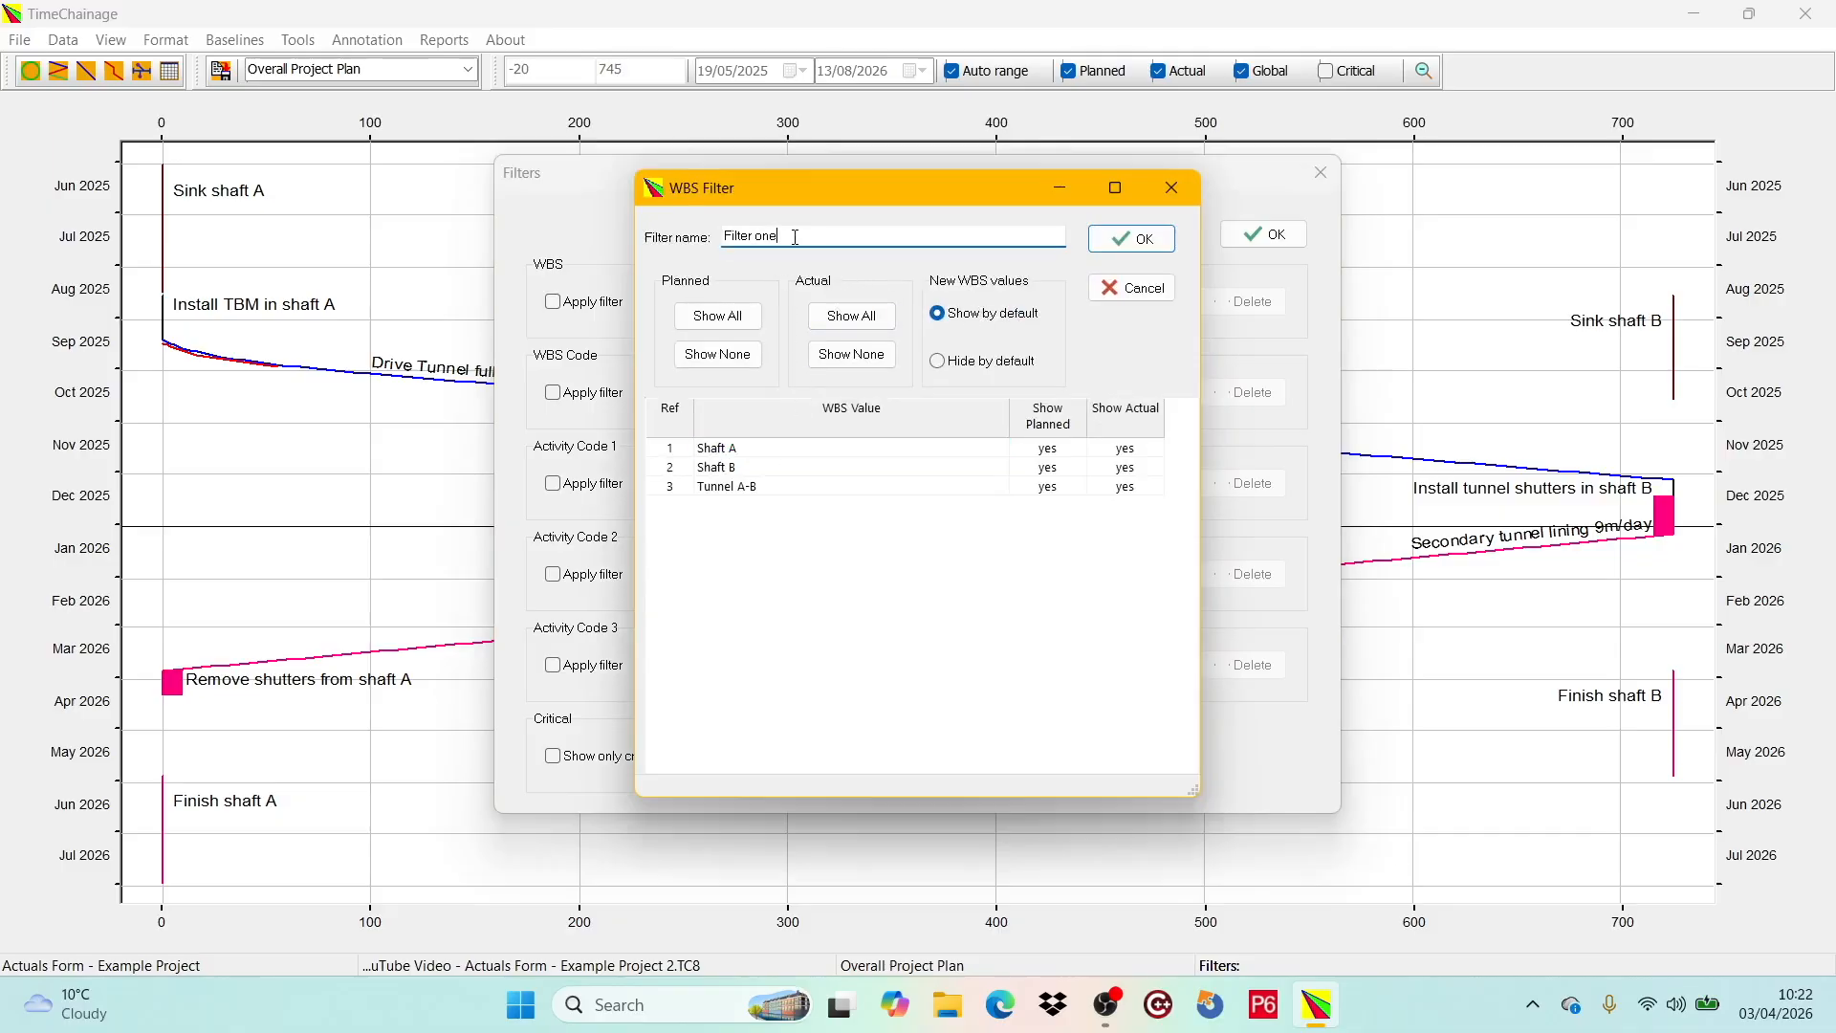
pyautogui.press('BackSpace')
pyautogui.press('BackSpace')
pyautogui.press('BackSpace')
pyautogui.press('BackSpace')
pyautogui.press('BackSpace')
pyautogui.press('BackSpace')
pyautogui.press('BackSpace')
pyautogui.press('BackSpace')
pyautogui.press('BackSpace')
pyautogui.press('BackSpace')
pyautogui.write('Tunnel A-B')
# - Exclude Shaft A and Shaft B from the filter's planned and actual tasks, and hide new WBS values by default
pyautogui.click(1051, 449)
pyautogui.click(1049, 468)
pyautogui.click(1126, 448)
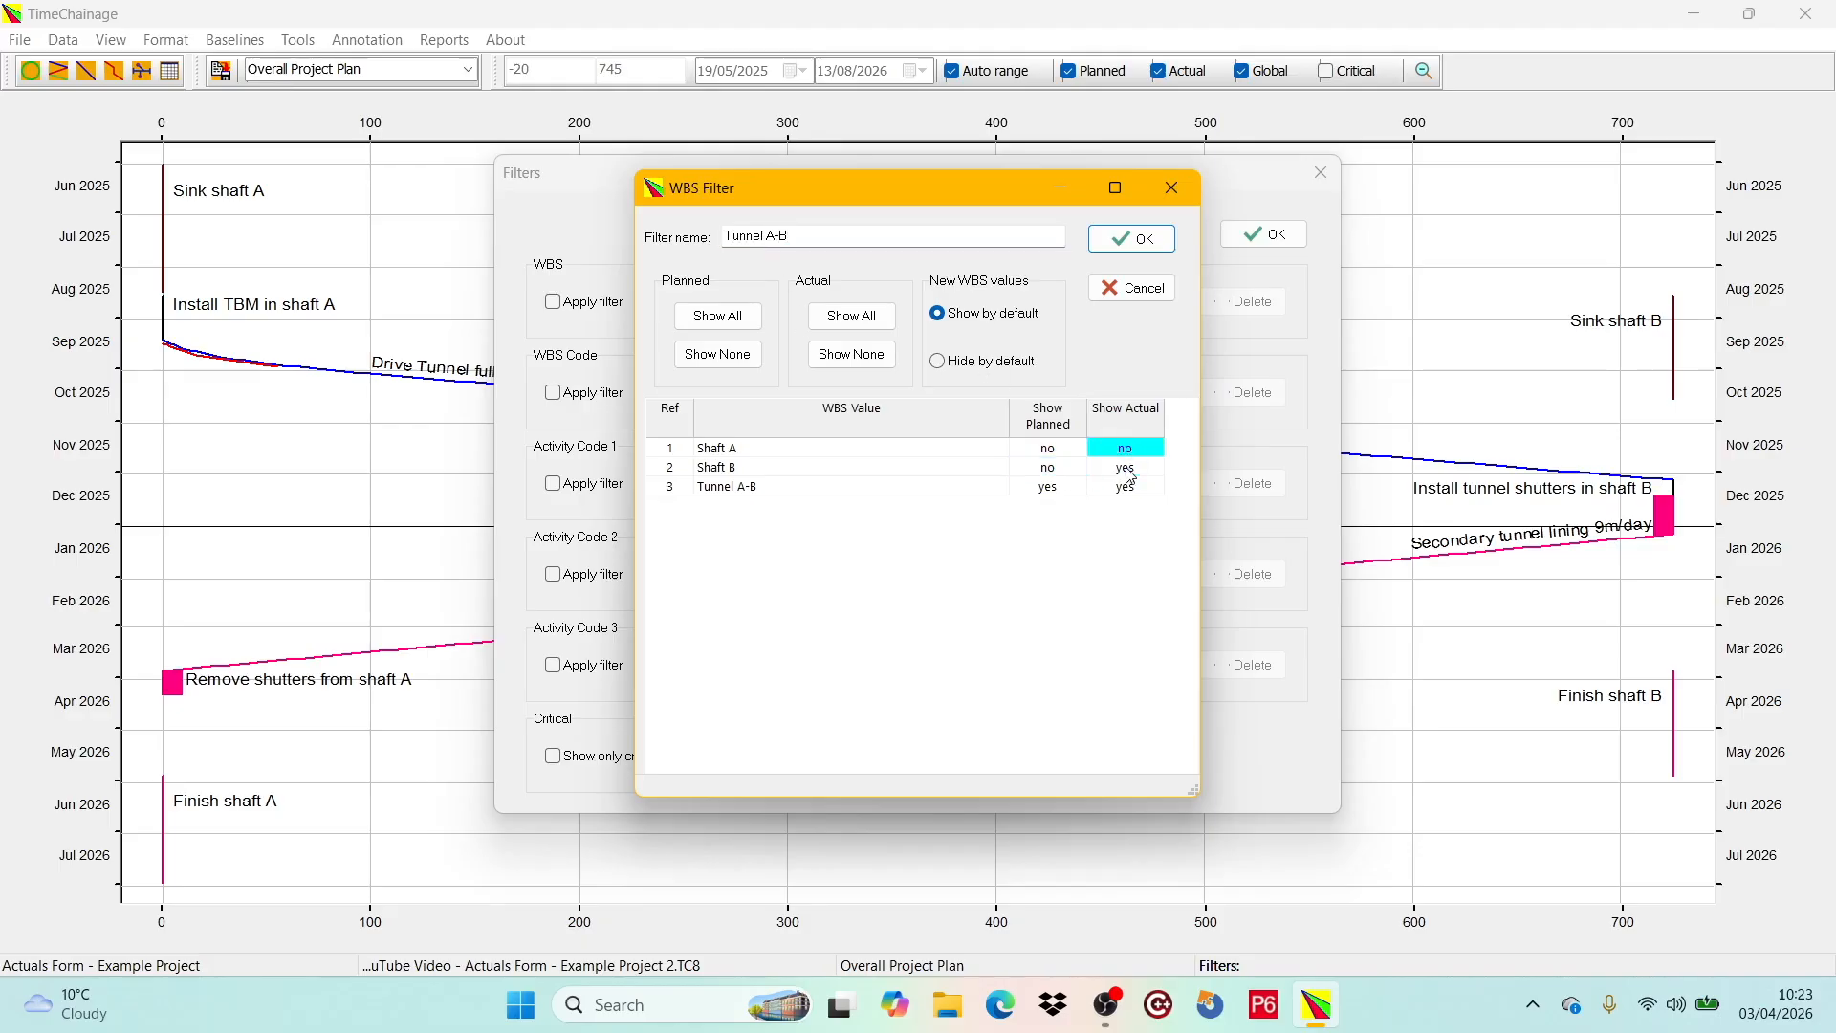
pyautogui.click(1125, 468)
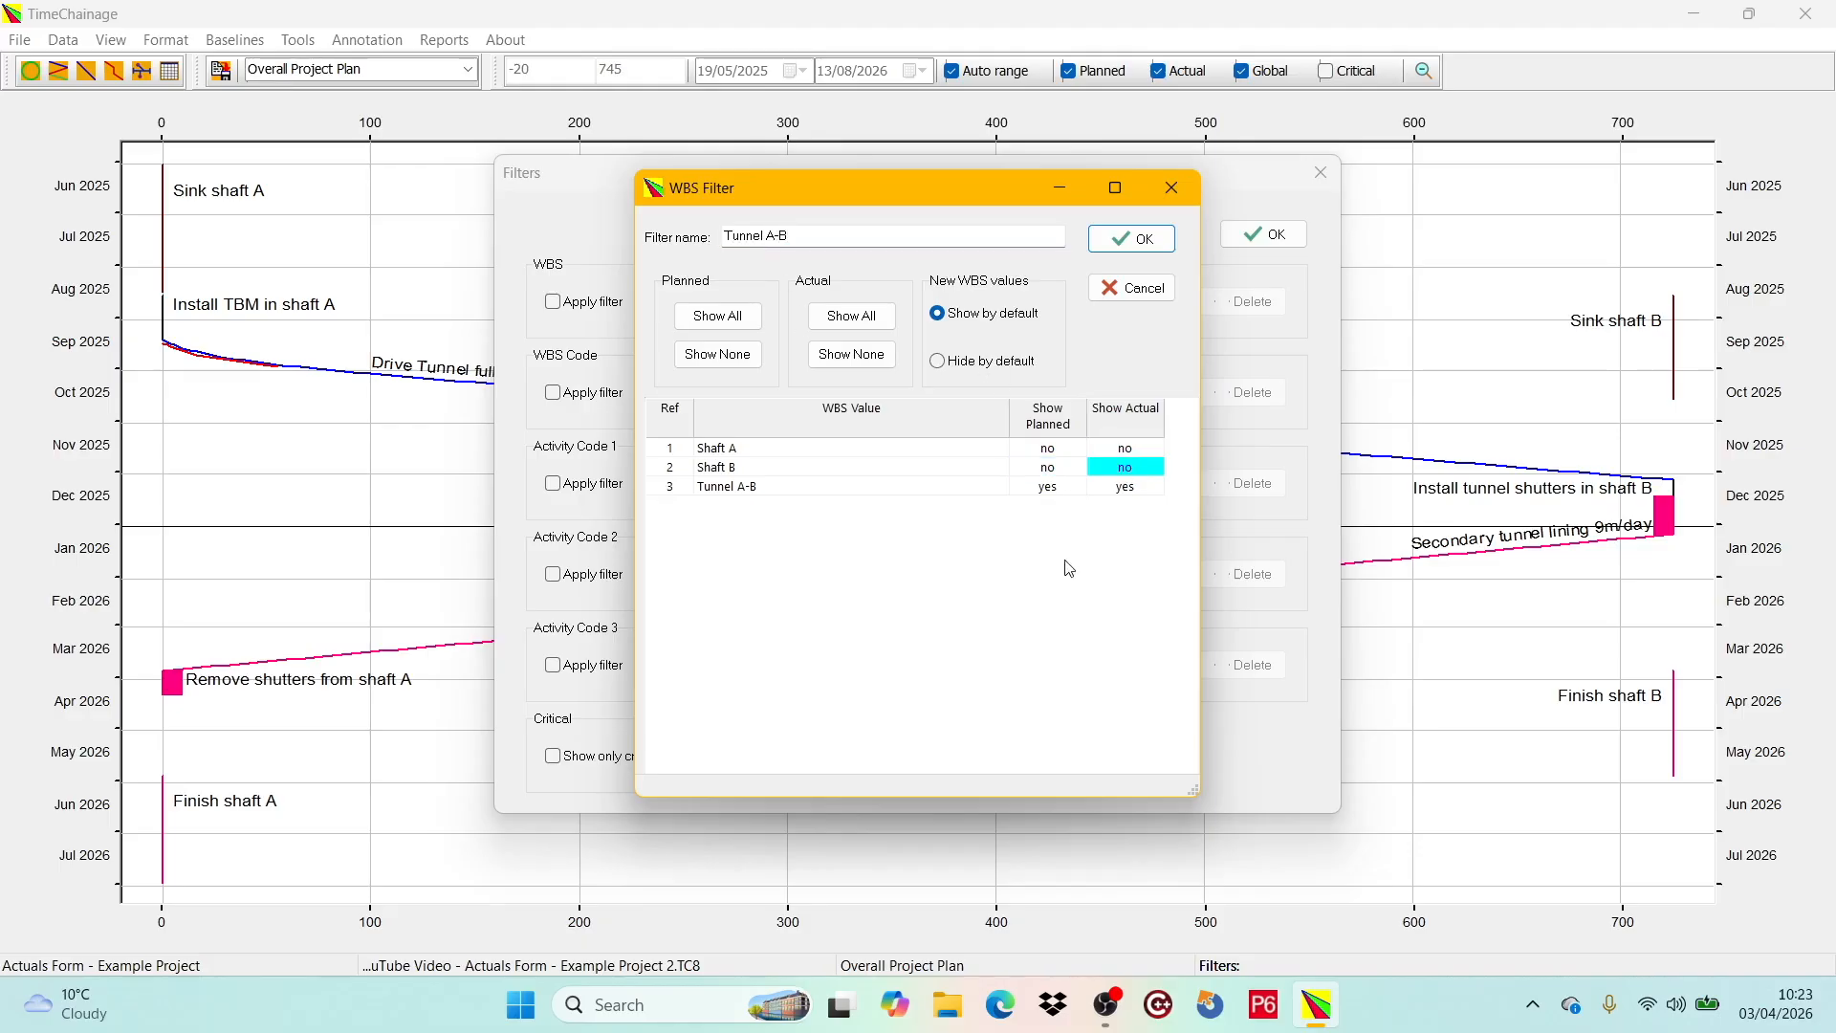
pyautogui.click(941, 363)
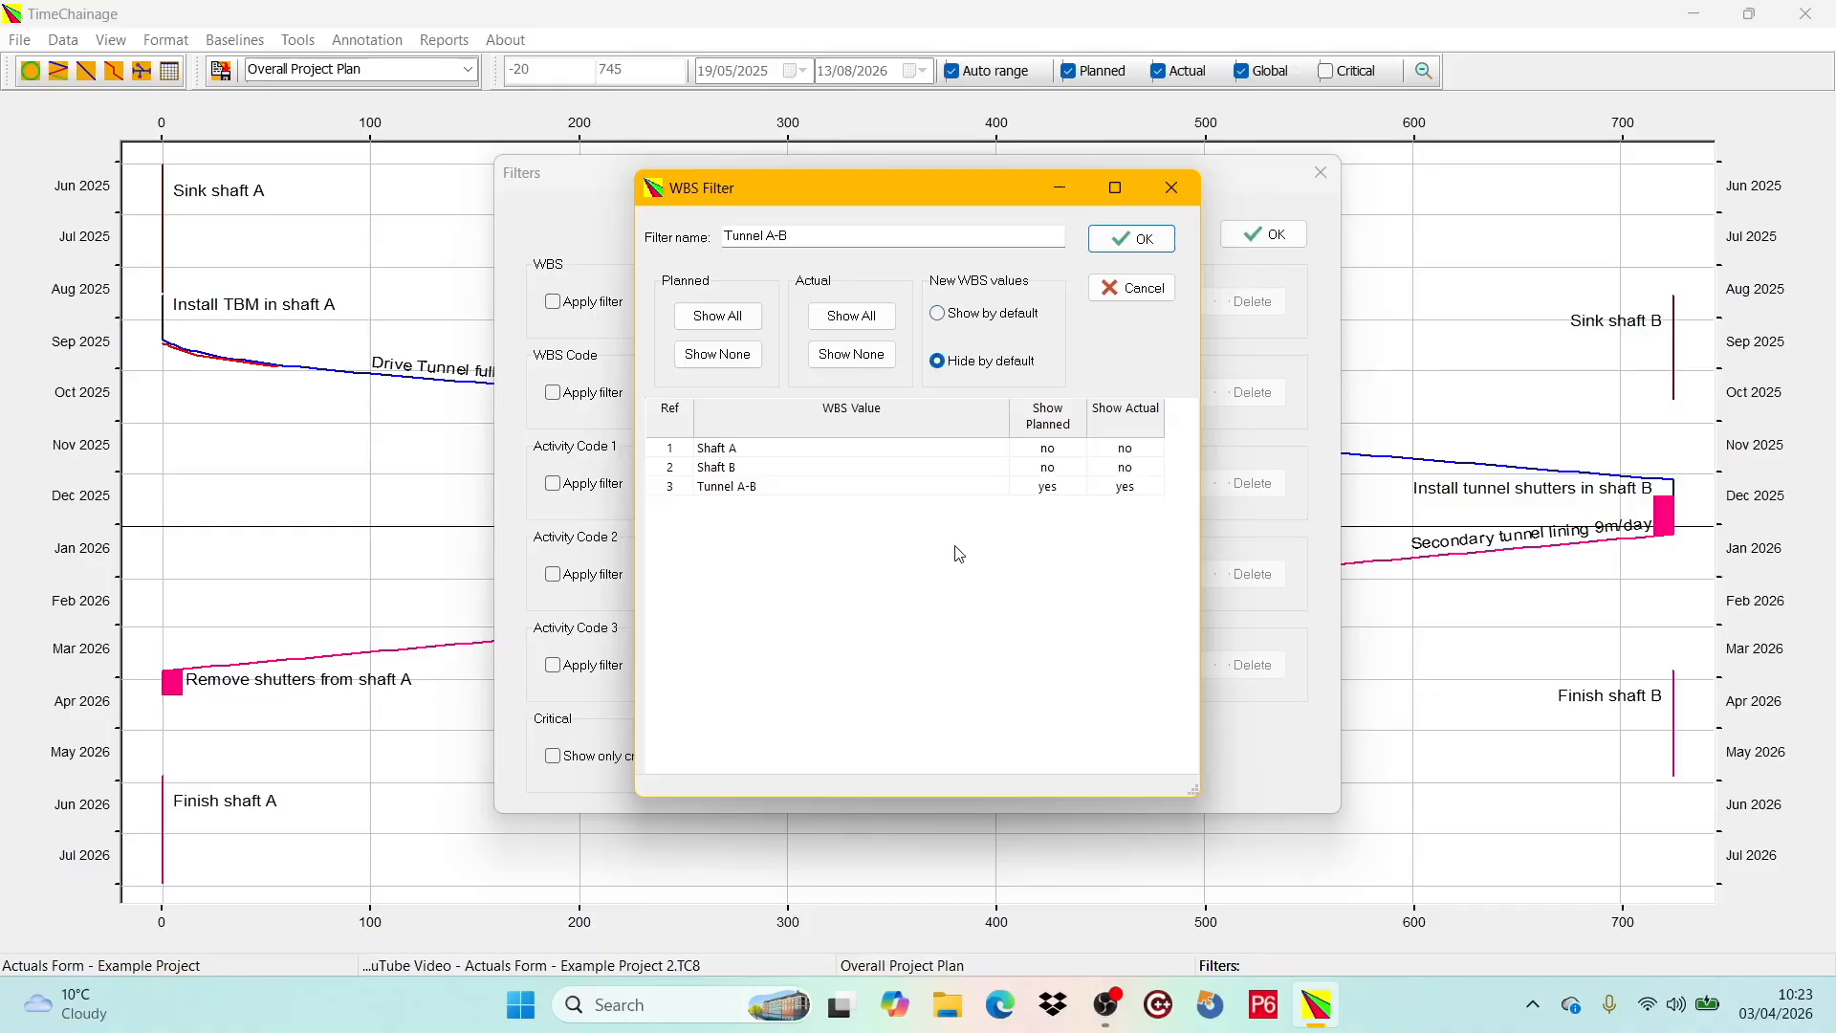
pyautogui.click(1116, 245)
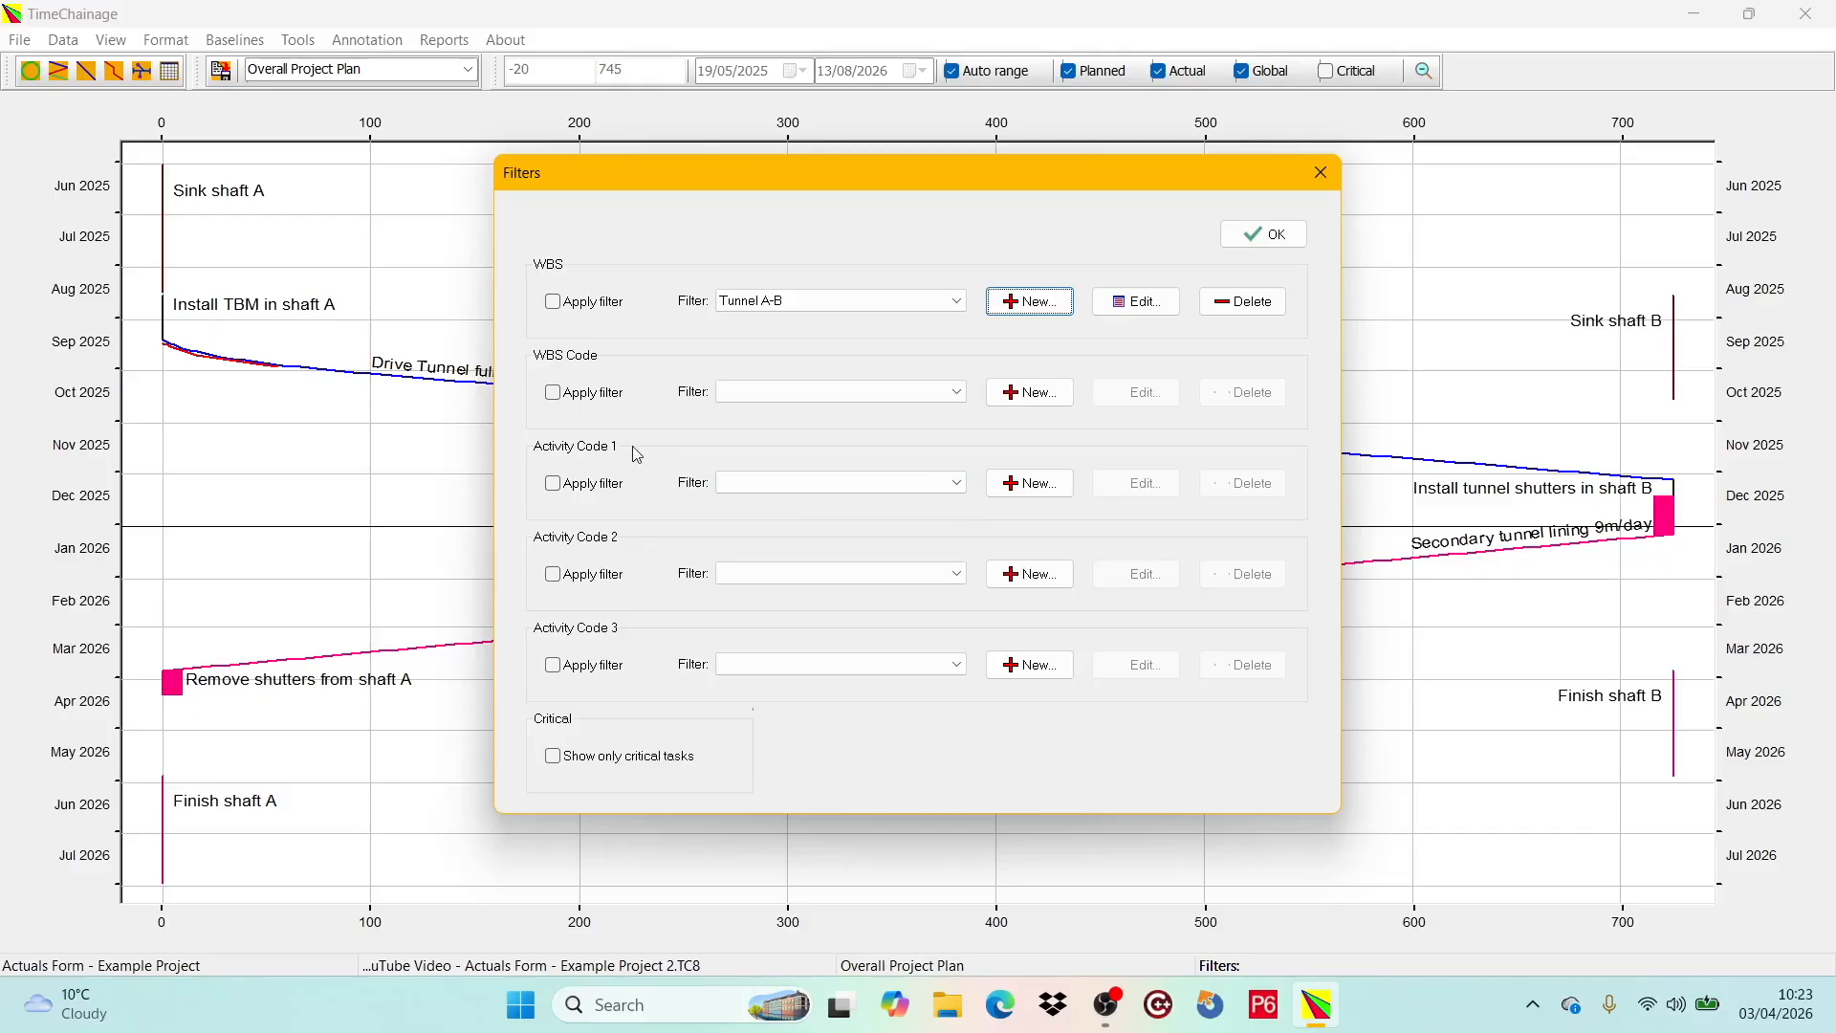
# - Create an Activity Code 1 filter named Drive Tunnel that shows only the Drive tunnel work type and hides new code values by default
pyautogui.click(1032, 484)
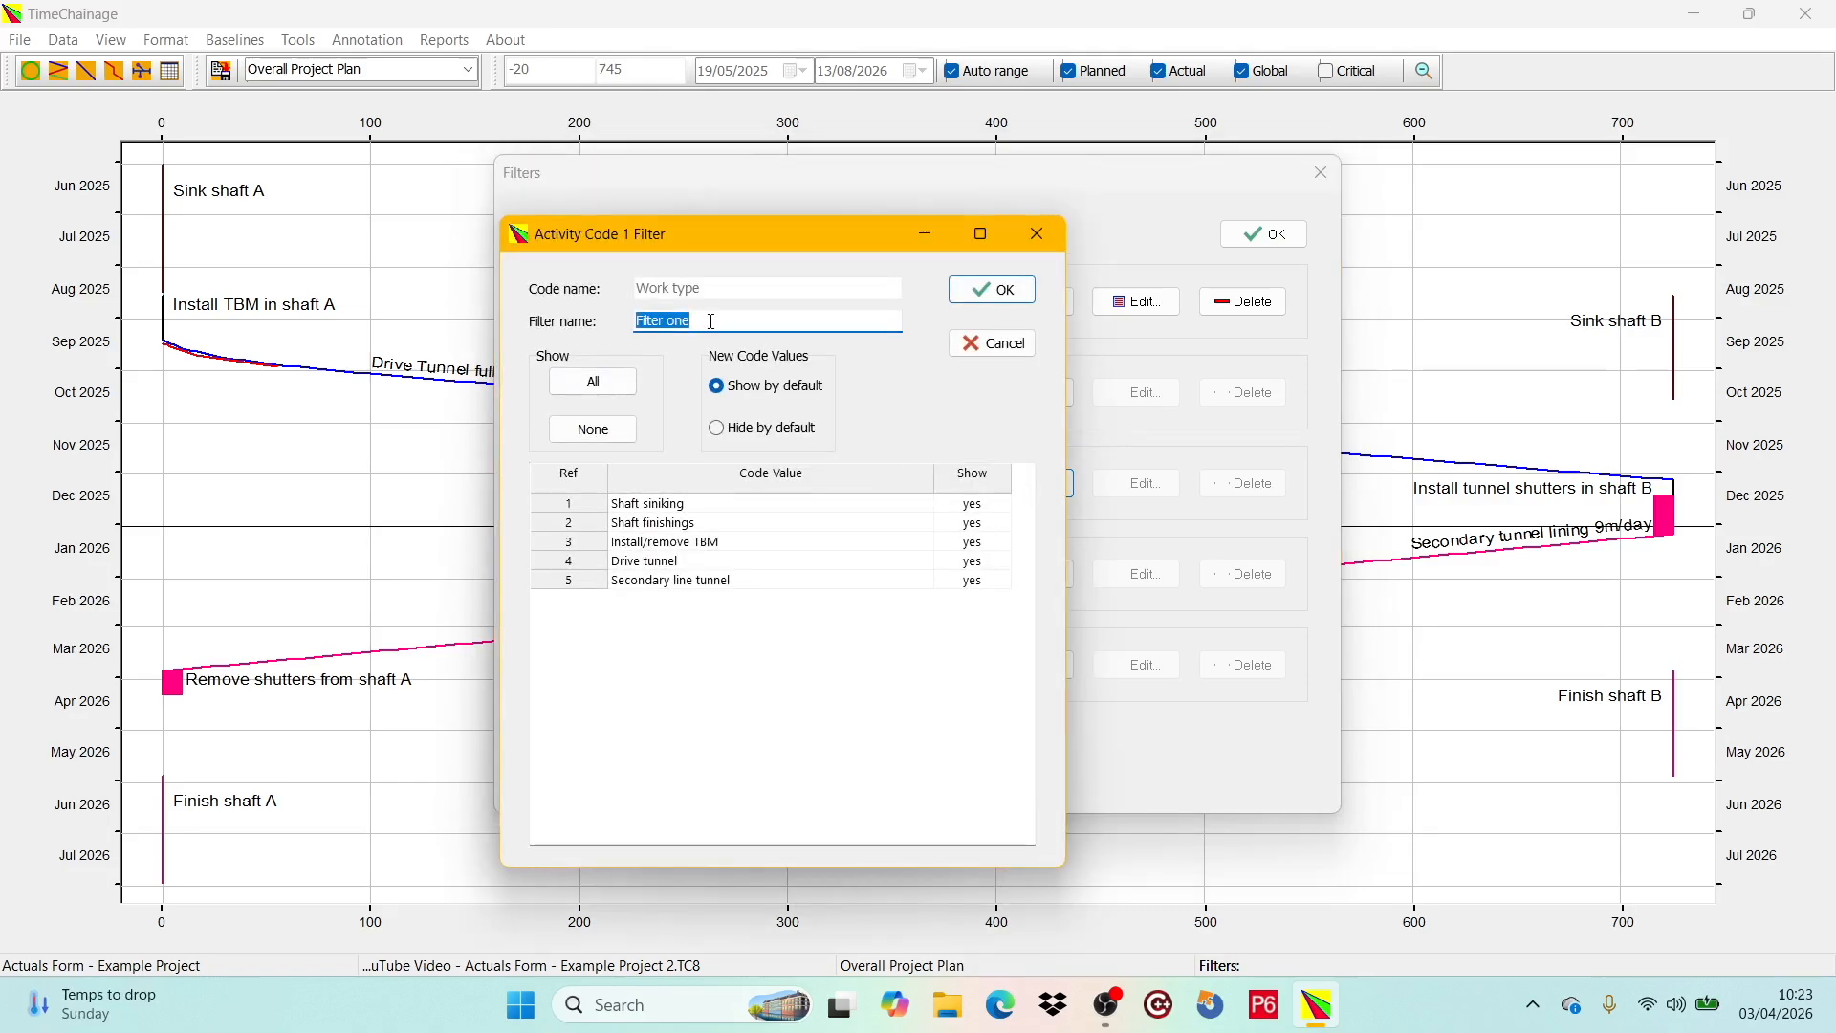
pyautogui.write('Drive Tunnel')
pyautogui.click(610, 436)
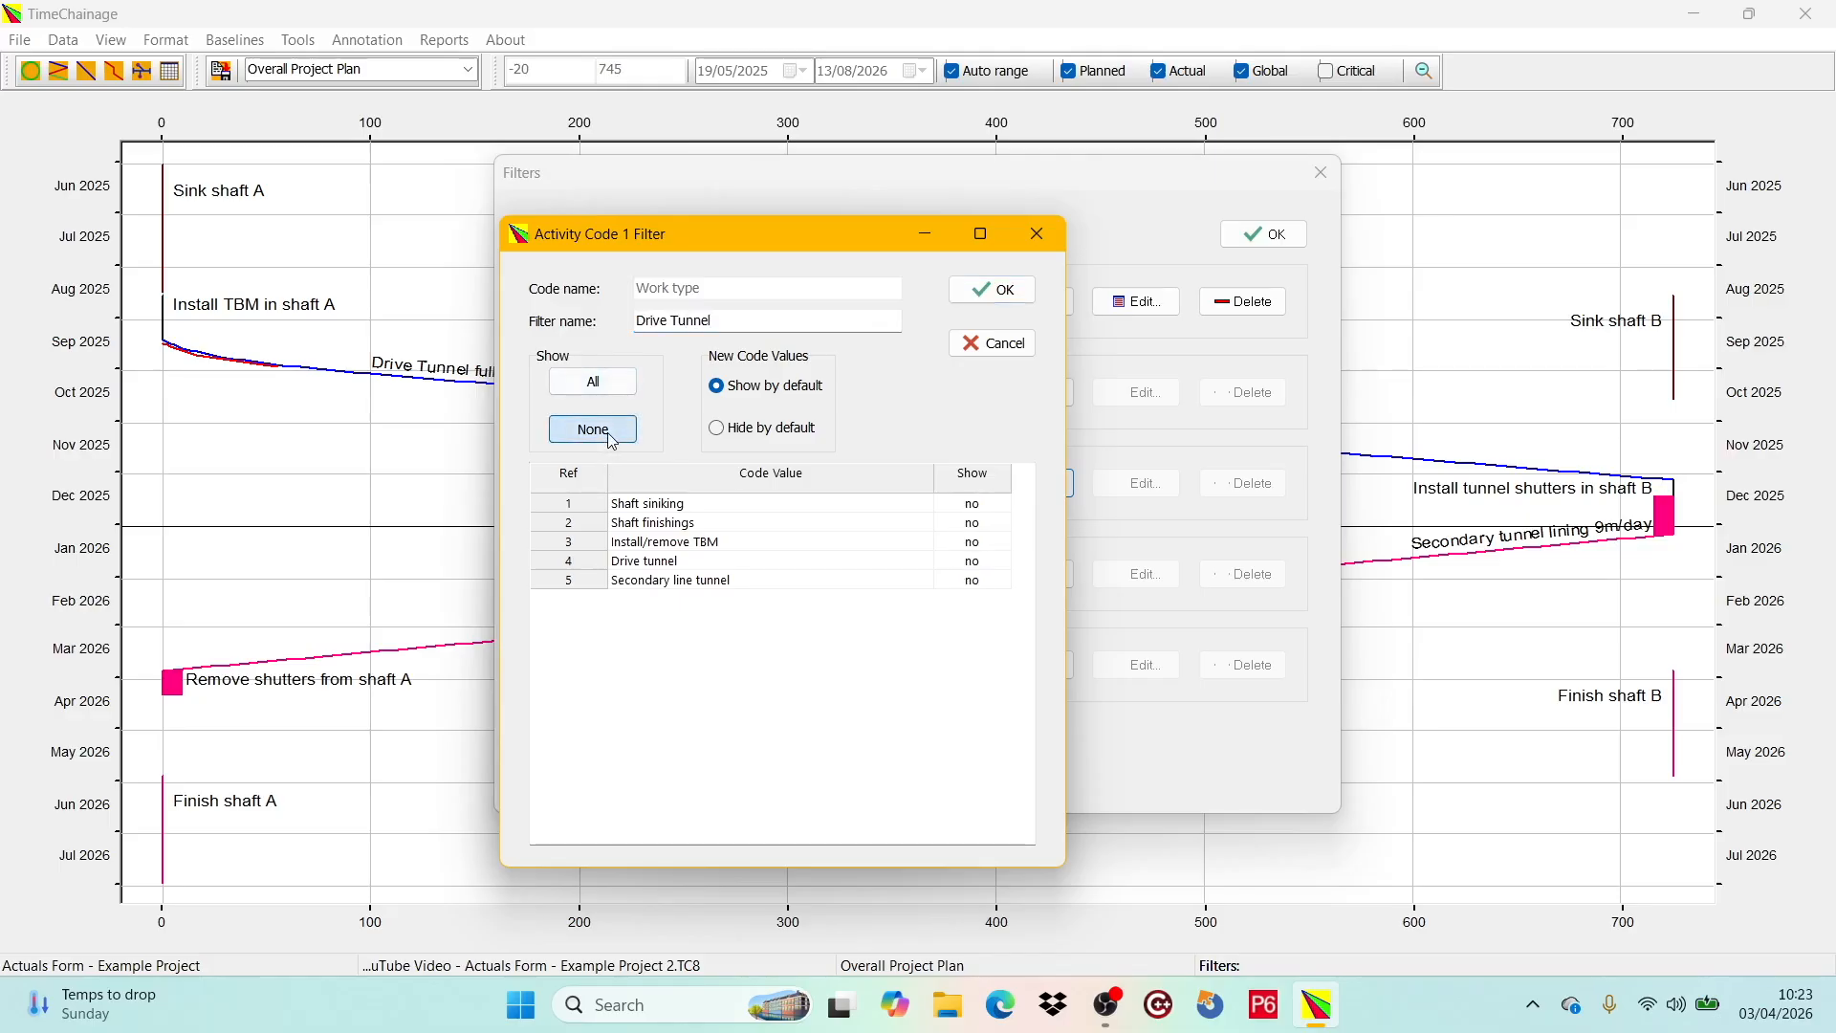
pyautogui.click(983, 568)
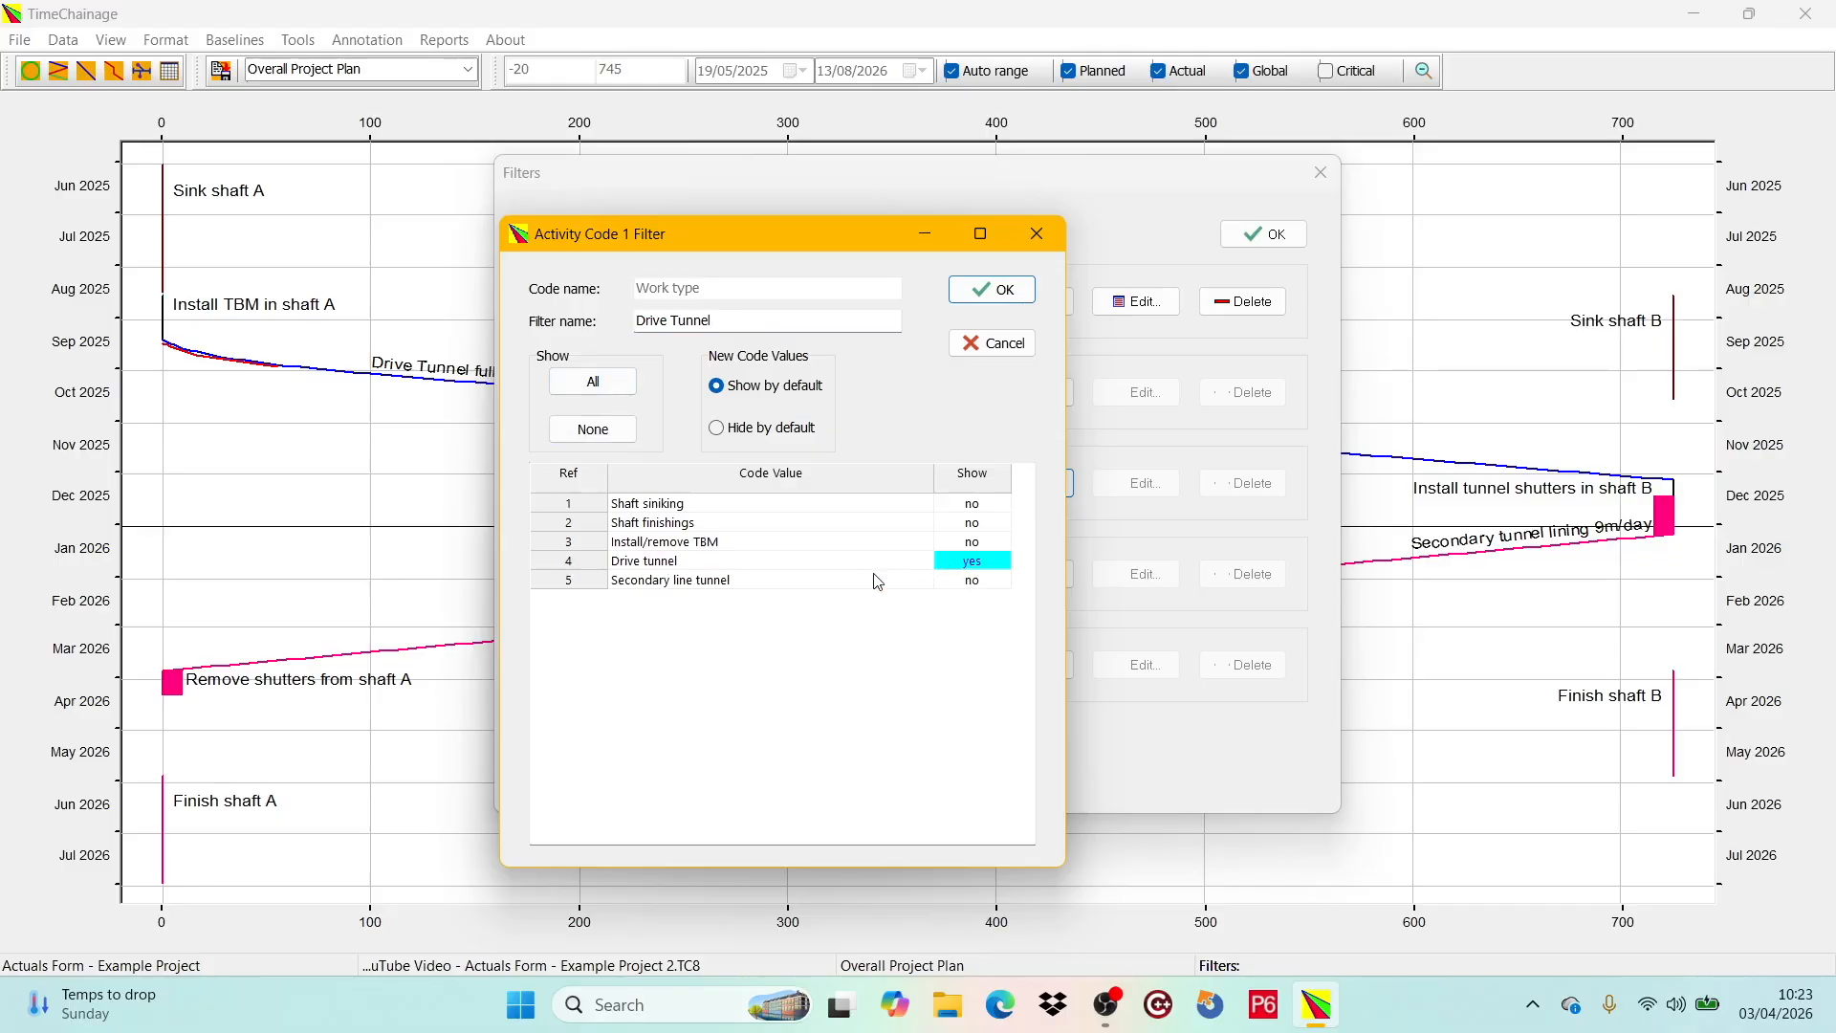
pyautogui.click(717, 427)
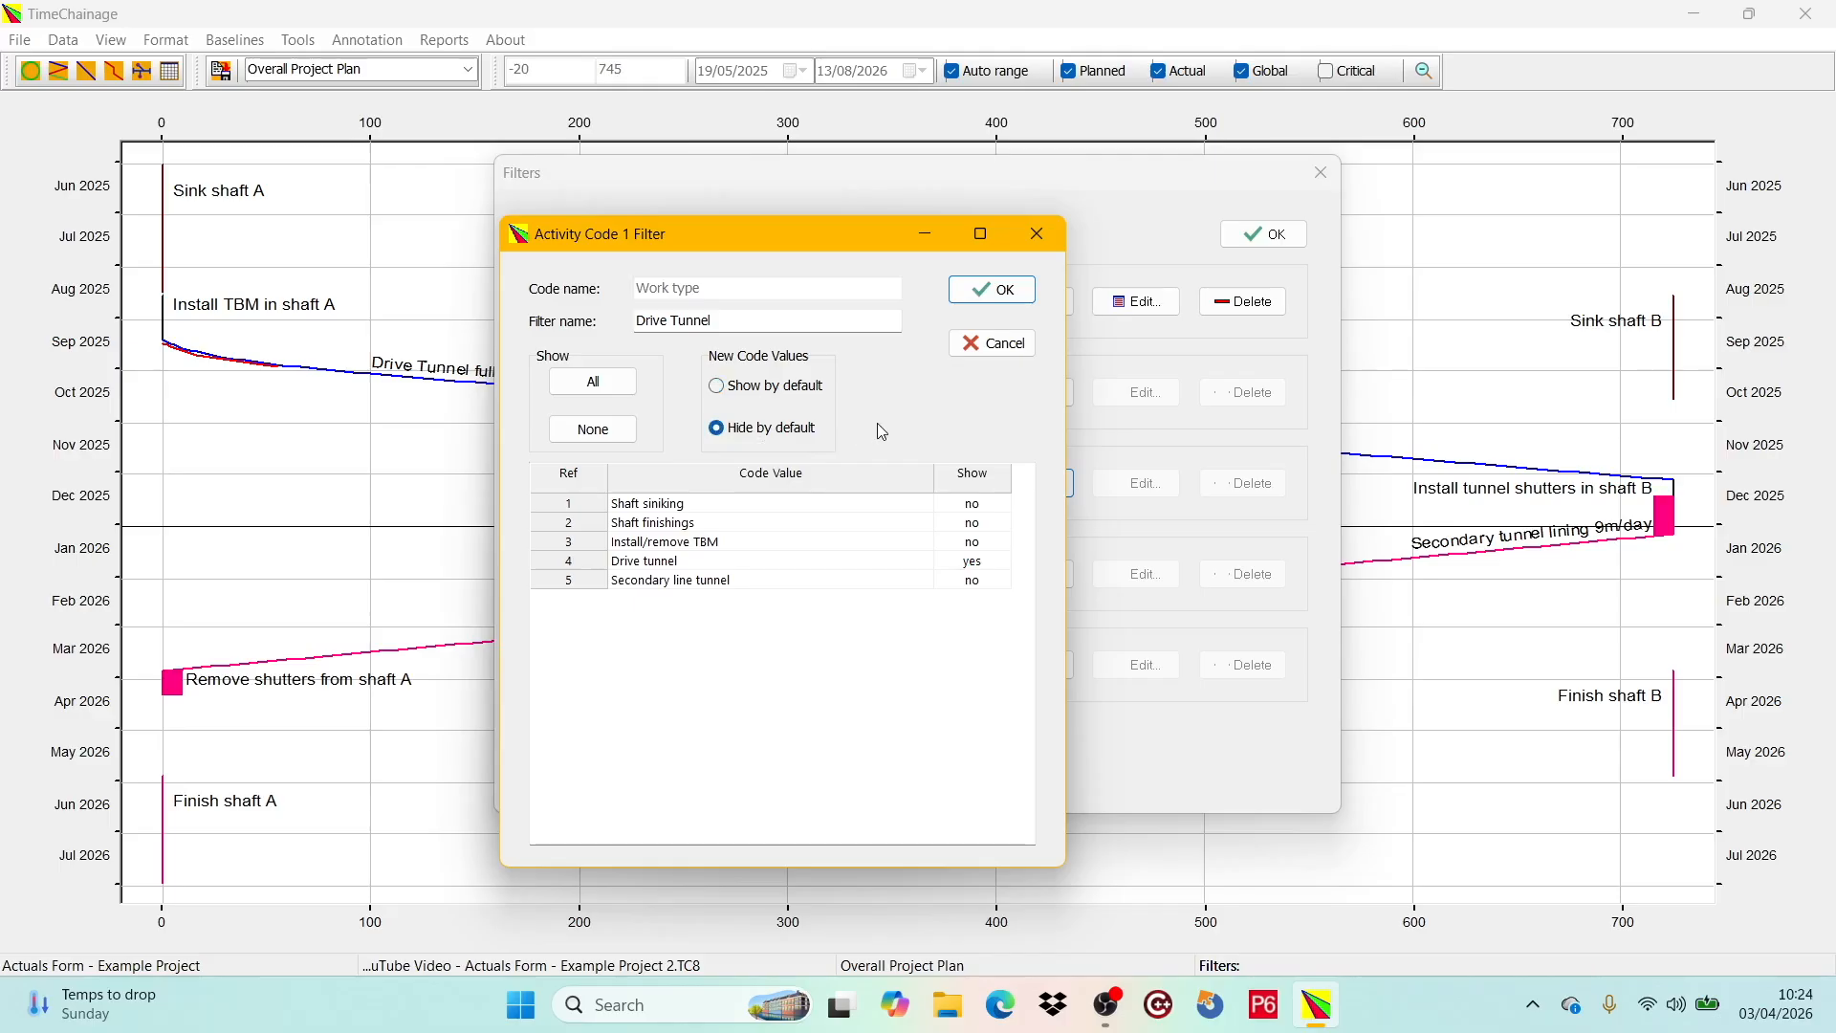
pyautogui.click(992, 294)
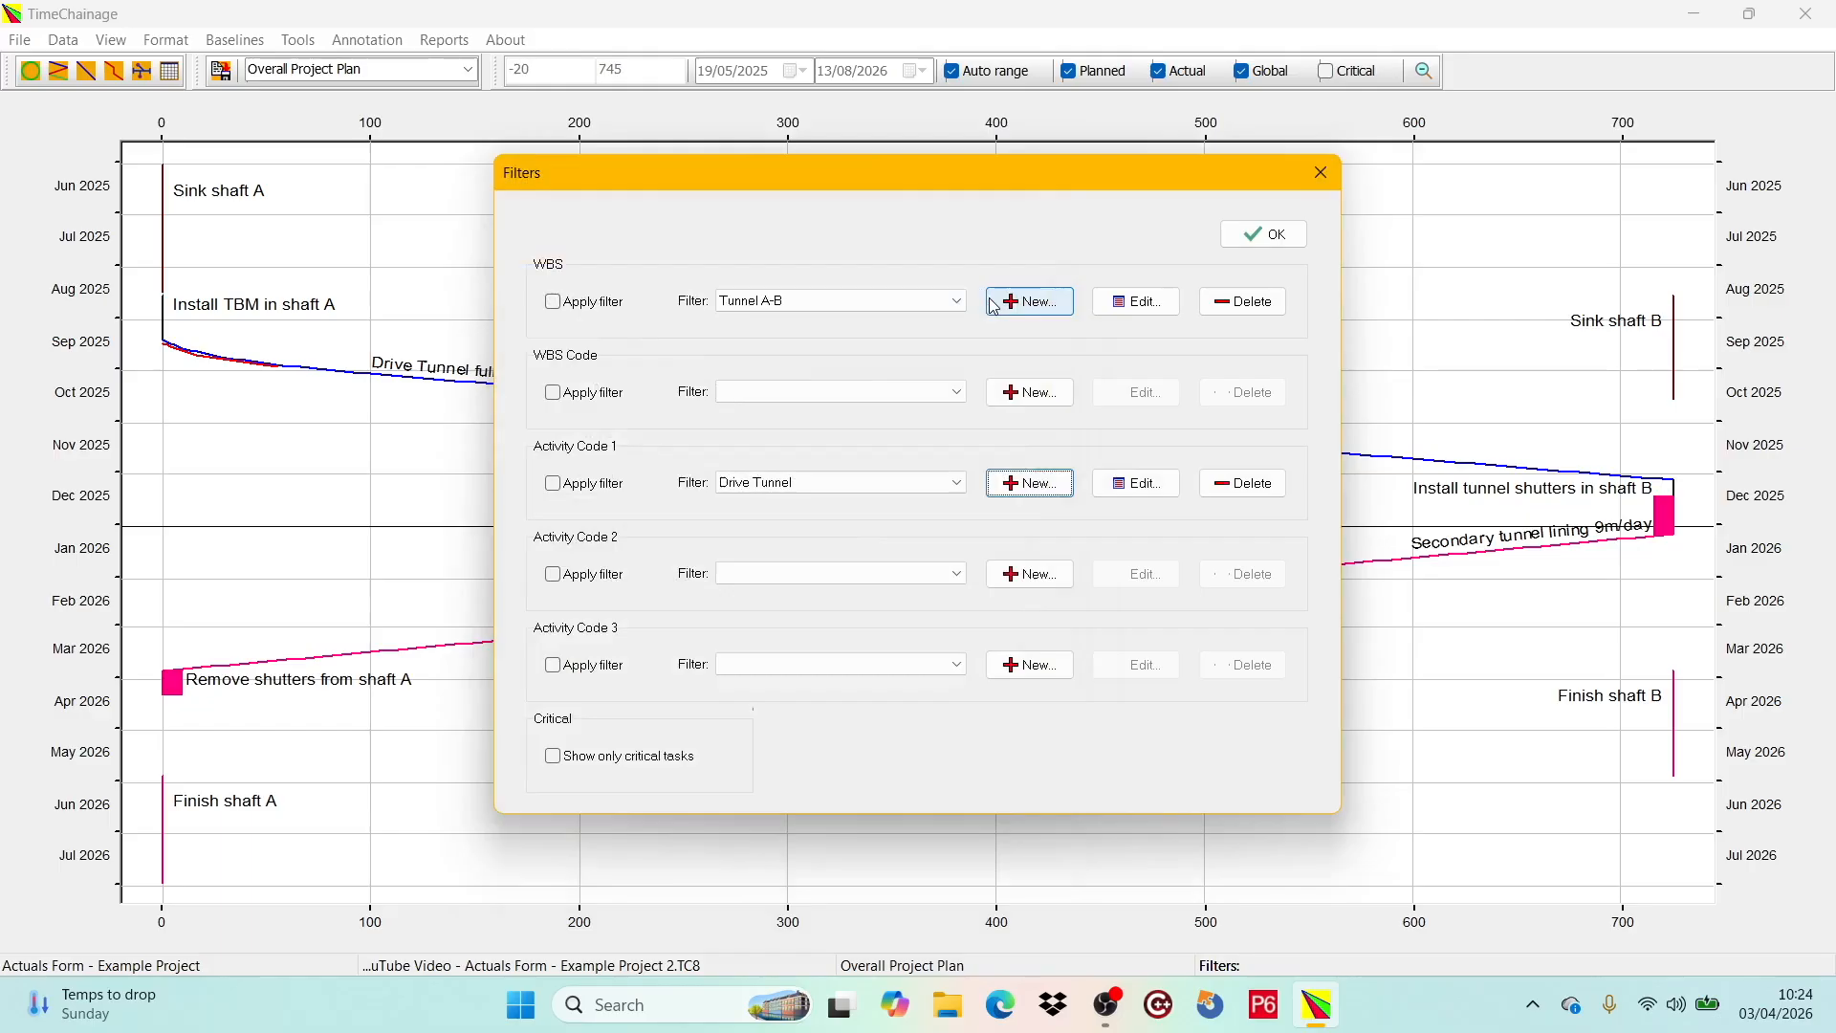
# - Apply the Tunnel A-B WBS filter and the Drive Tunnel activity code filter to the chart
pyautogui.click(553, 301)
pyautogui.click(555, 485)
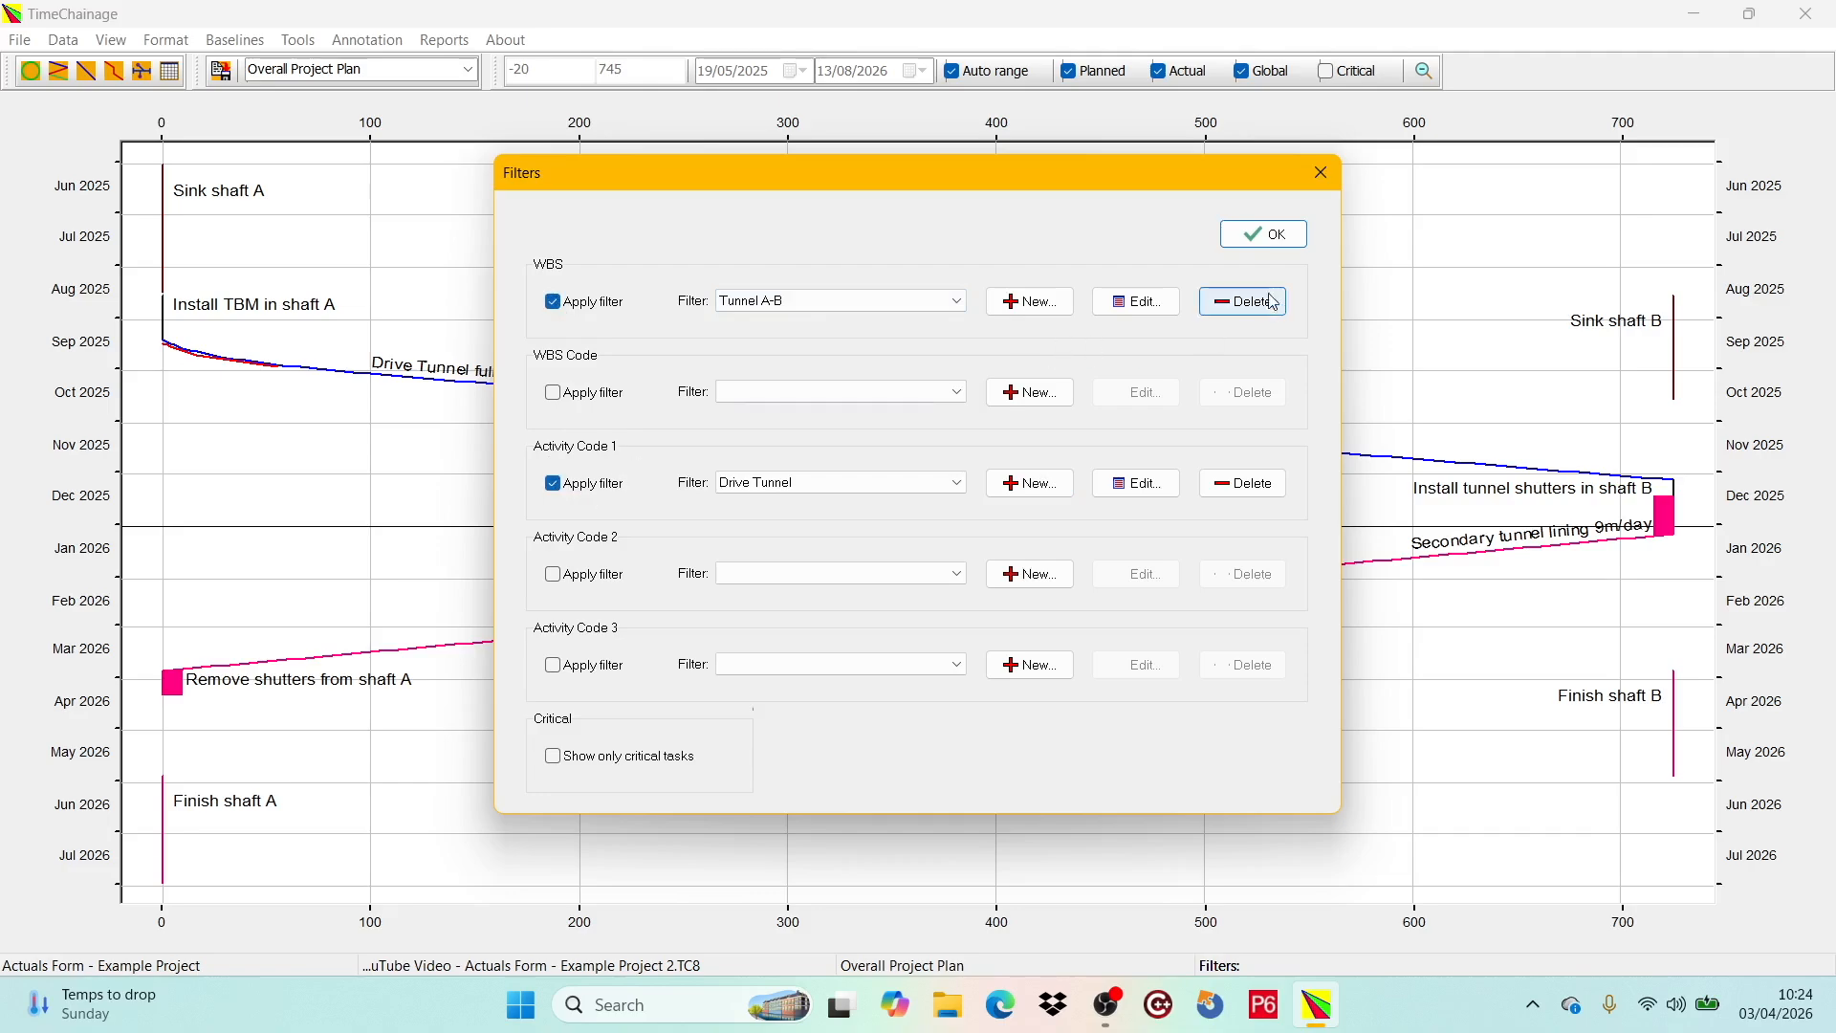
pyautogui.click(1267, 233)
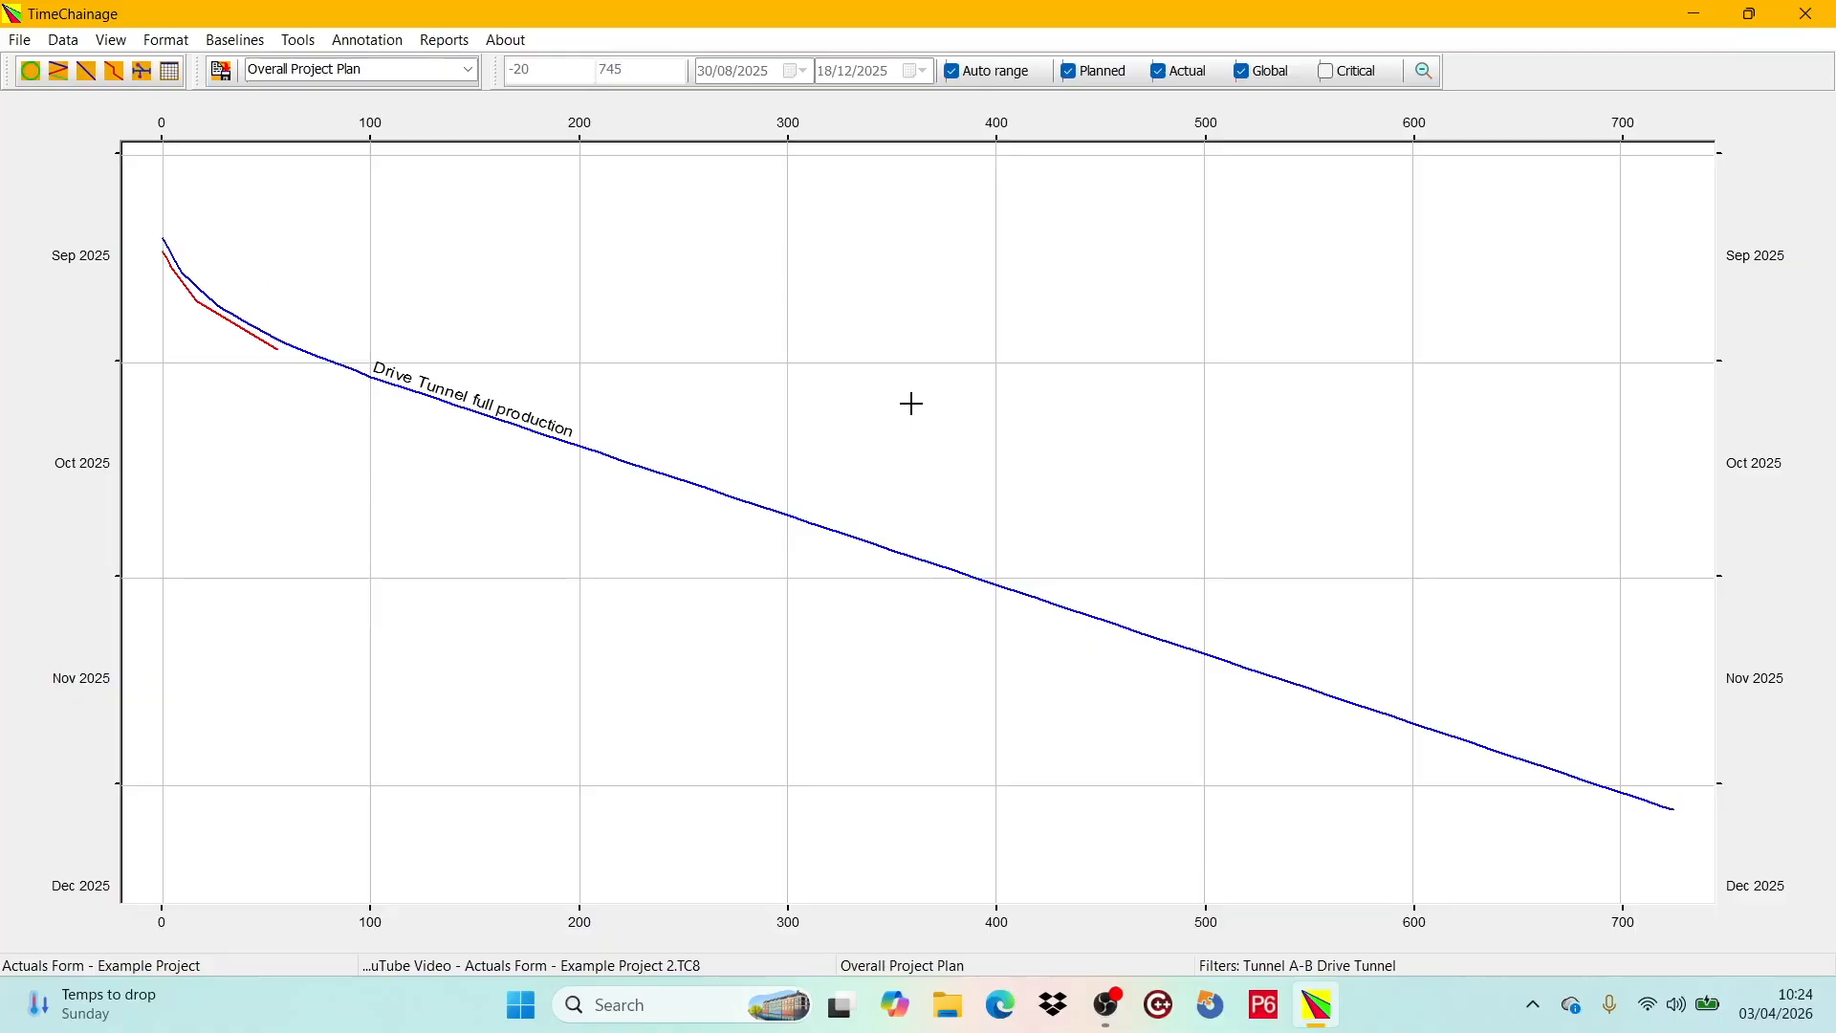
# - Add a layout named Tunnel A-B showing progress that also allows annotation for actual tasks, and open it
pyautogui.click(111, 41)
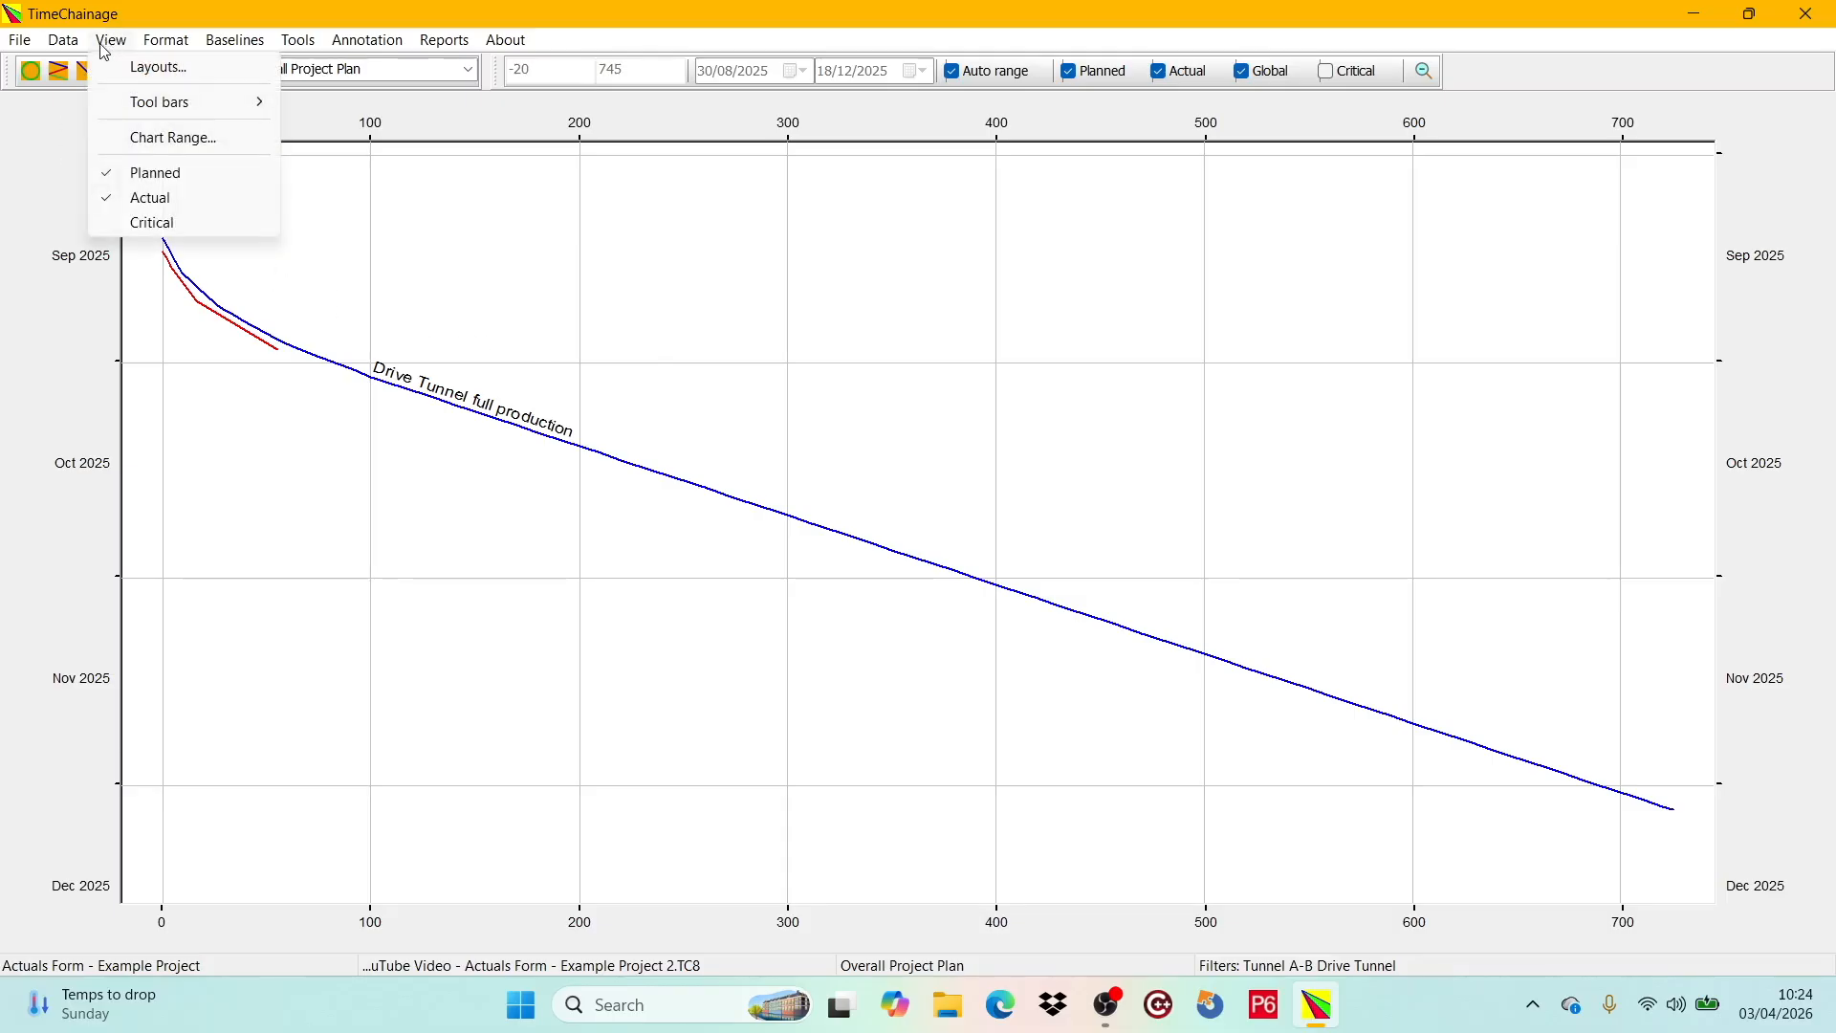
pyautogui.click(124, 69)
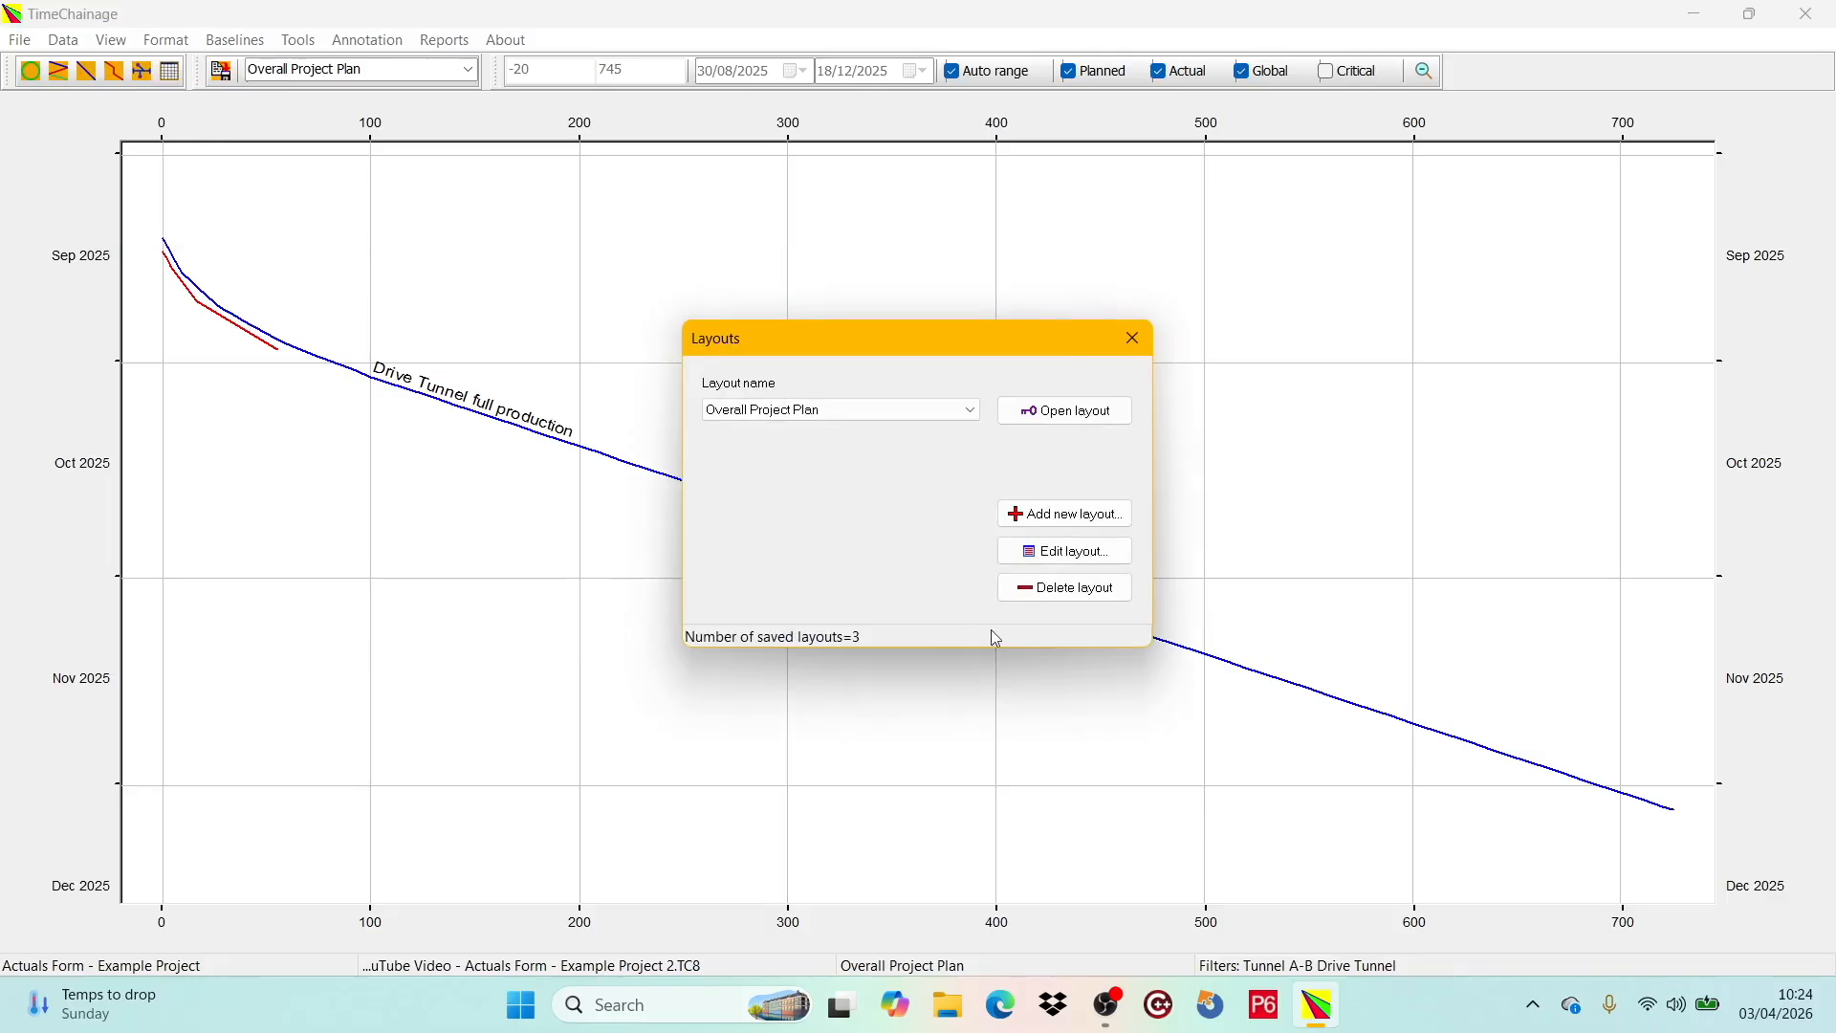
pyautogui.click(1048, 514)
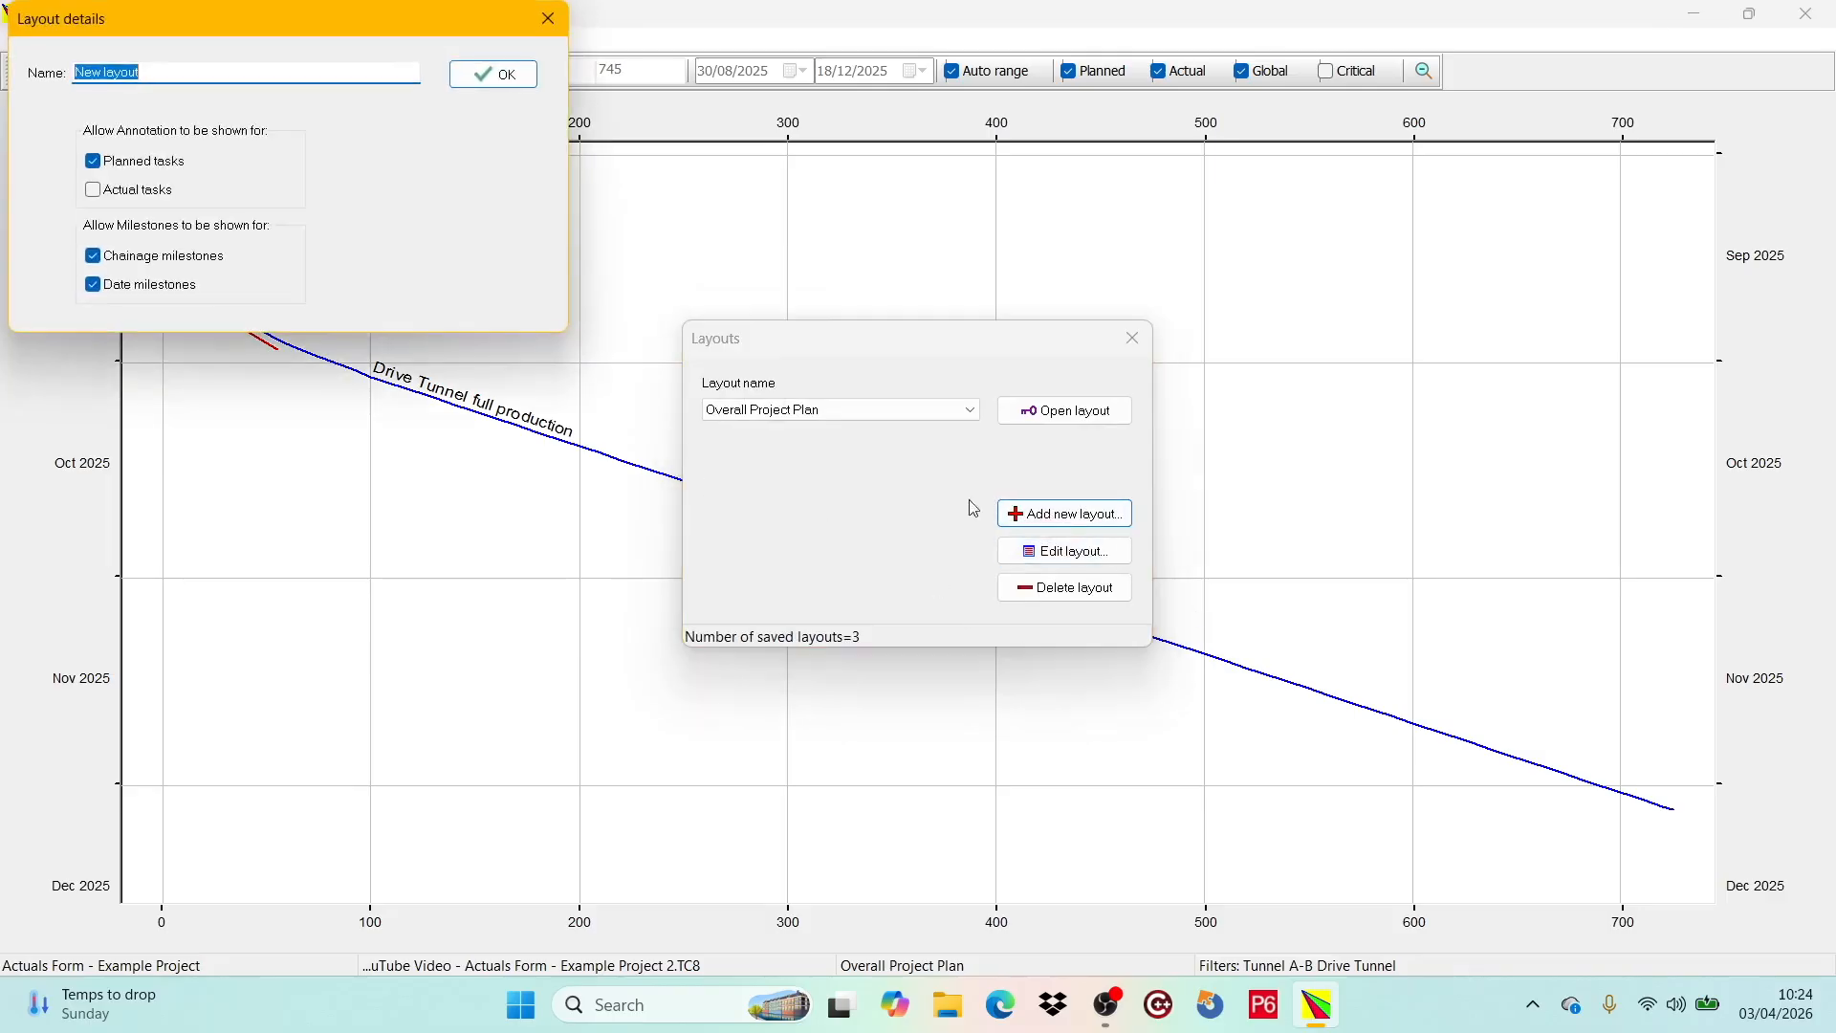
pyautogui.moveTo(192, 69); pyautogui.dragTo(4, 69)
pyautogui.write('Tunnel A-B showing progress')
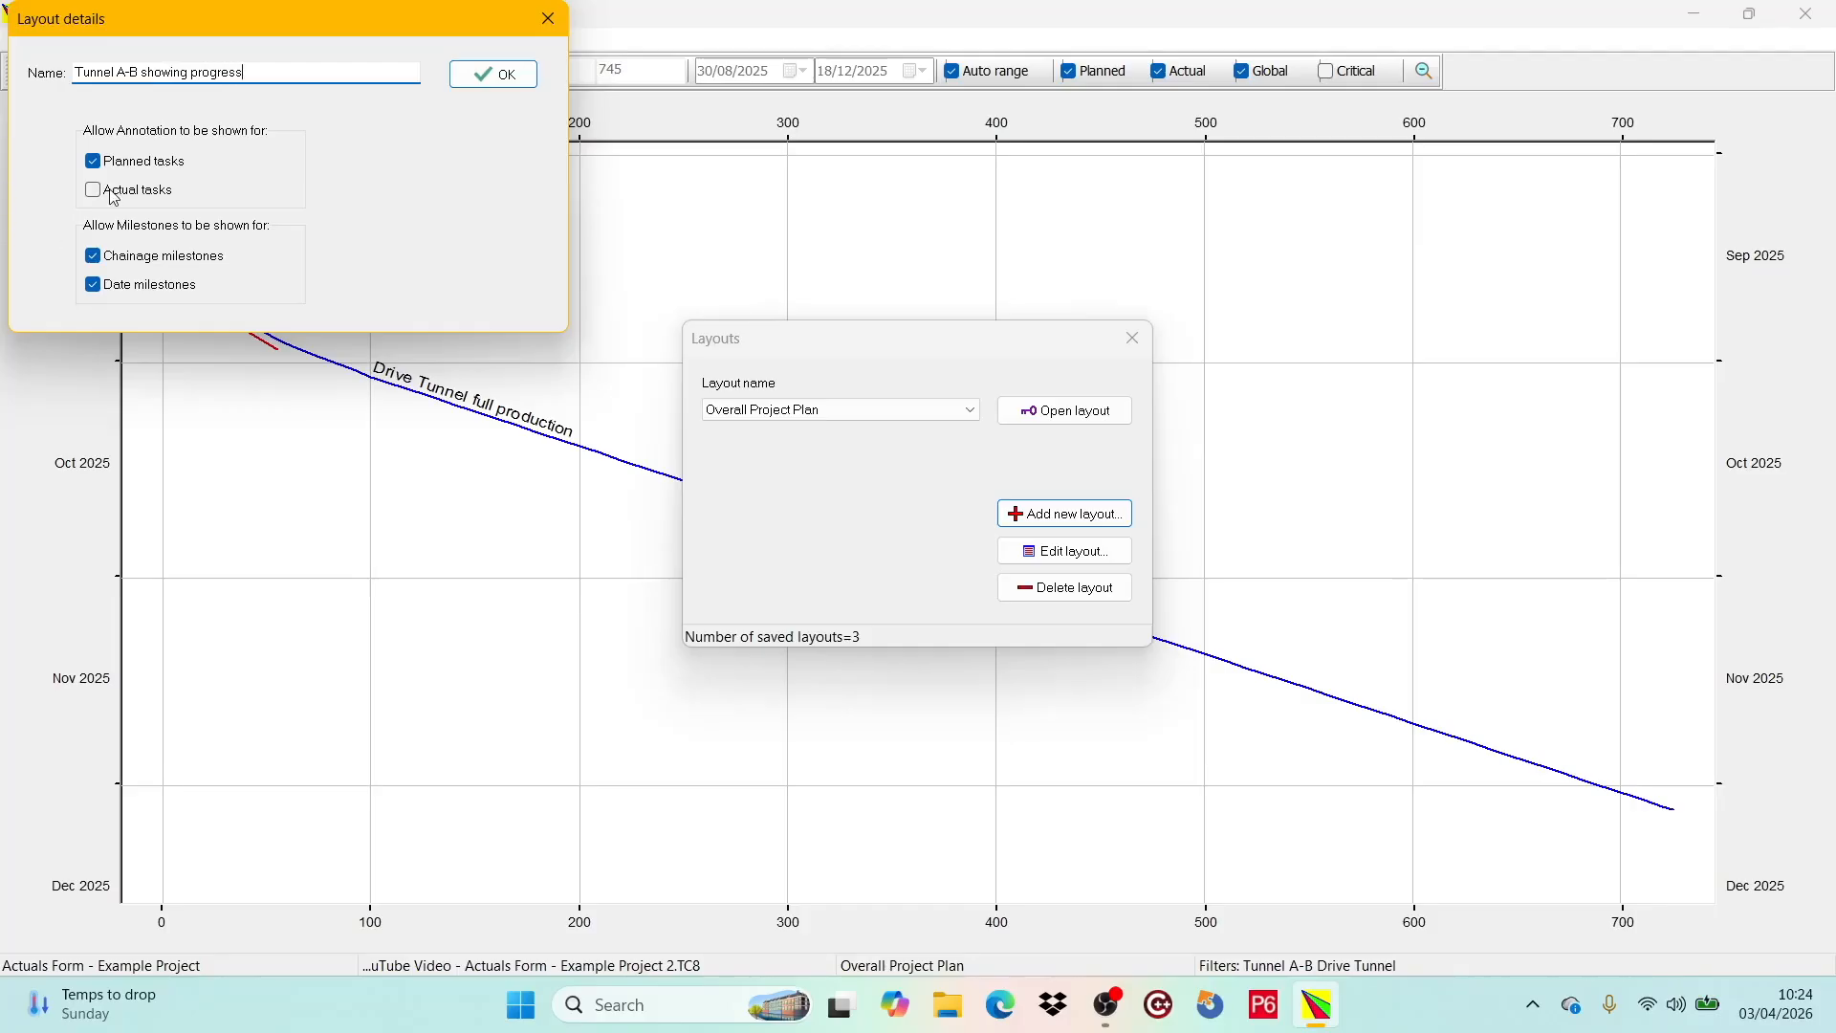
pyautogui.click(93, 190)
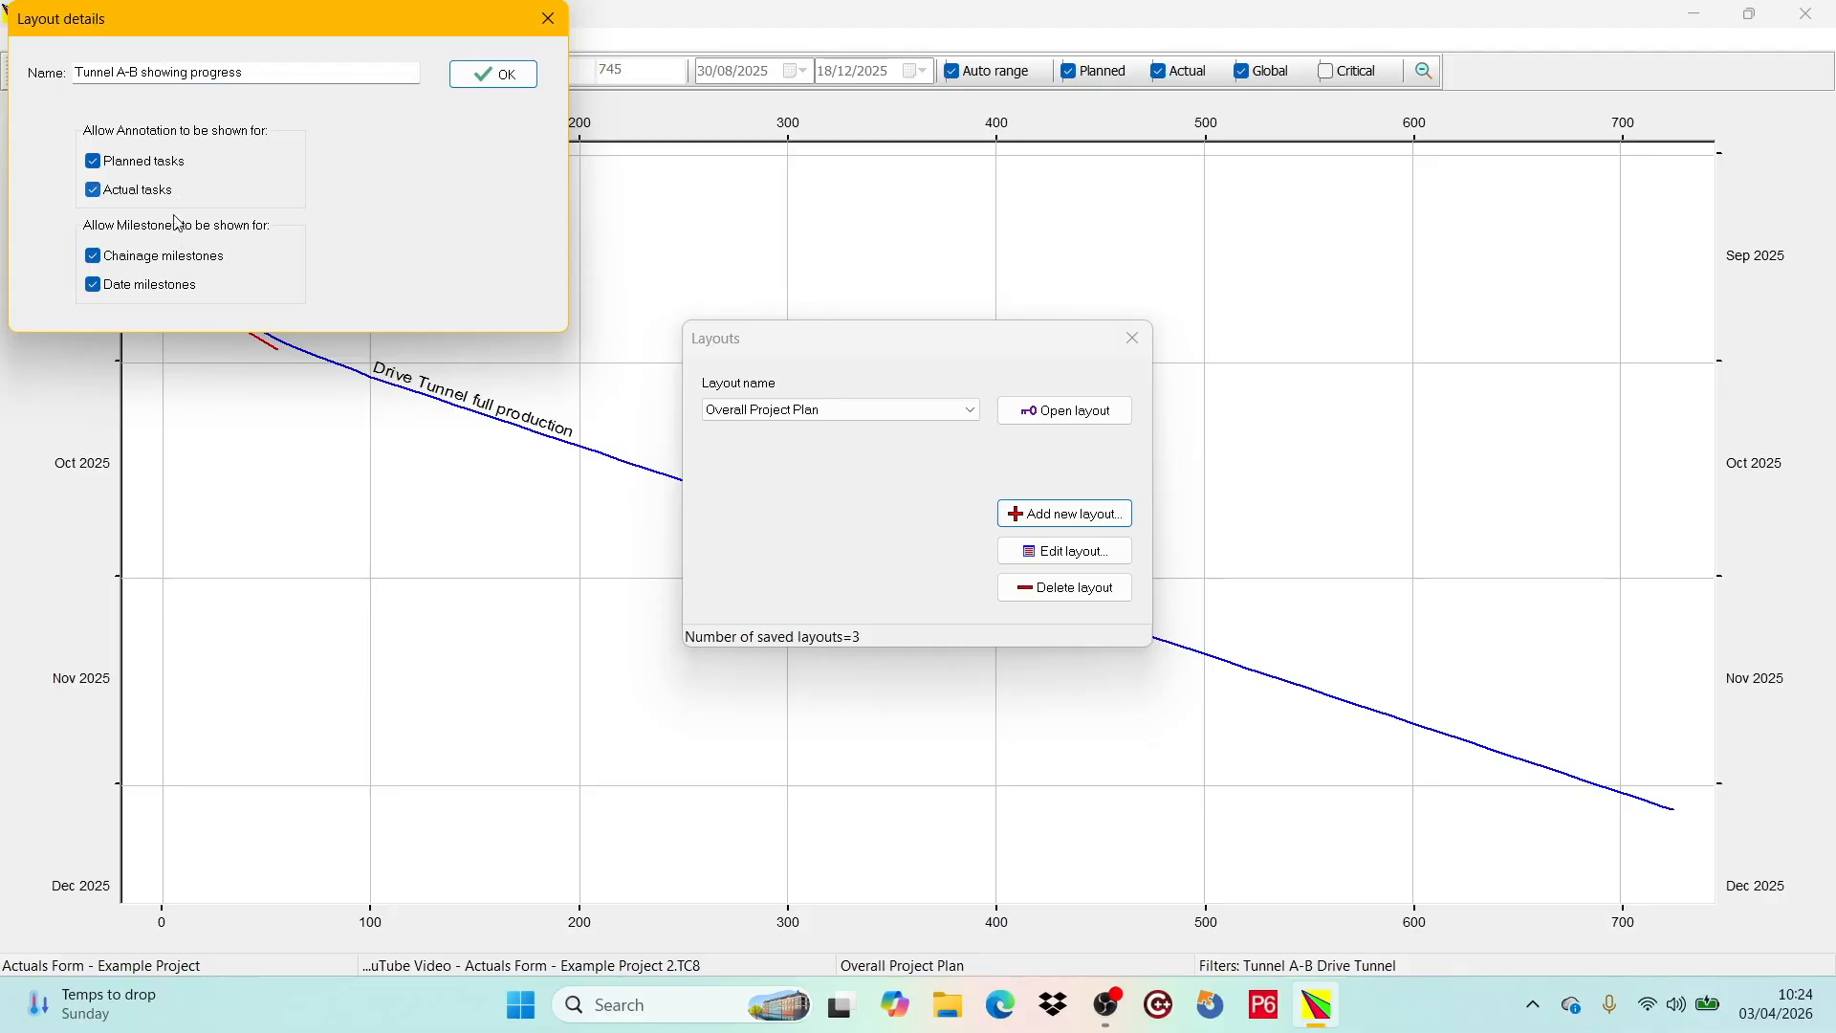
pyautogui.click(494, 75)
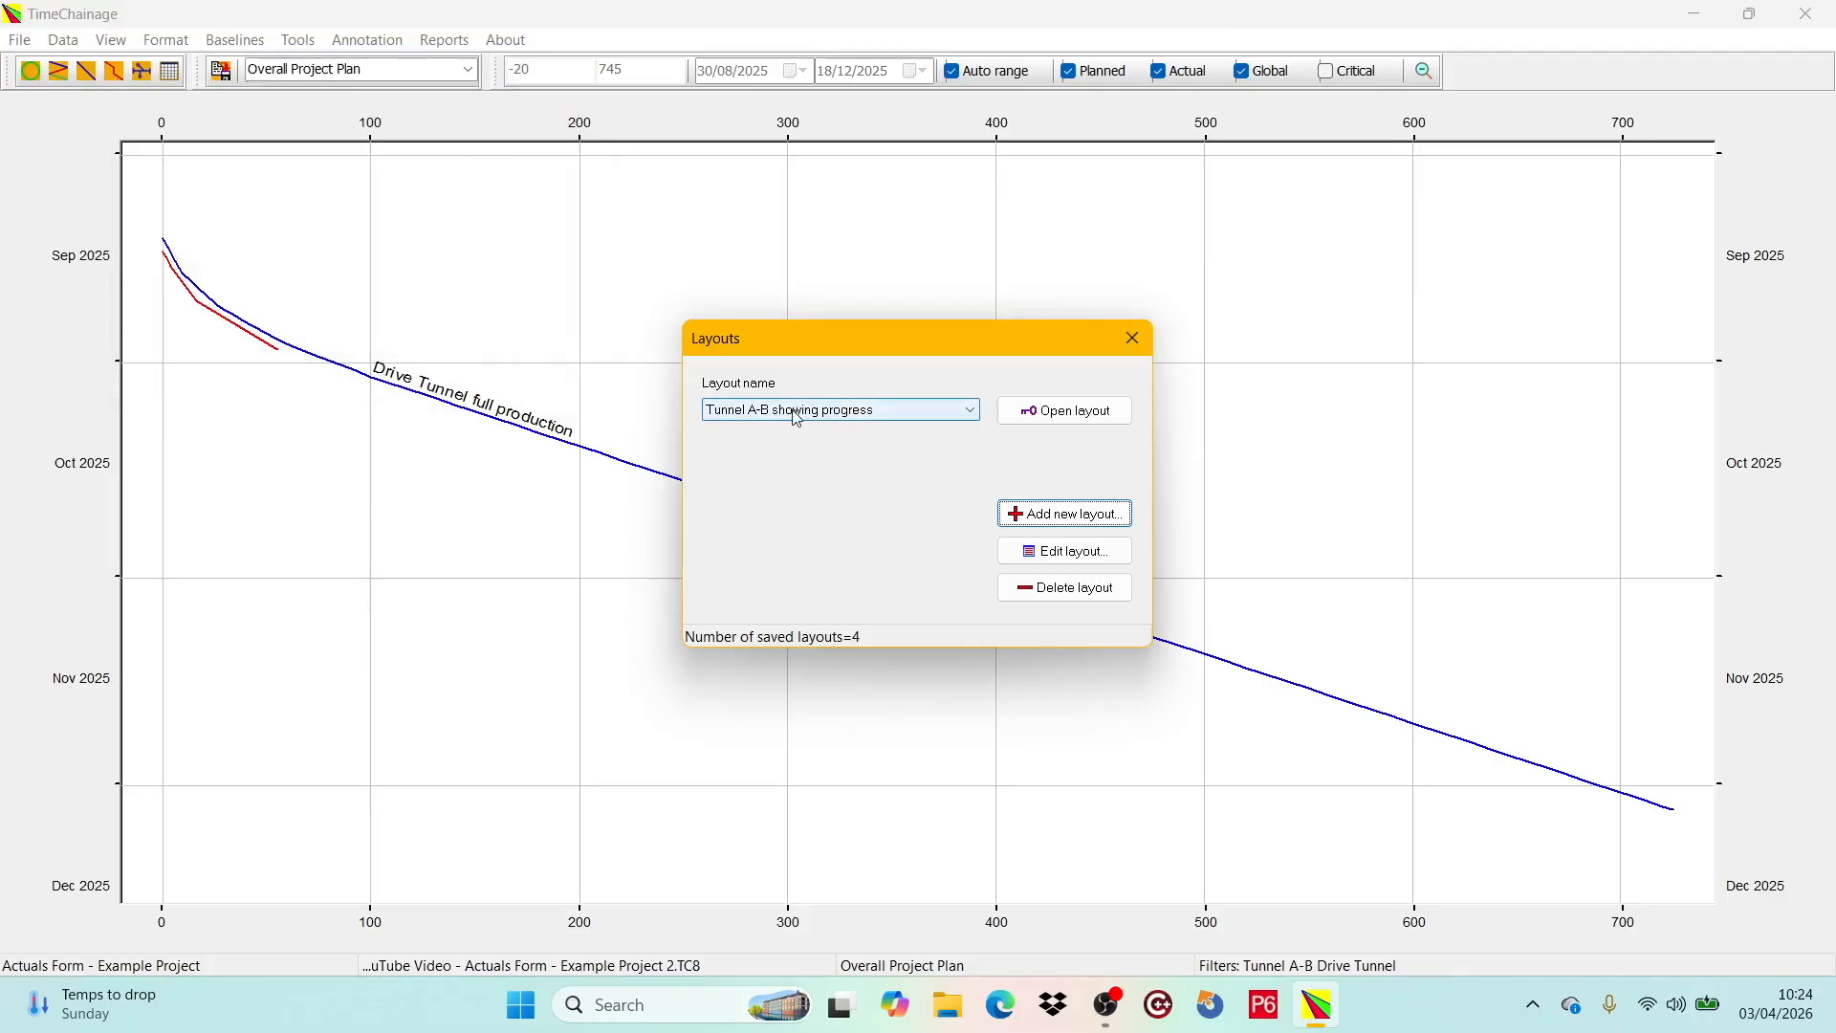
pyautogui.click(1051, 411)
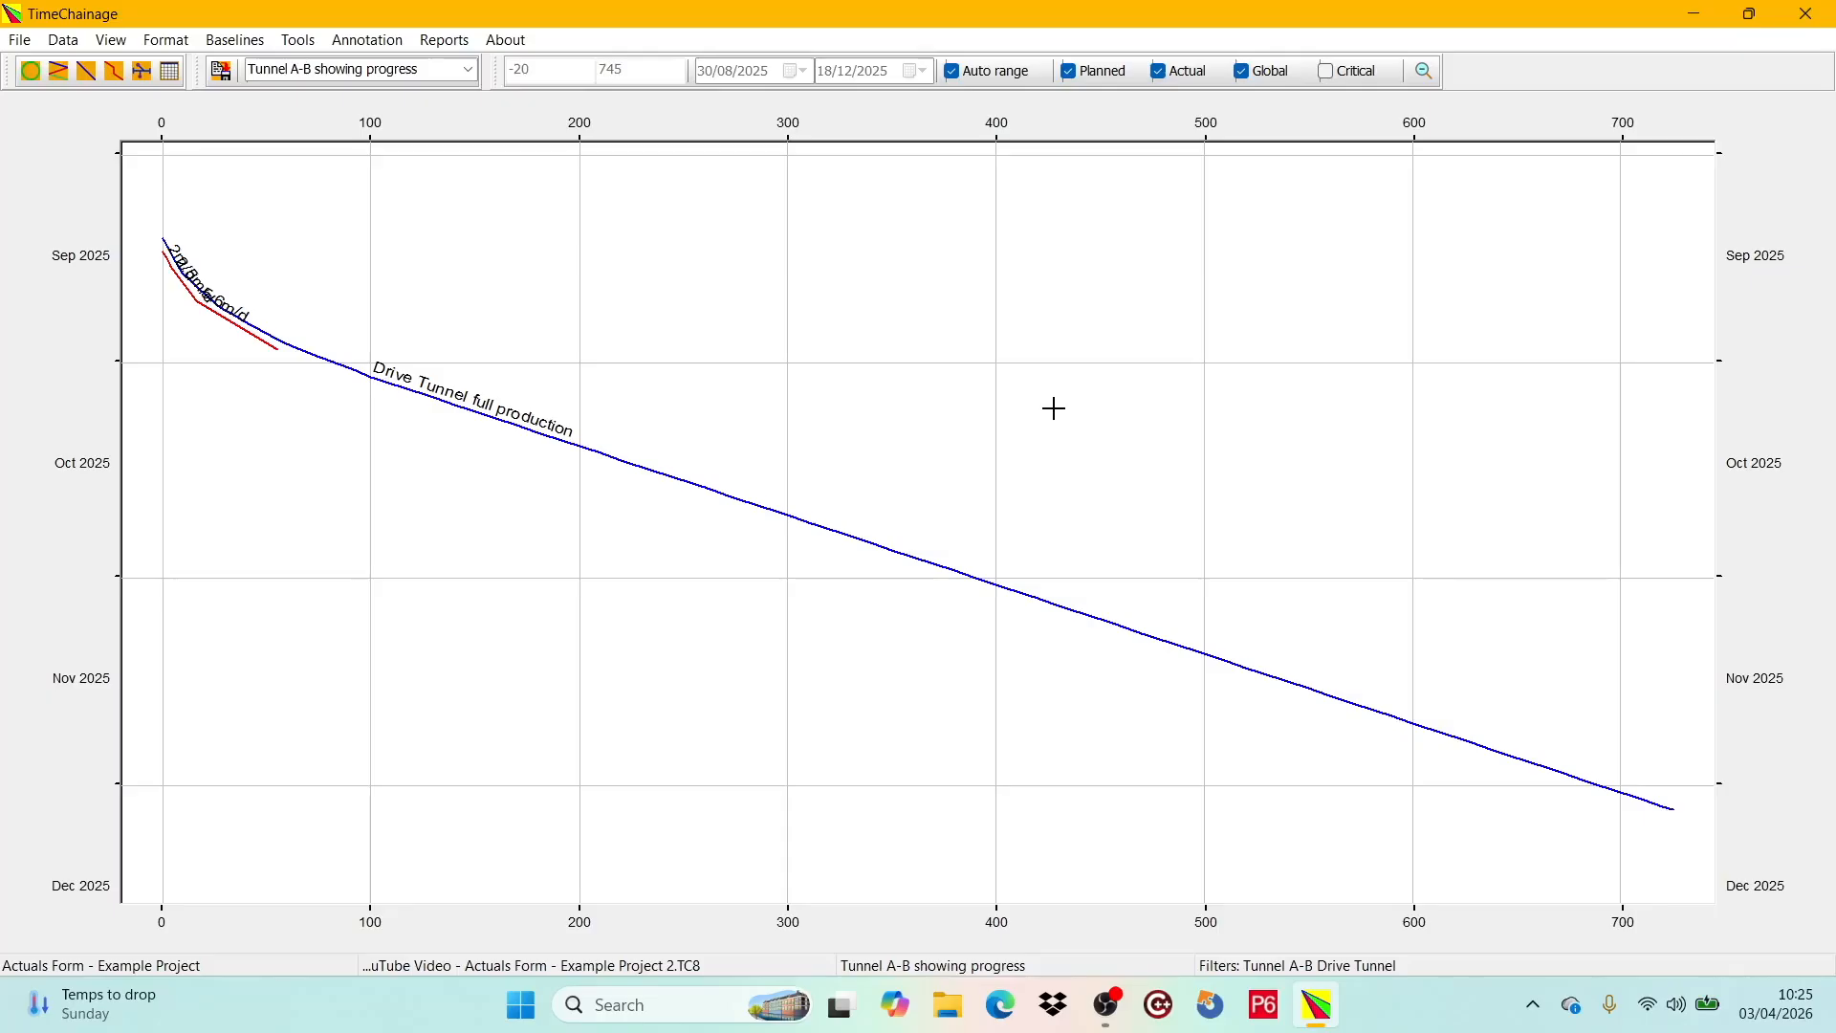
# - Show the data date line at 29/09/2025 with its text positioned at 40%
pyautogui.click(375, 43)
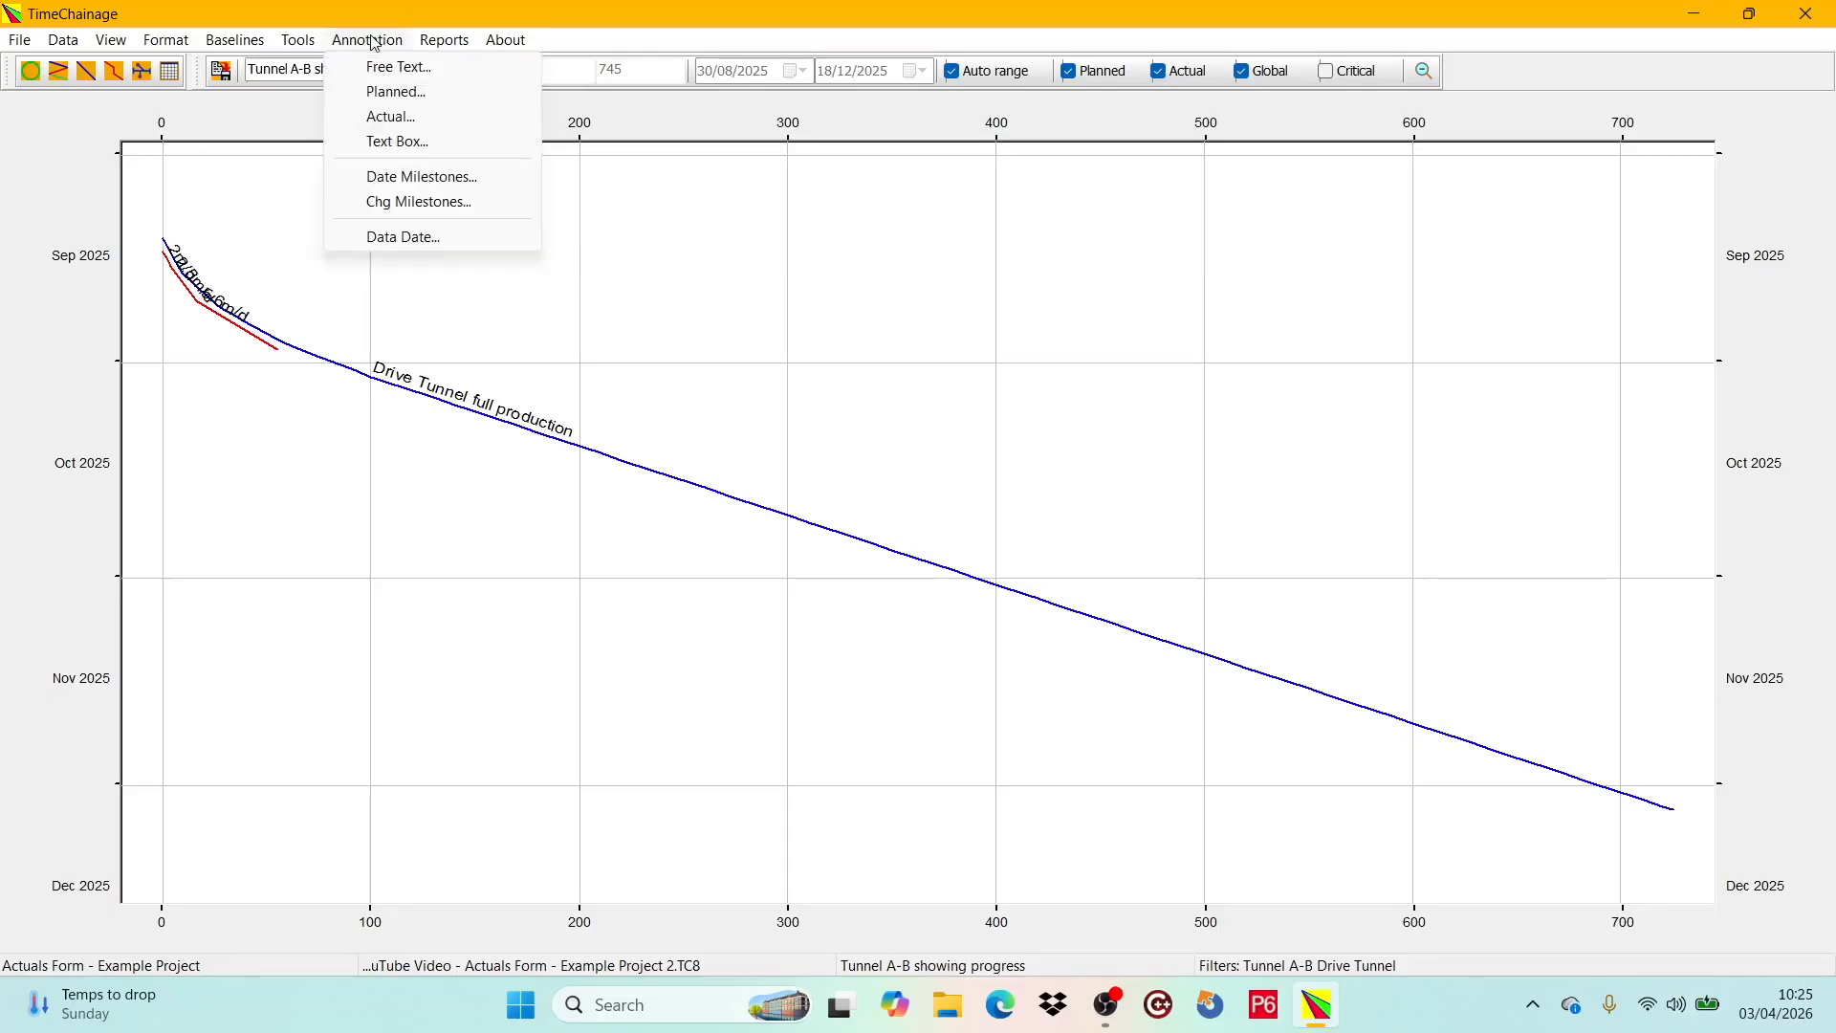
pyautogui.click(438, 241)
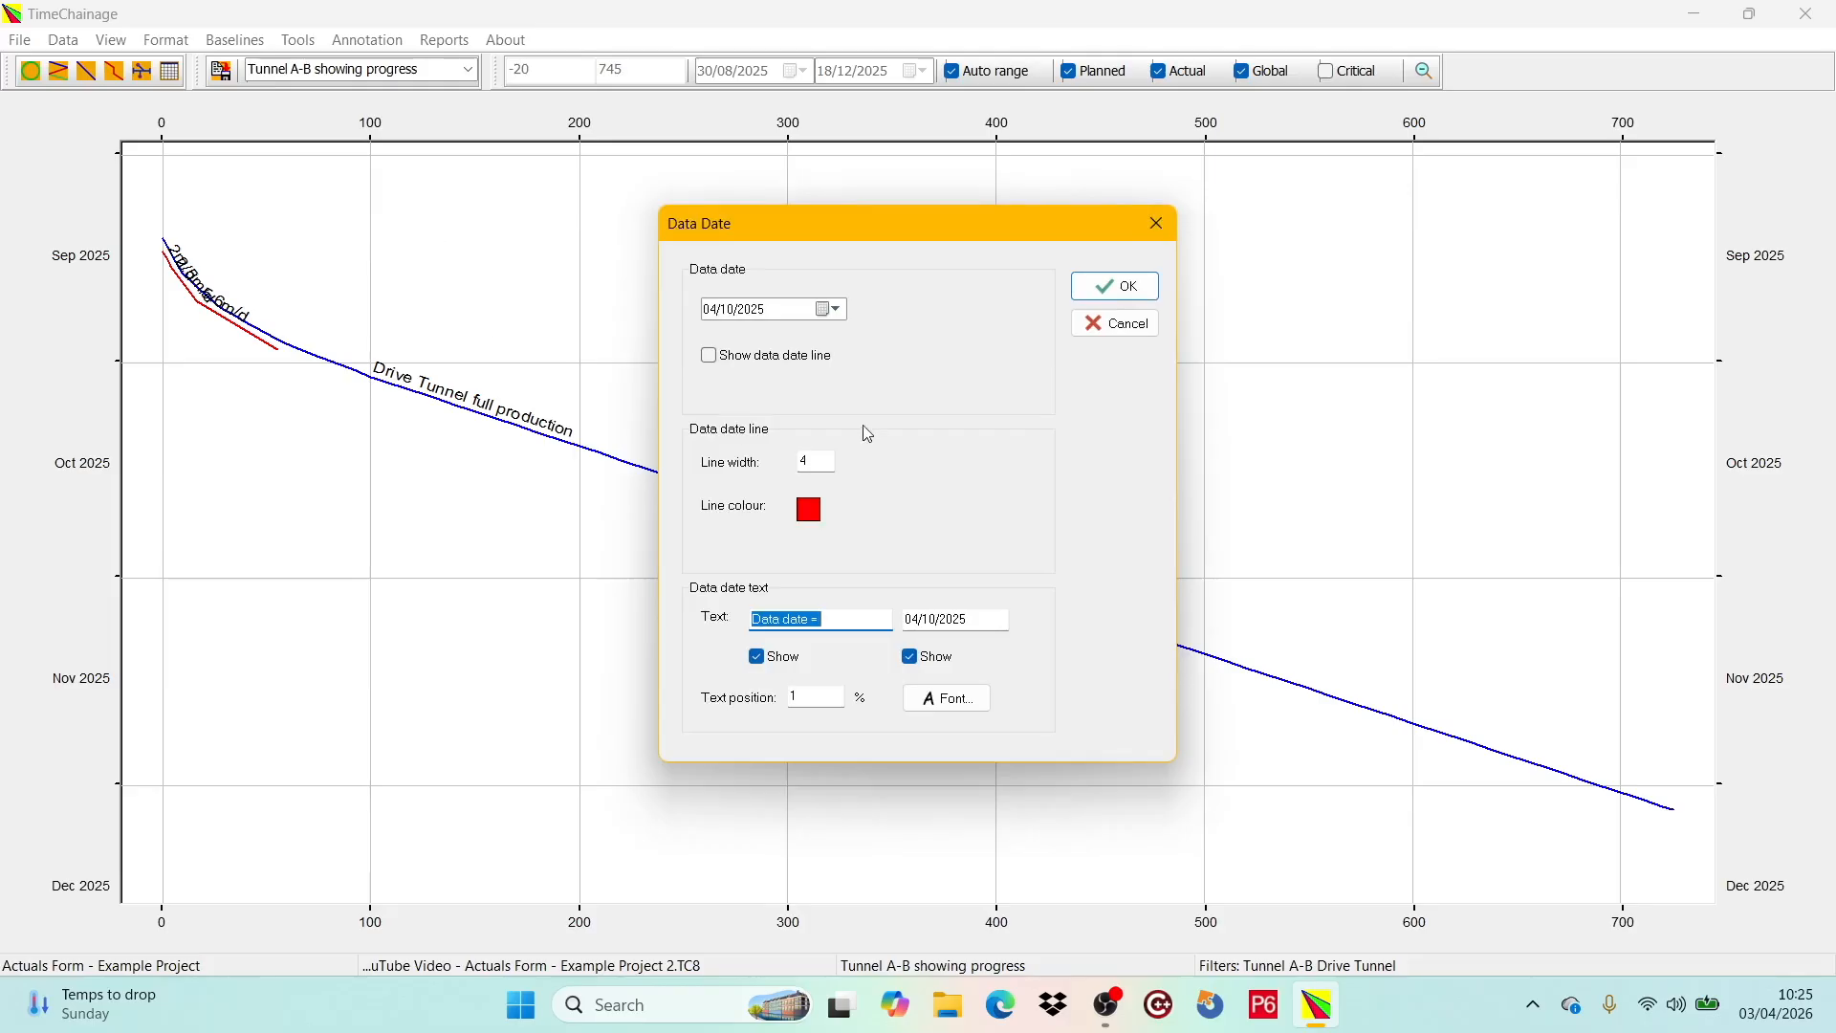
pyautogui.click(838, 312)
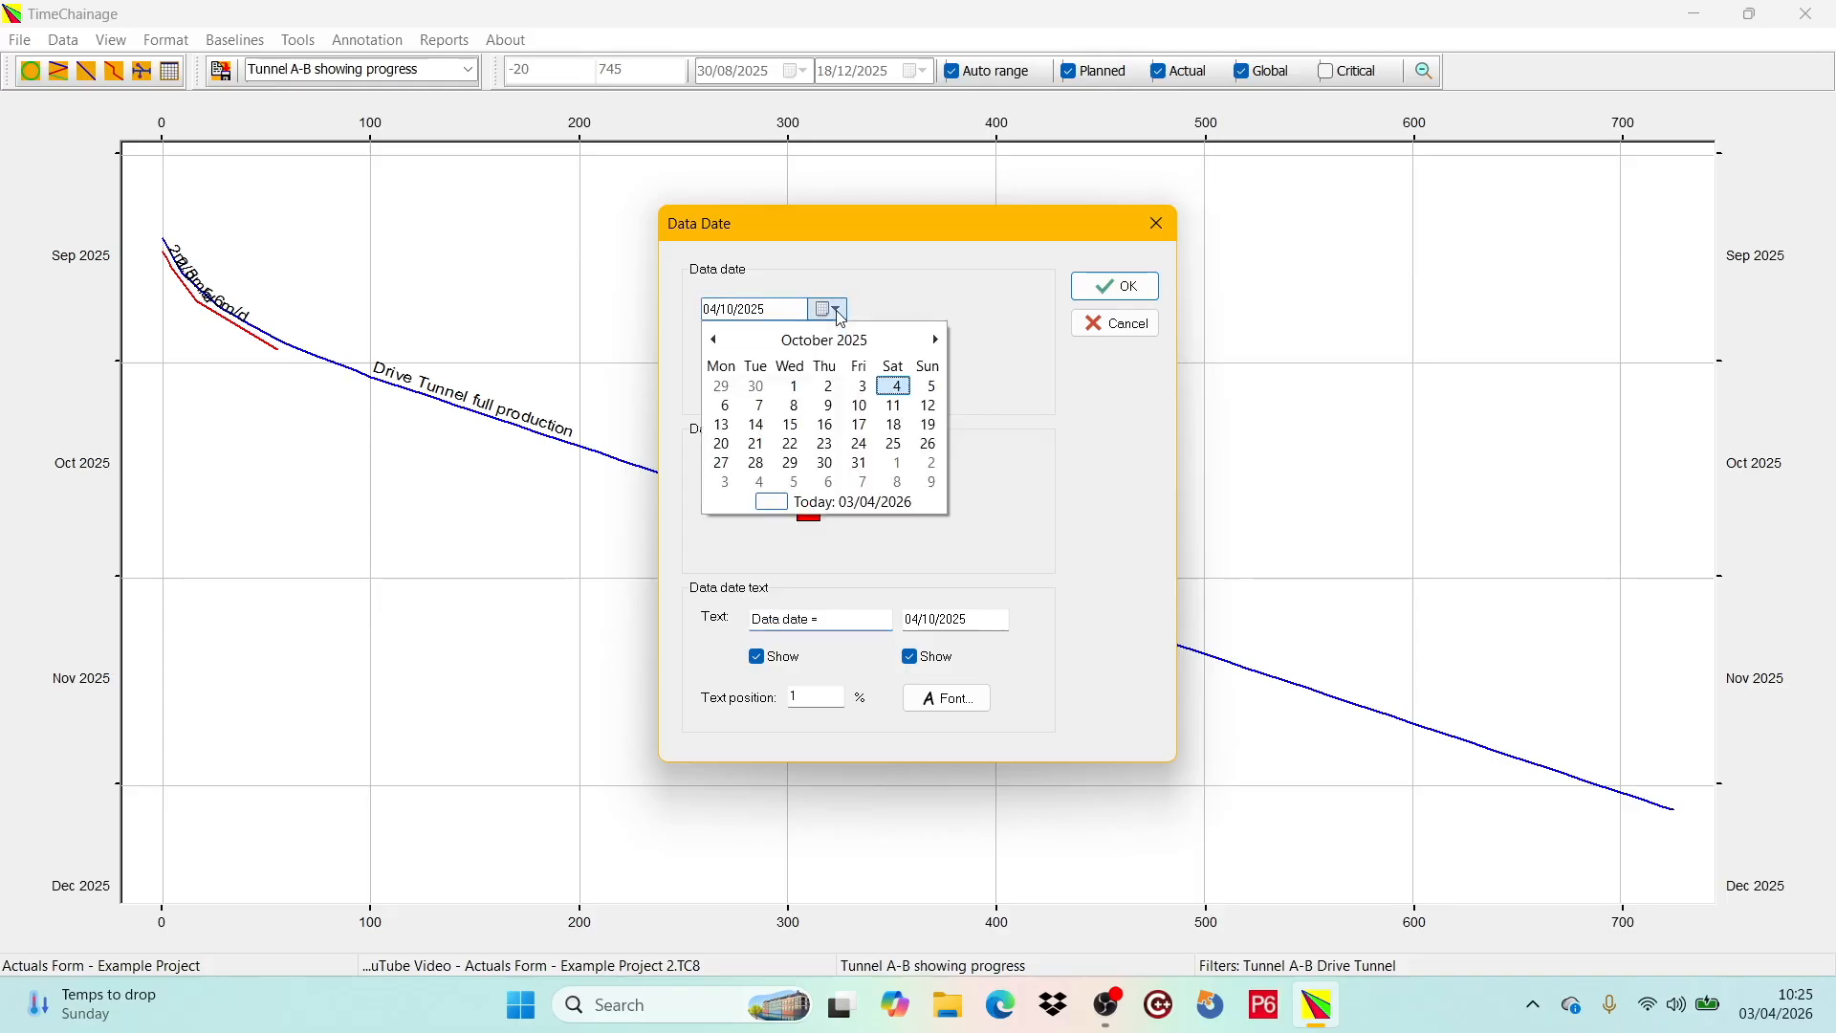
pyautogui.click(716, 341)
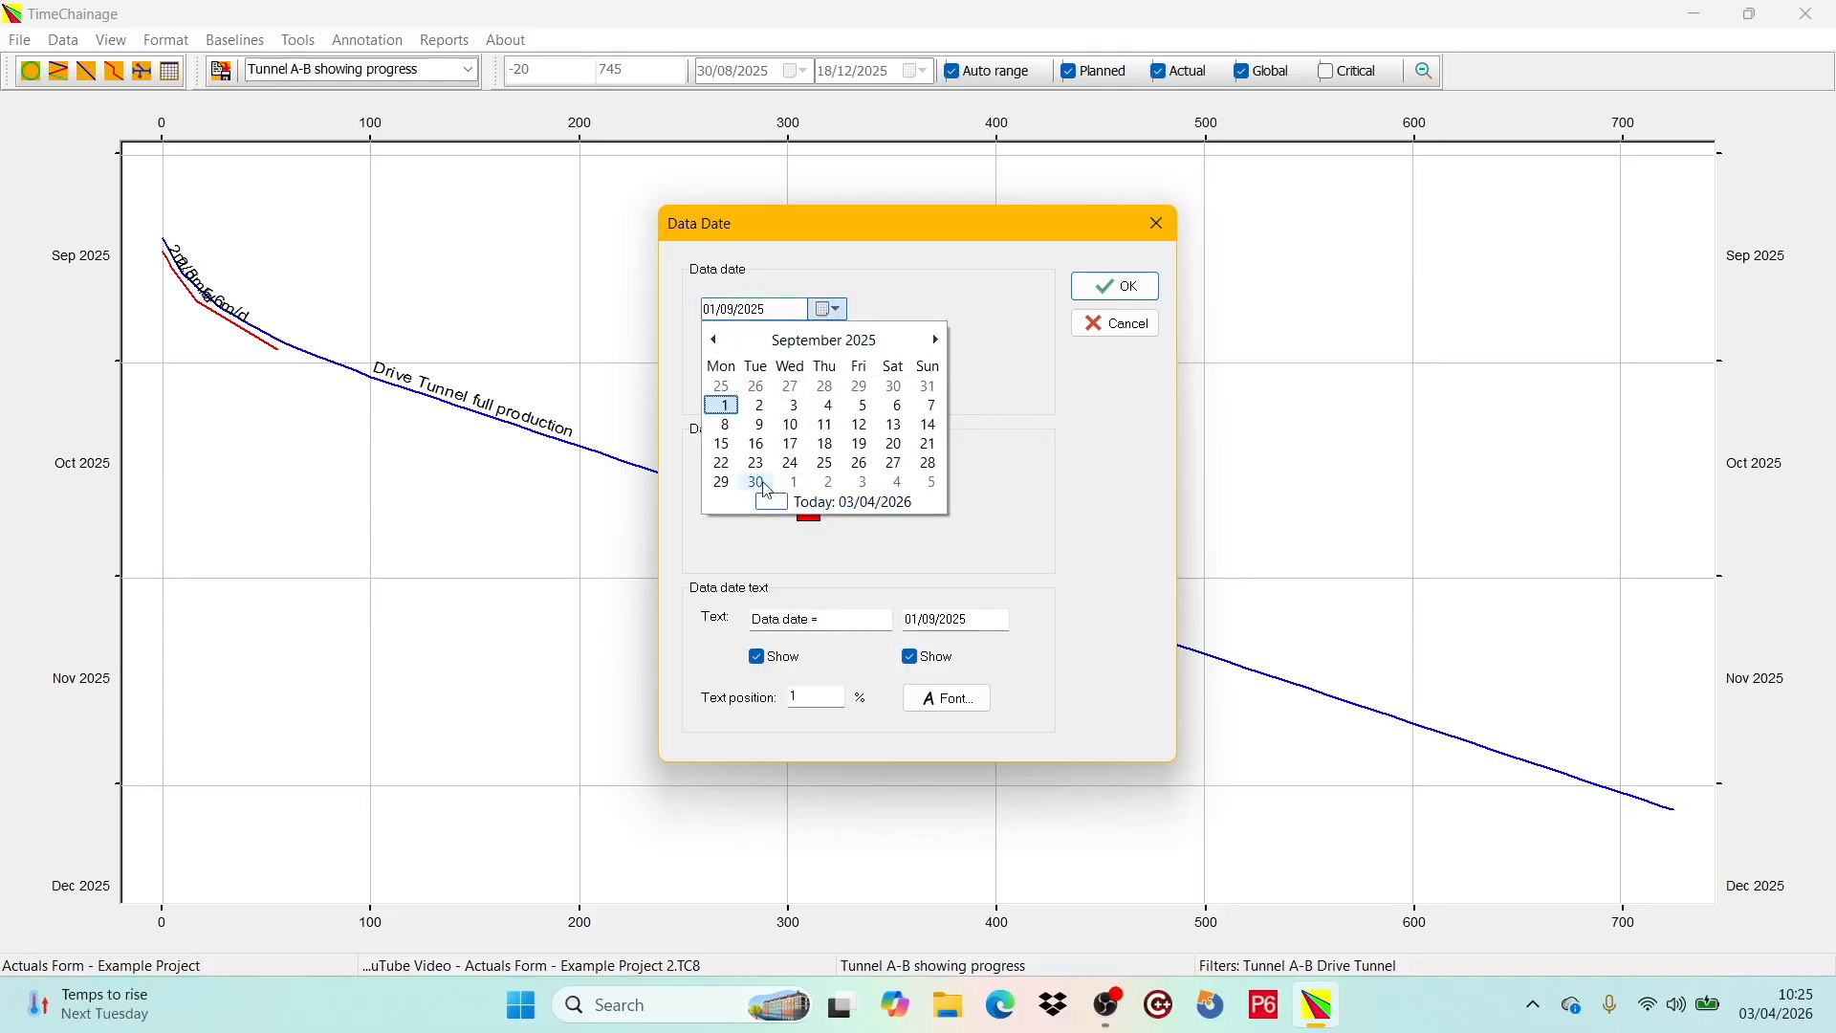
pyautogui.click(725, 484)
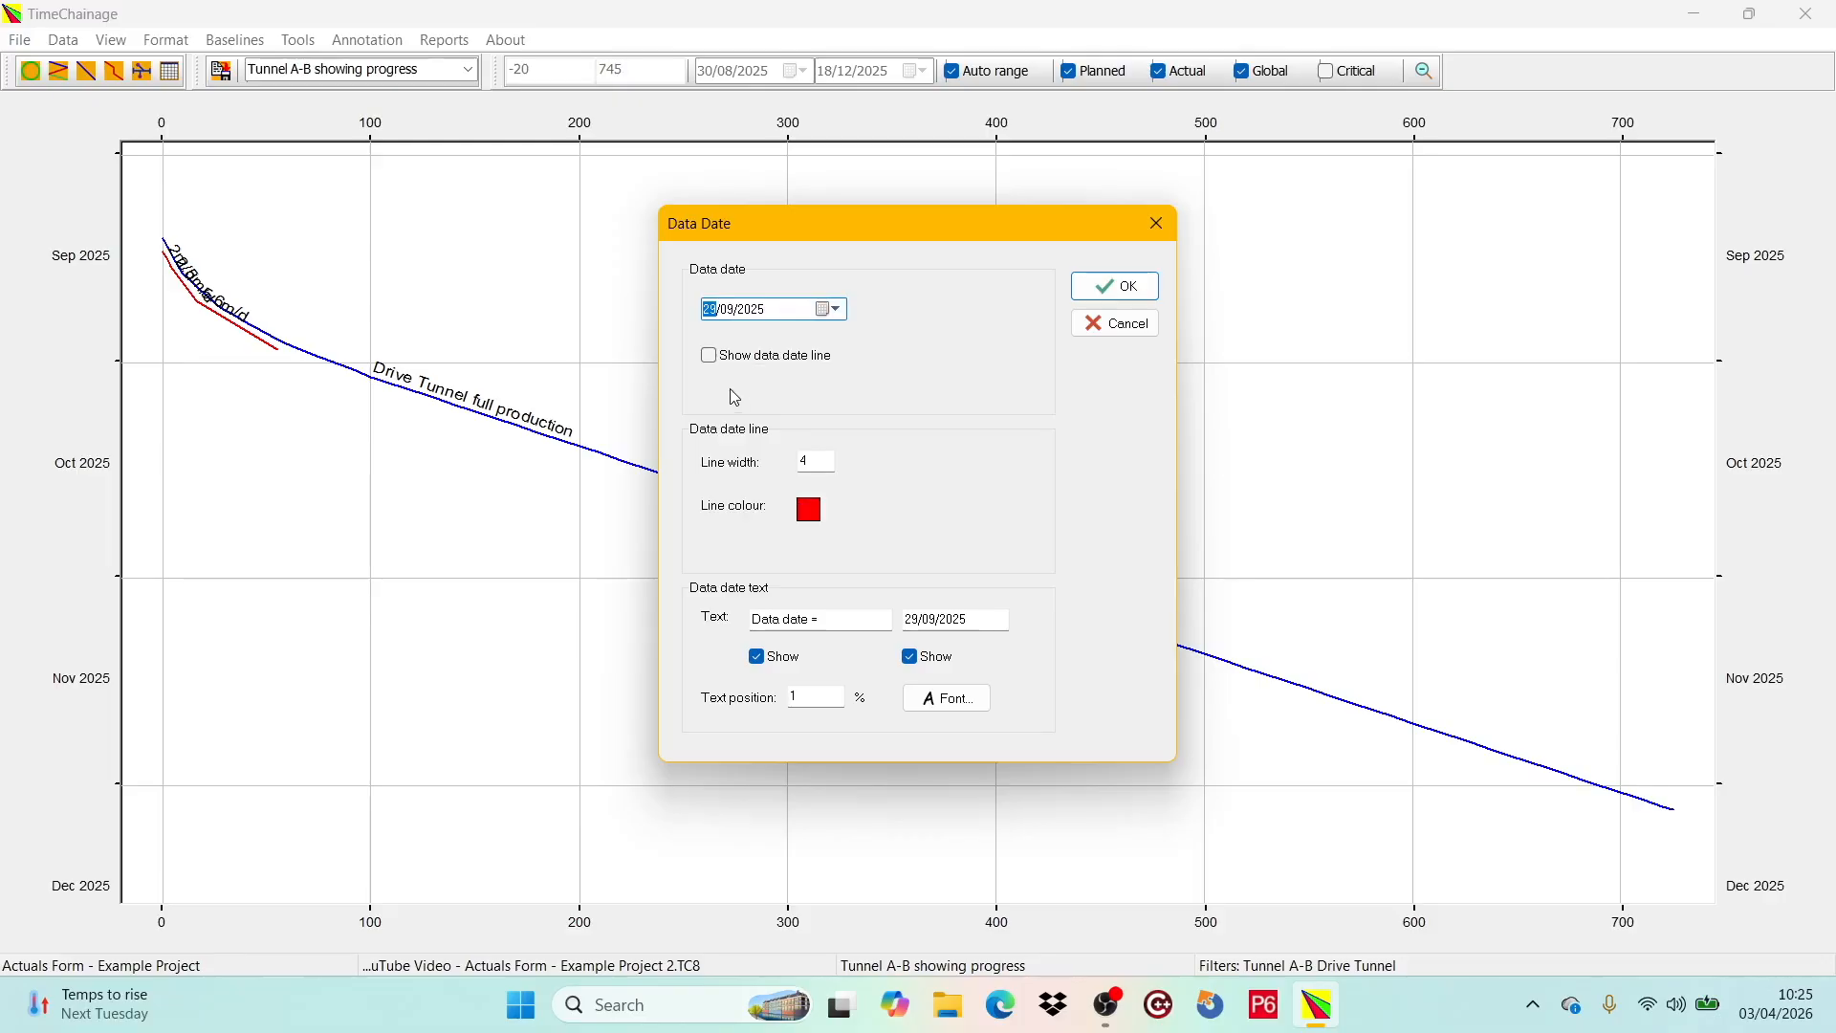
pyautogui.click(710, 358)
pyautogui.doubleClick(833, 693)
pyautogui.write('40')
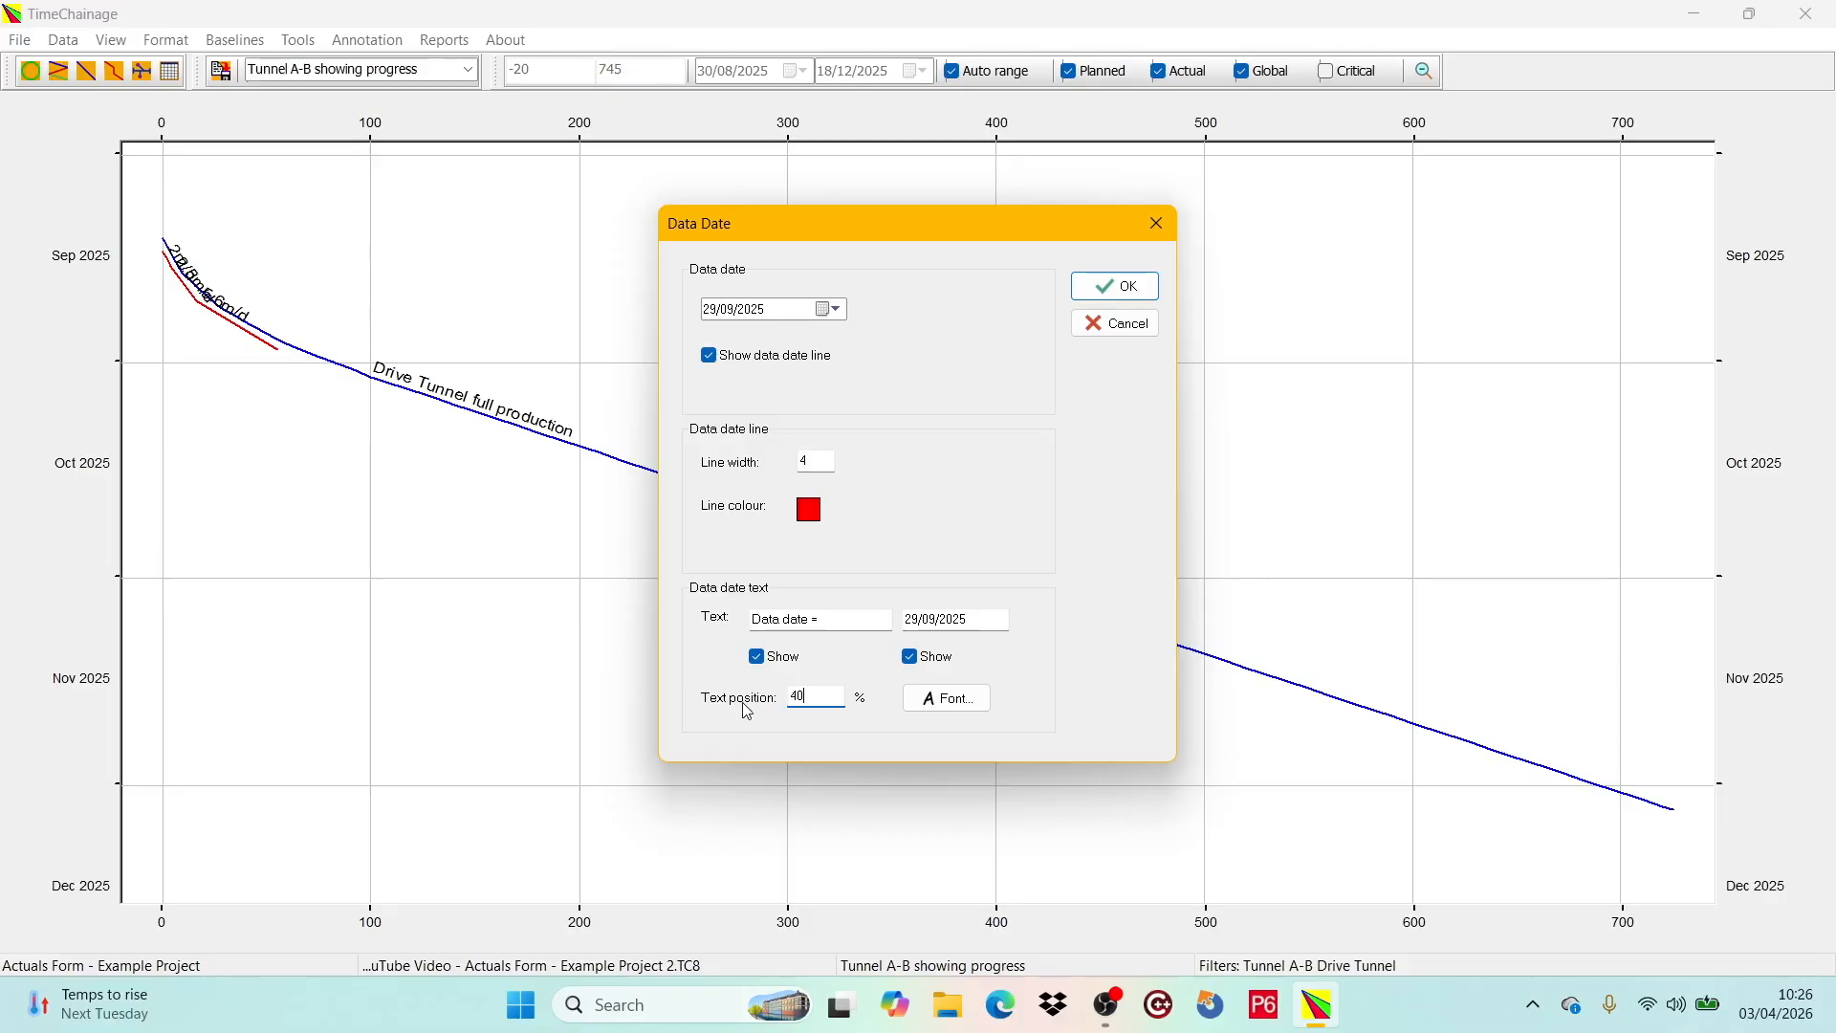
pyautogui.click(1147, 290)
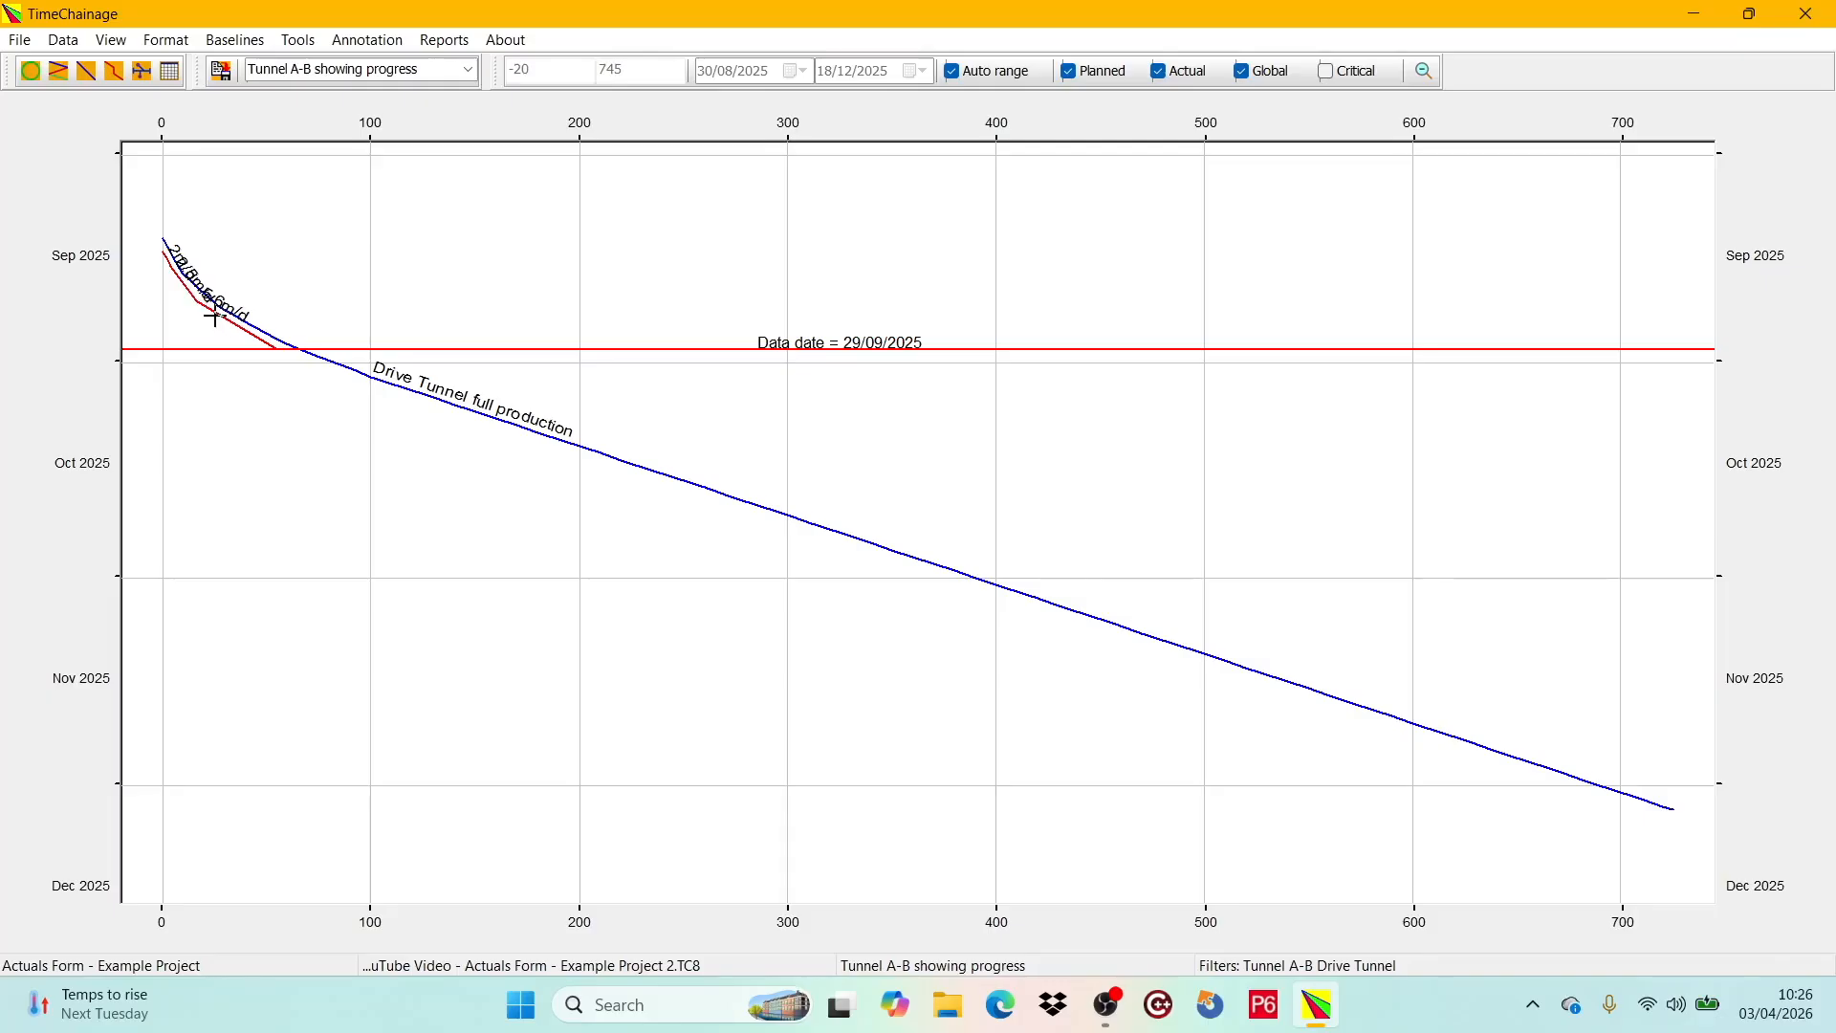
# - Stop the actual task annotations from following the line gradient and save the layout
pyautogui.click(378, 40)
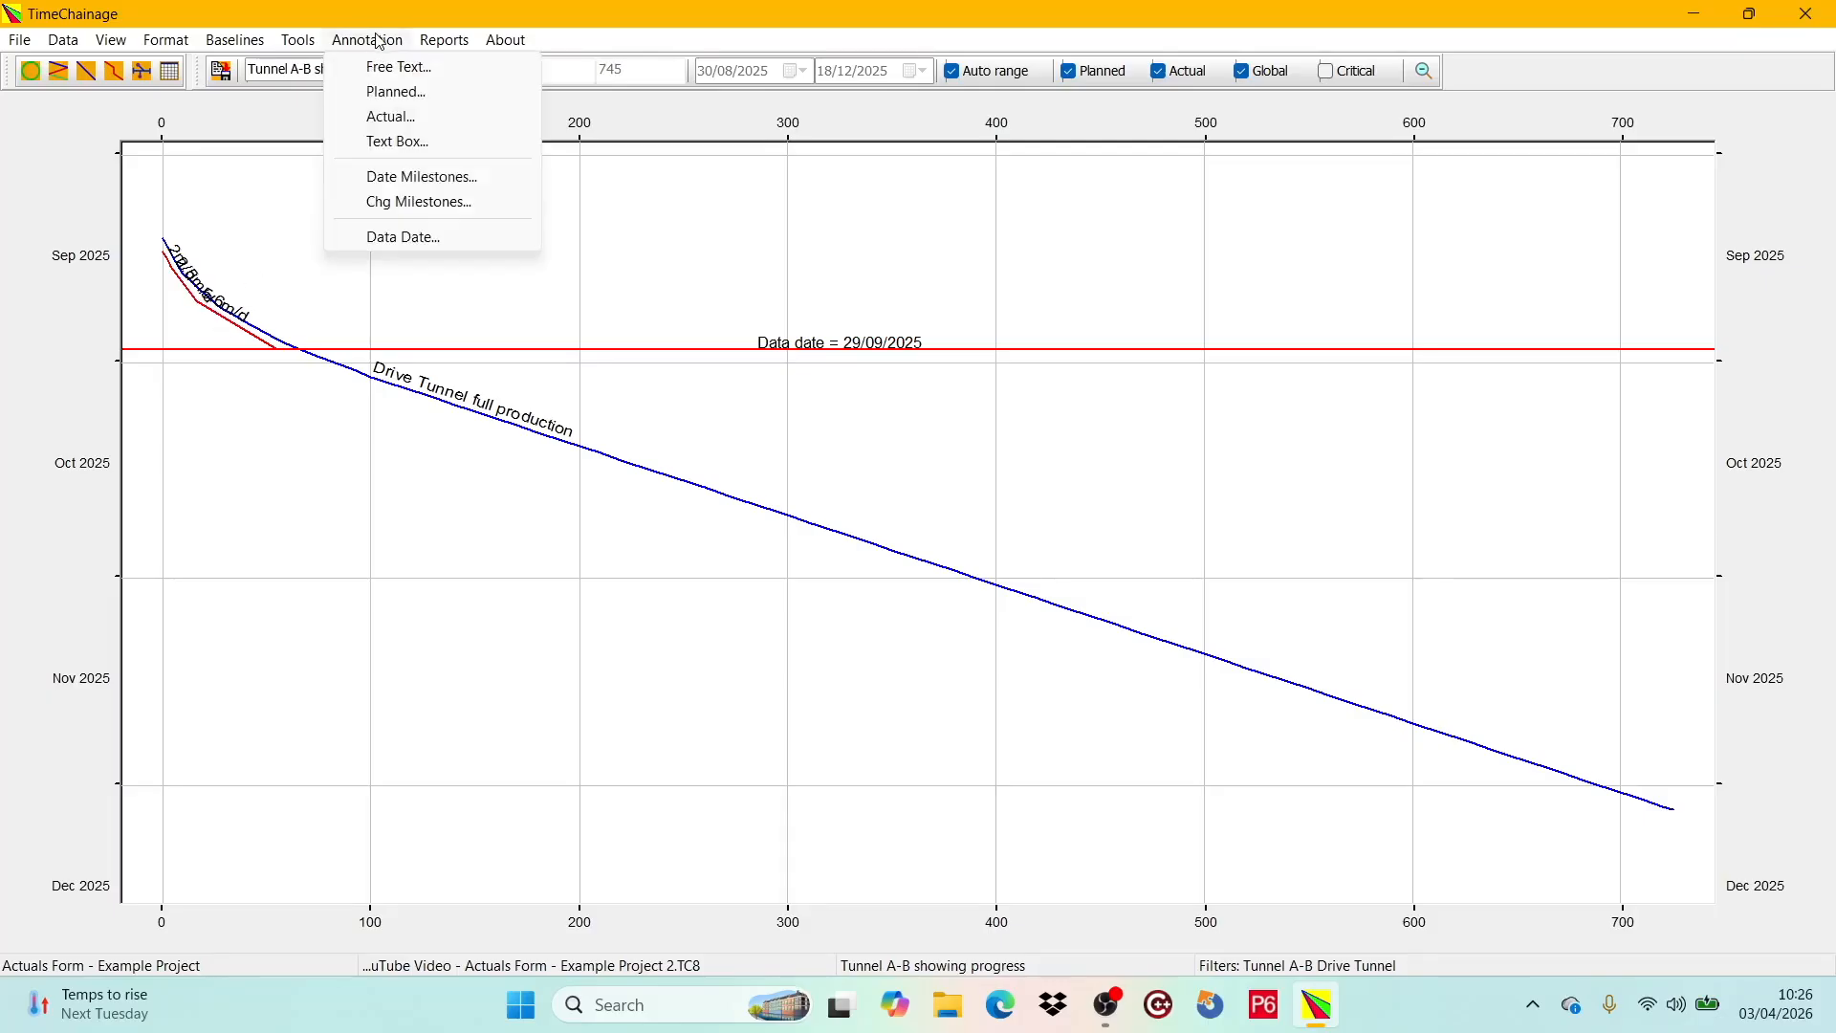
pyautogui.click(487, 126)
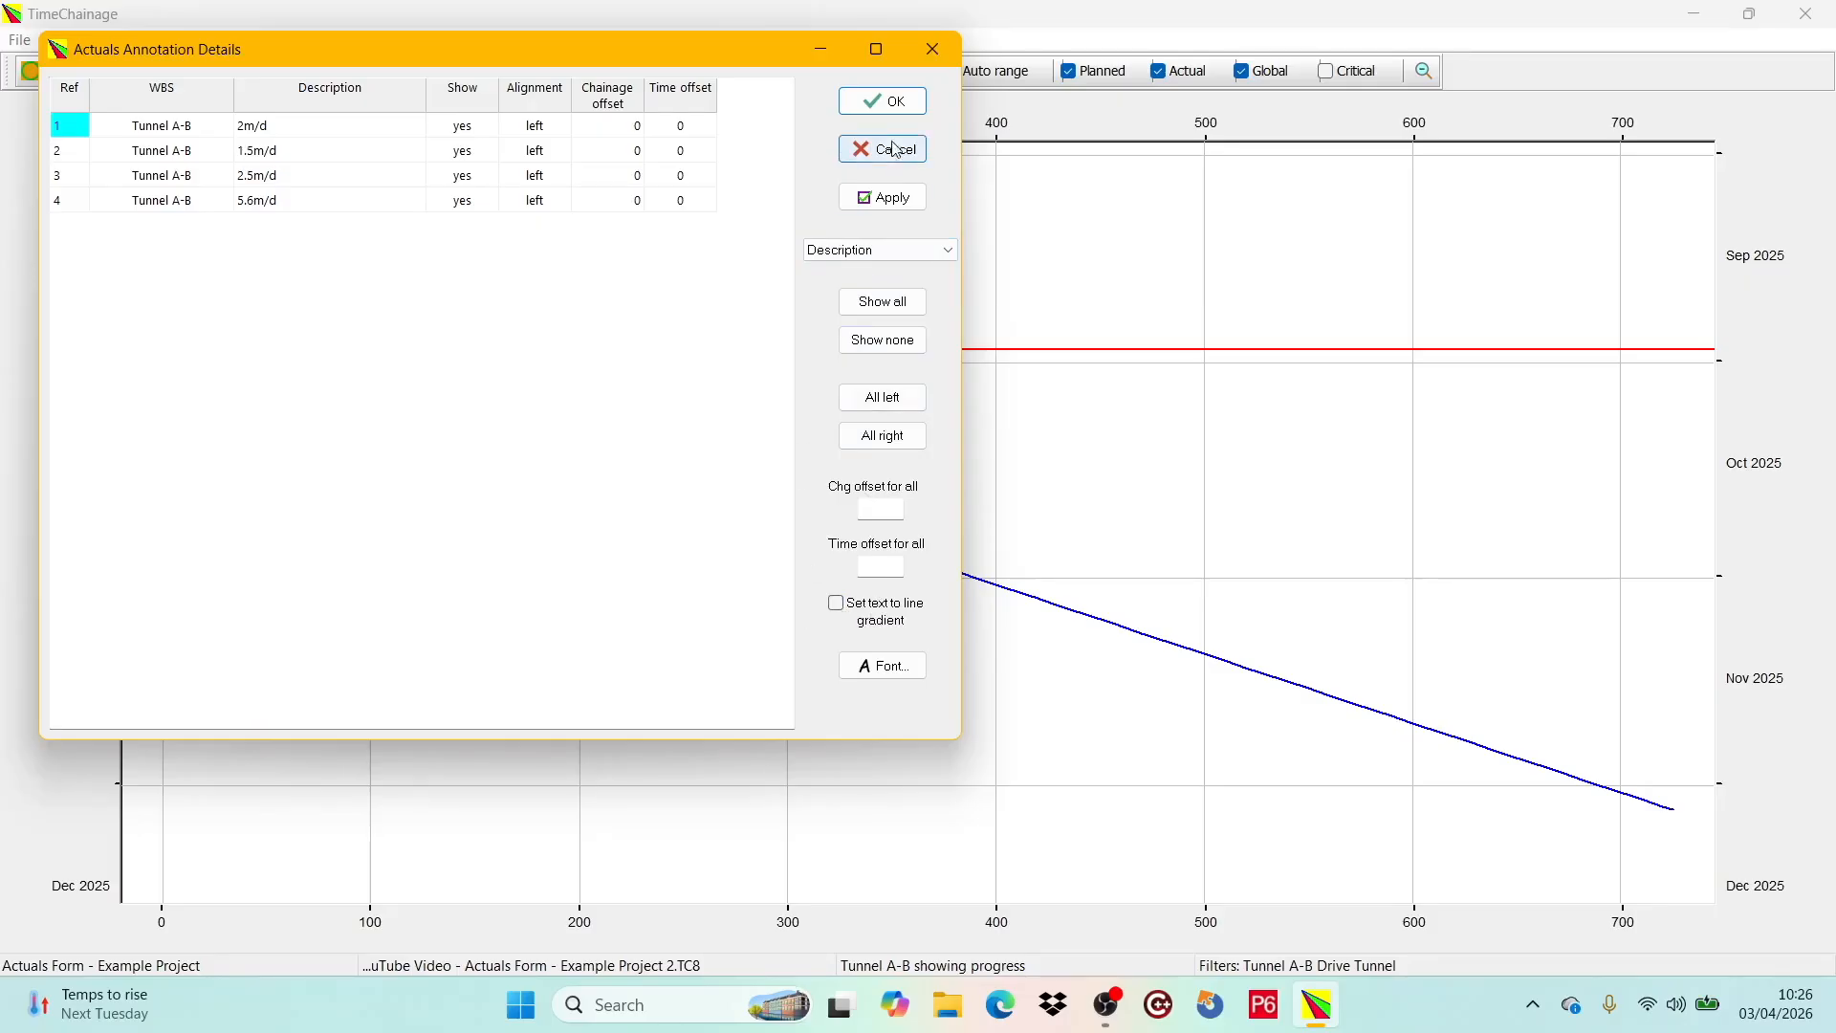
pyautogui.click(888, 101)
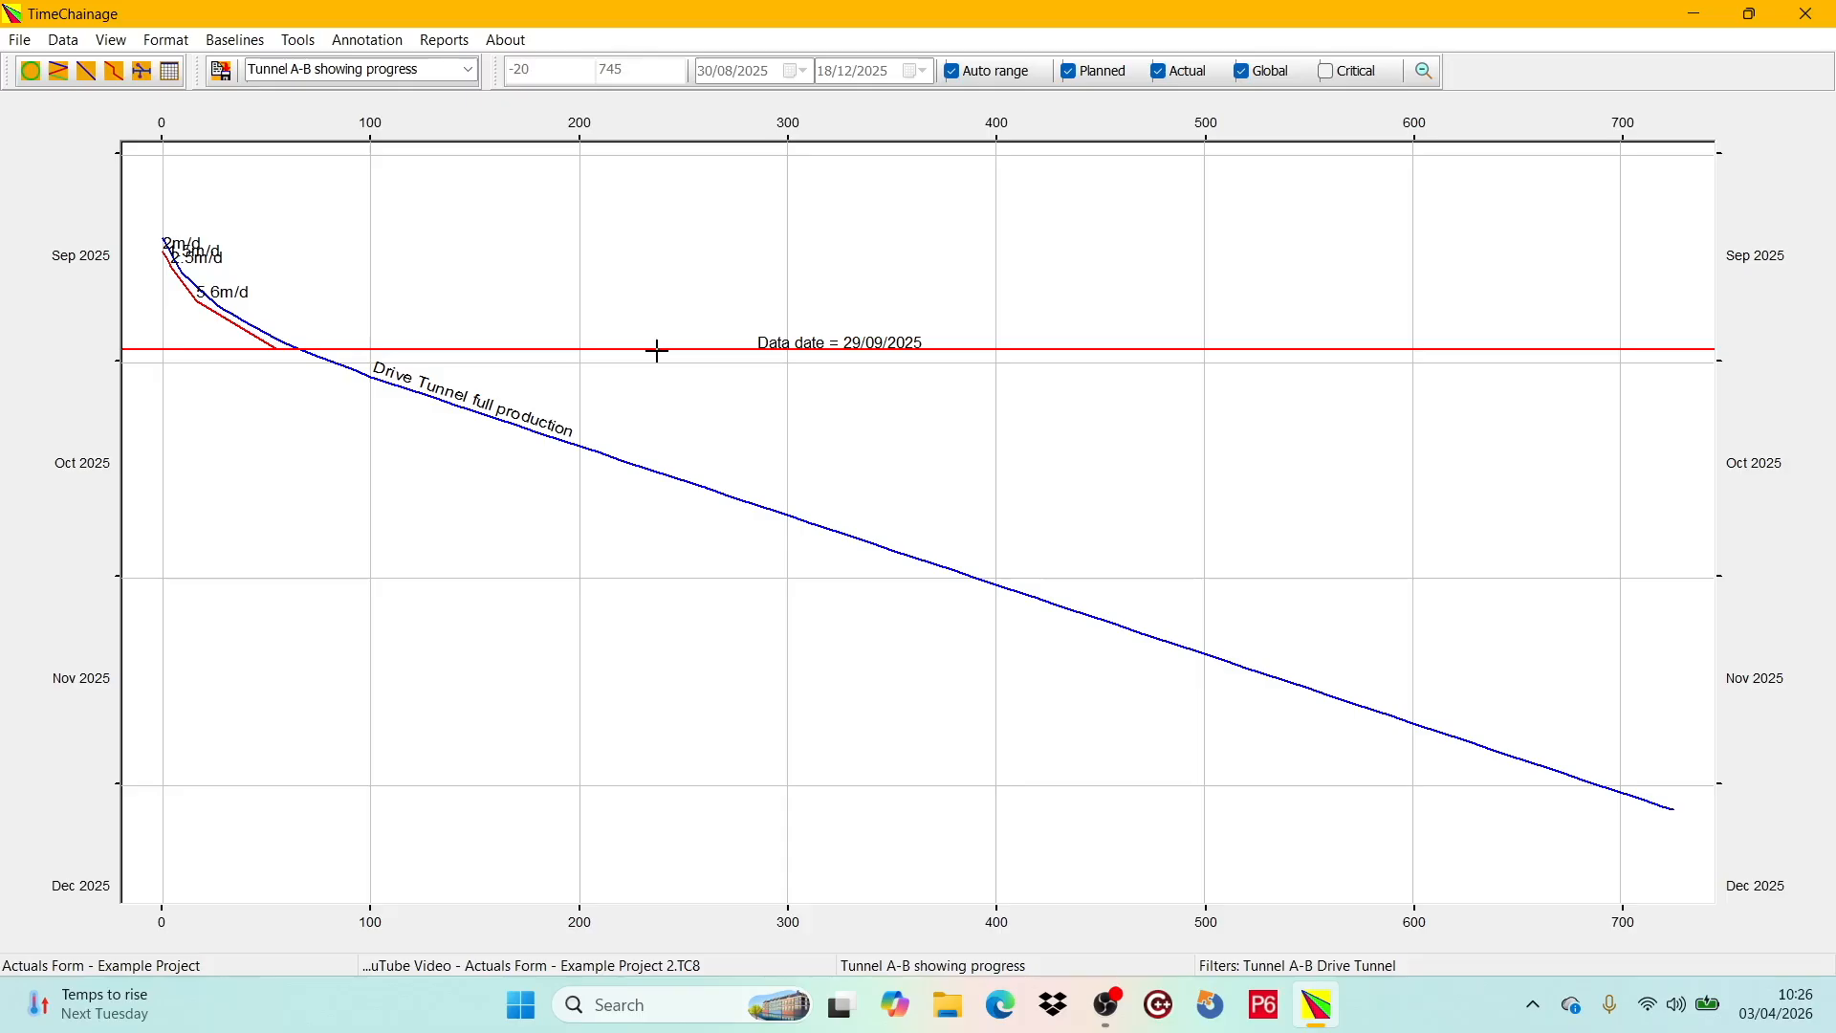
pyautogui.click(228, 76)
# - Add an actual progress task for Tunnel A-B described as Plant breakdown, ending 05/10/2025 at chainage 55
pyautogui.click(116, 71)
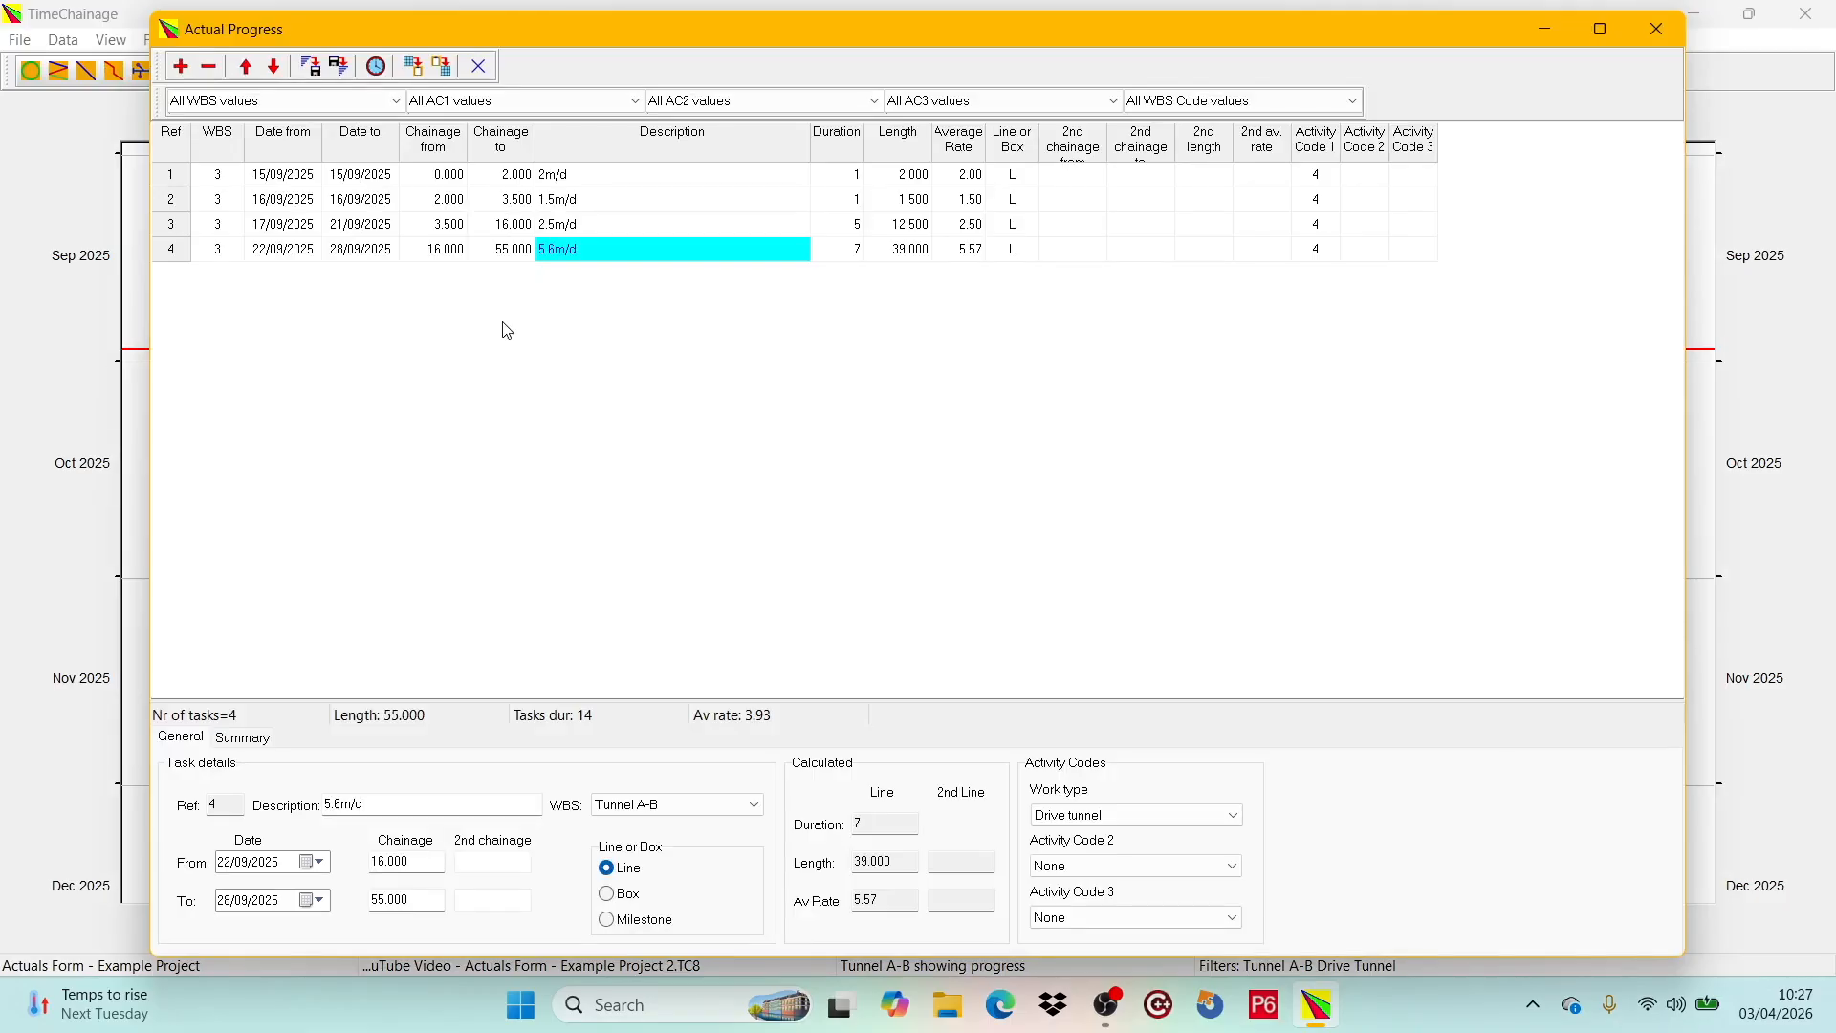
pyautogui.click(181, 67)
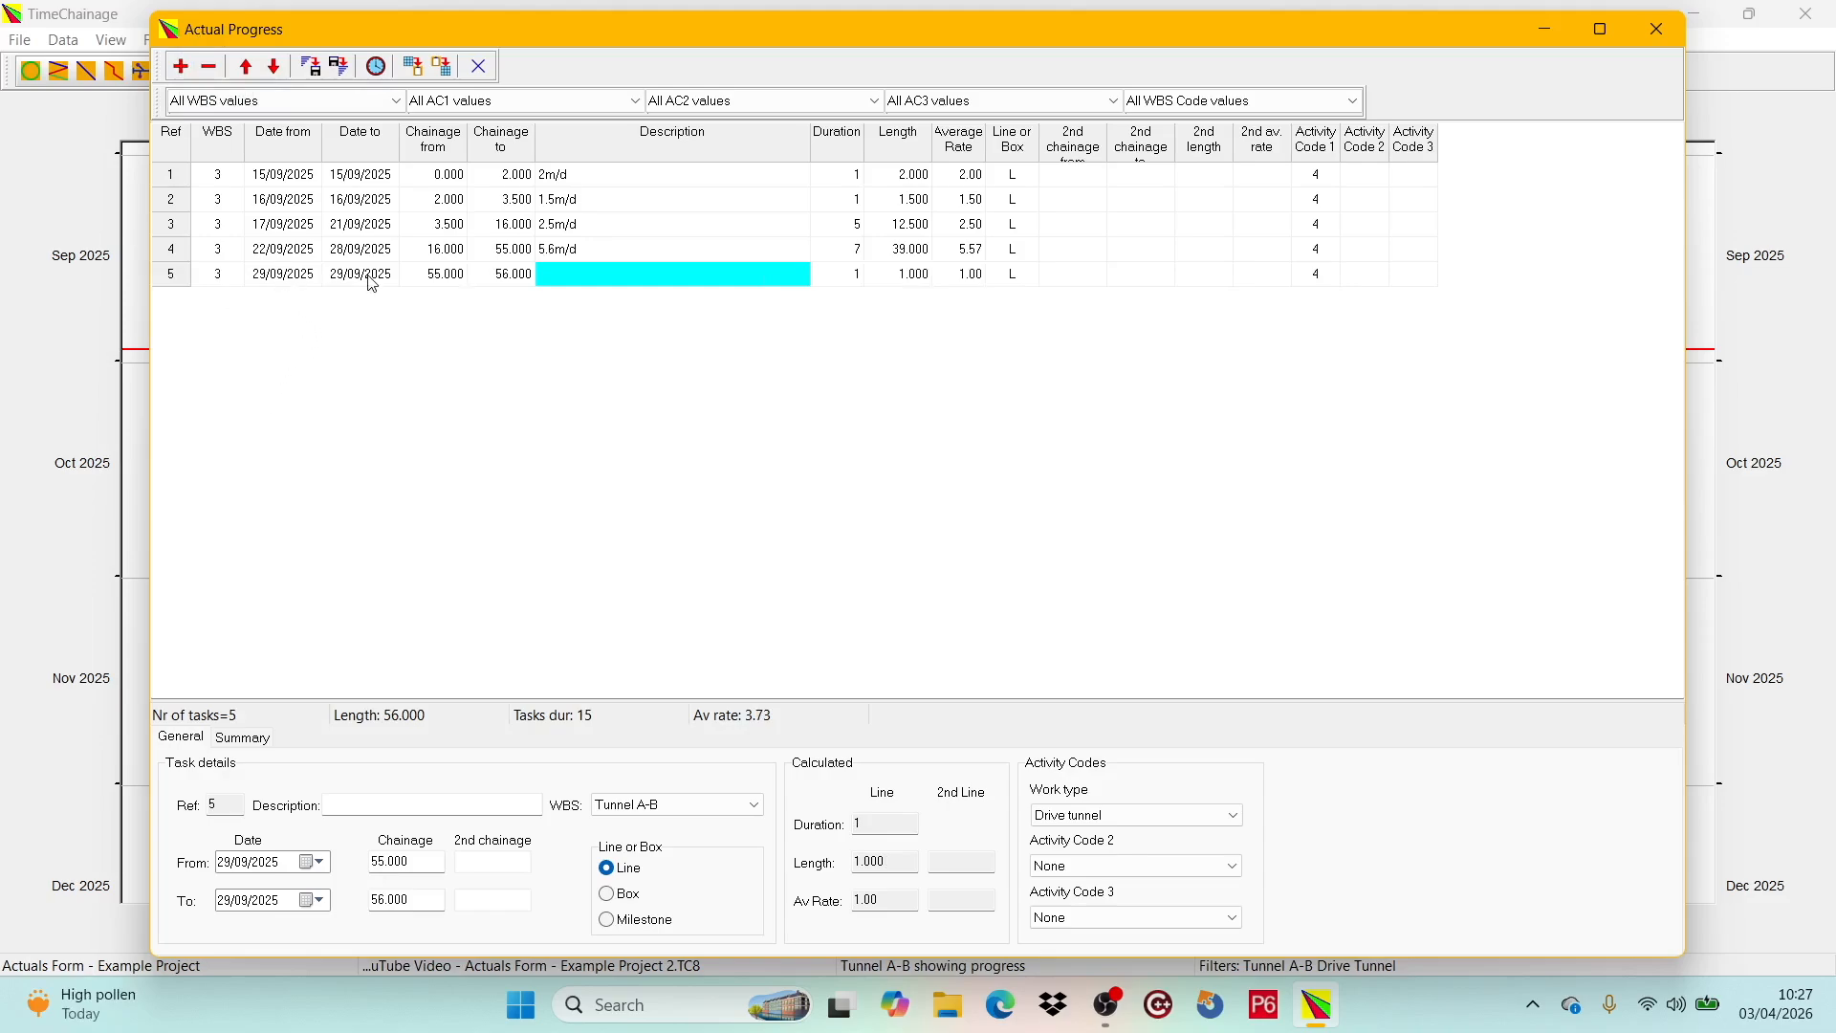
pyautogui.click(316, 901)
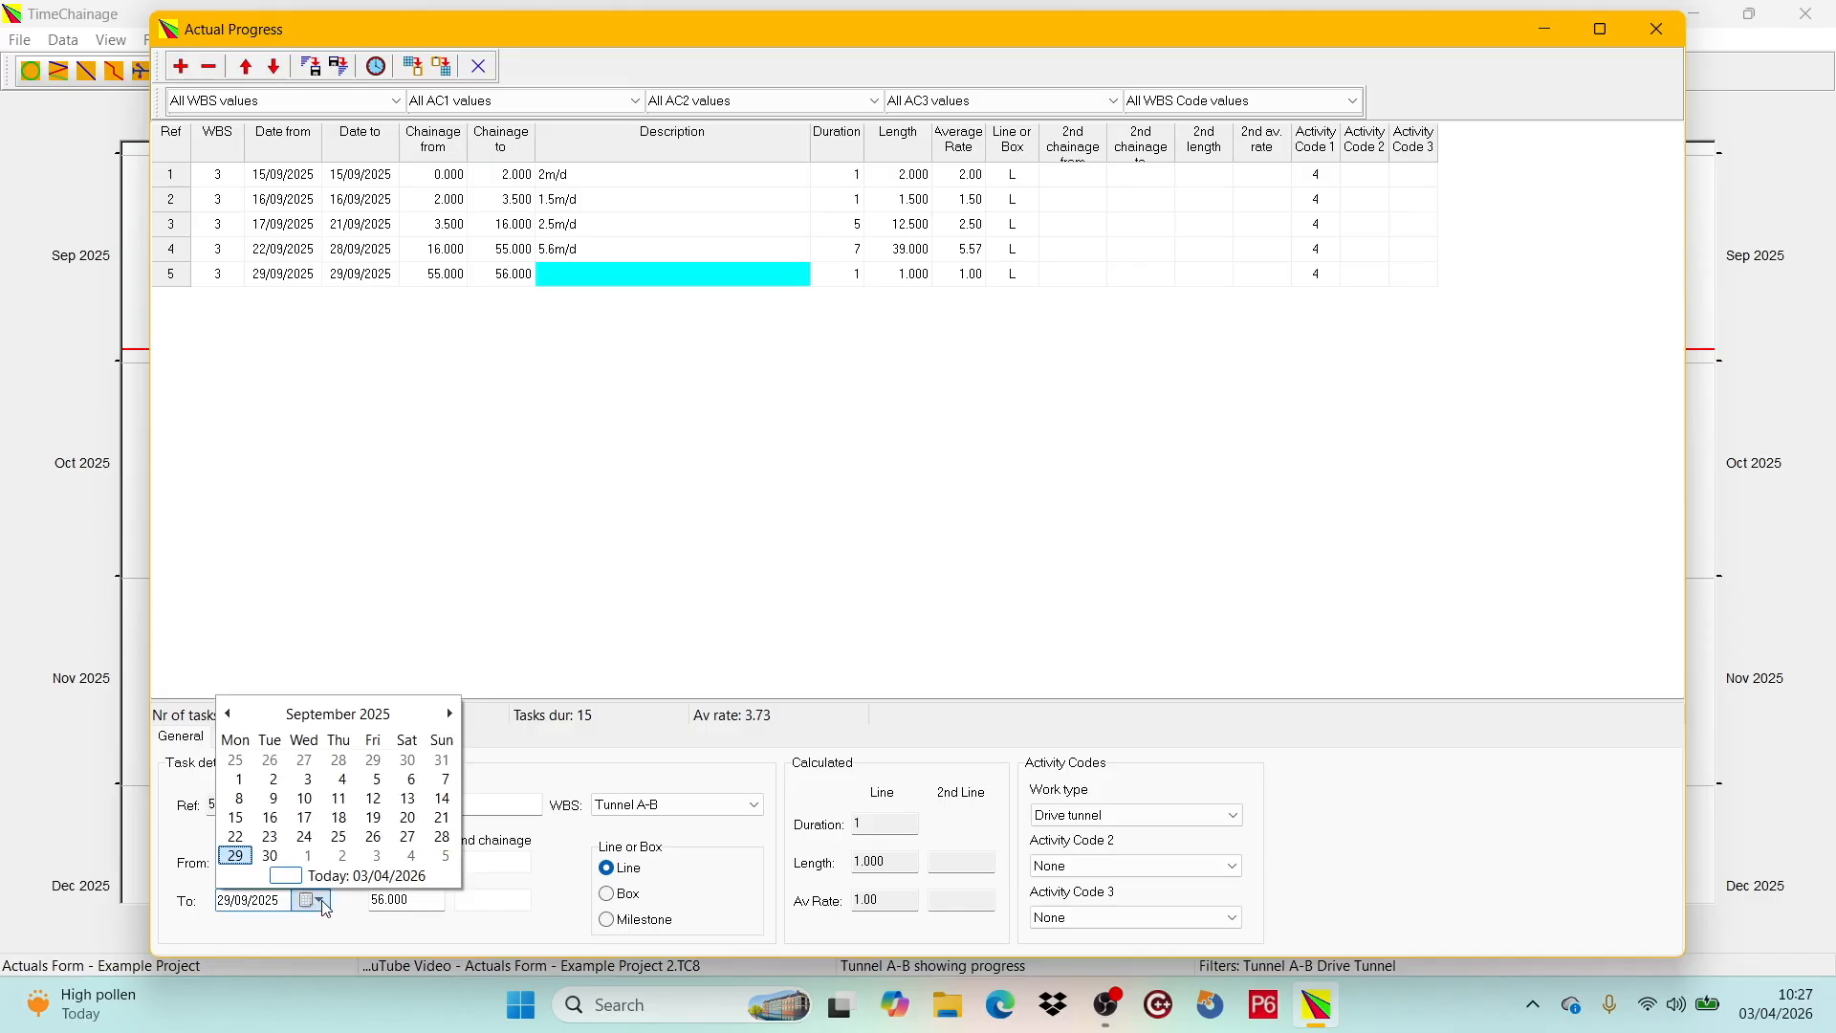
pyautogui.click(444, 856)
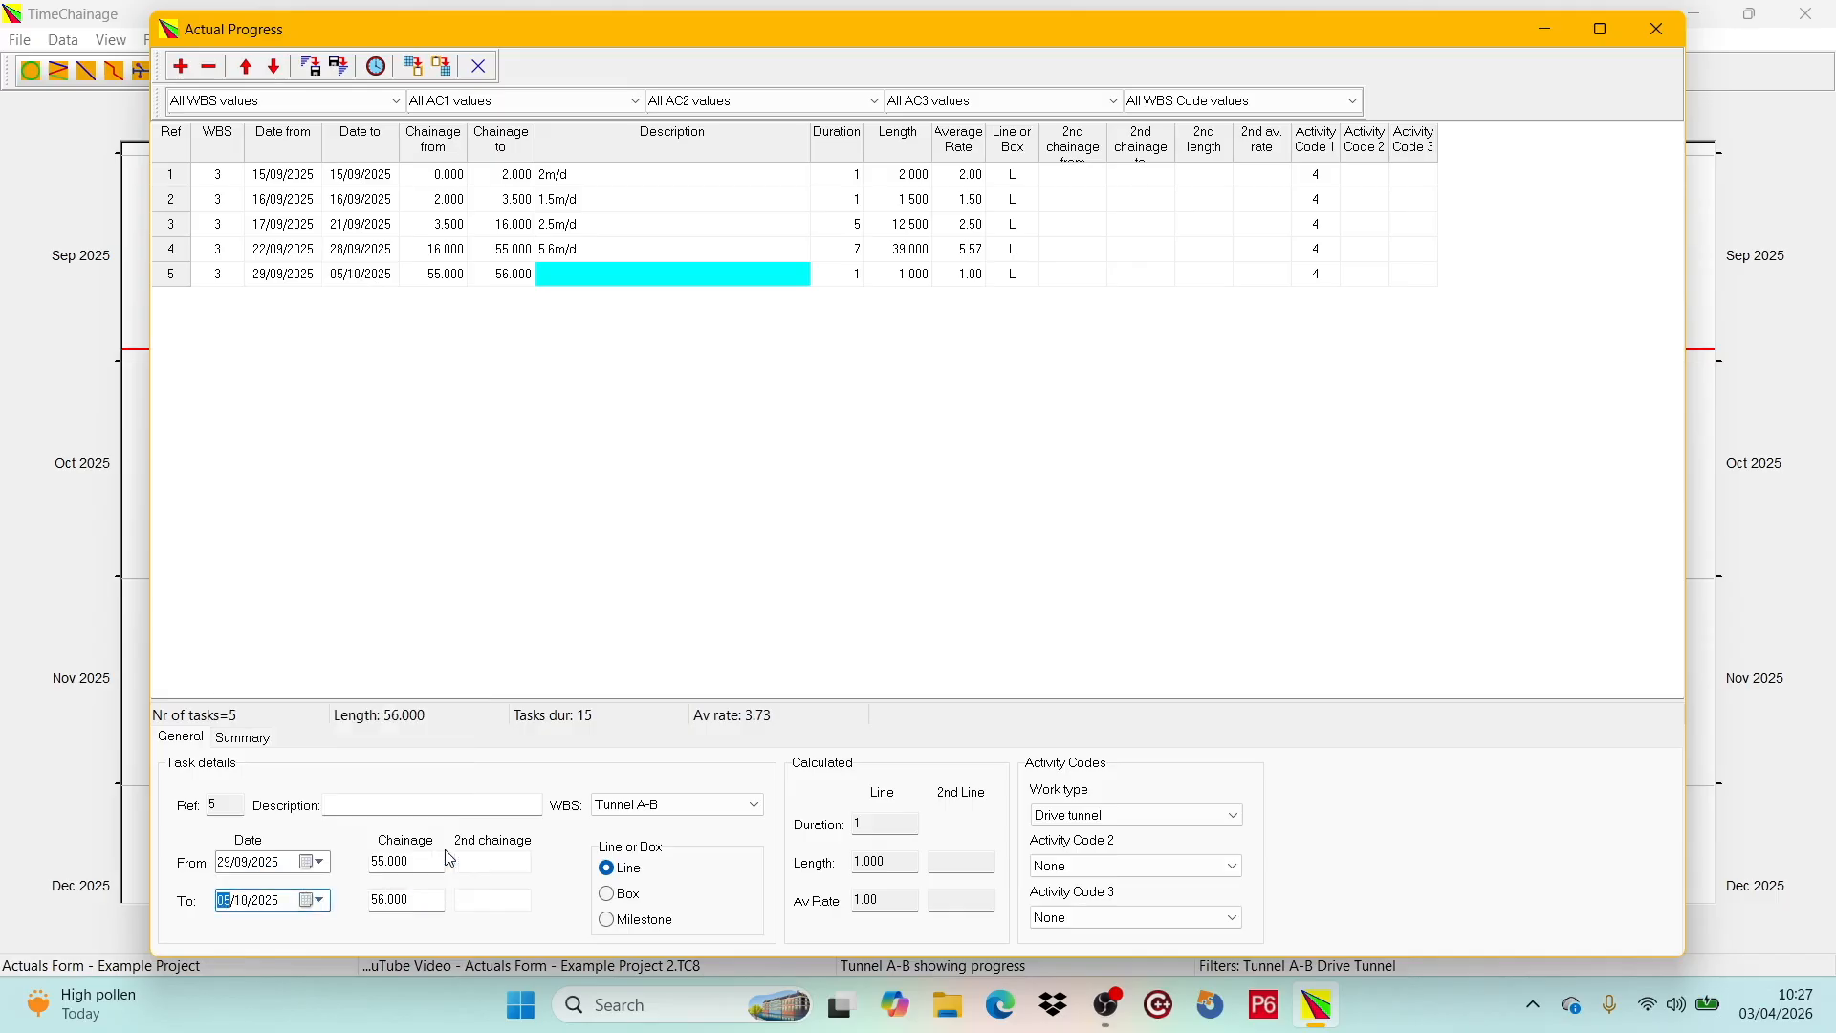
pyautogui.click(517, 274)
pyautogui.write('55')
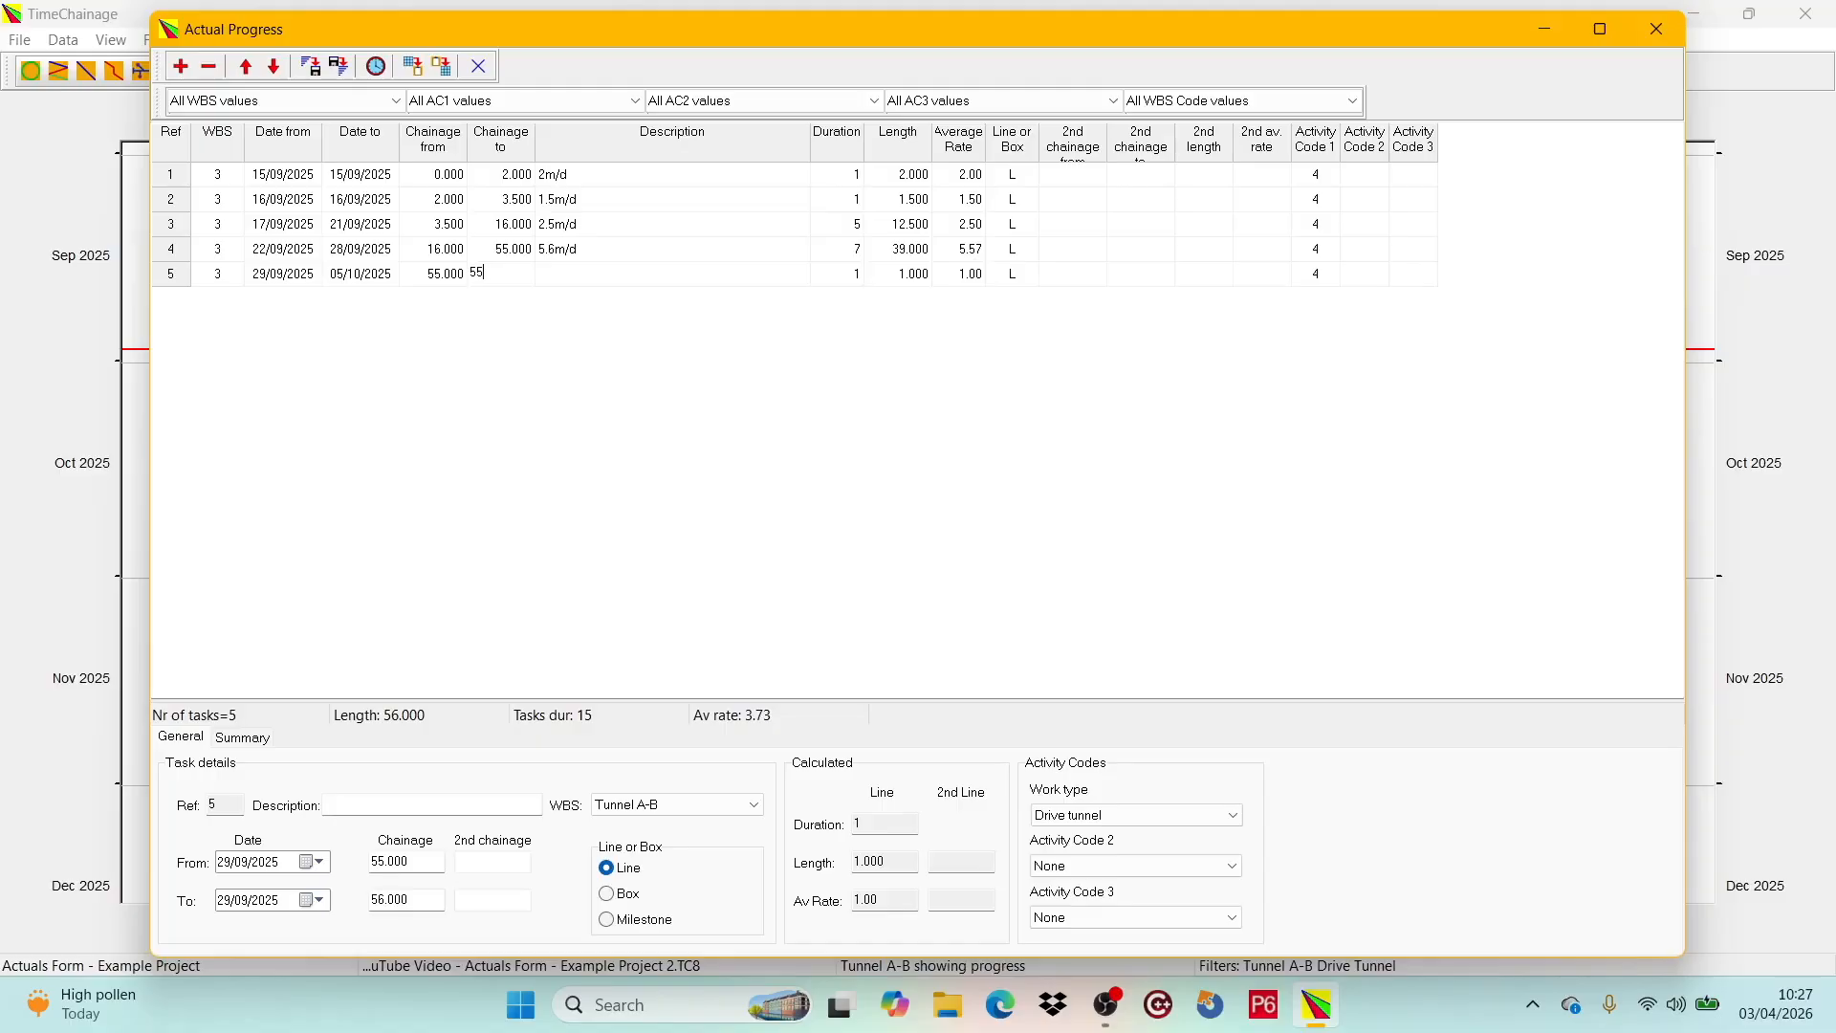
pyautogui.click(602, 274)
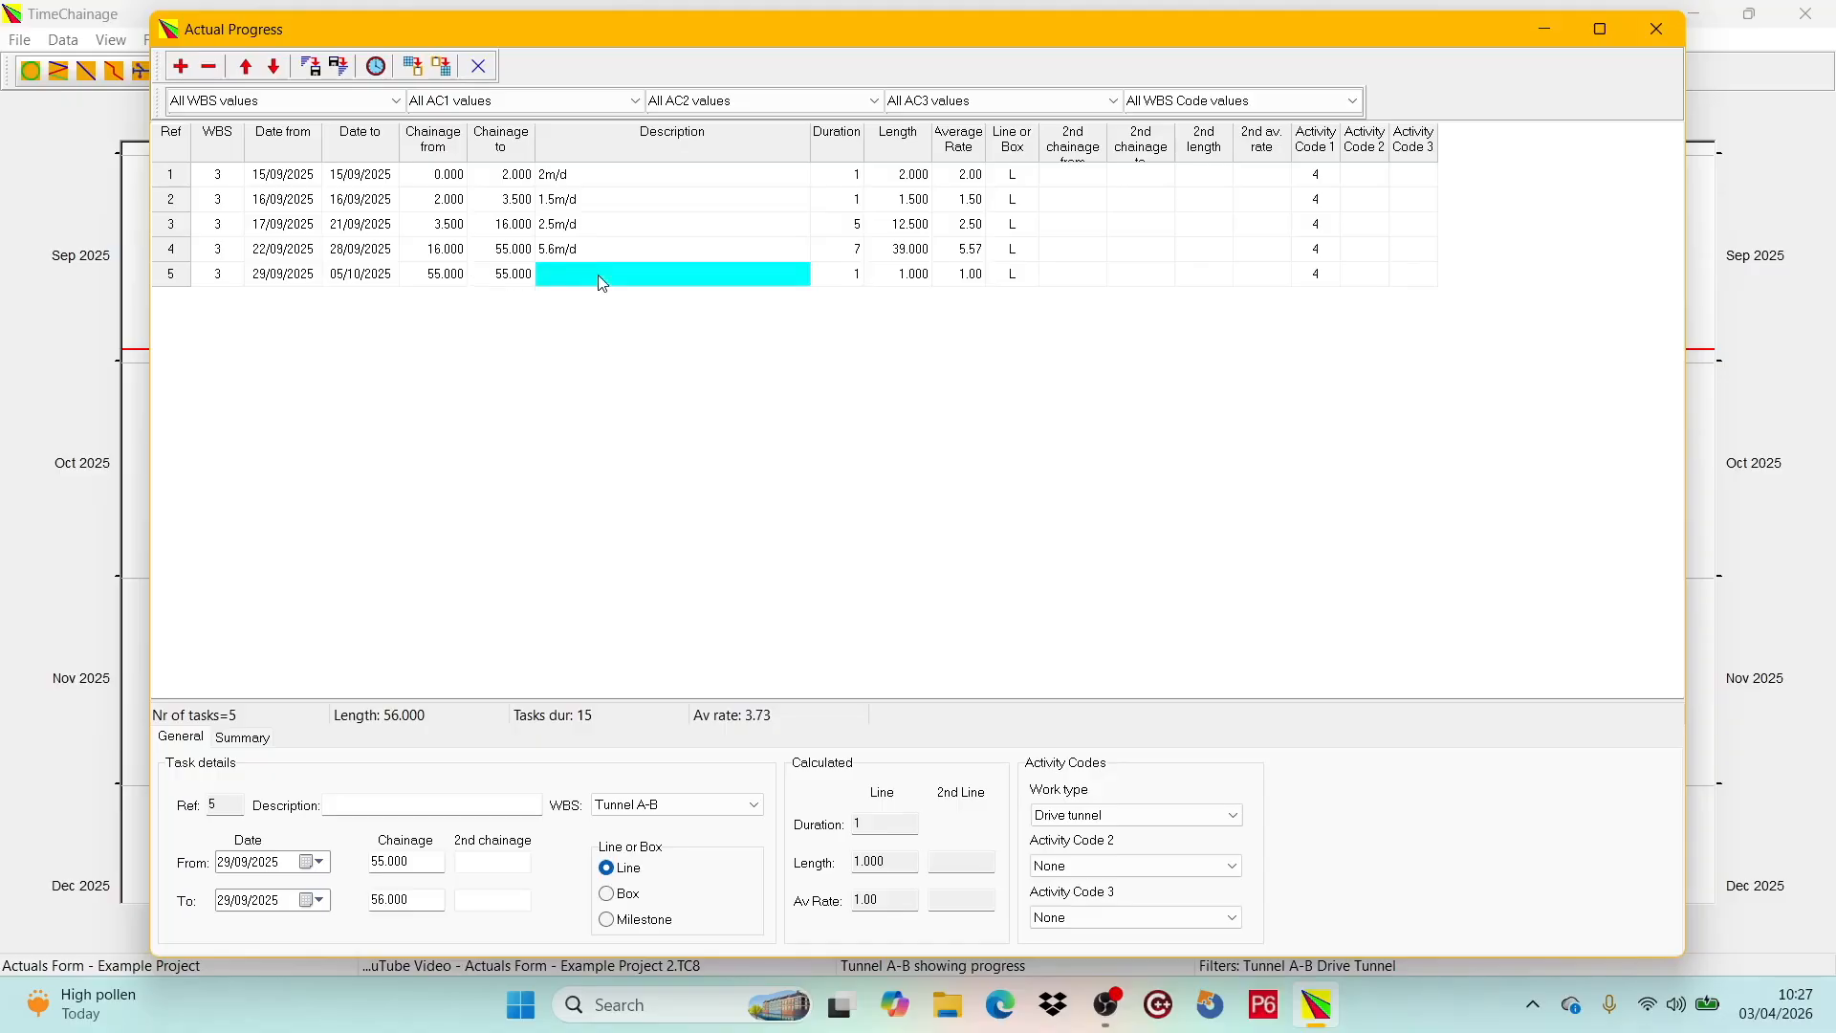
pyautogui.write('Pla')
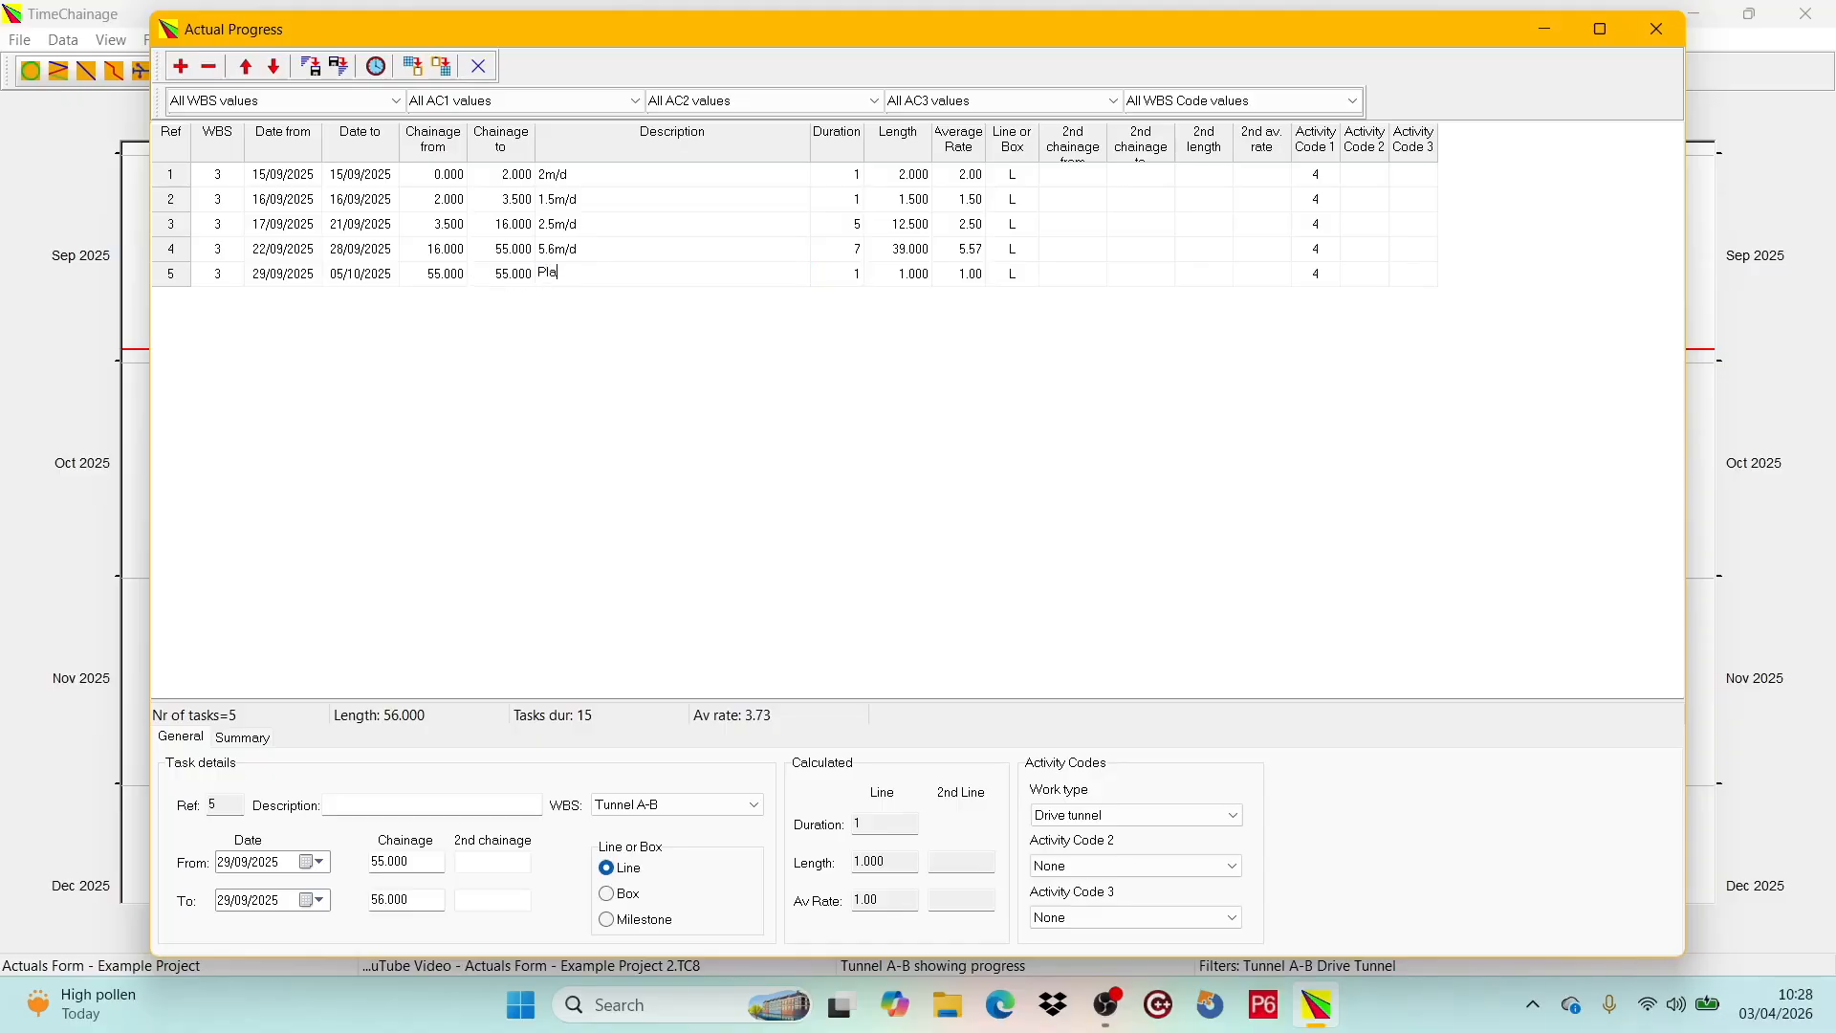
pyautogui.write('nt breakdown')
pyautogui.press('Return')
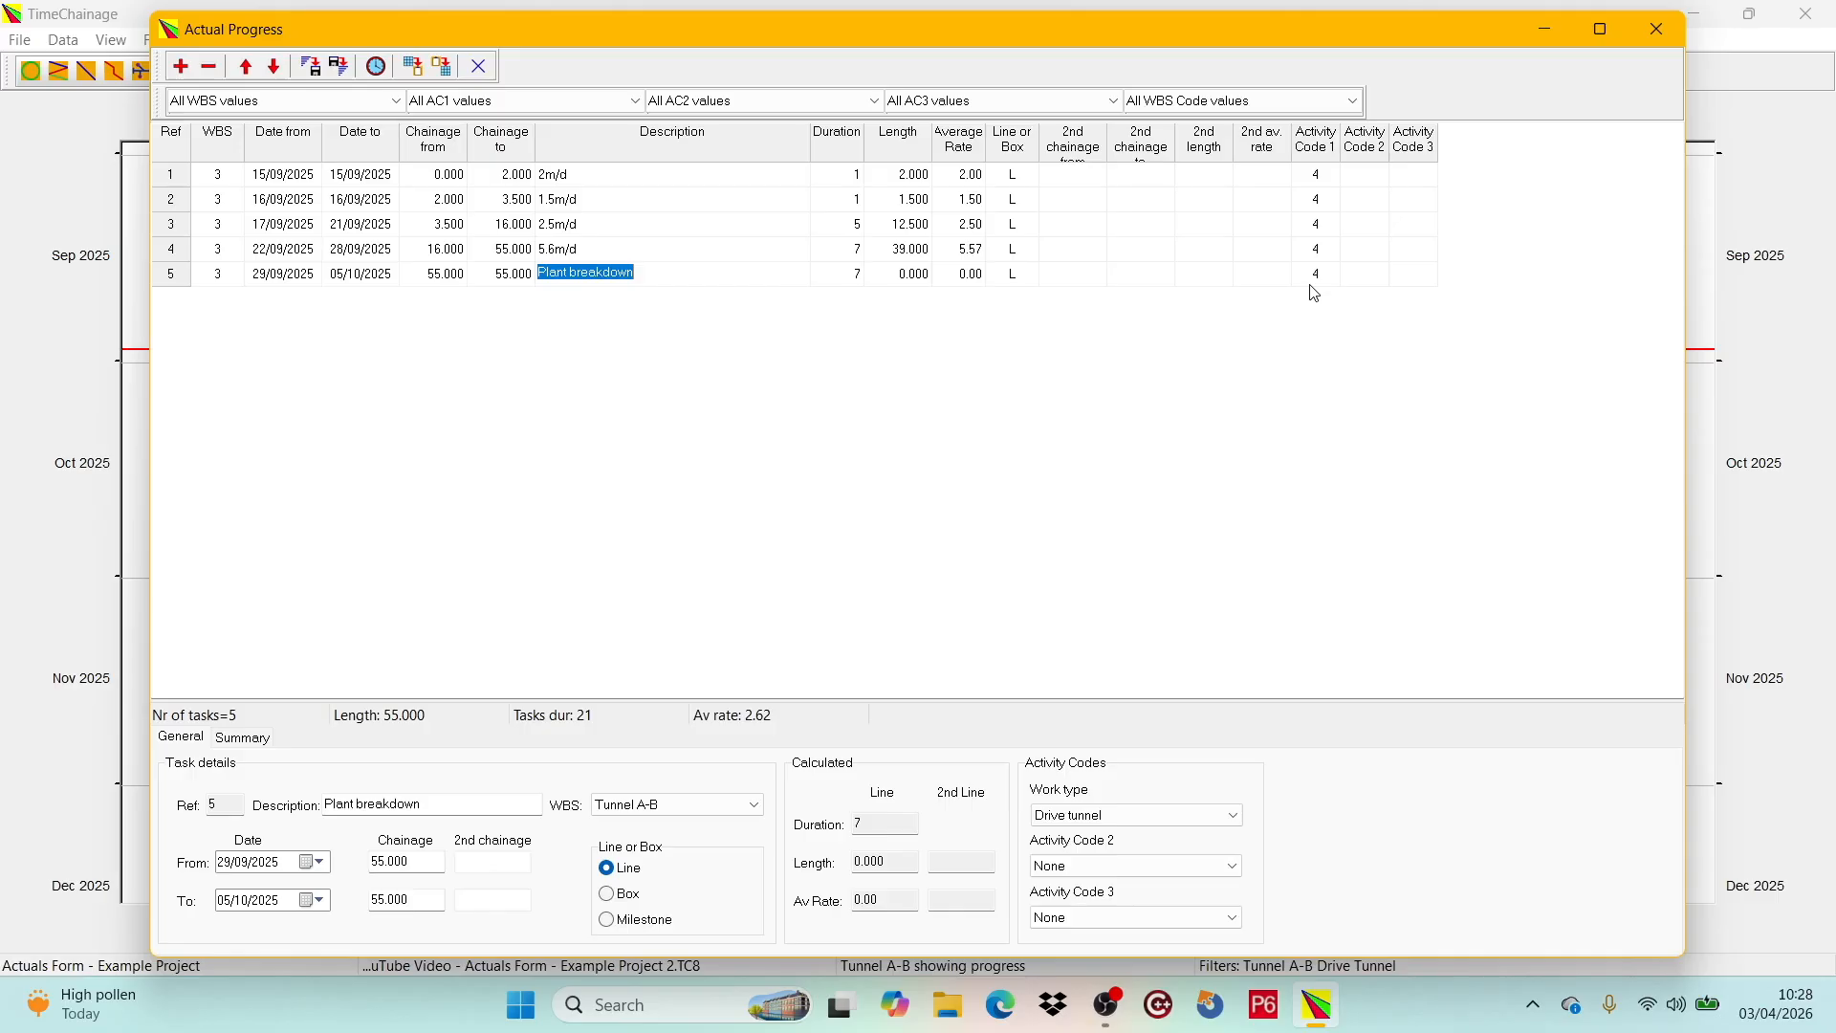
pyautogui.click(481, 67)
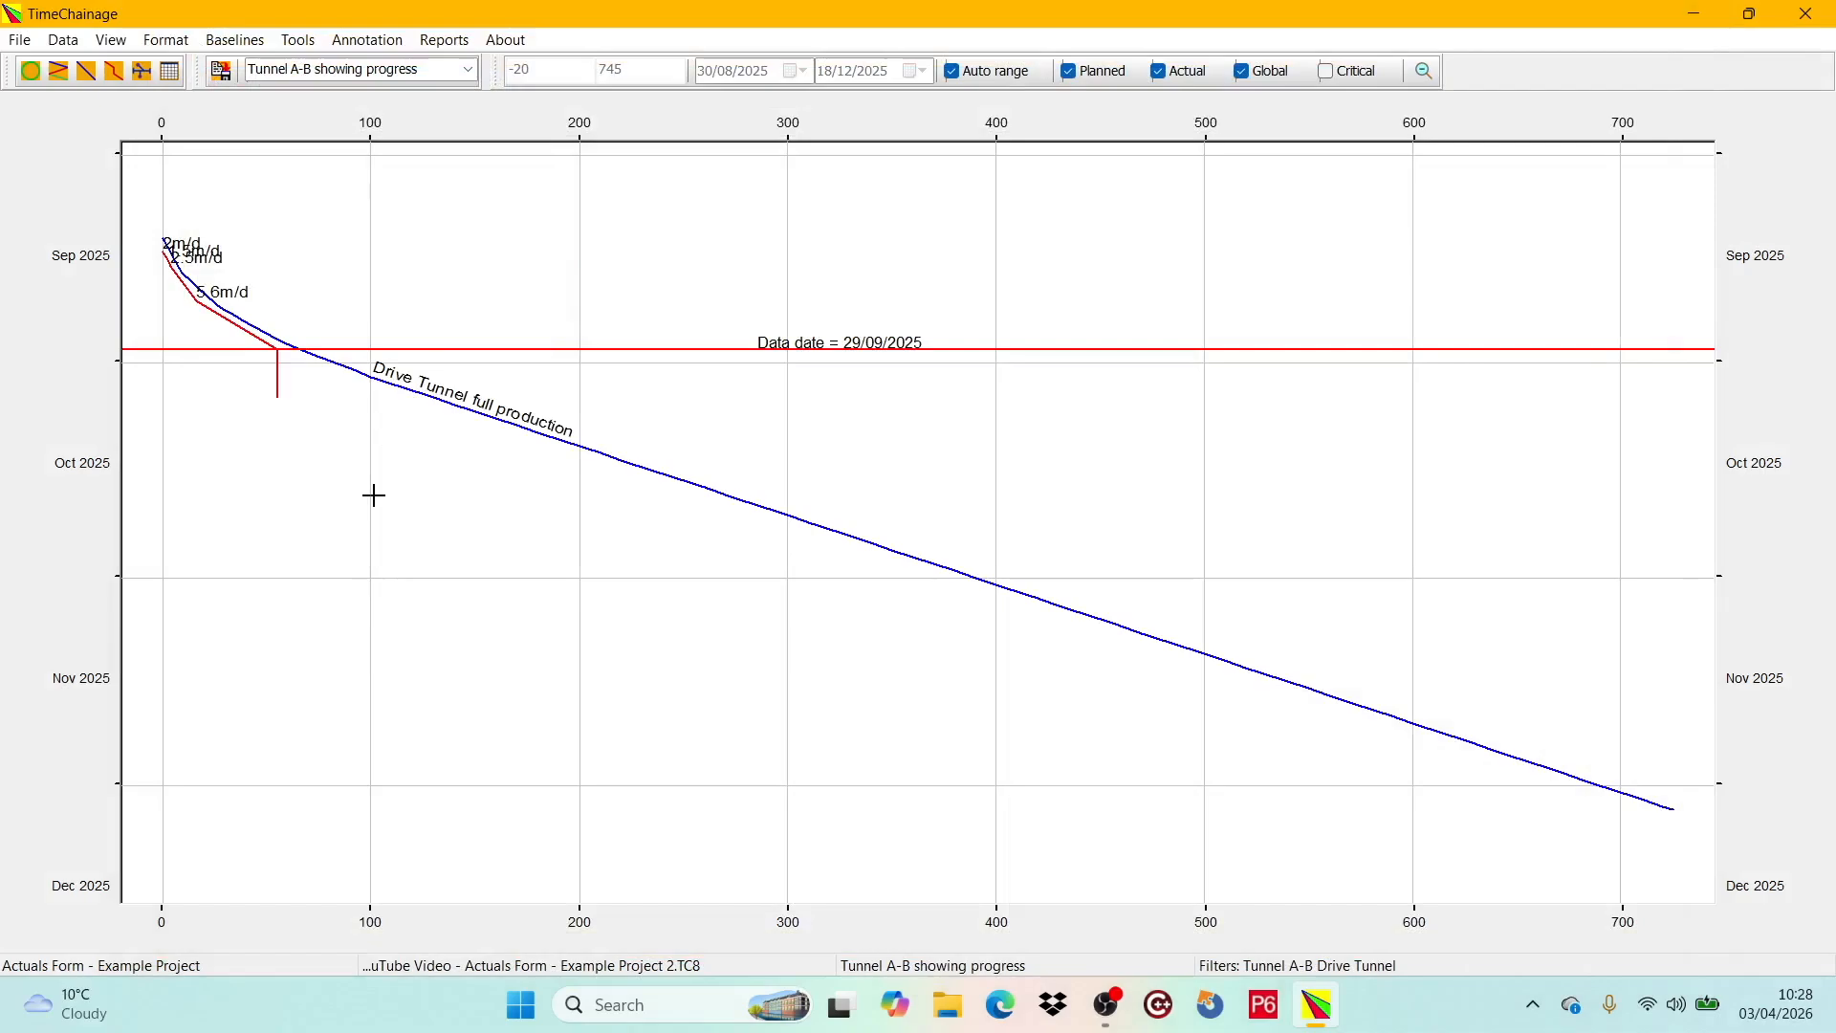
# - Move the data date to 06/10/2025 and save the layout
pyautogui.click(344, 42)
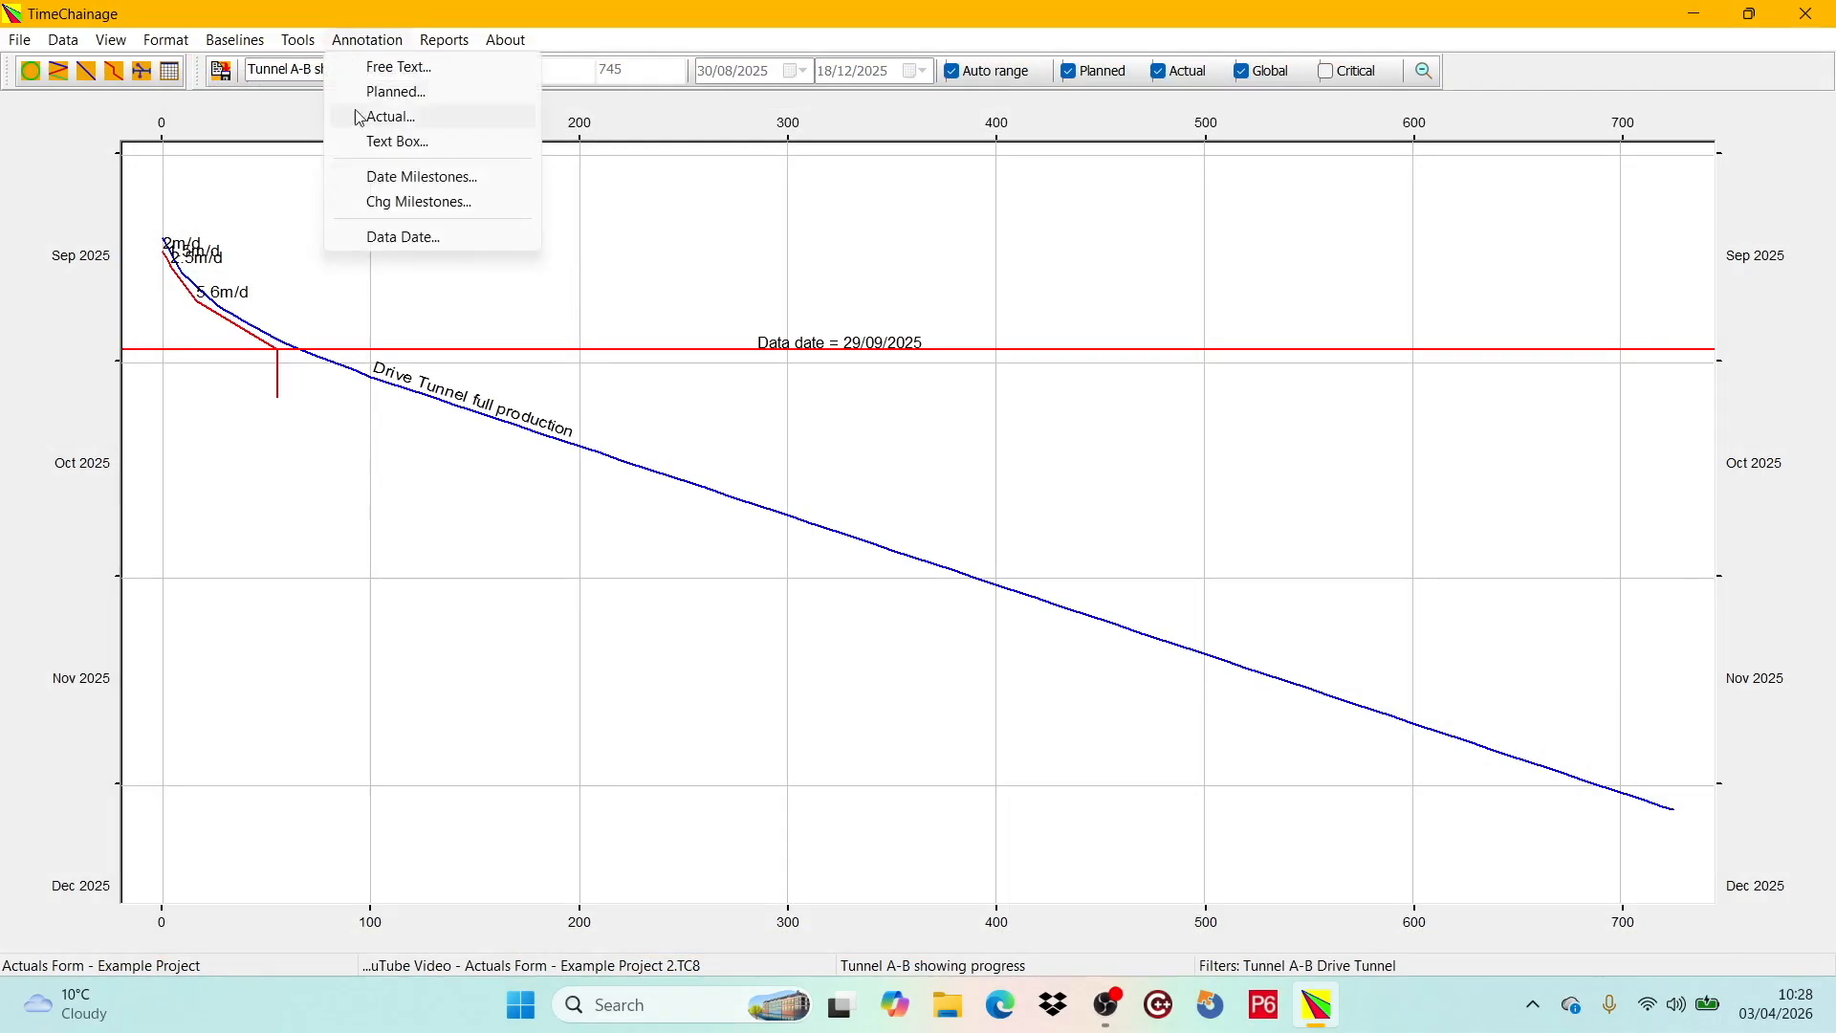
pyautogui.click(413, 238)
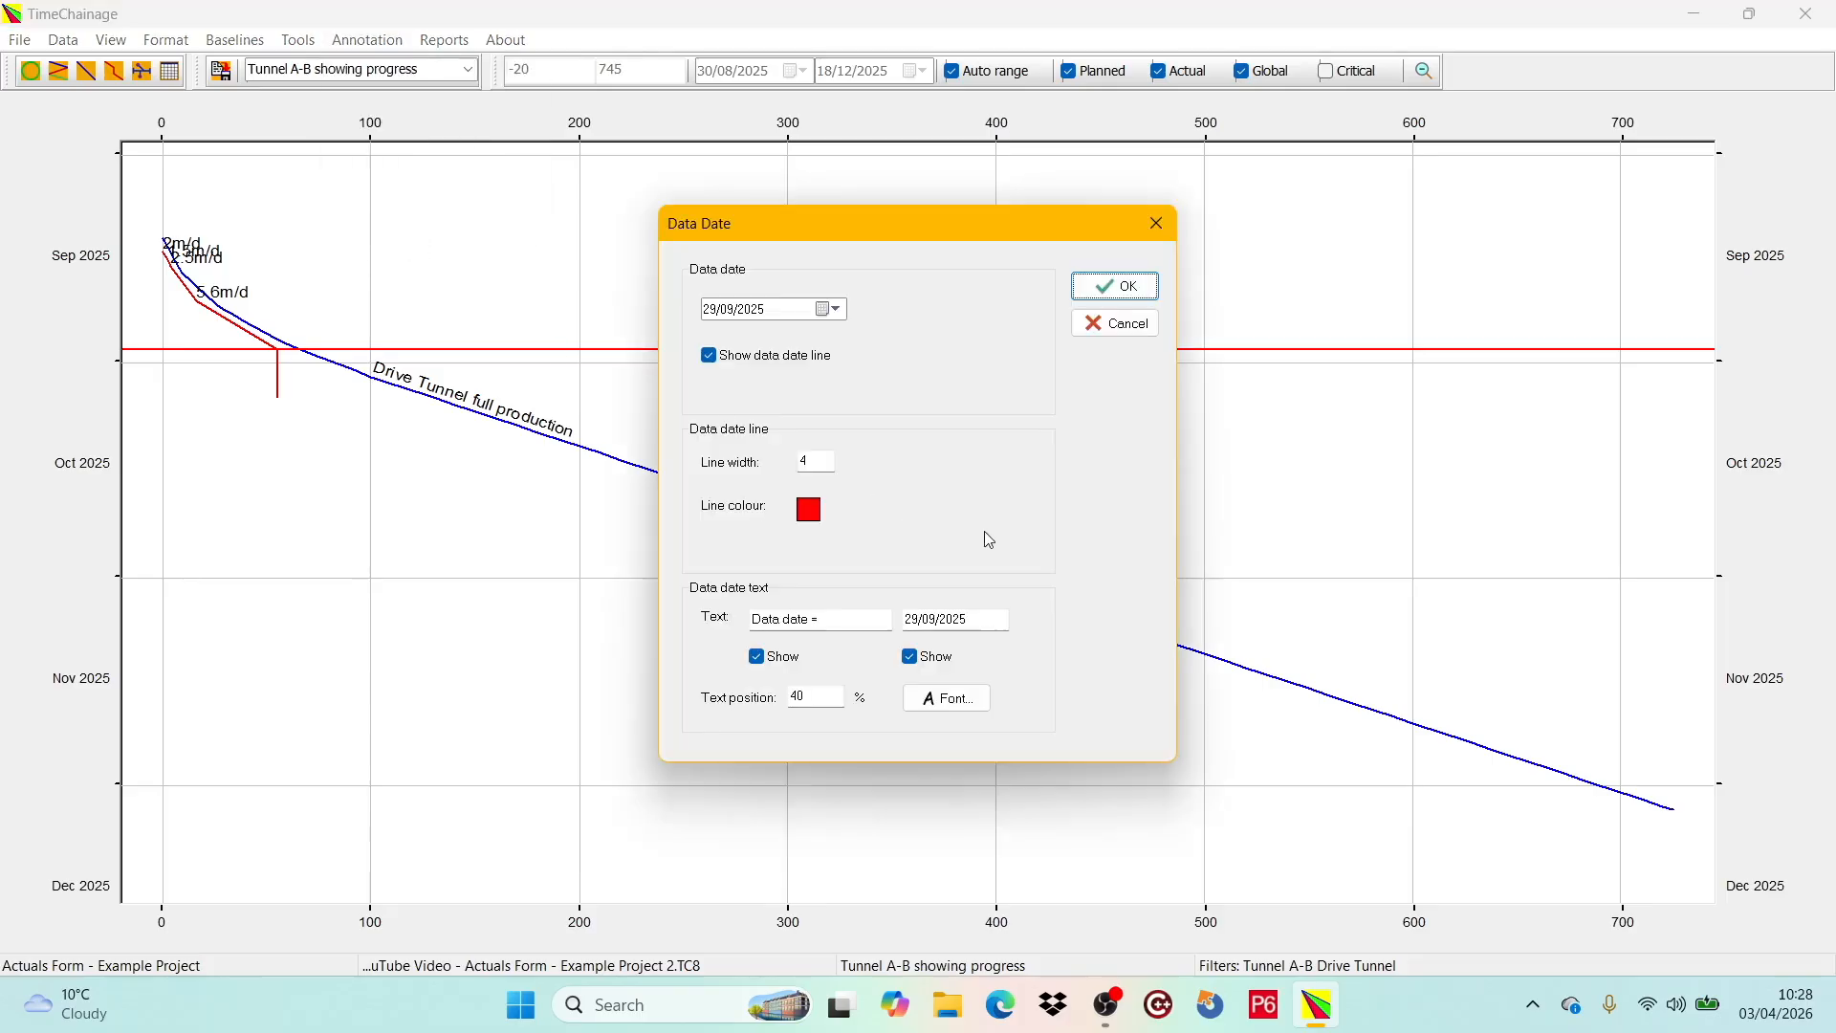
pyautogui.click(840, 310)
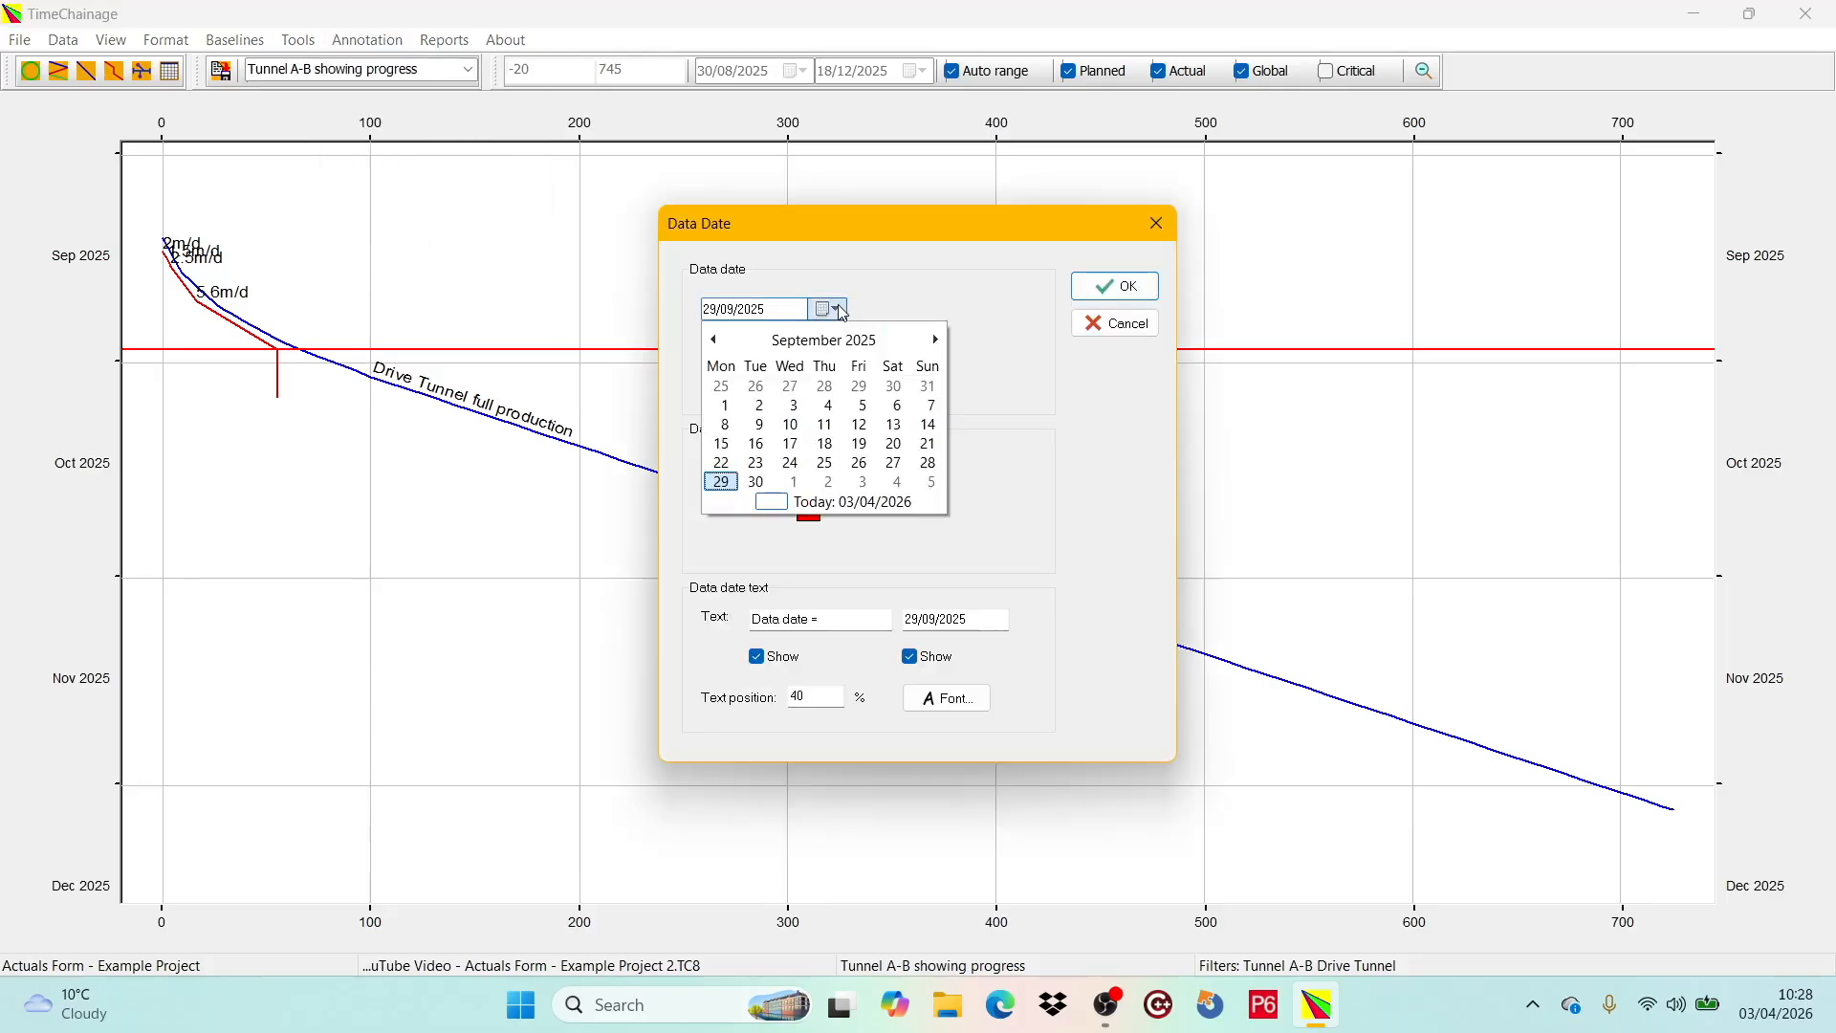
pyautogui.click(935, 340)
pyautogui.click(725, 406)
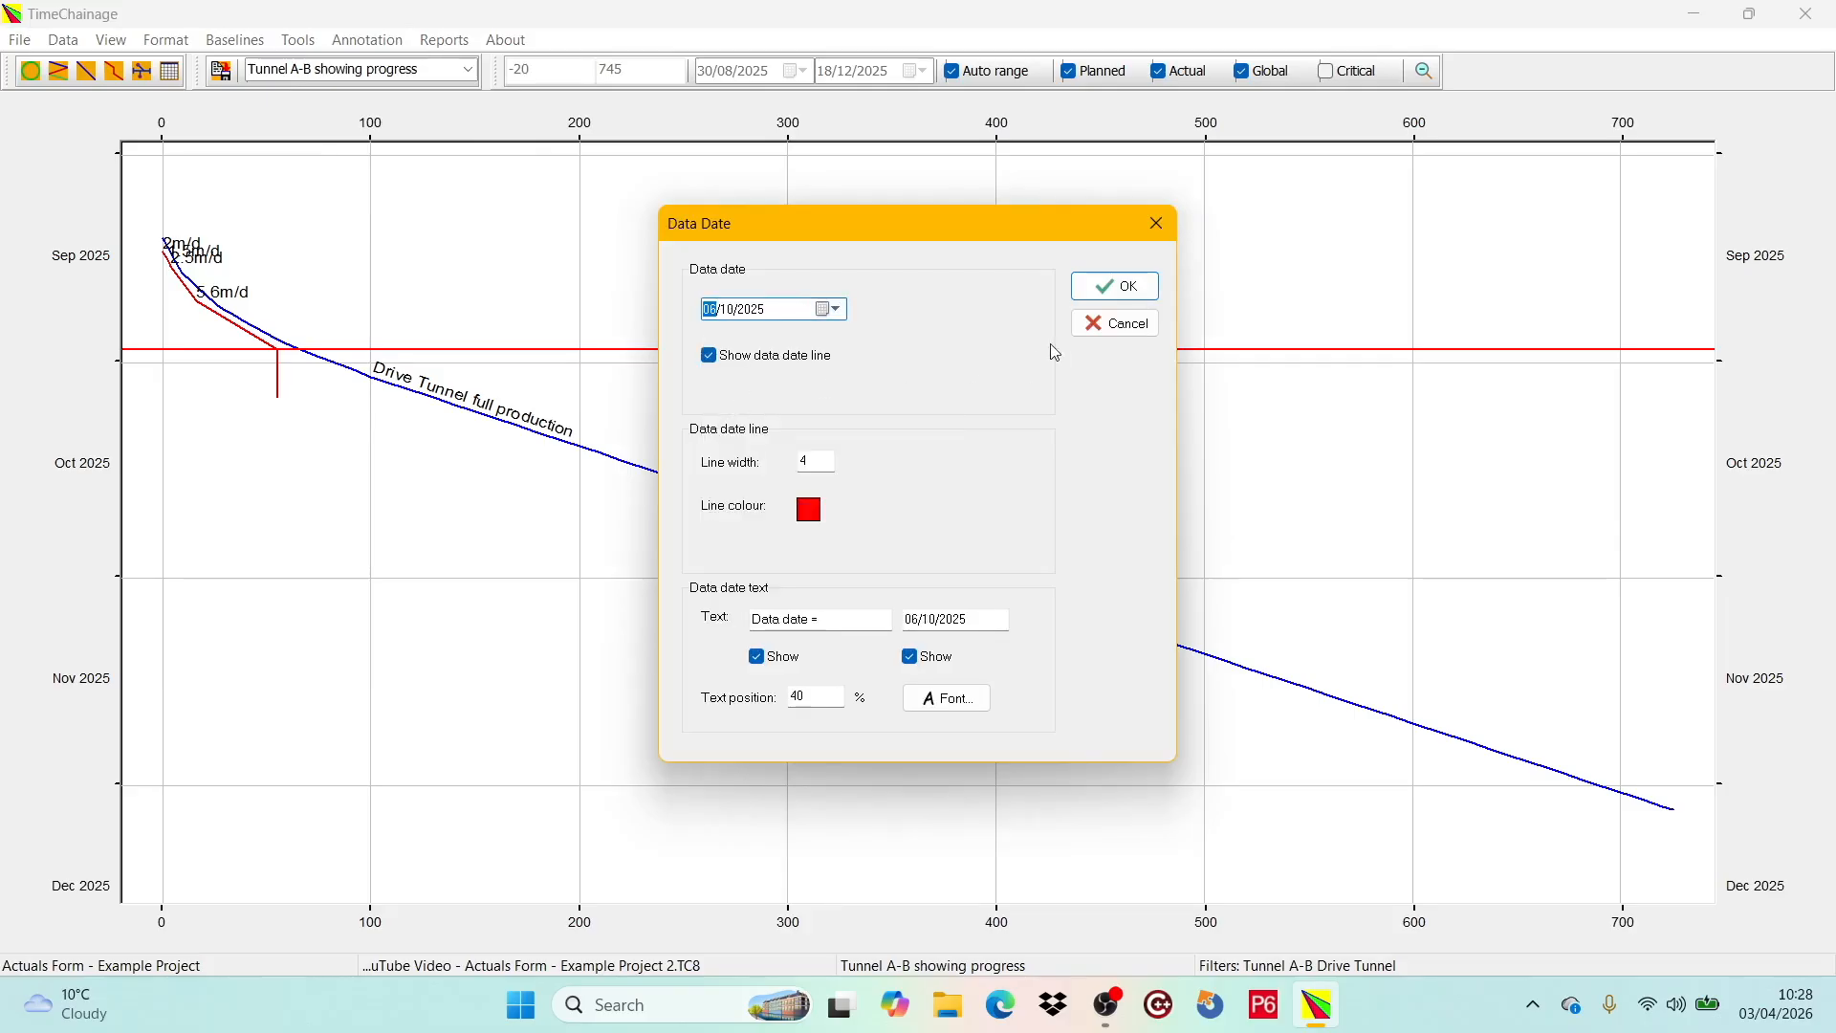
pyautogui.click(1115, 292)
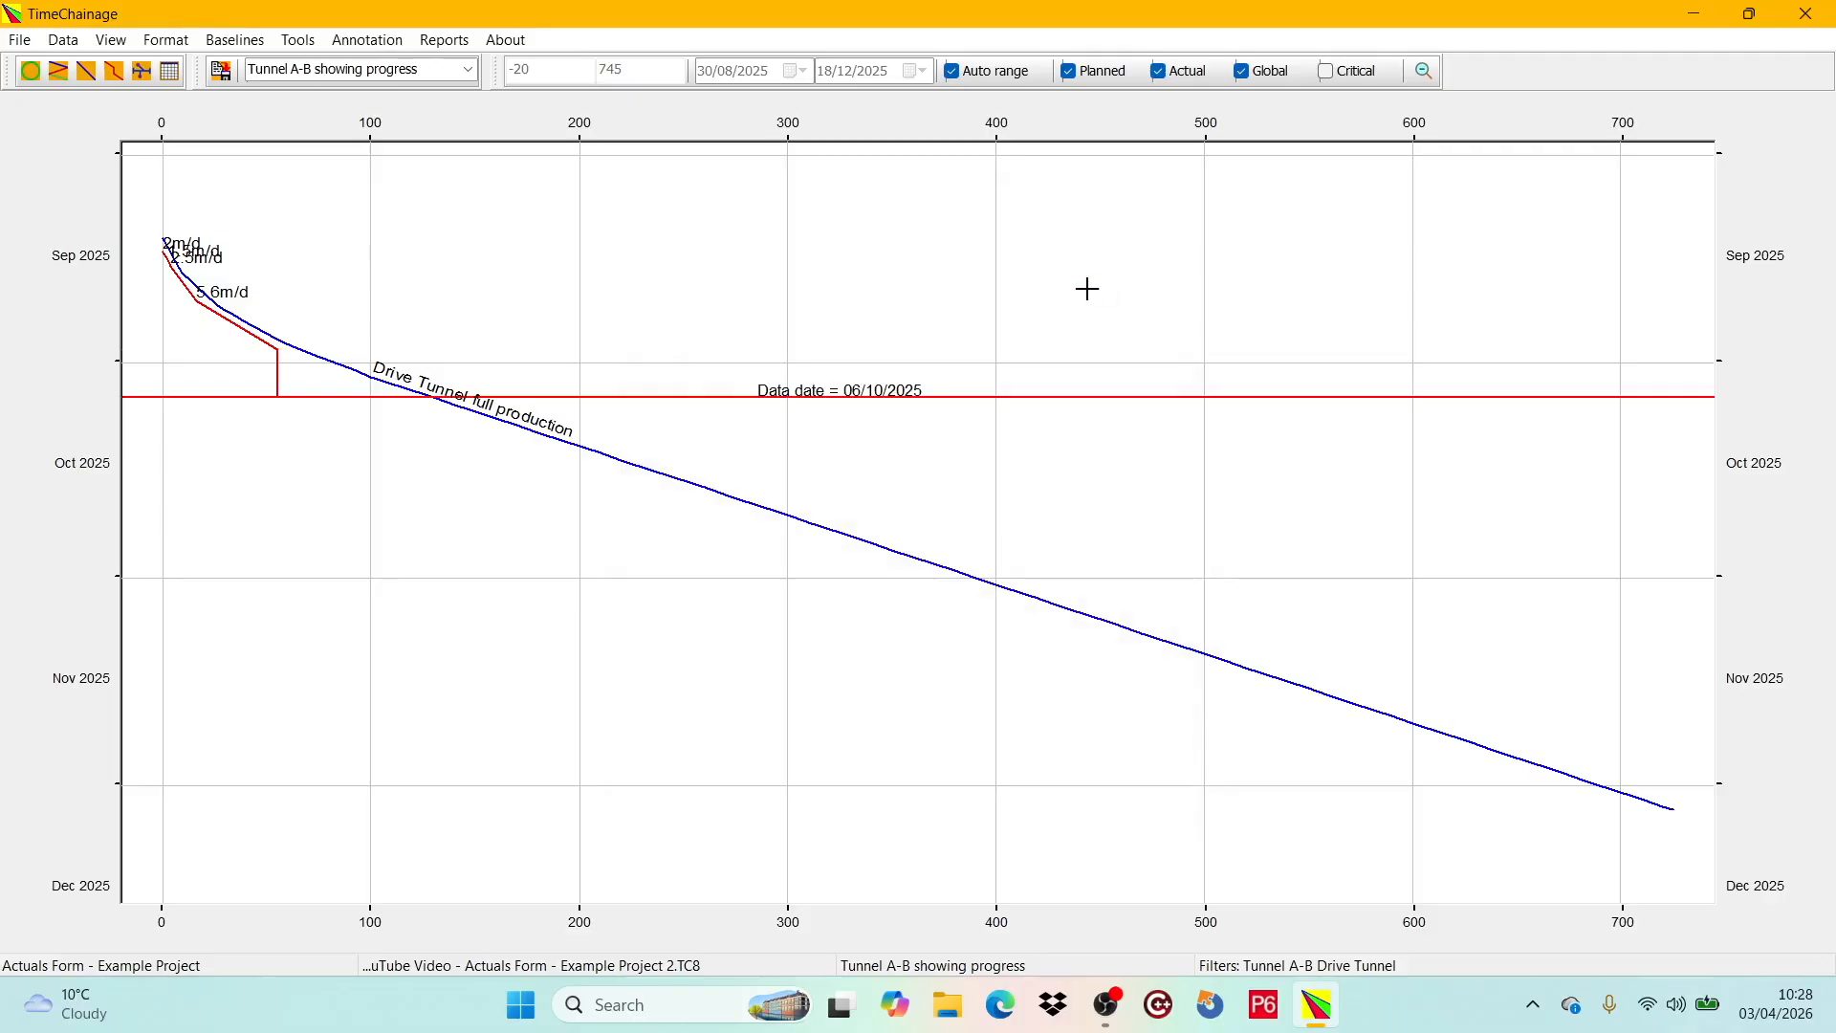
pyautogui.click(223, 77)
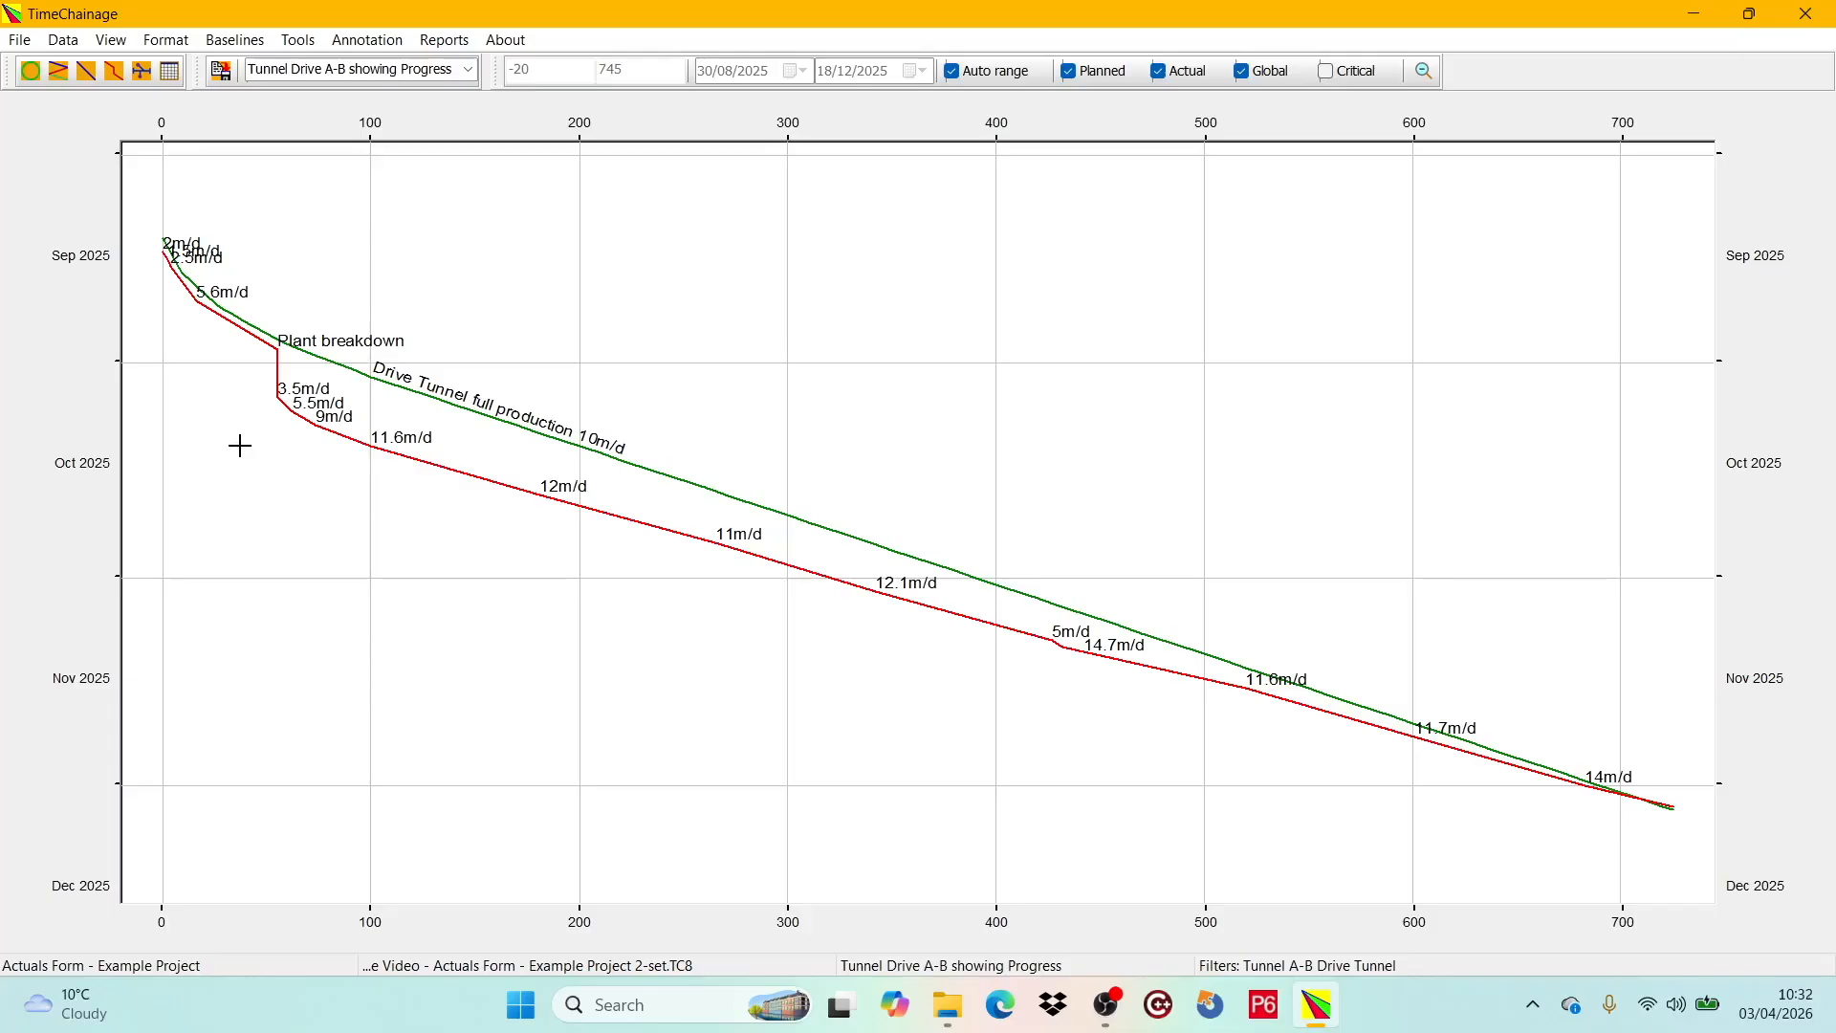
# - Open the planned tasks and filter them to the Tunnel A-B WBS value
pyautogui.click(86, 72)
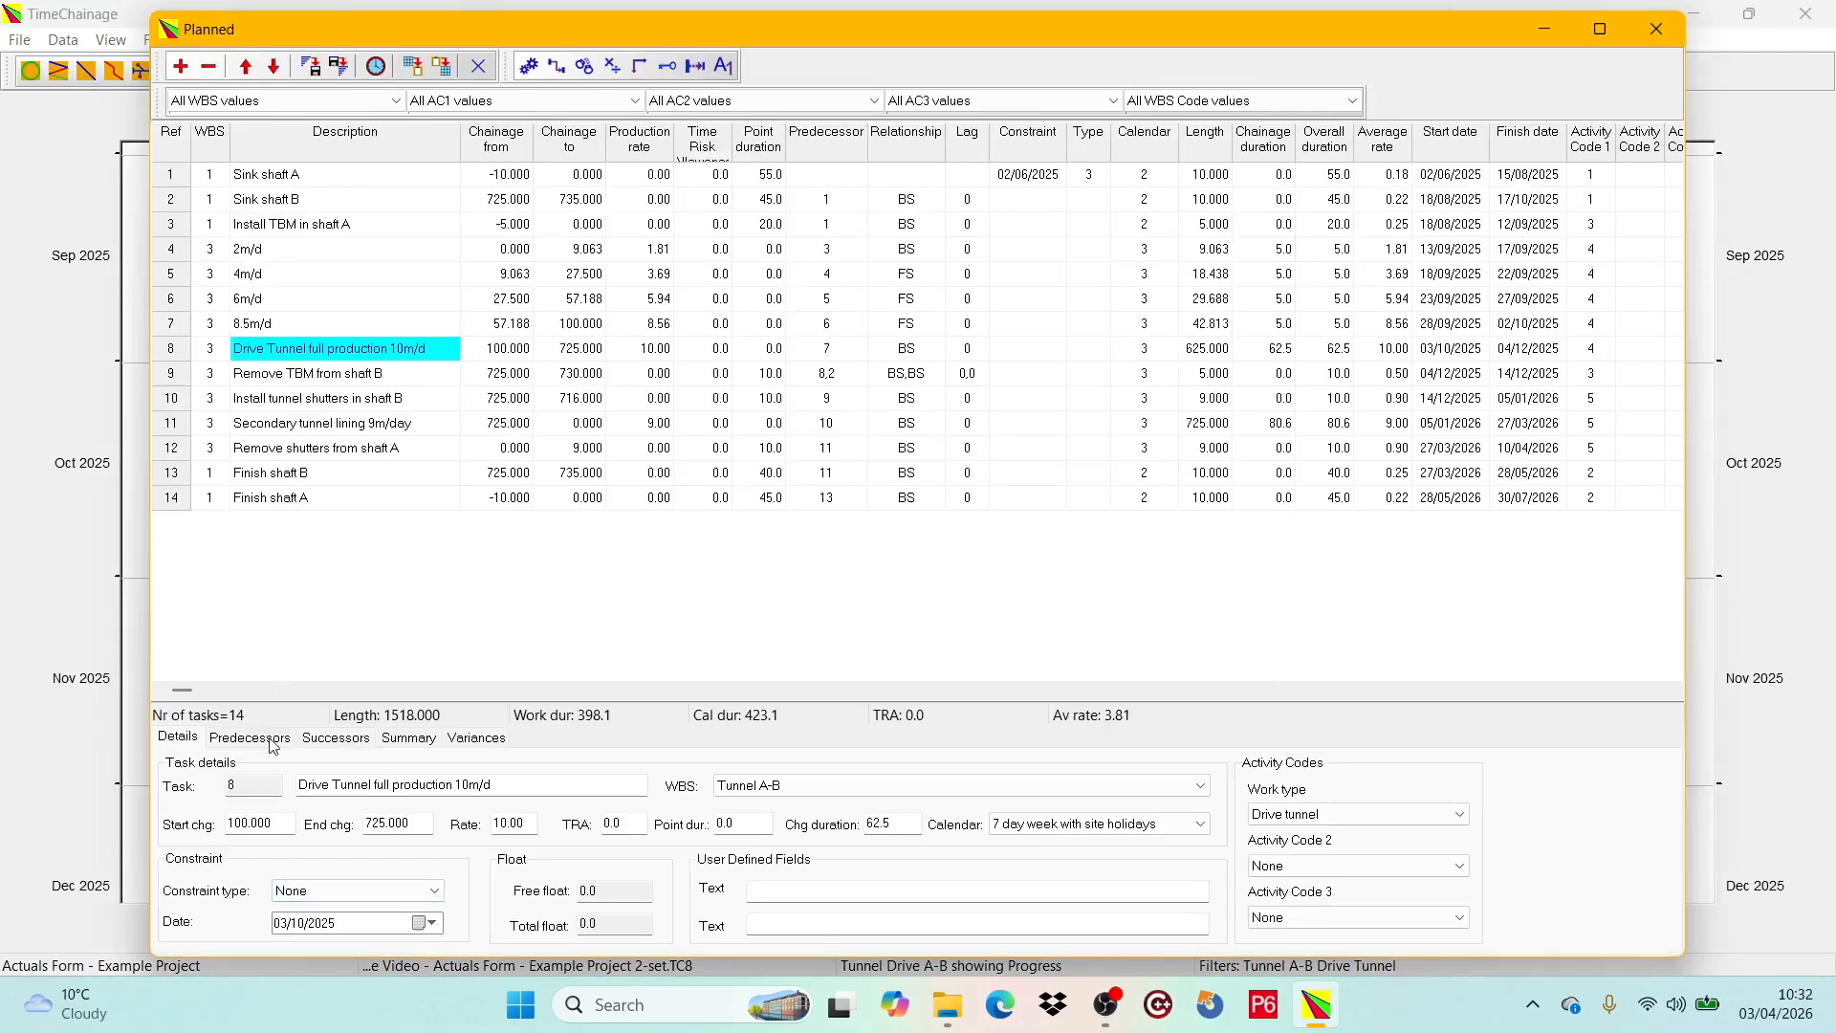
pyautogui.click(363, 100)
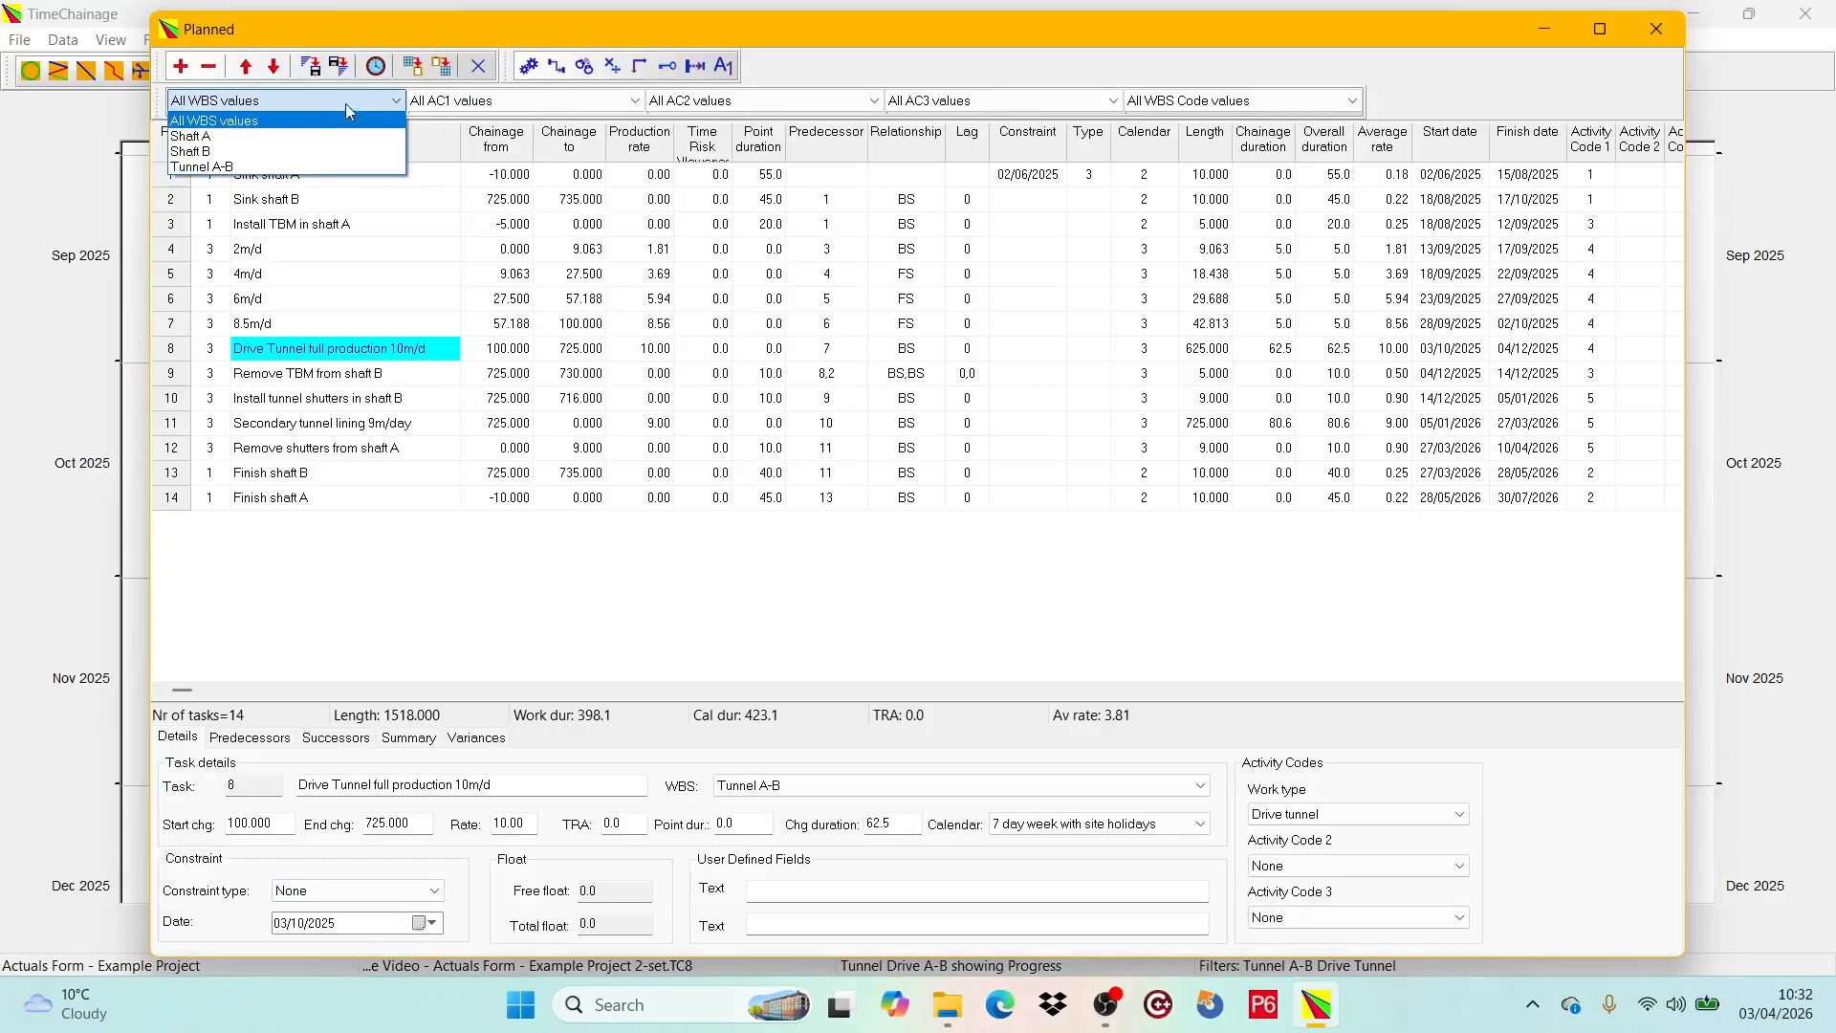
pyautogui.click(350, 181)
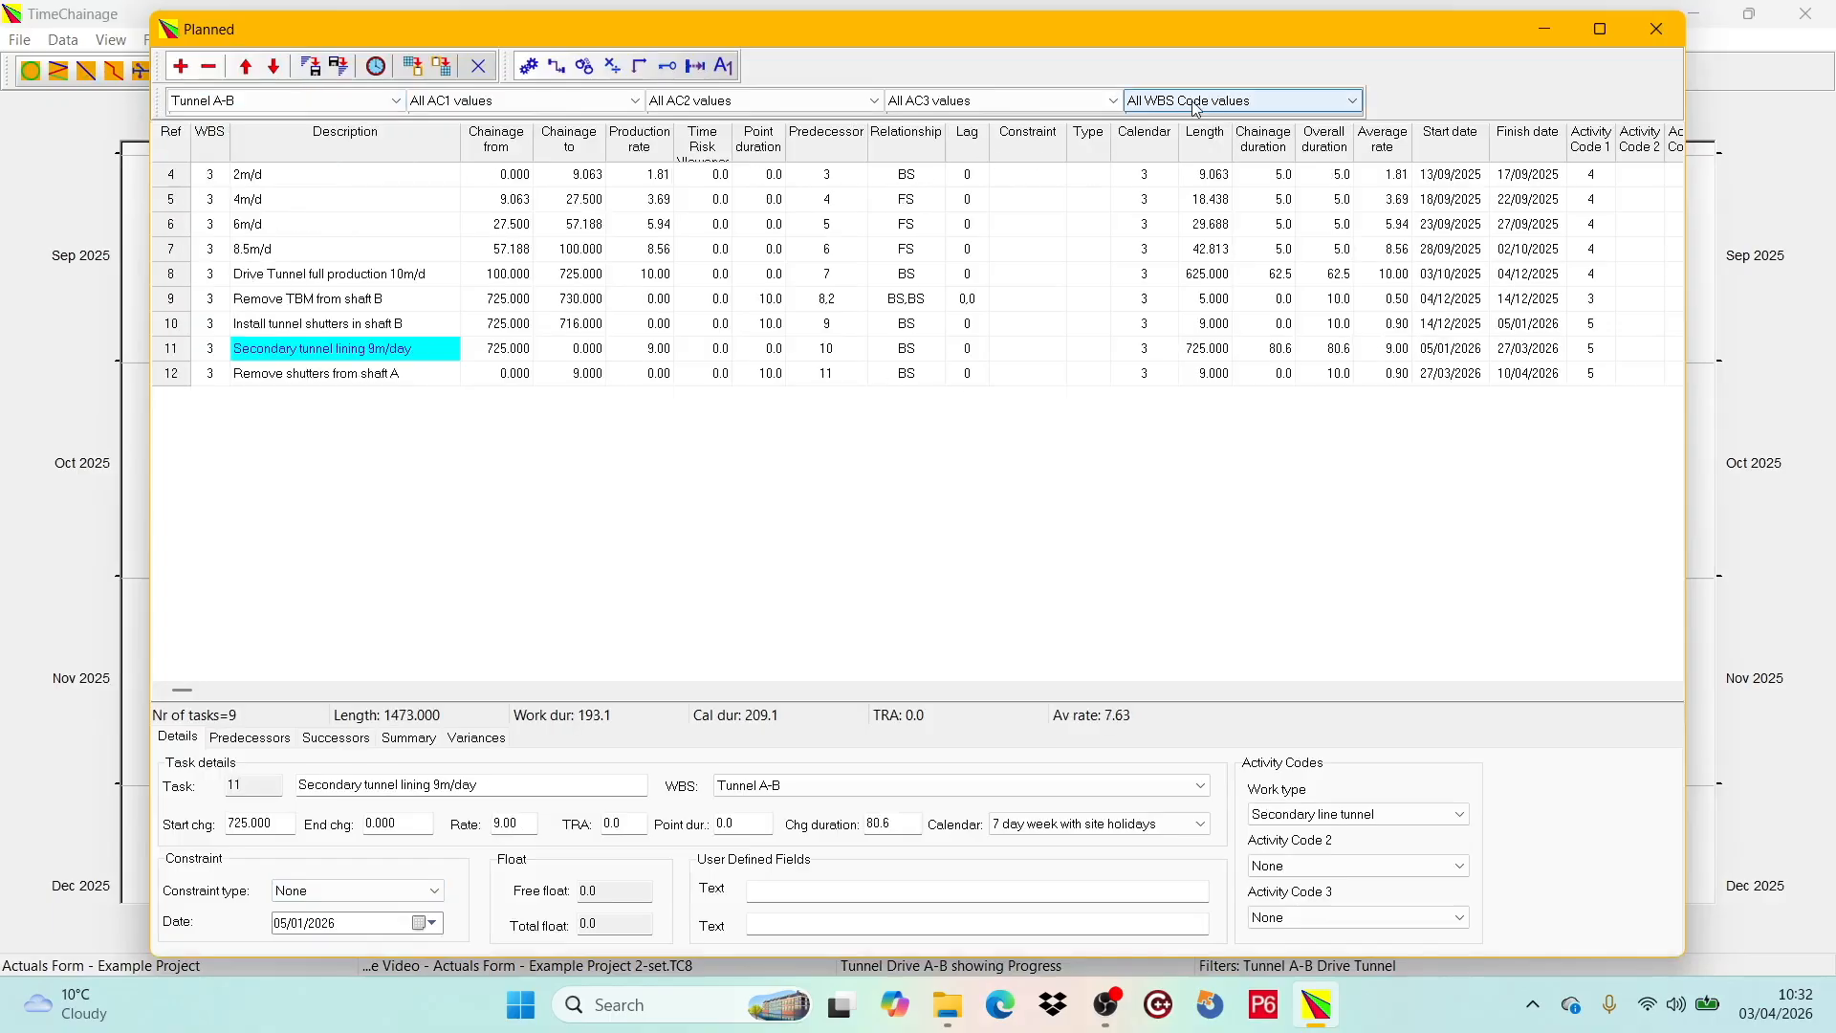
# - Narrow the planned tasks to the Drive tunnel work type, review their average rate, and close the planned tasks form
pyautogui.click(536, 104)
pyautogui.click(513, 181)
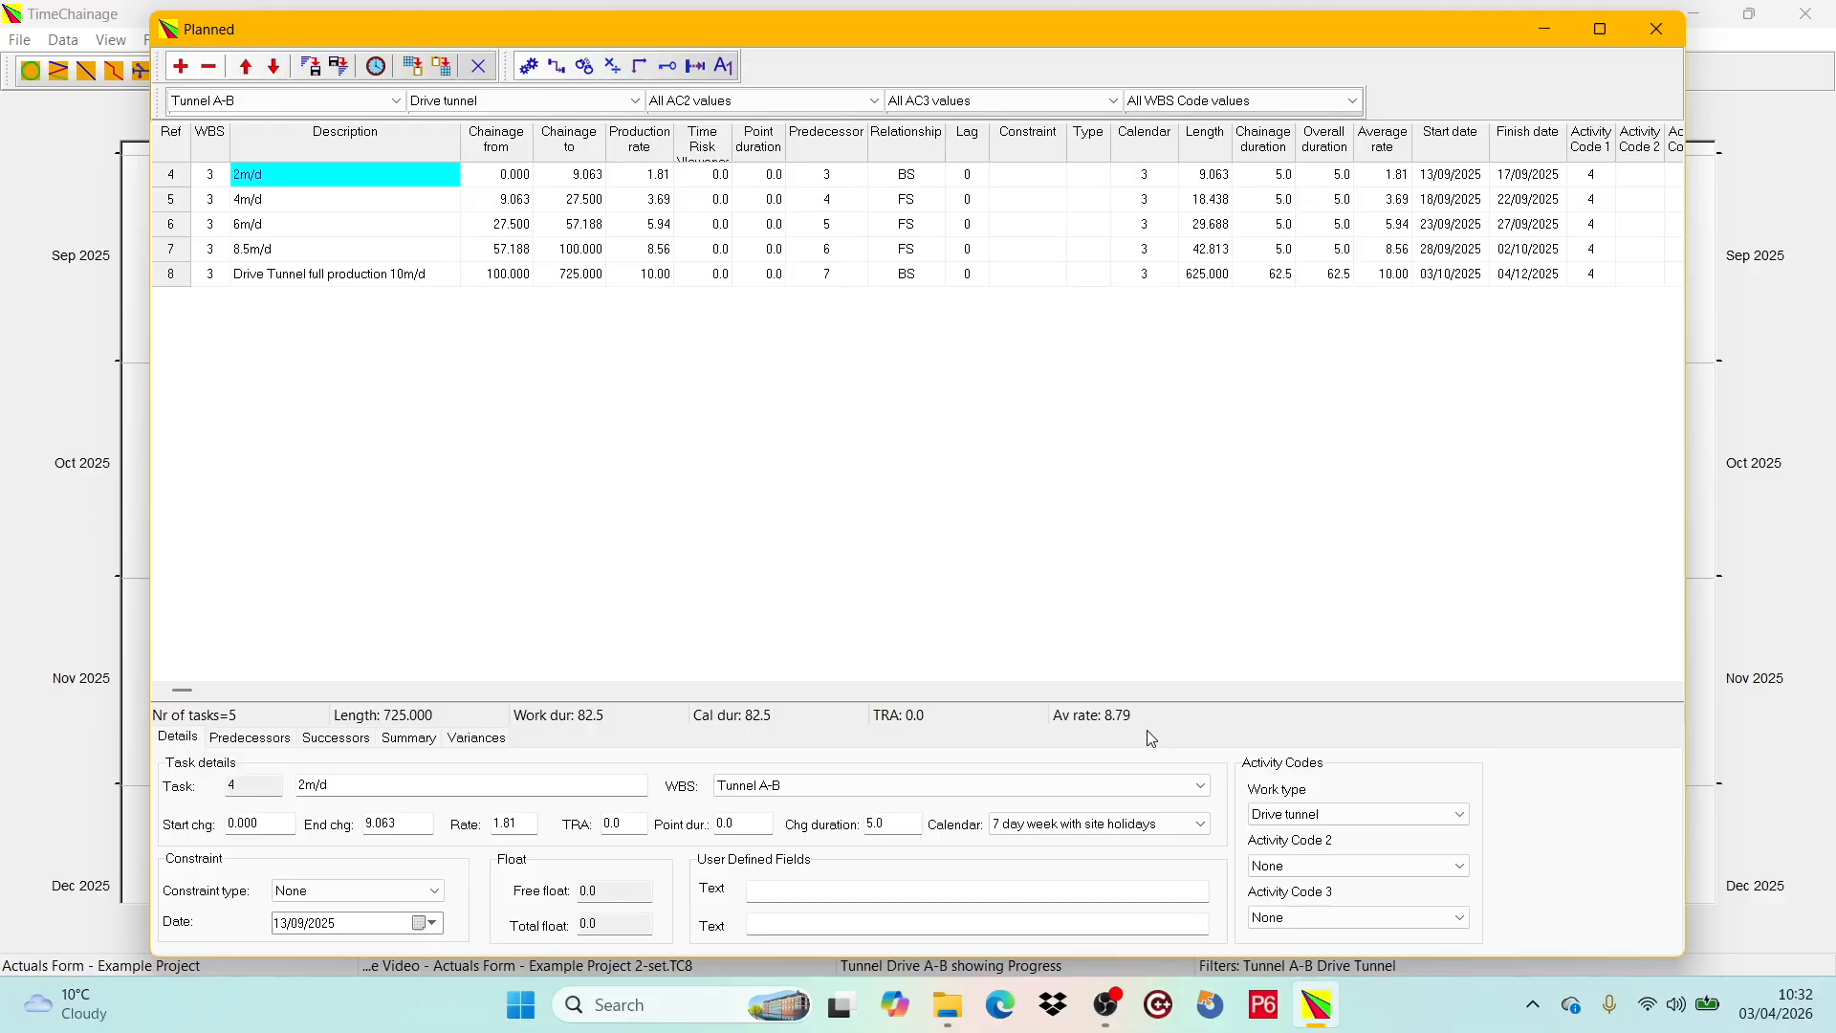
pyautogui.click(481, 68)
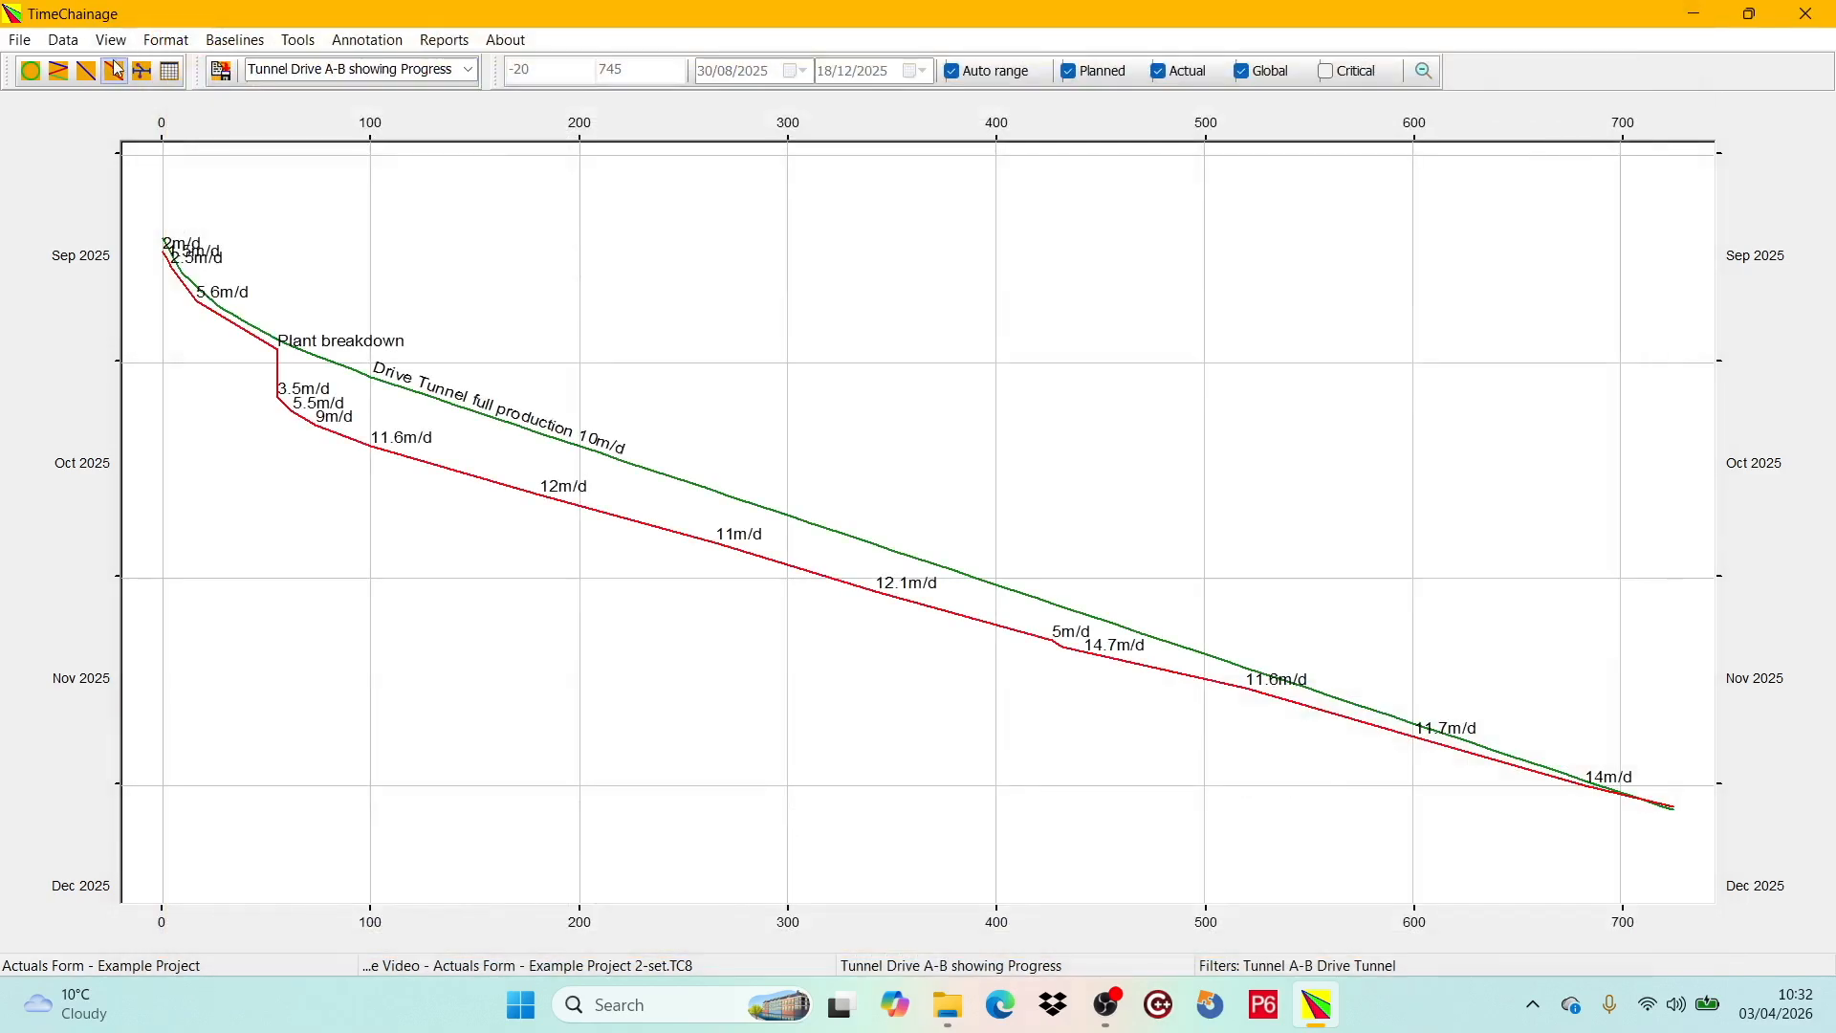
# - Filter the actual progress tasks to Drive tunnel work in Tunnel A-B, review their average rate, and close the form
pyautogui.click(115, 69)
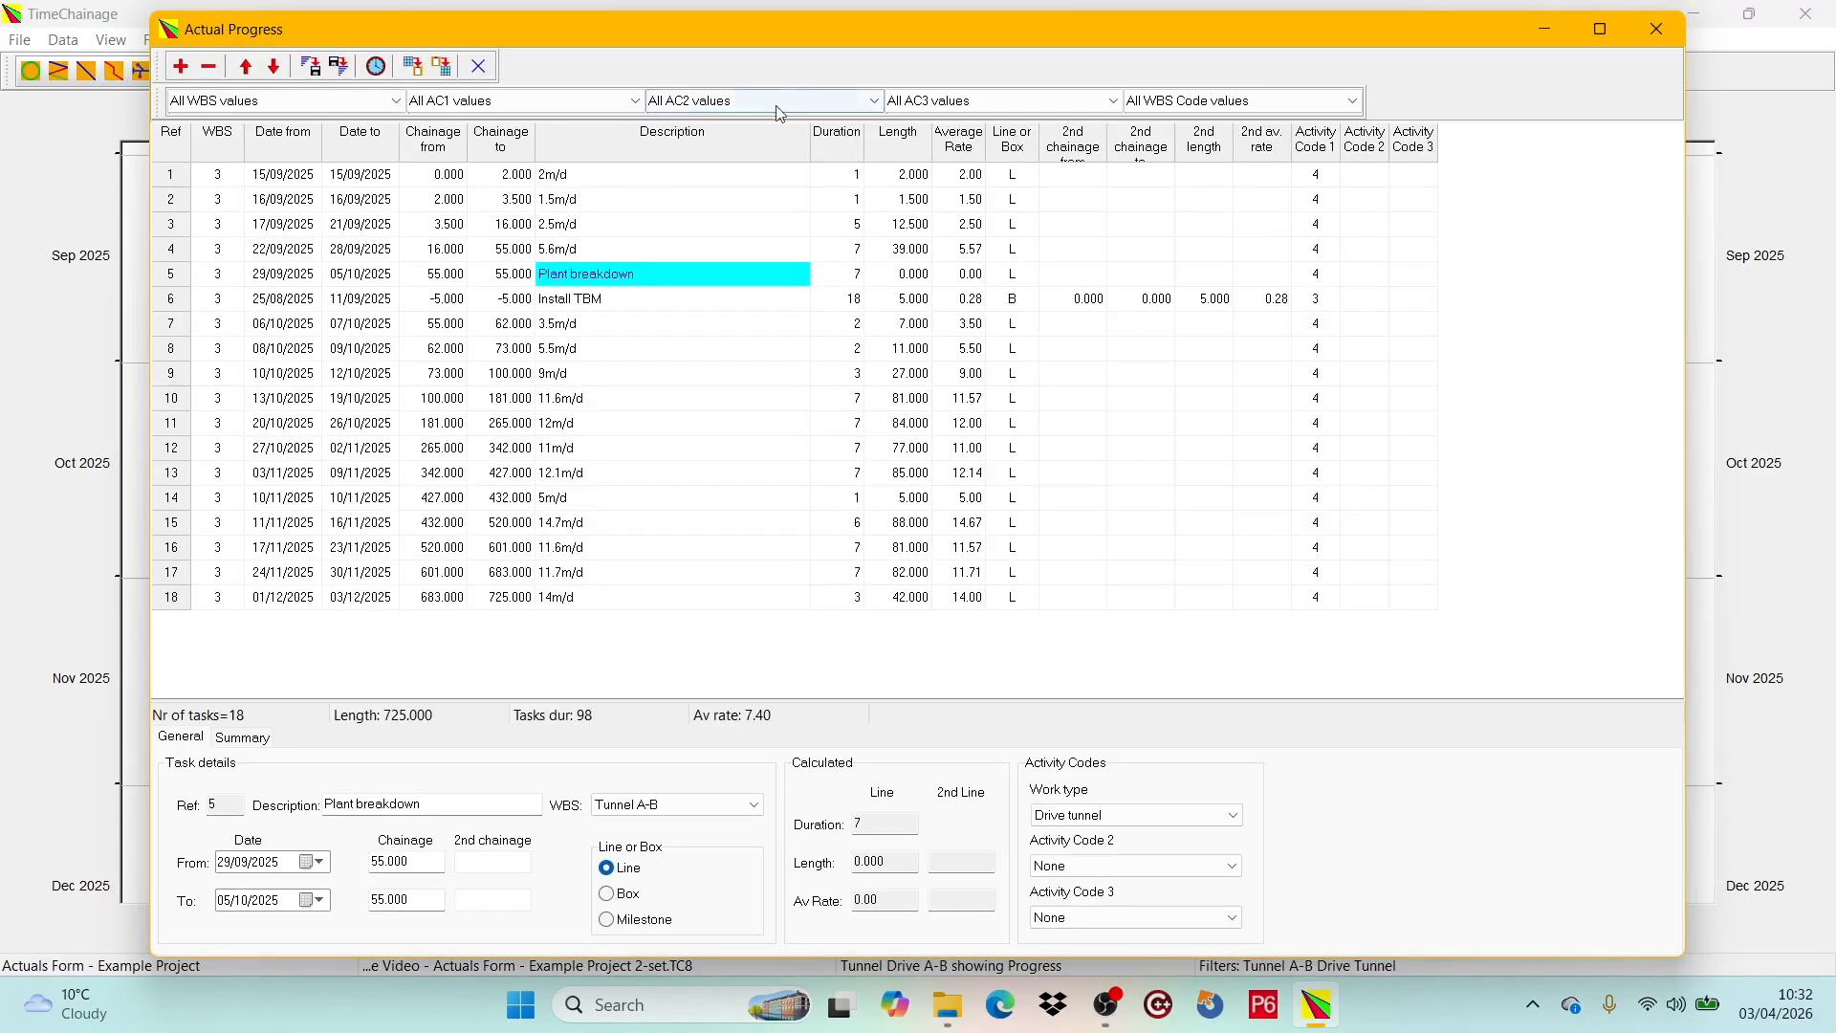
pyautogui.click(551, 100)
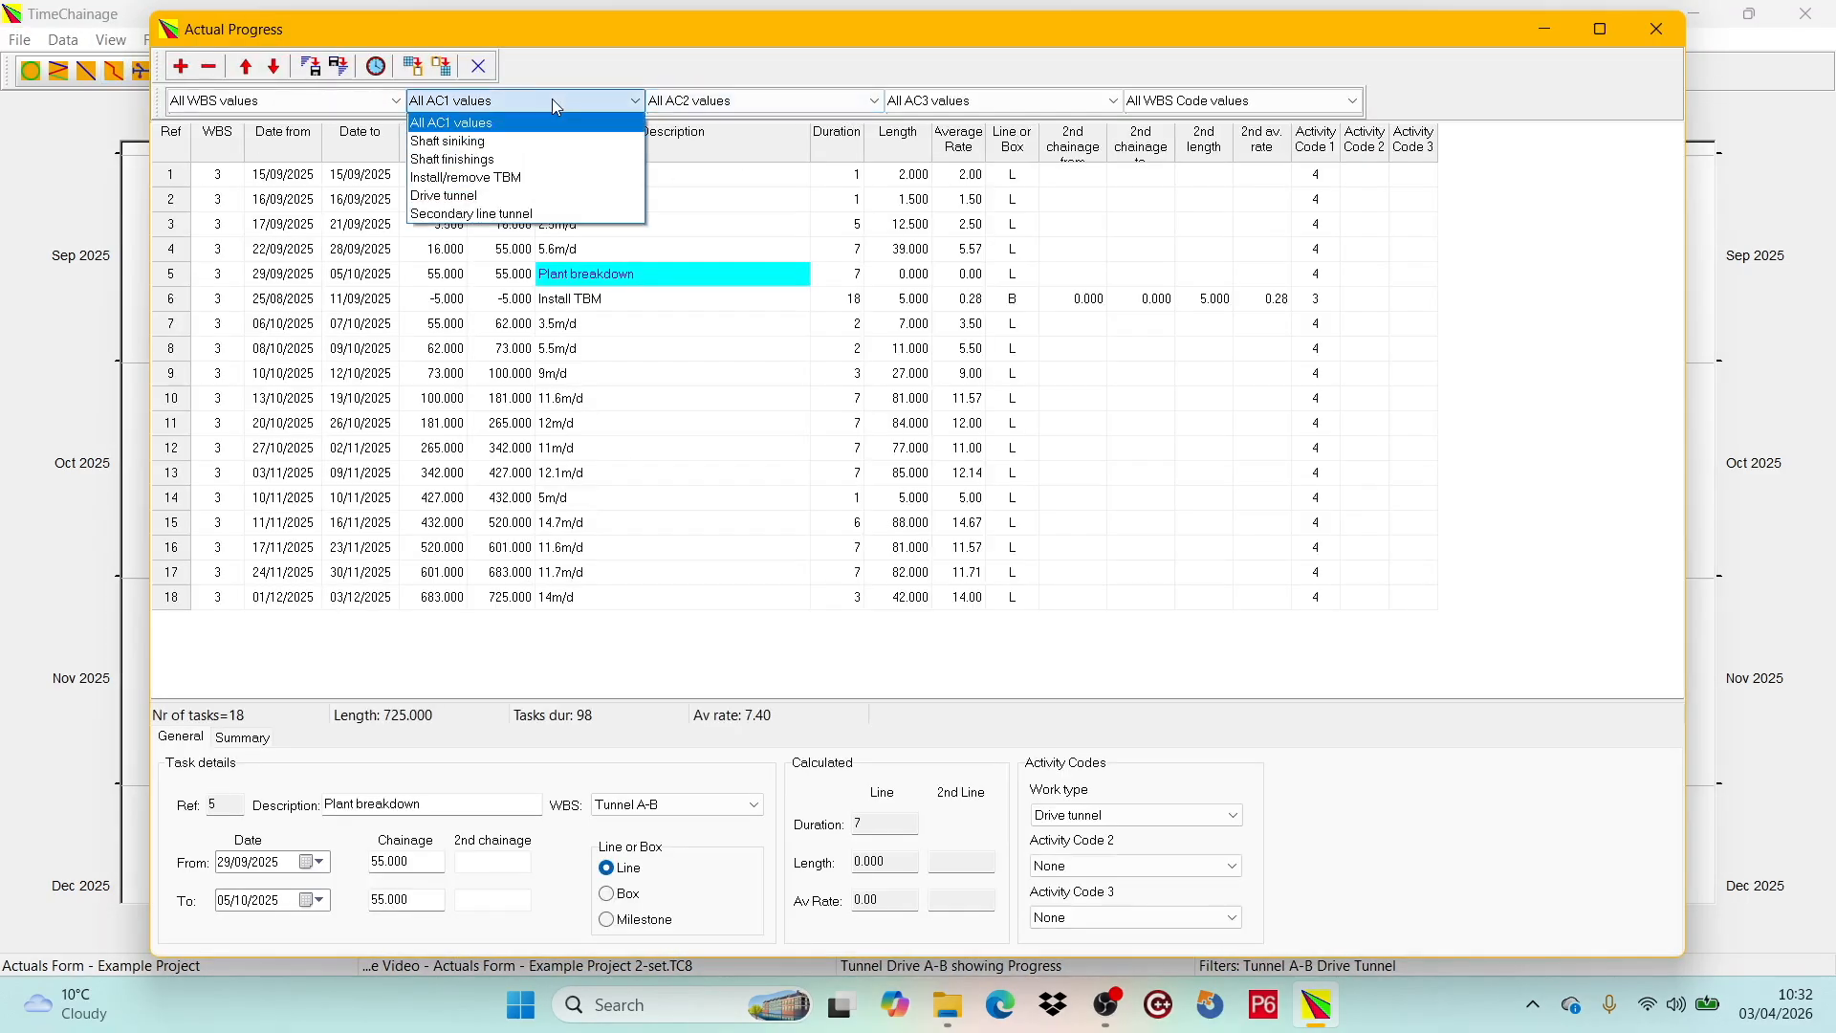
pyautogui.click(494, 196)
pyautogui.click(313, 100)
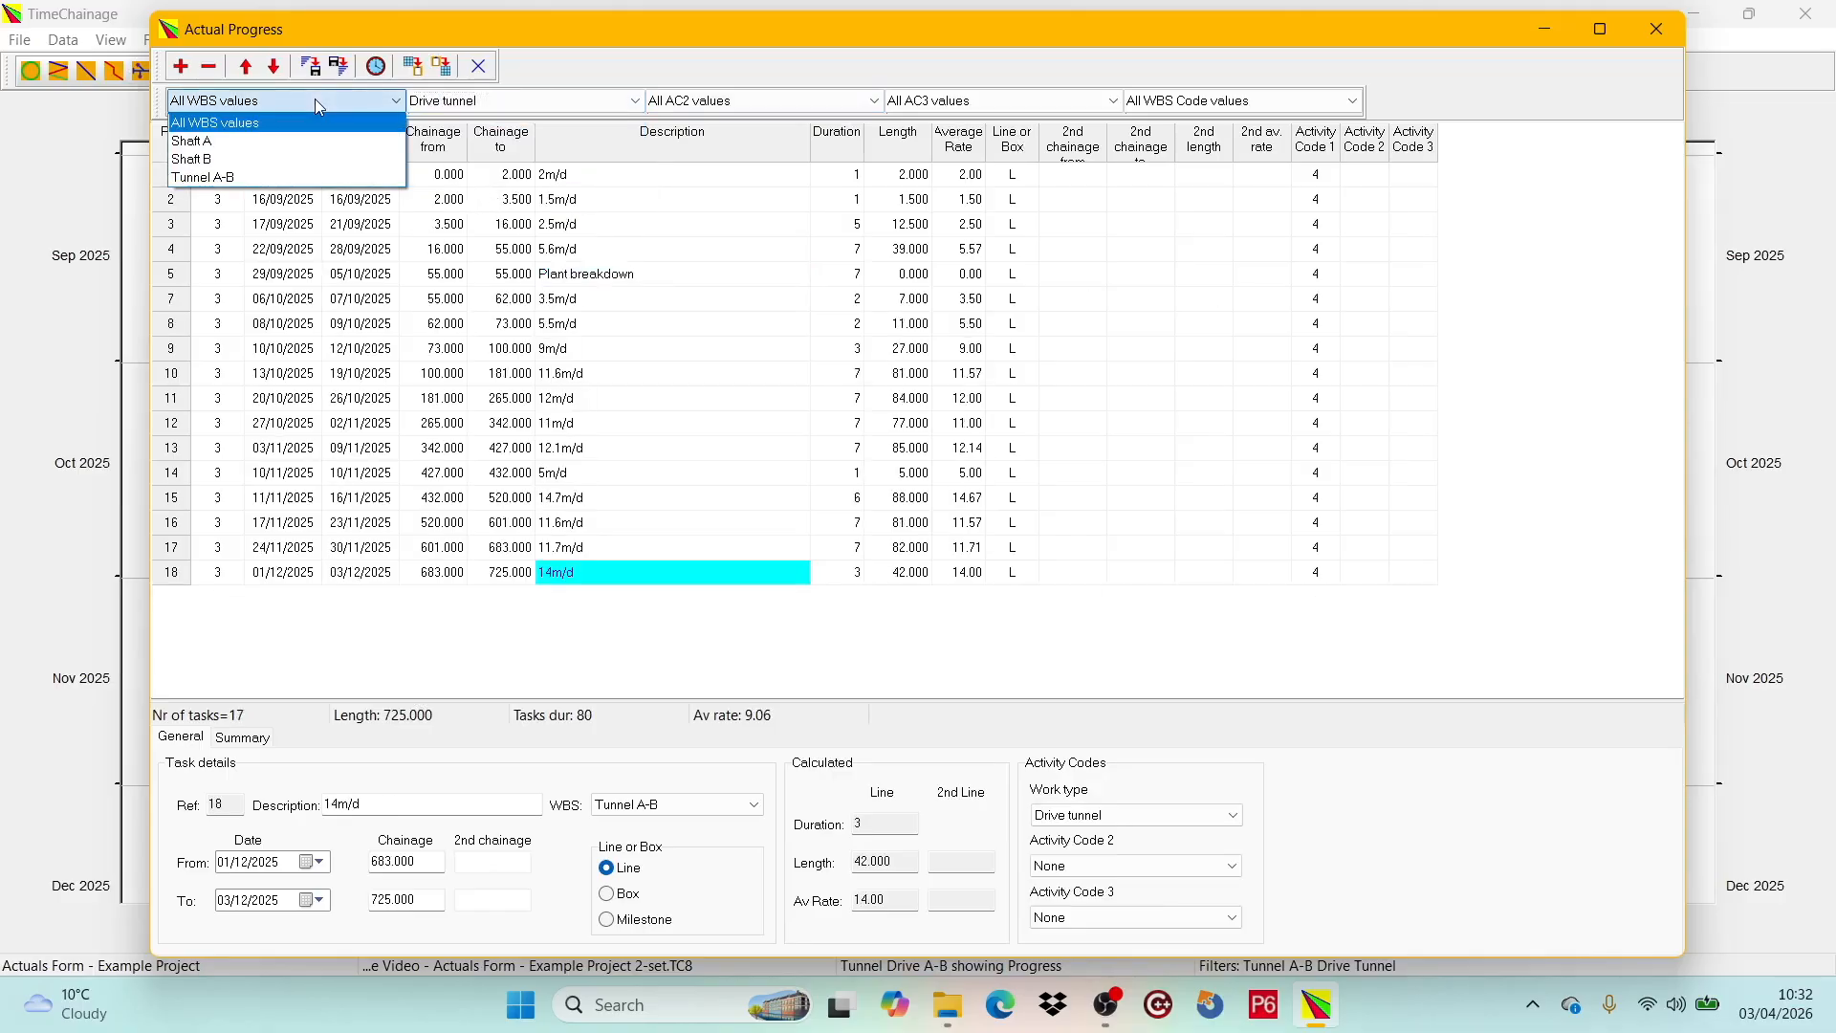
pyautogui.click(220, 177)
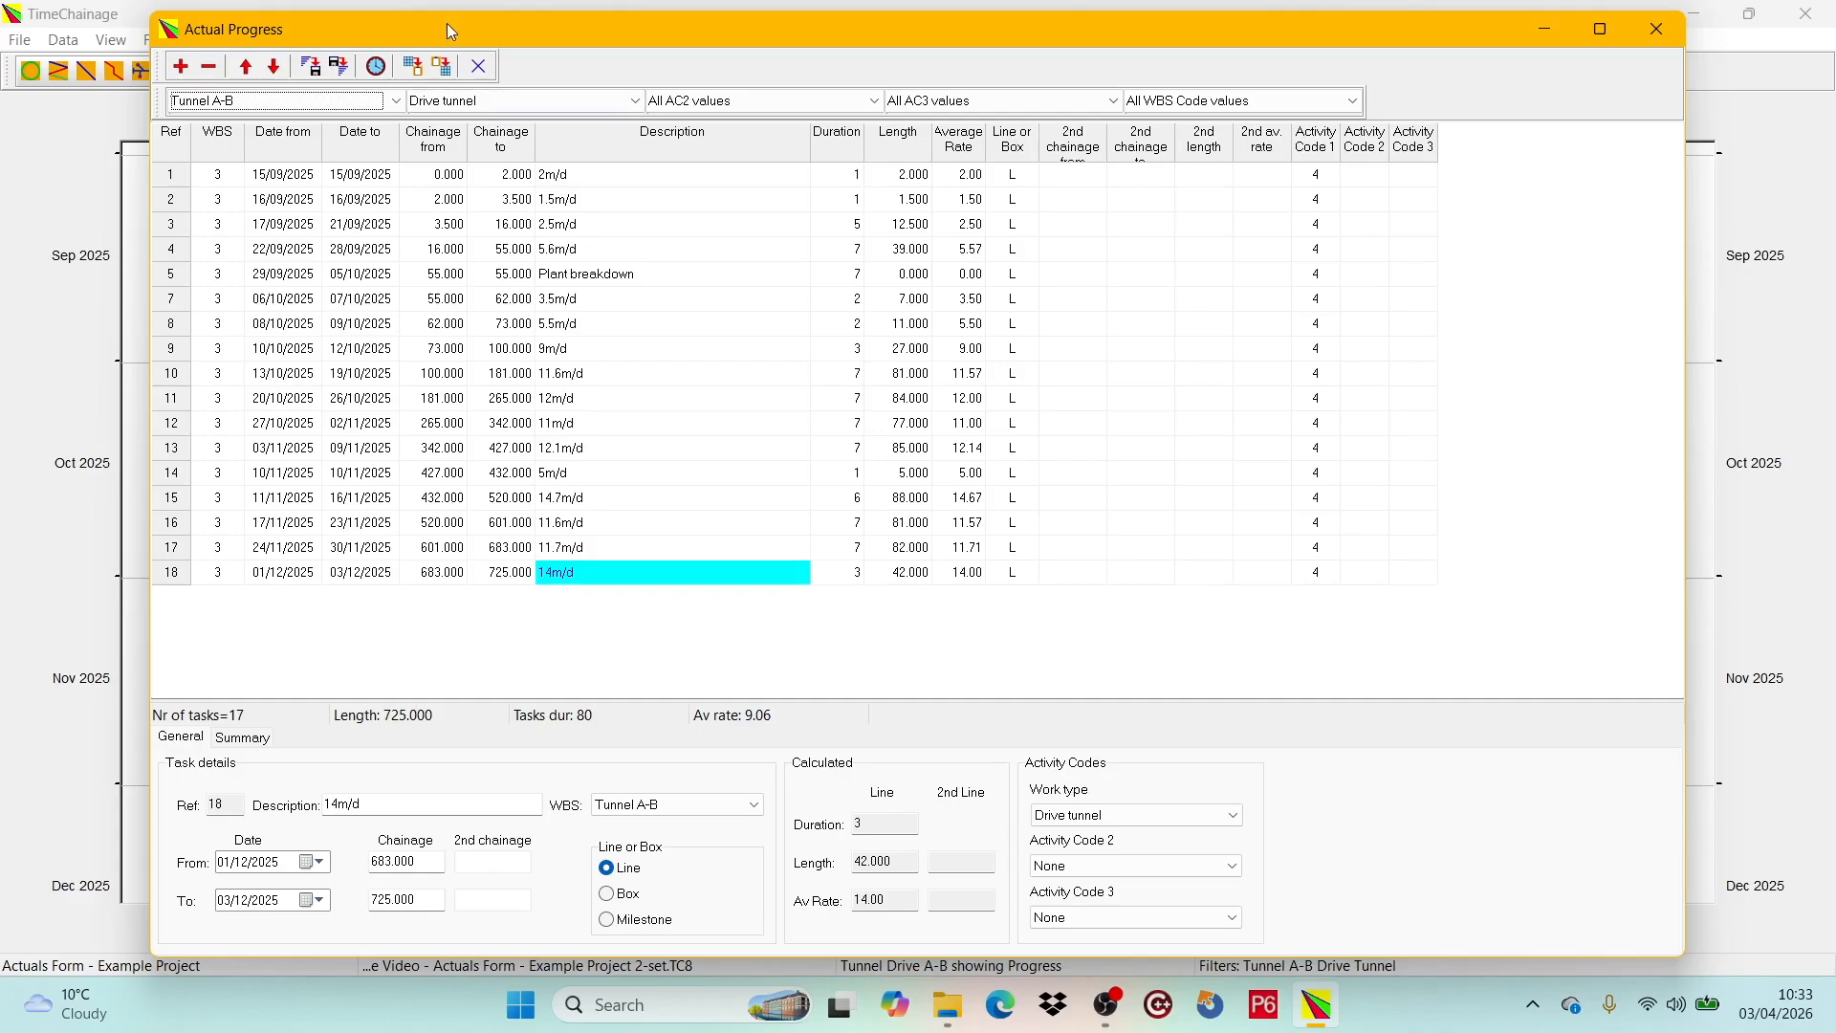
pyautogui.click(480, 68)
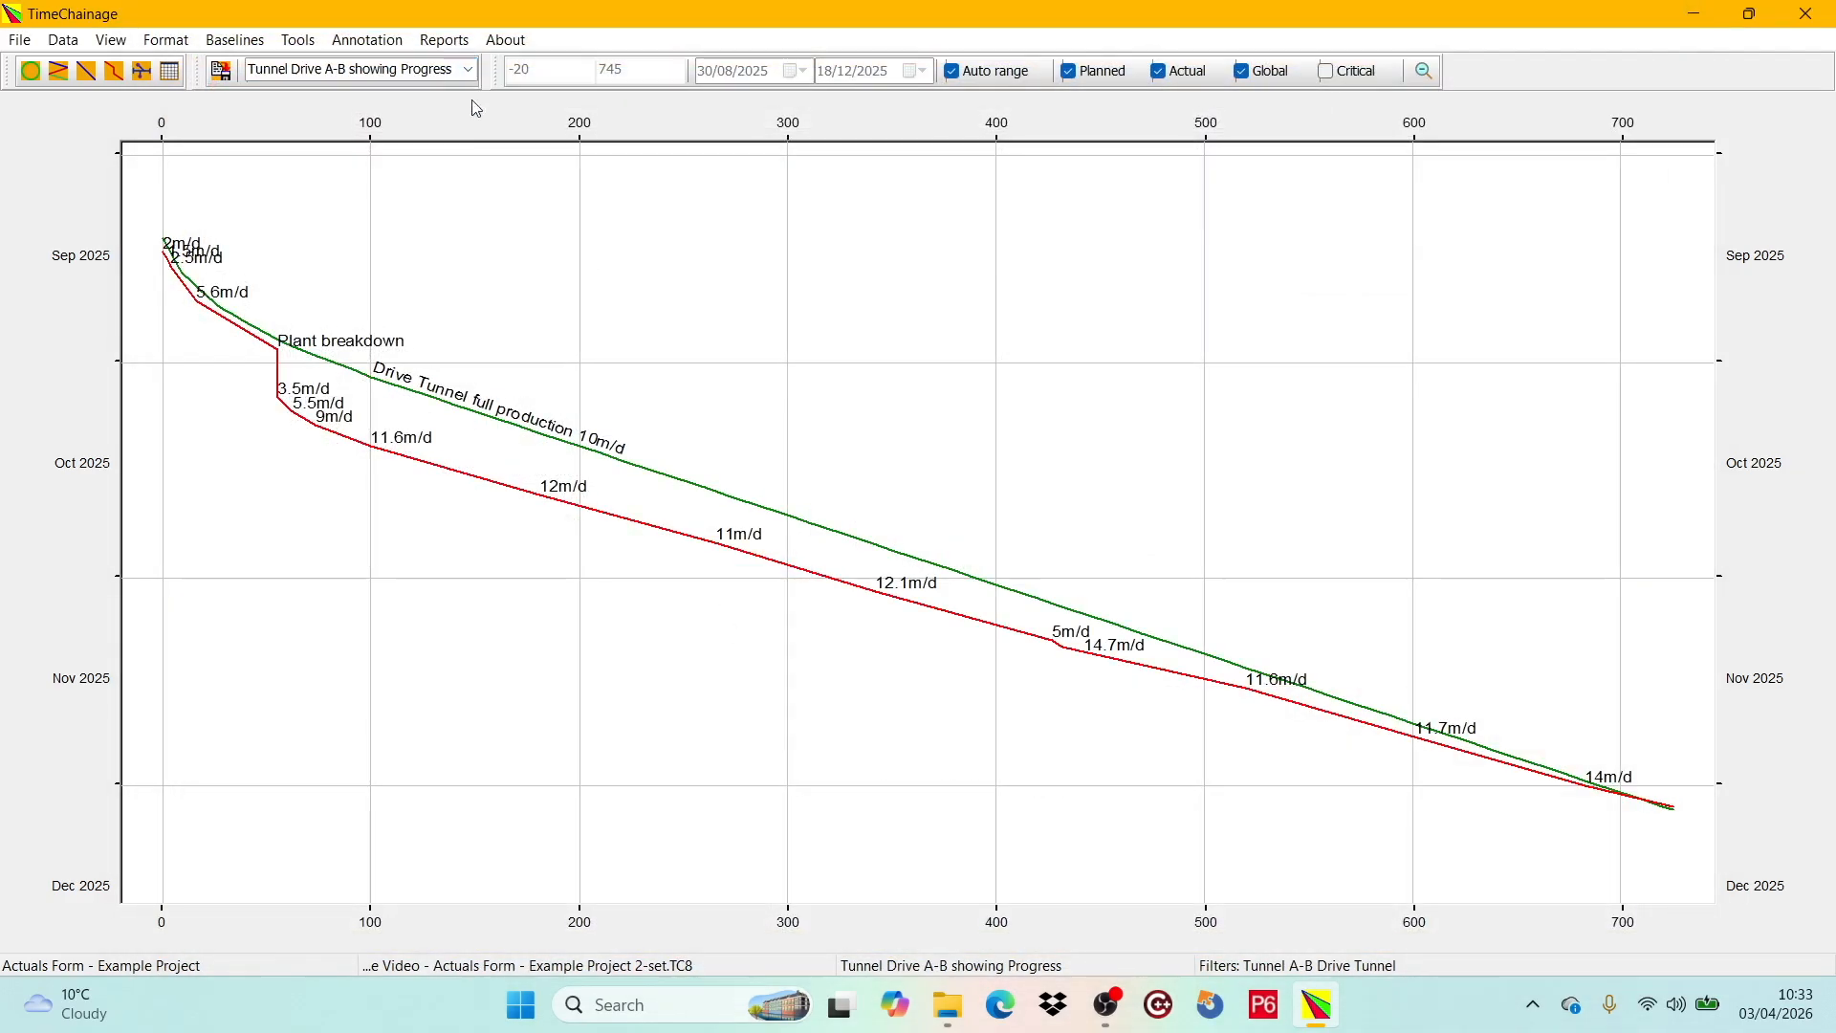
# - View the Project Statistics report comparing planned and actual figures, and close it
pyautogui.click(446, 42)
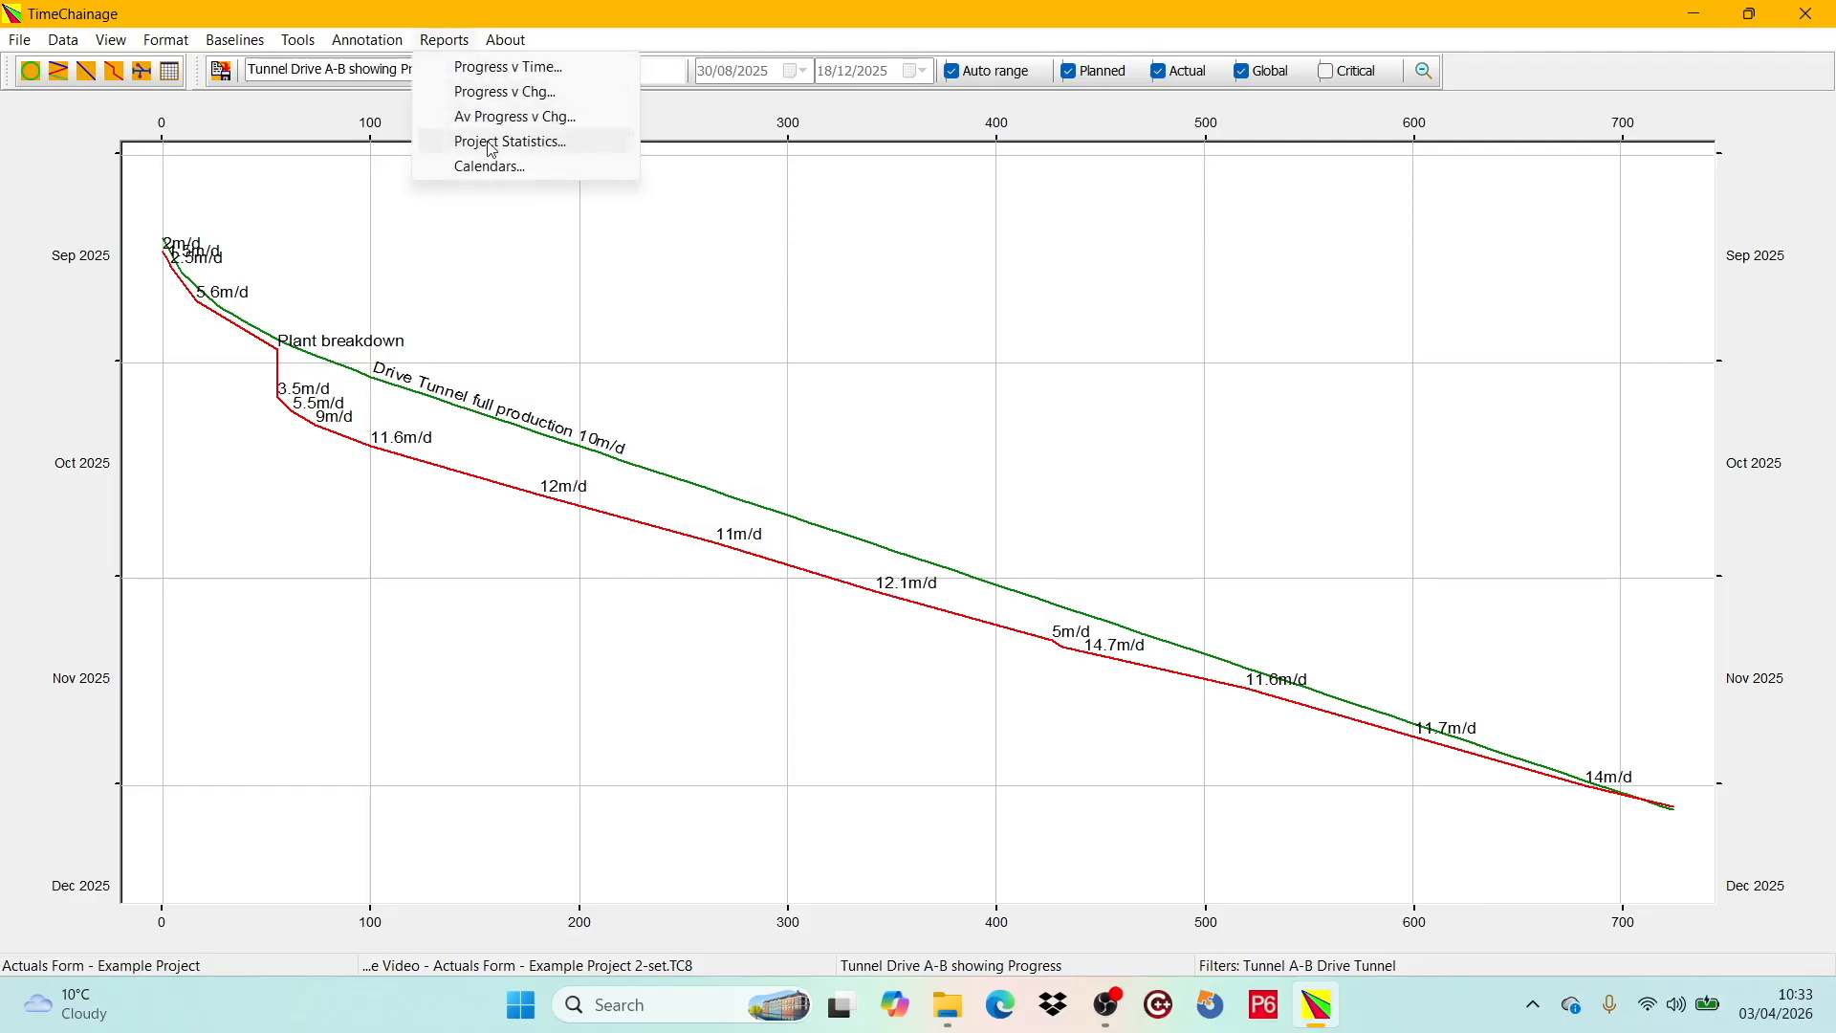
pyautogui.click(554, 145)
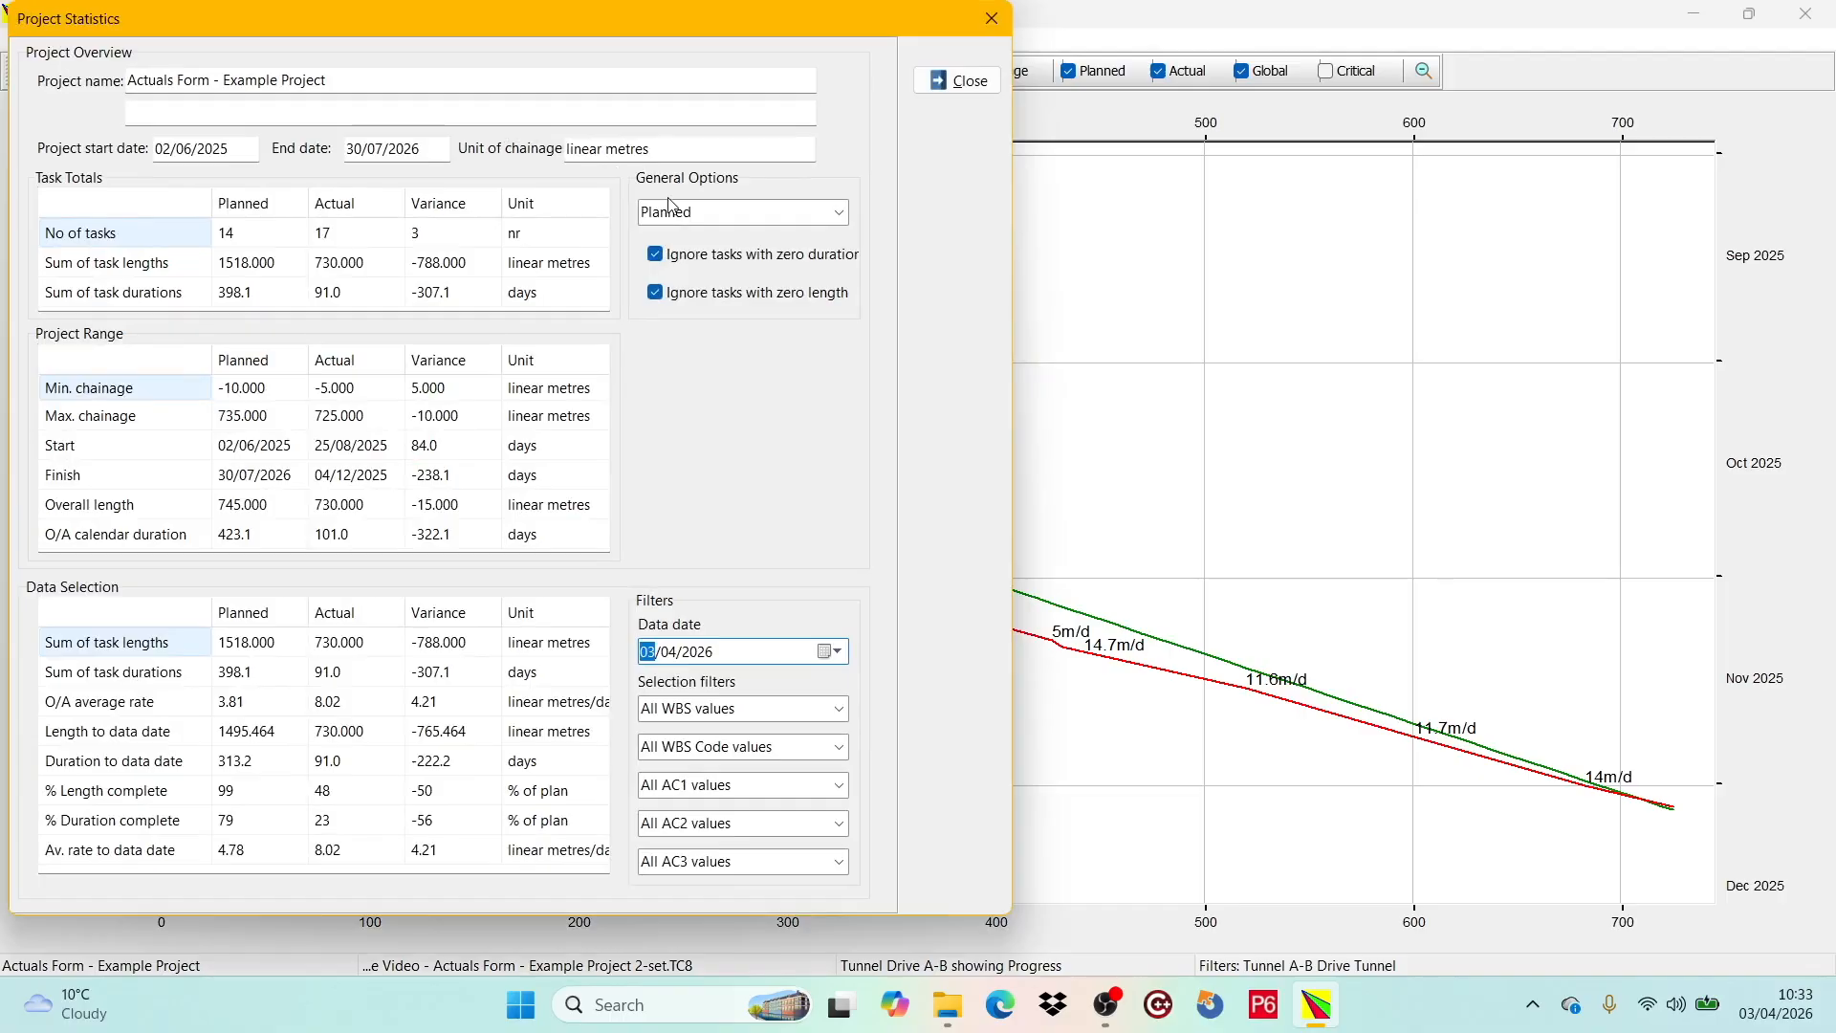
pyautogui.click(956, 83)
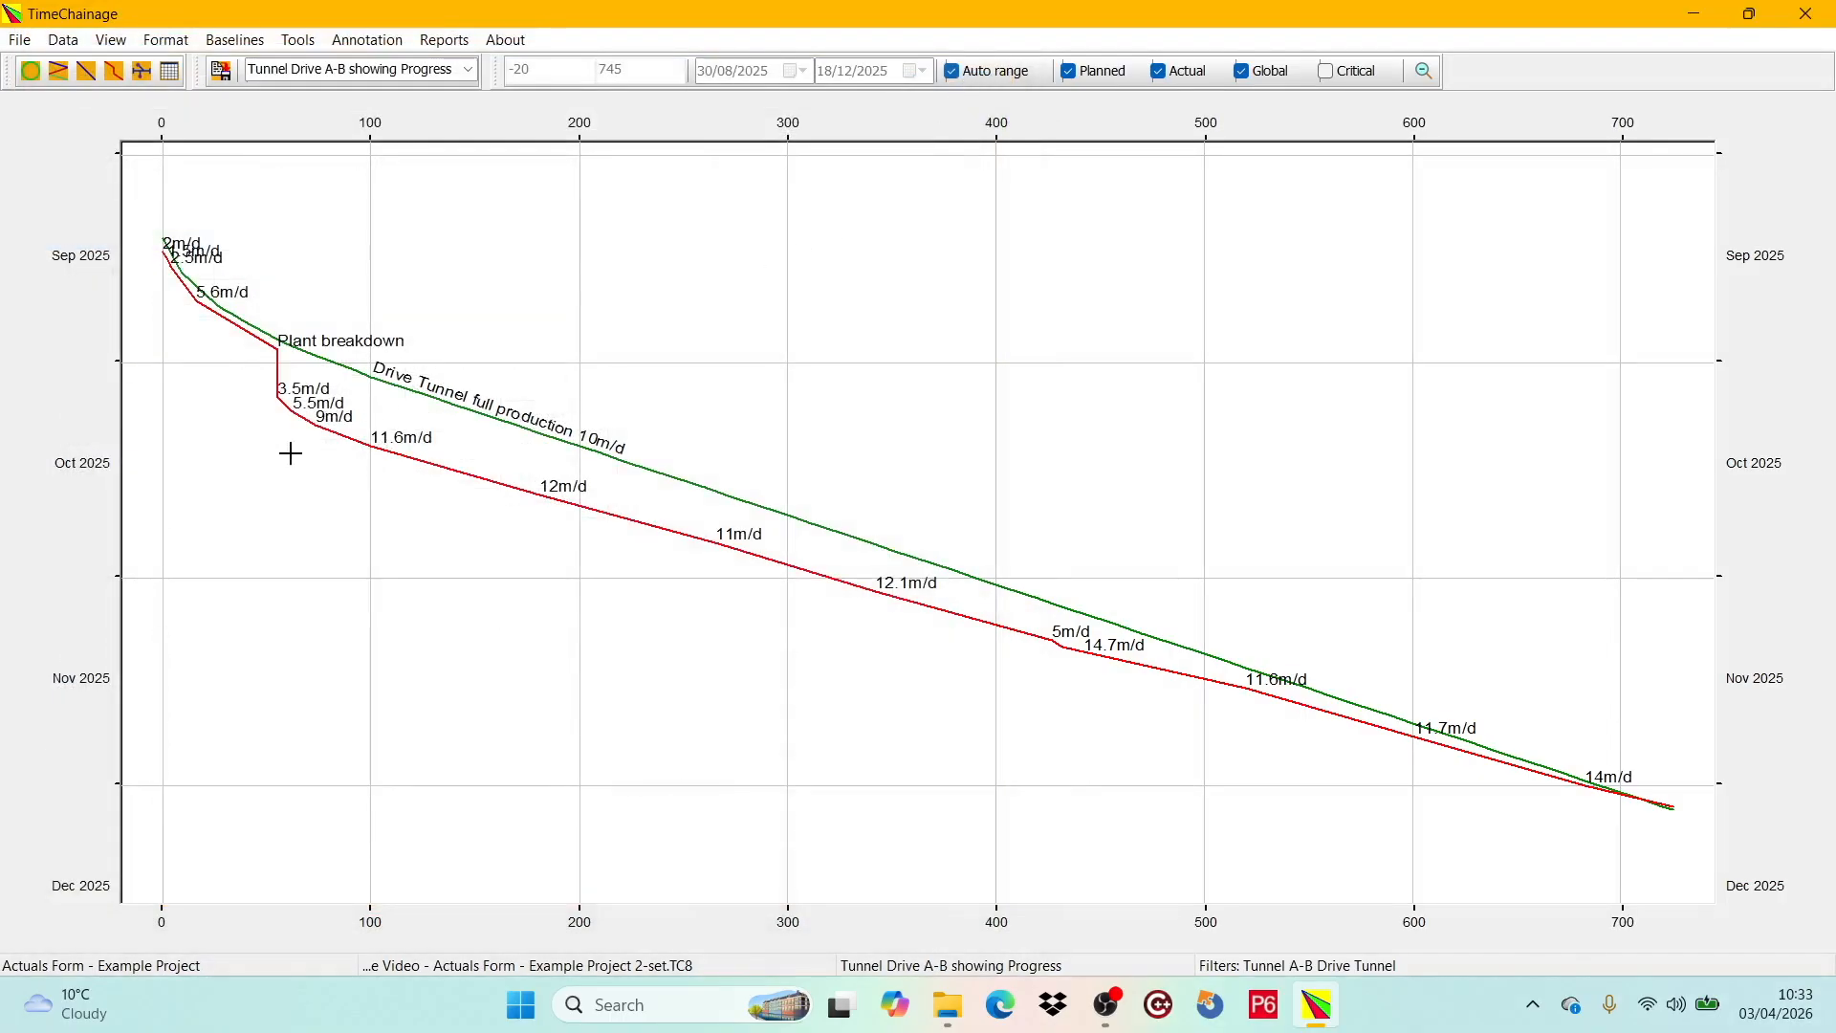